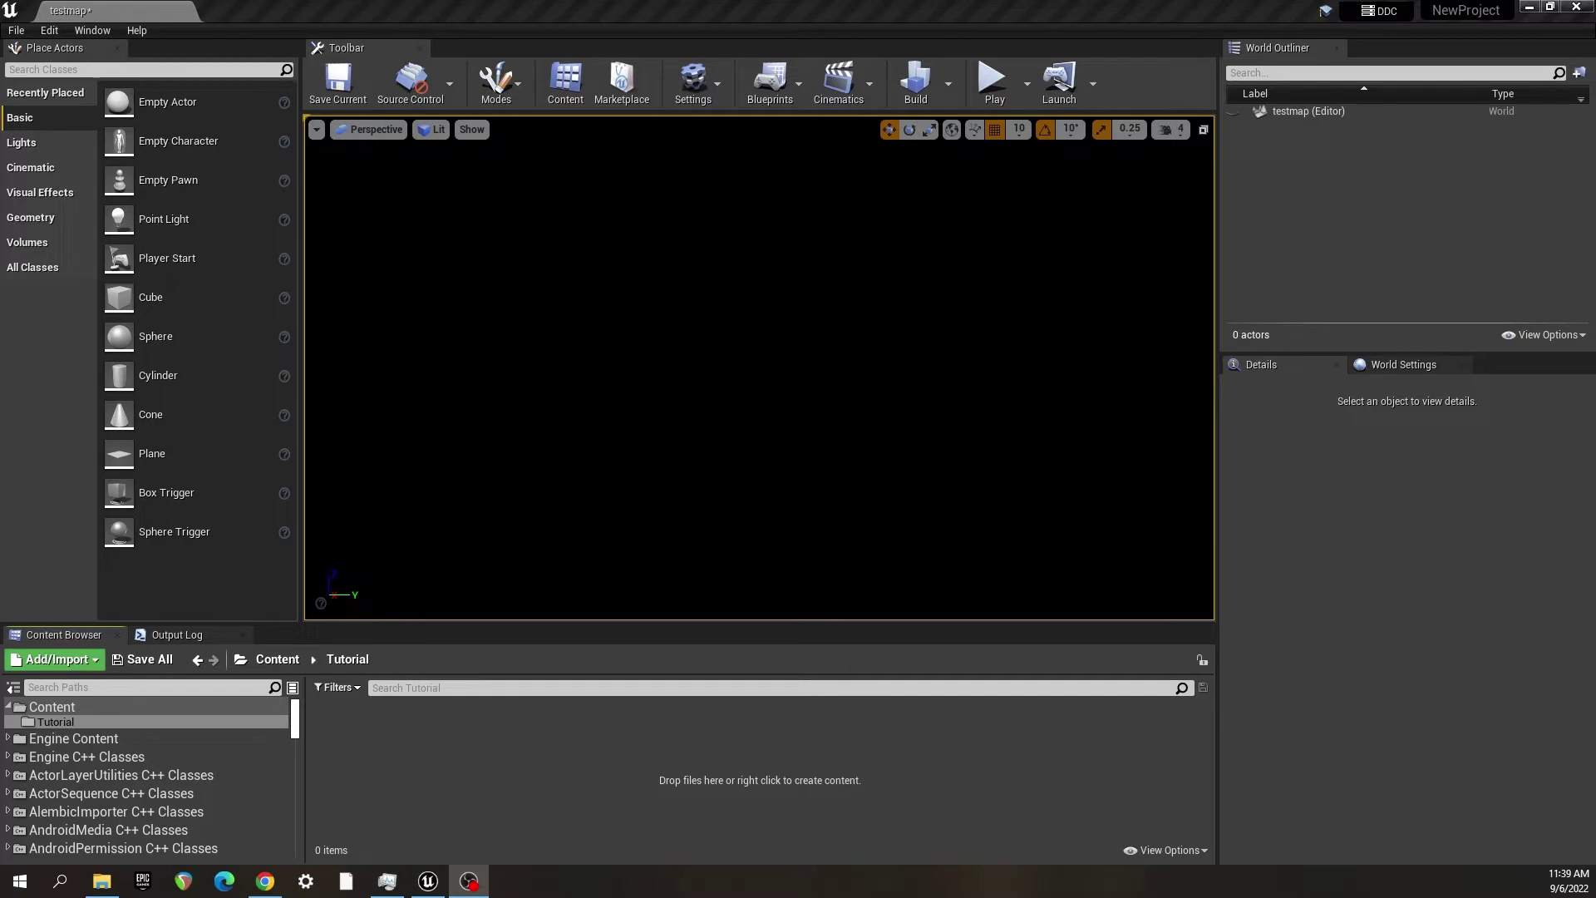
- Create a String Table asset named Tutorial in Content/Tutorial and open it in its editor
right_click(386, 737)
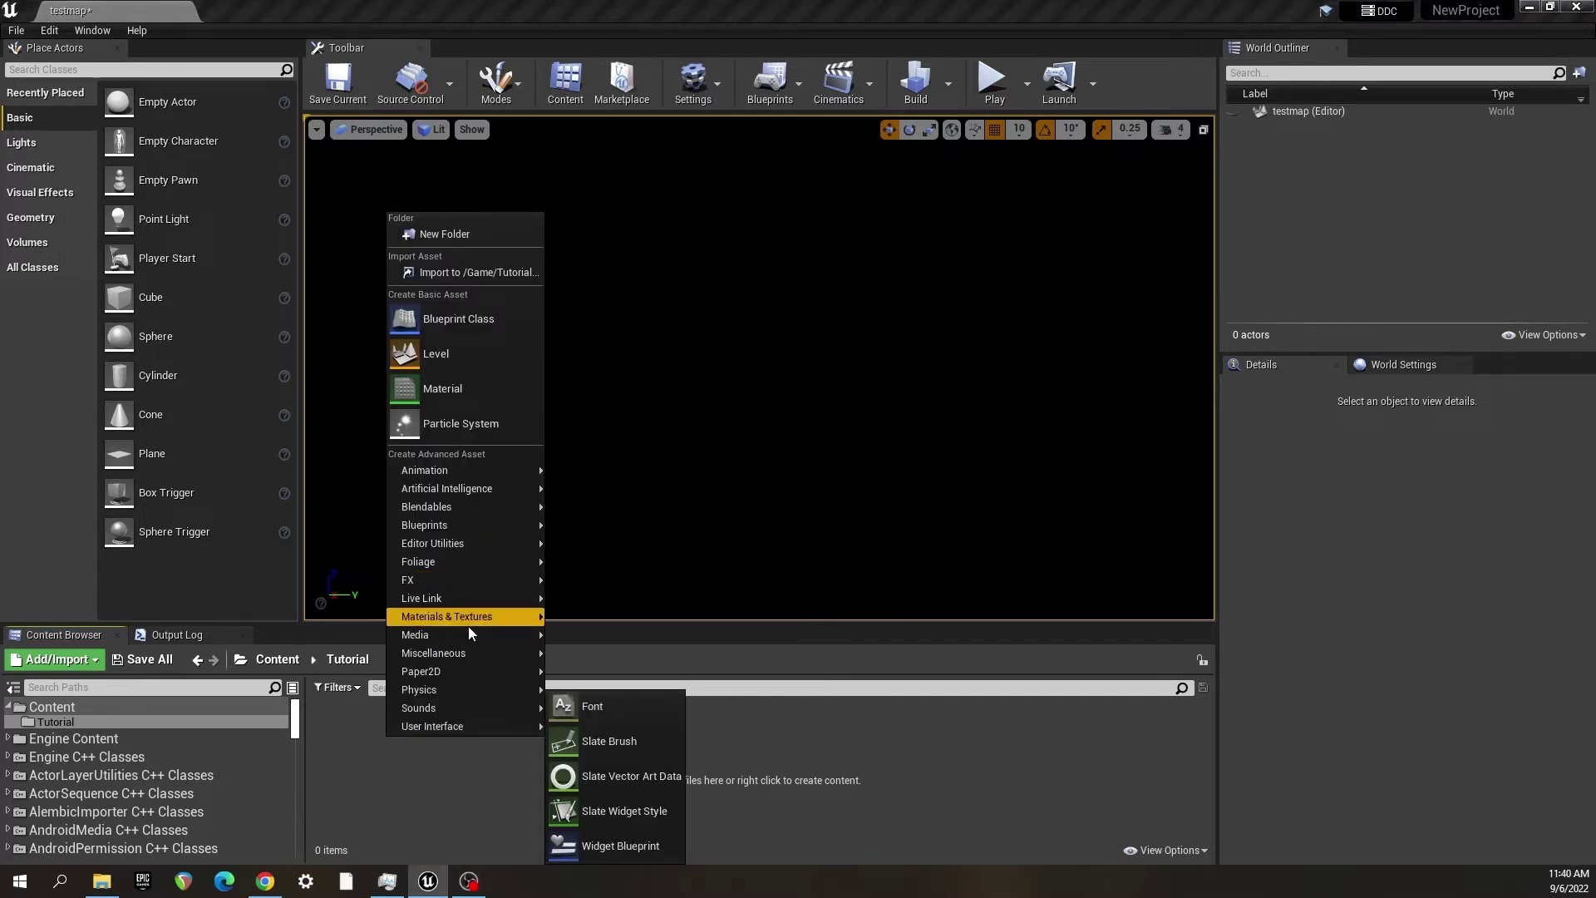
mouse_move(464, 656)
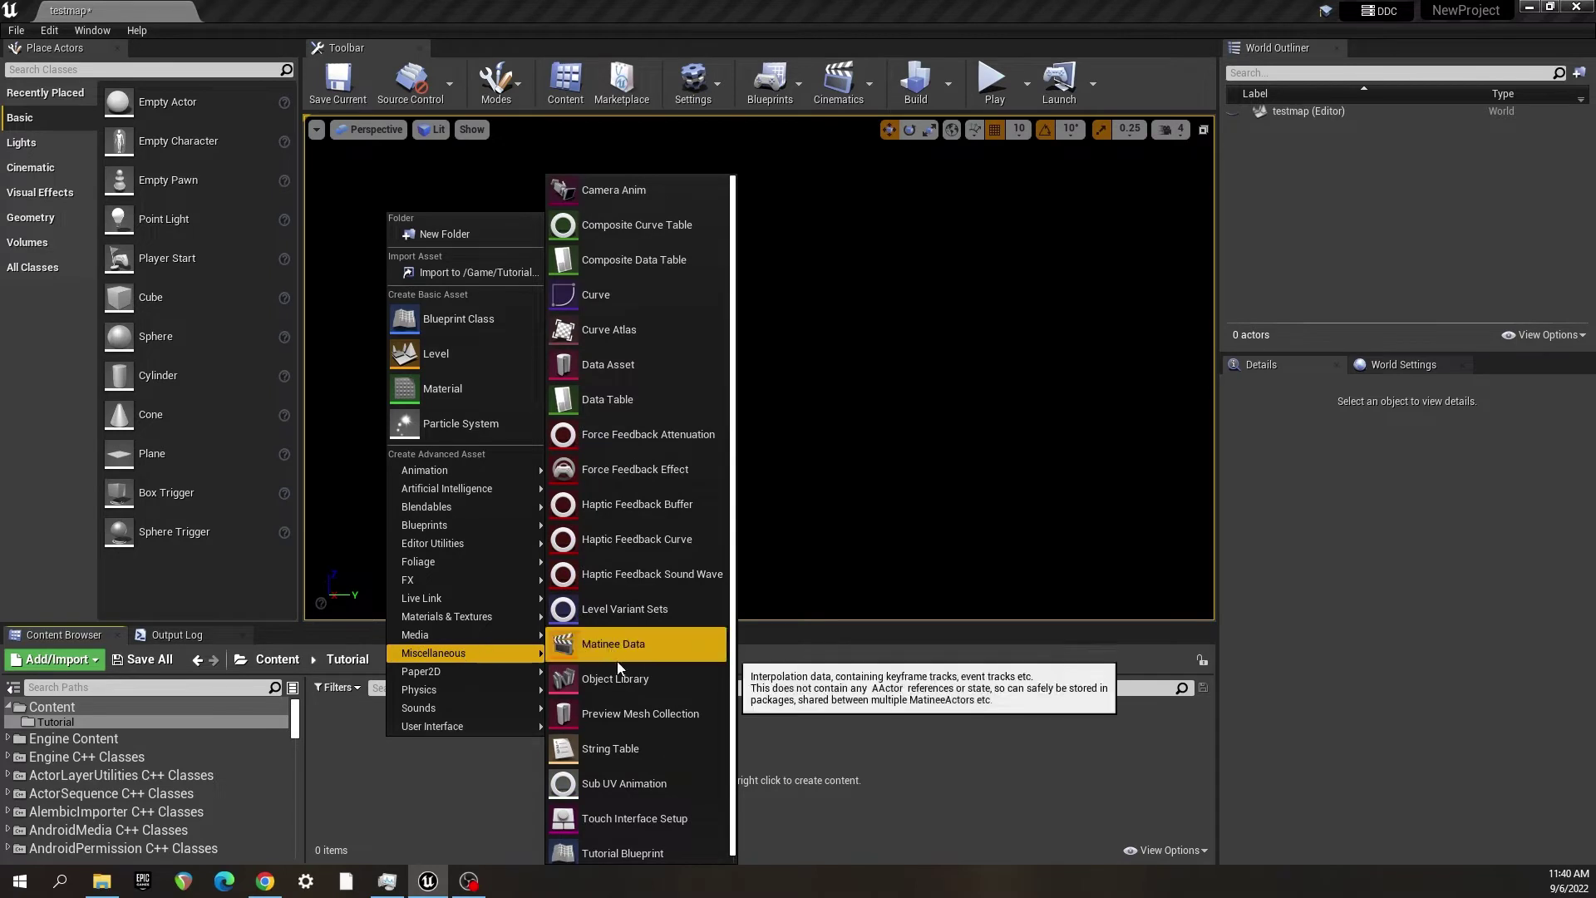
left_click(619, 748)
key("BackSpace")
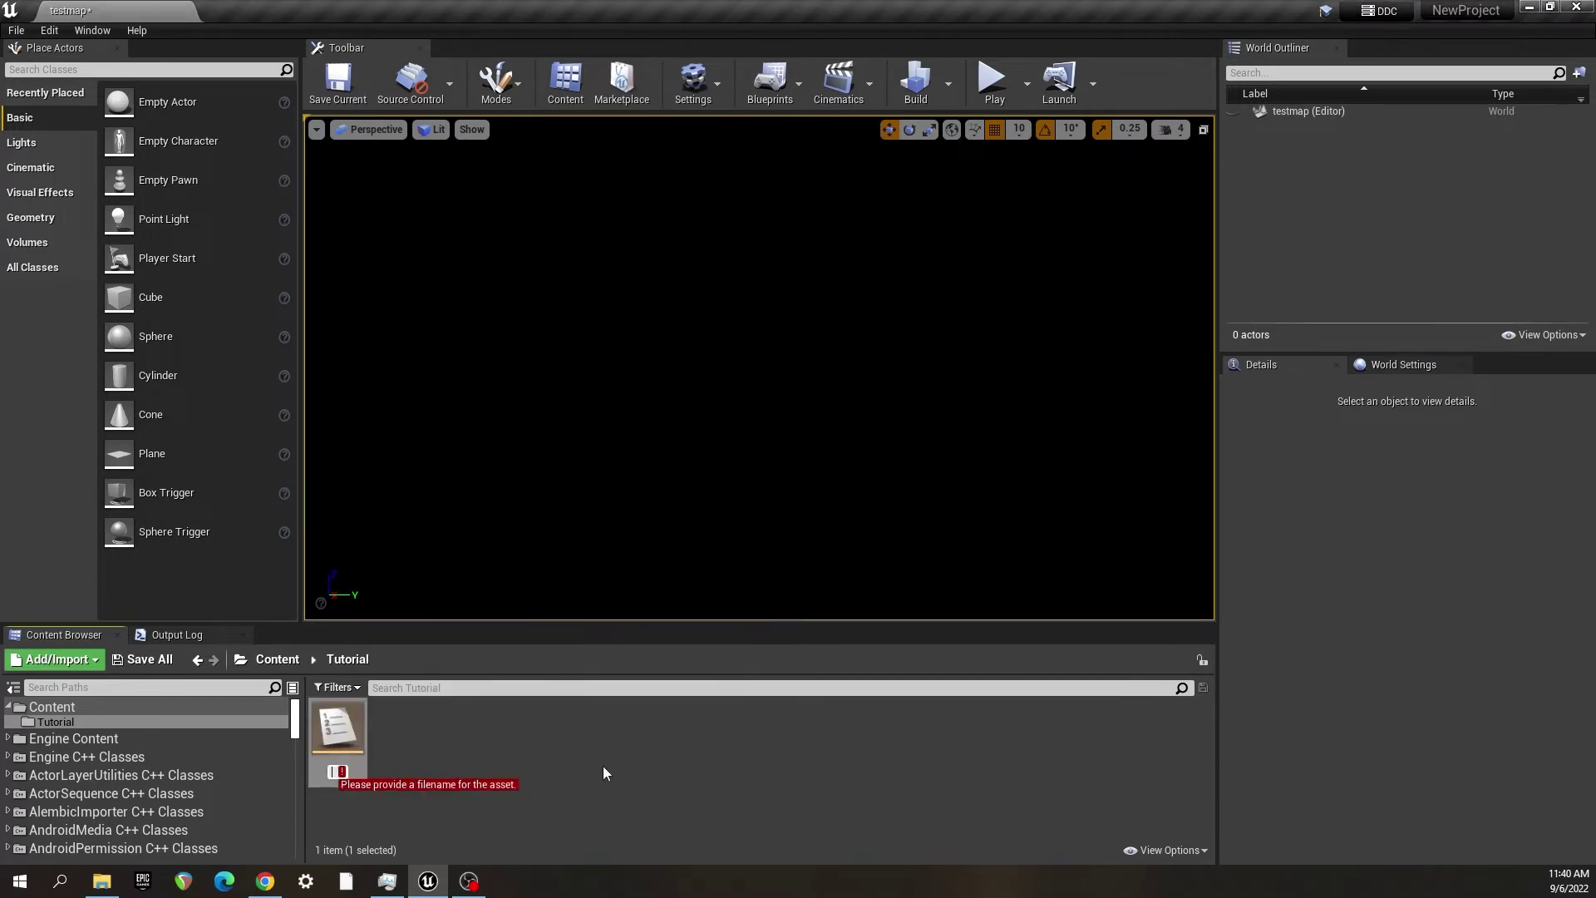
type("Tutorial")
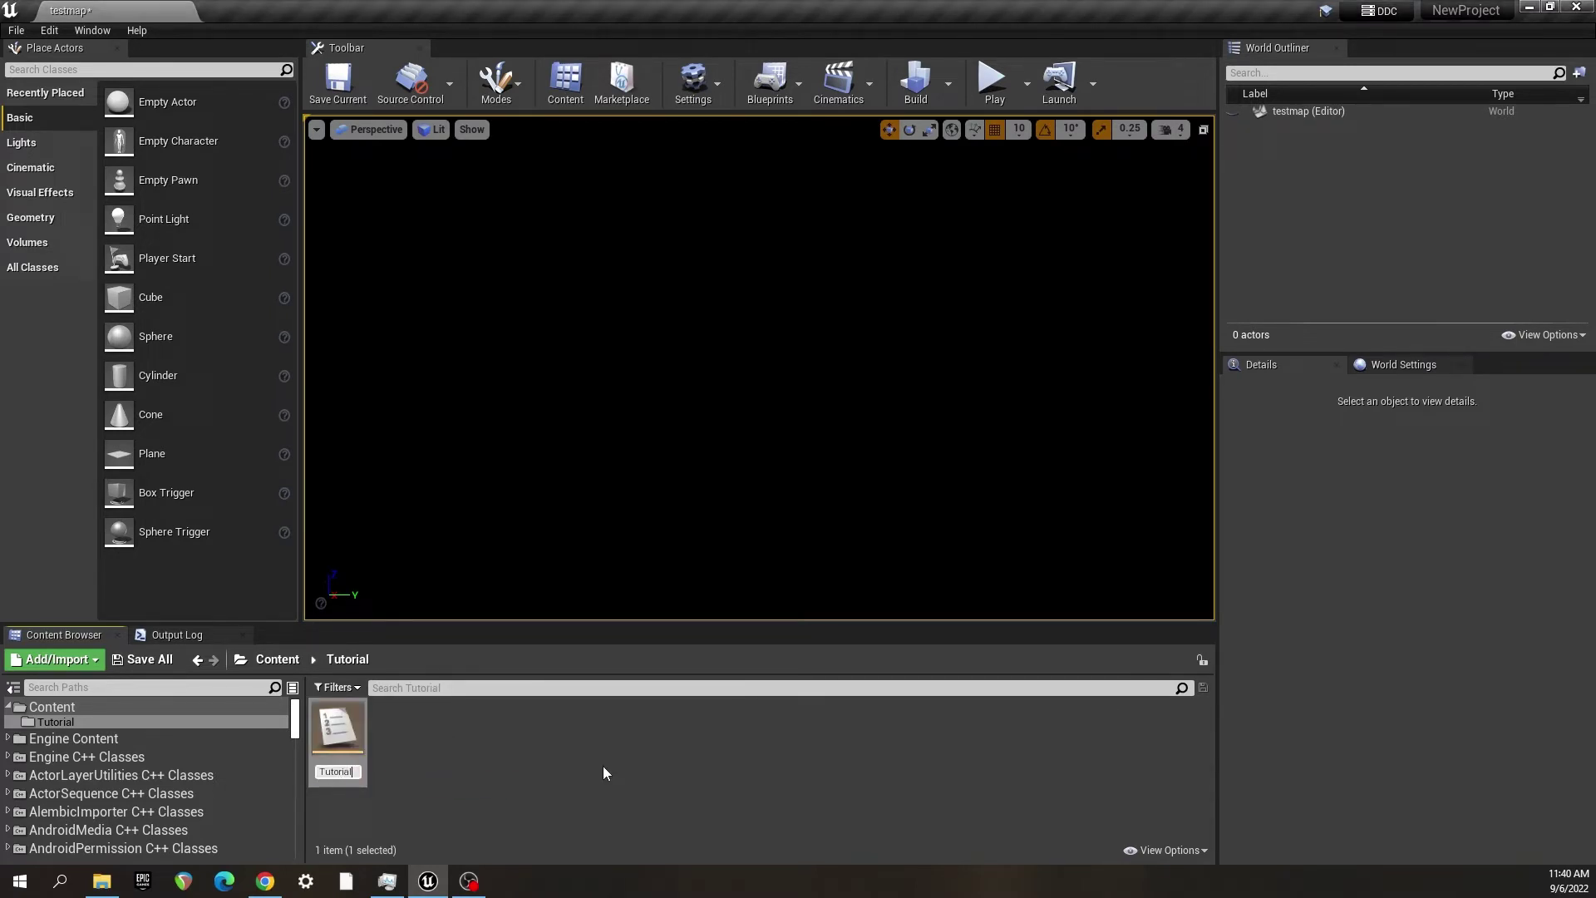
key("Return")
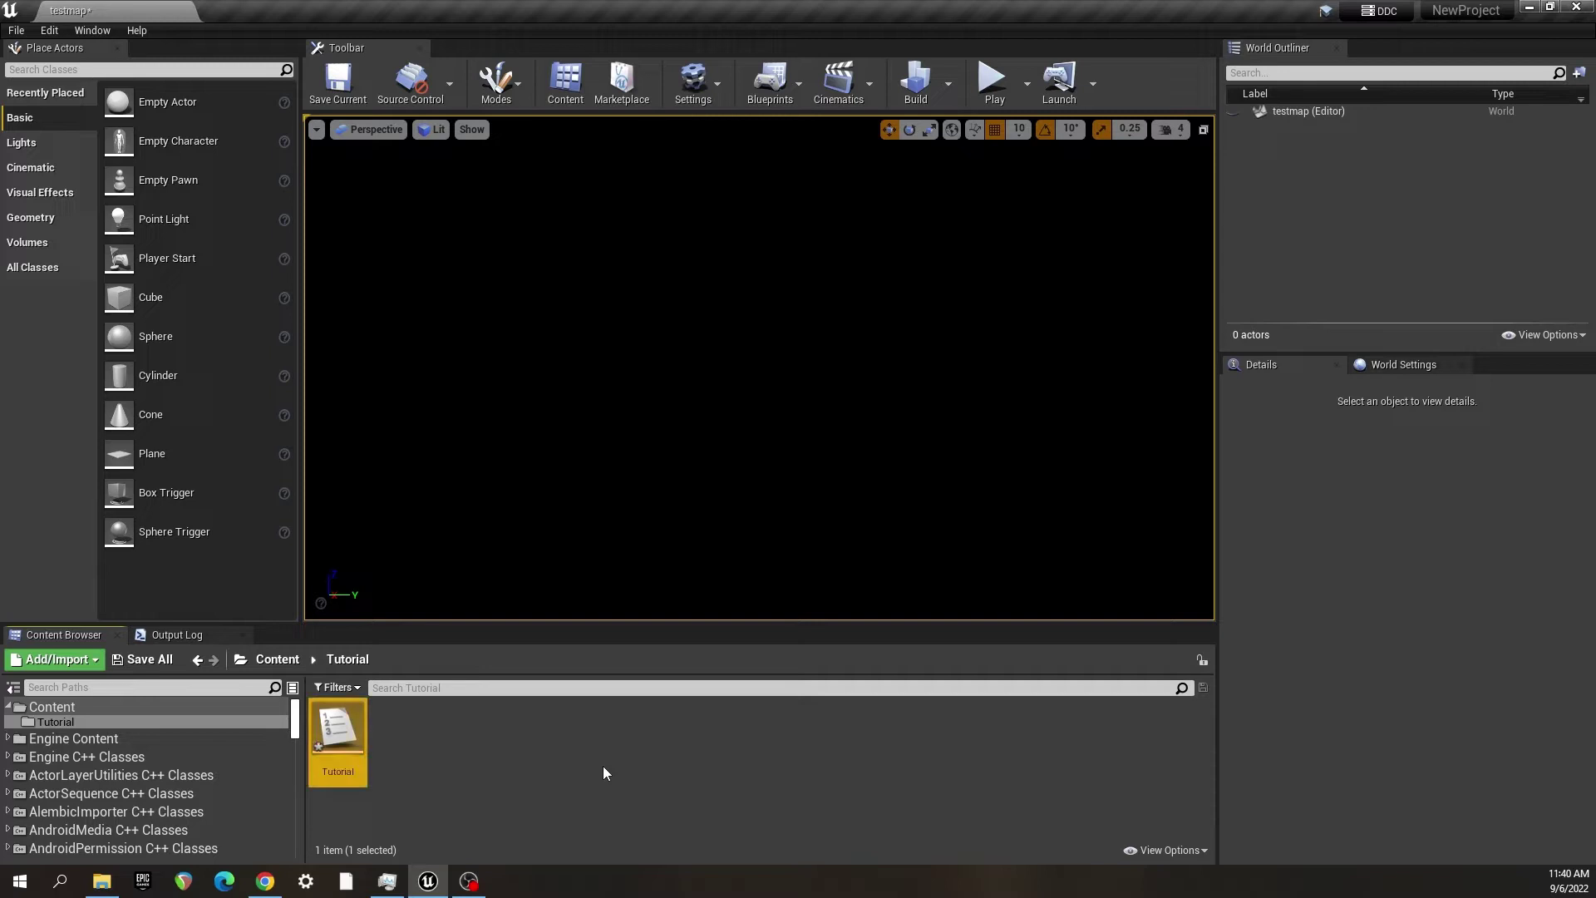
double_click(343, 748)
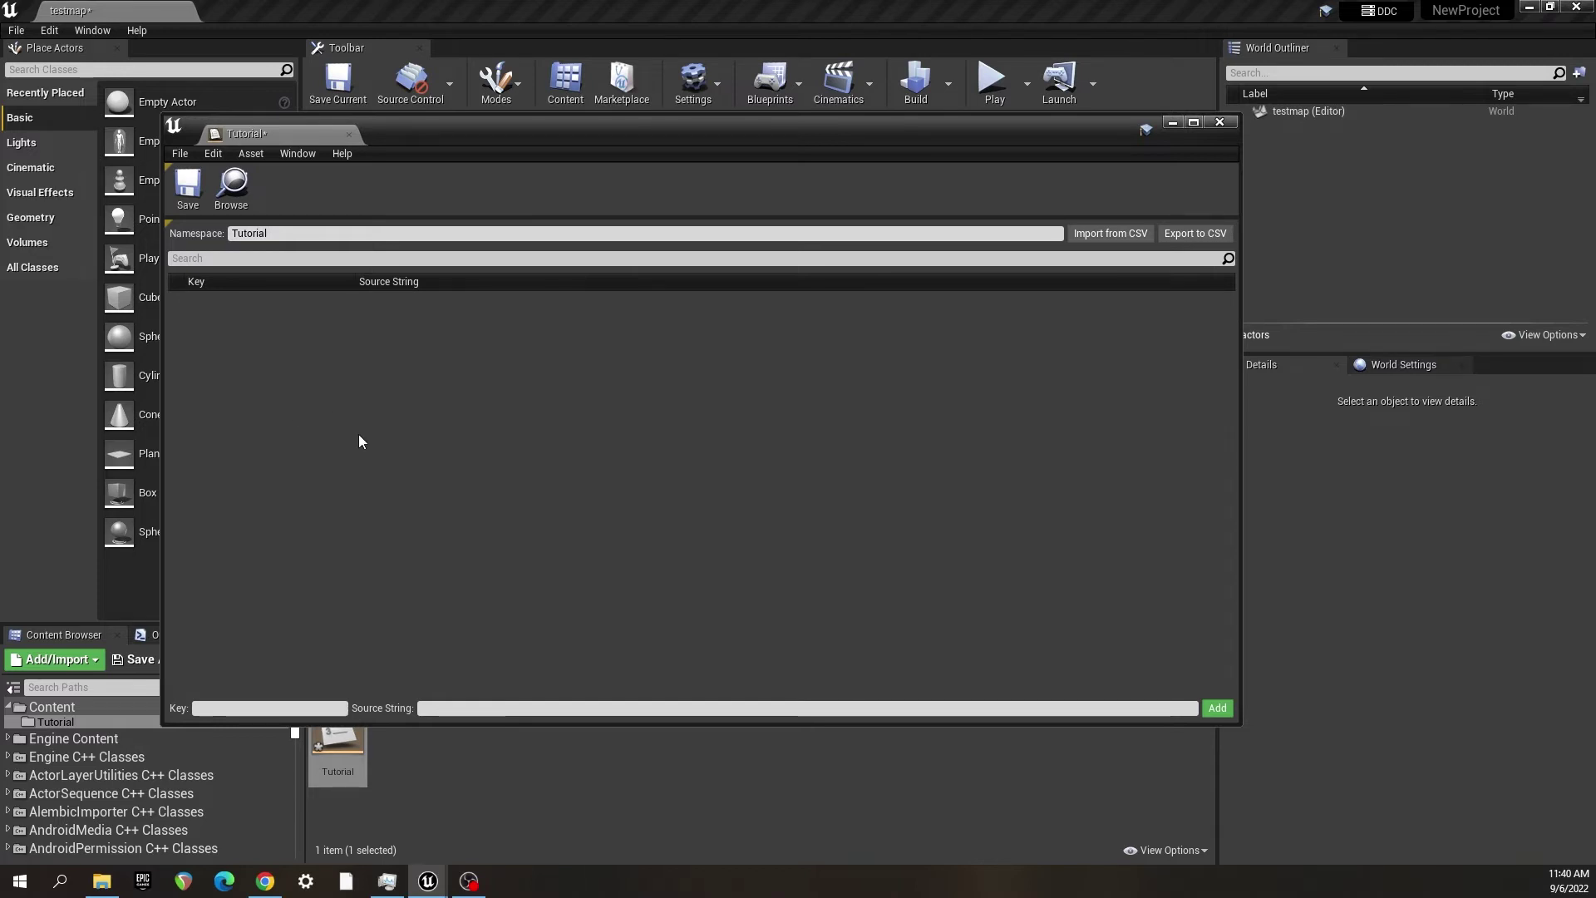
- Add string table entry key 1 with source text 'This is the tutorial for translating quickly'
left_click(228, 708)
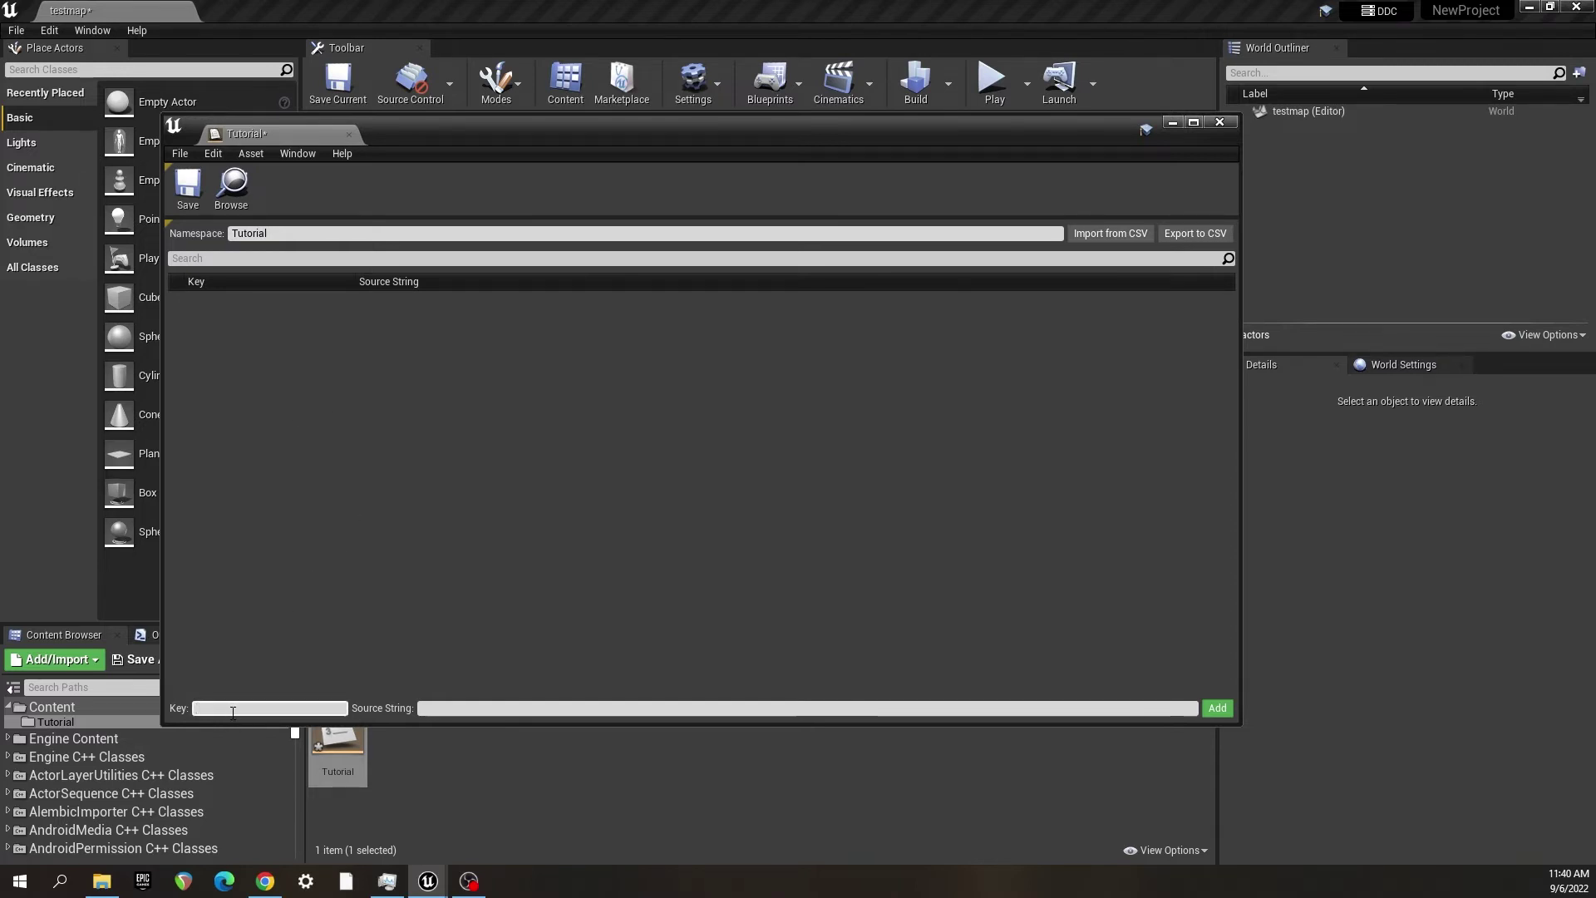
type("1")
left_click(455, 710)
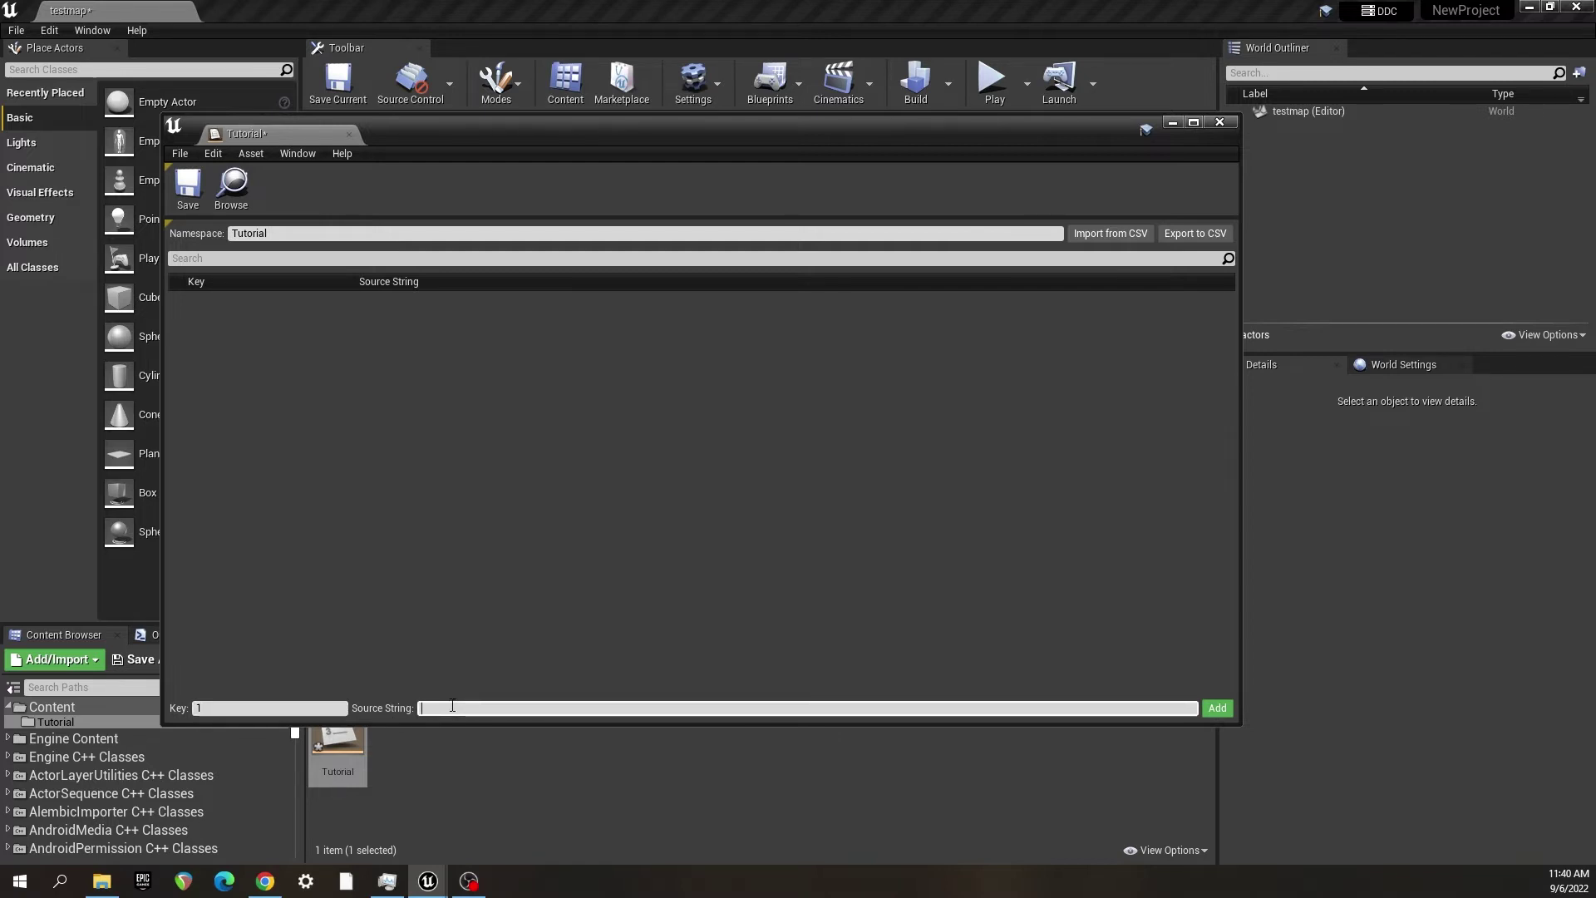
type("This is the tutoria")
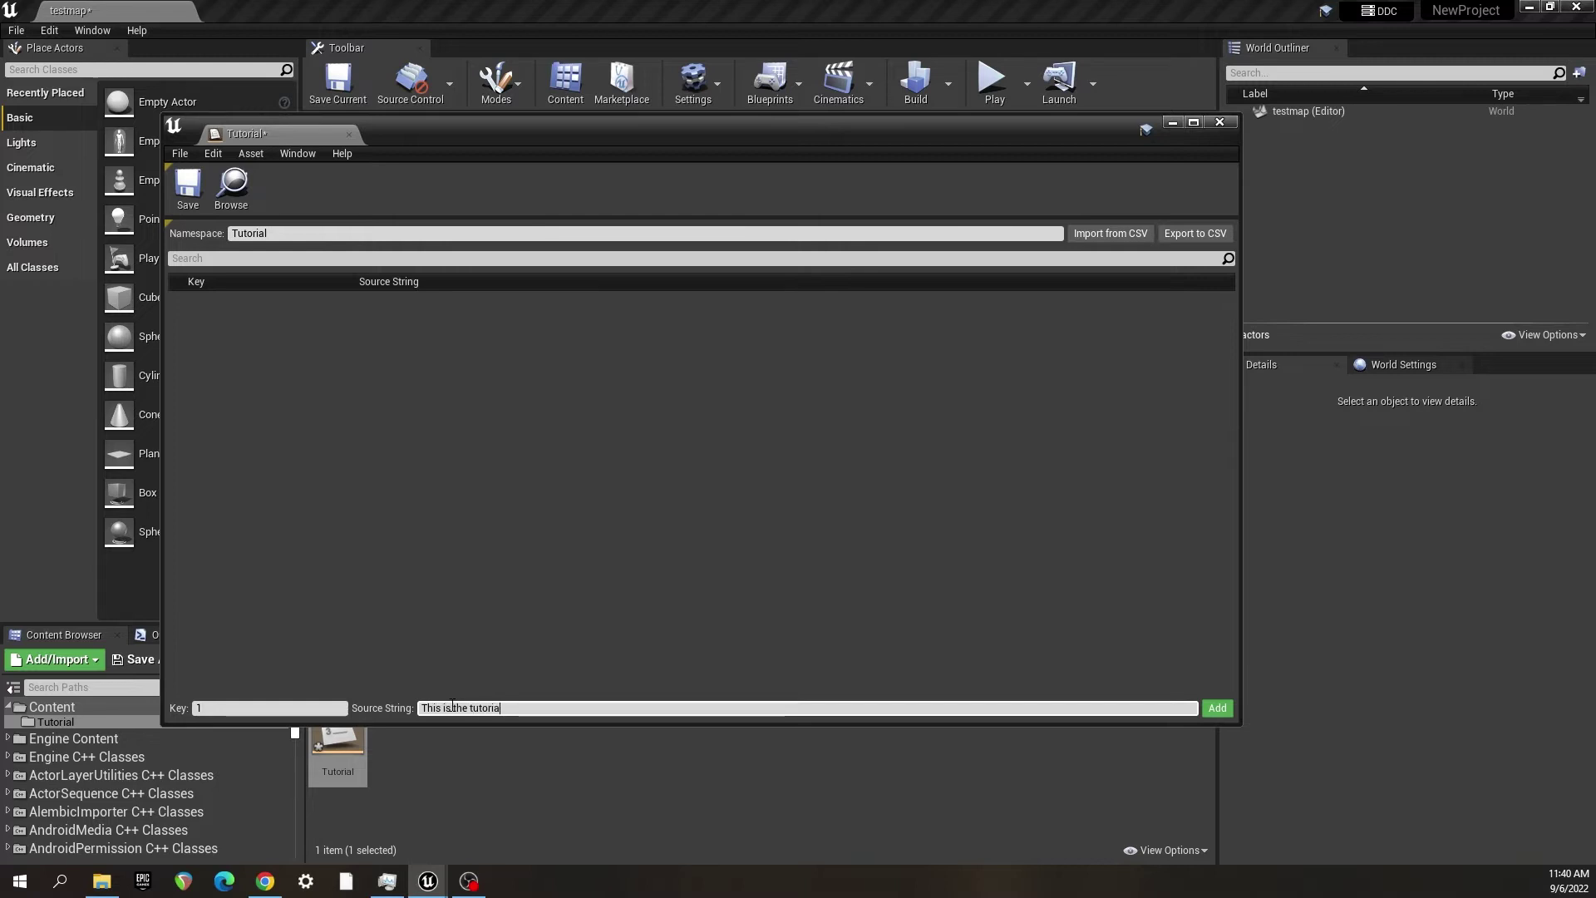
type("l for")
type(" loc")
key("BackSpace")
key("BackSpace")
key("BackSpace")
type("tranla")
key("BackSpace")
key("BackSpace")
type("slating quickly")
key("Return")
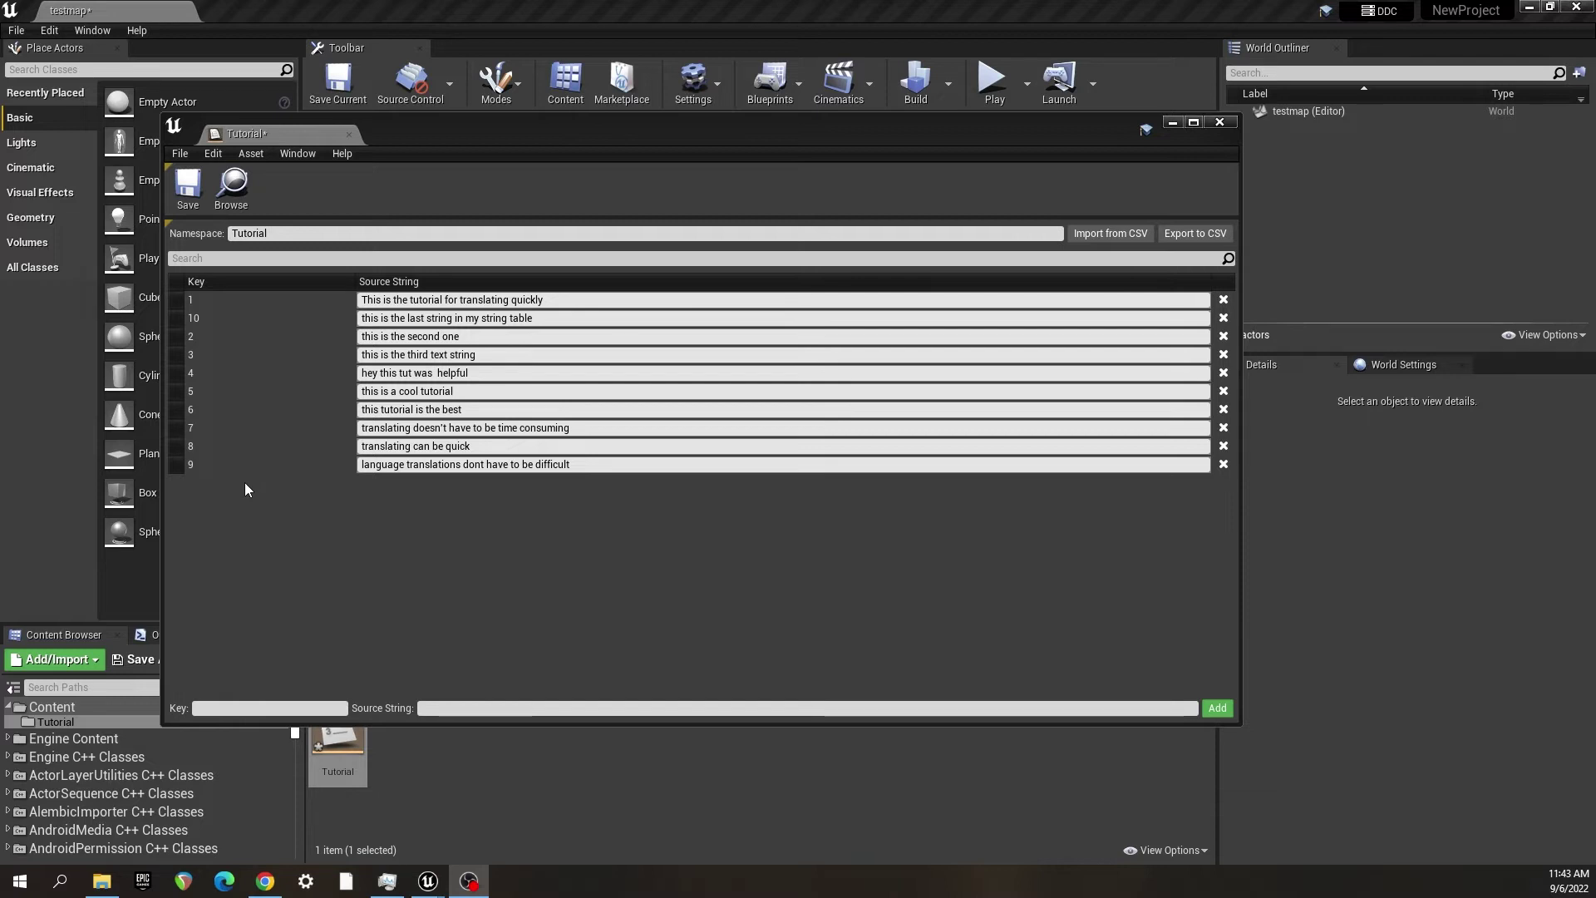
left_click(1205, 240)
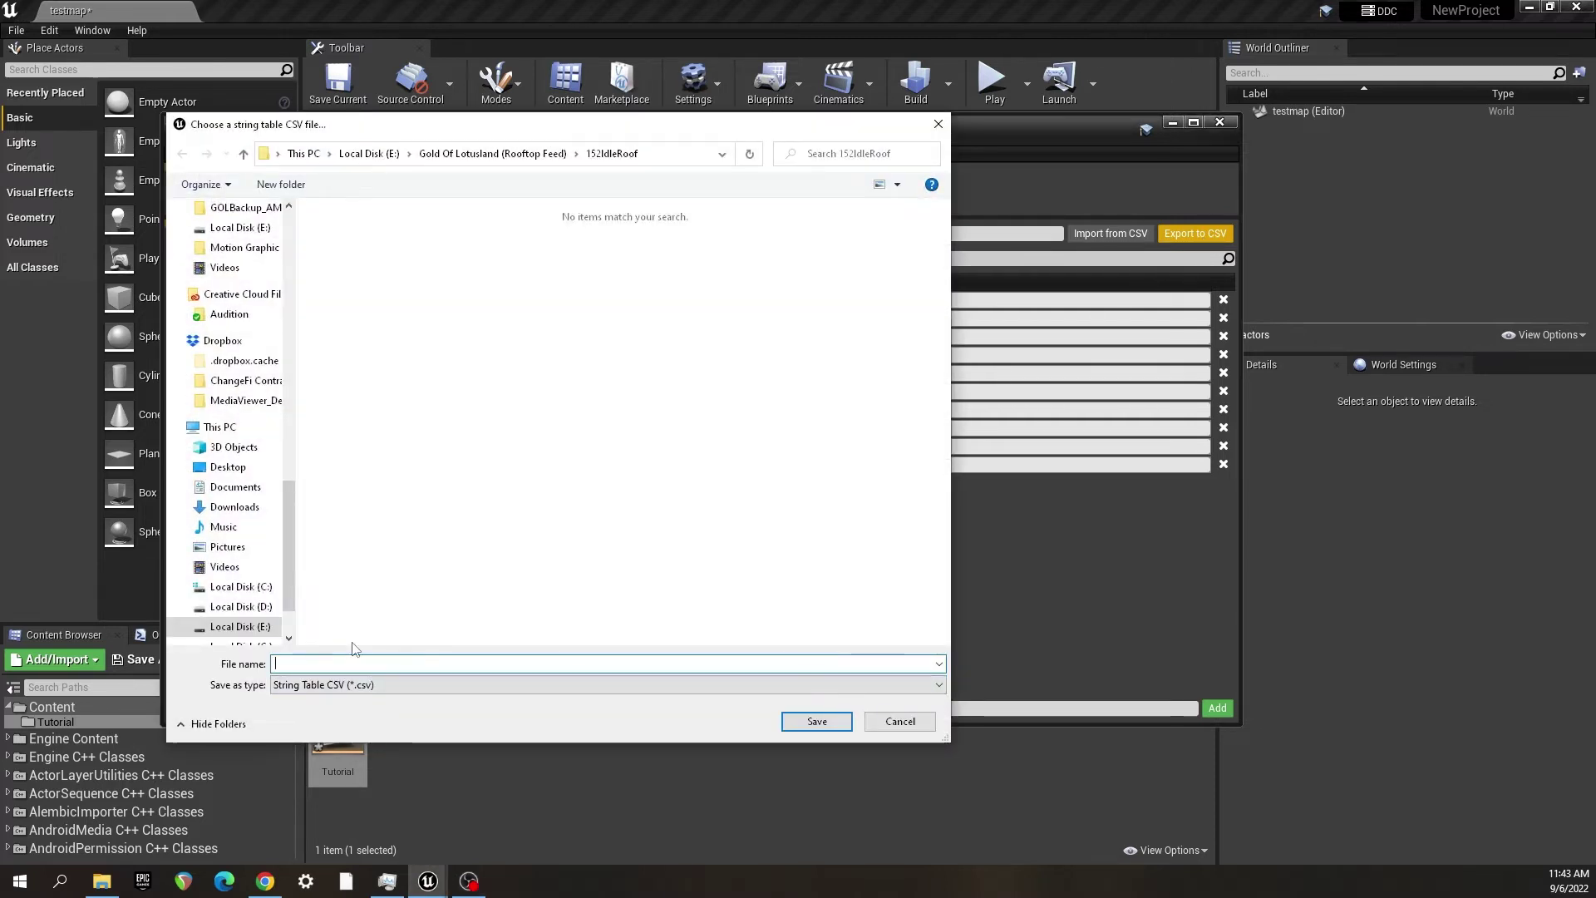
- Export the string table as TutorialCsv to Pictures and minimize the String Table editor
type("Tutorial")
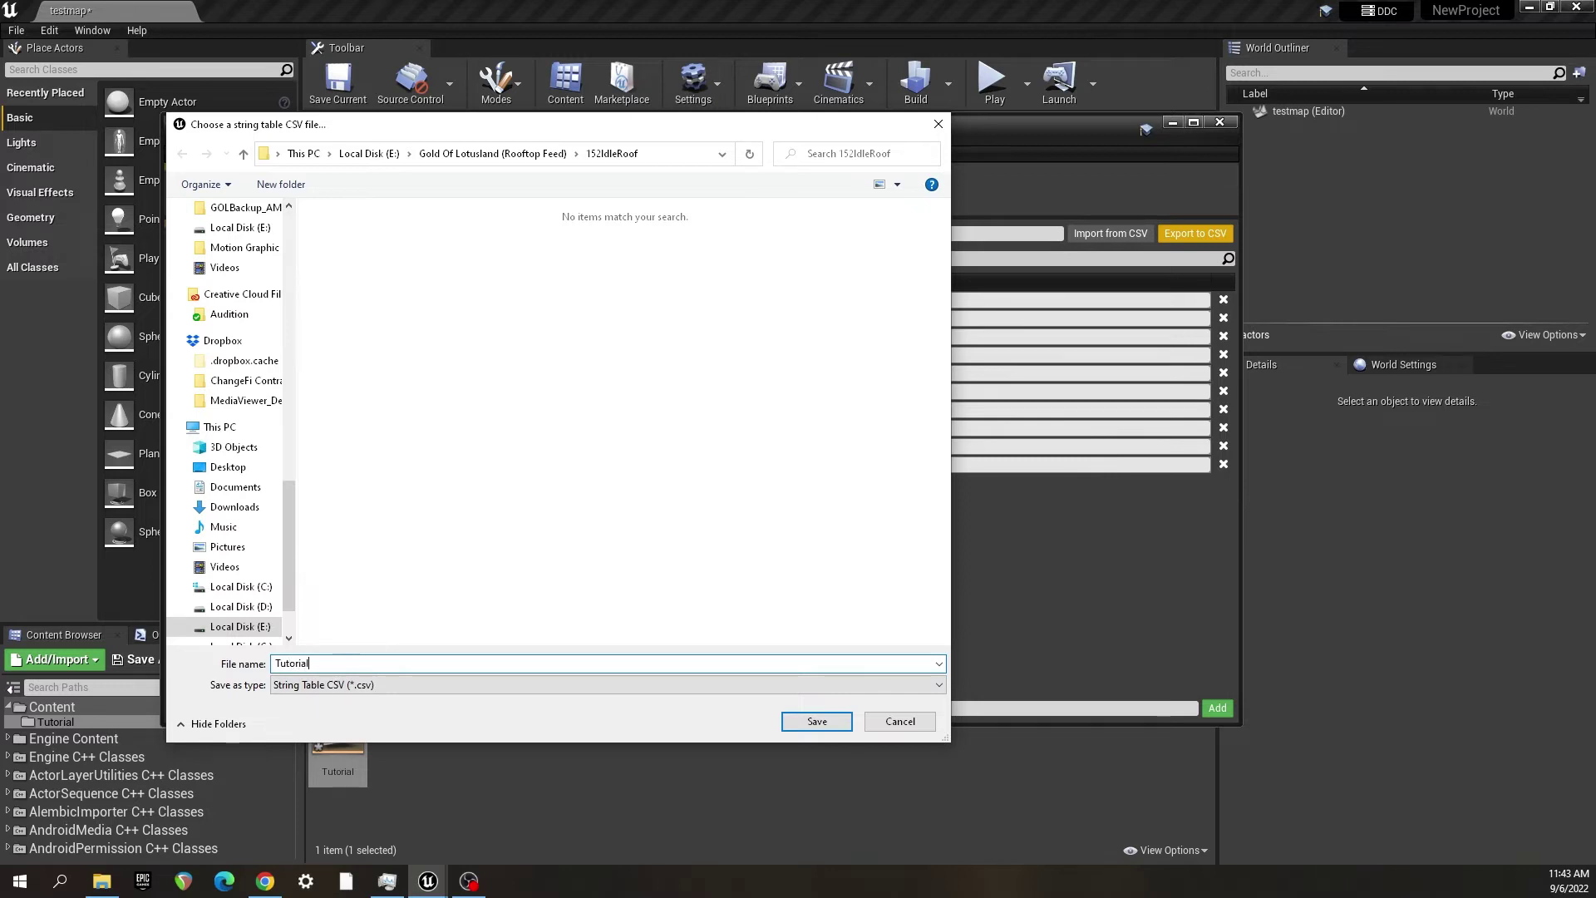
type("Csv")
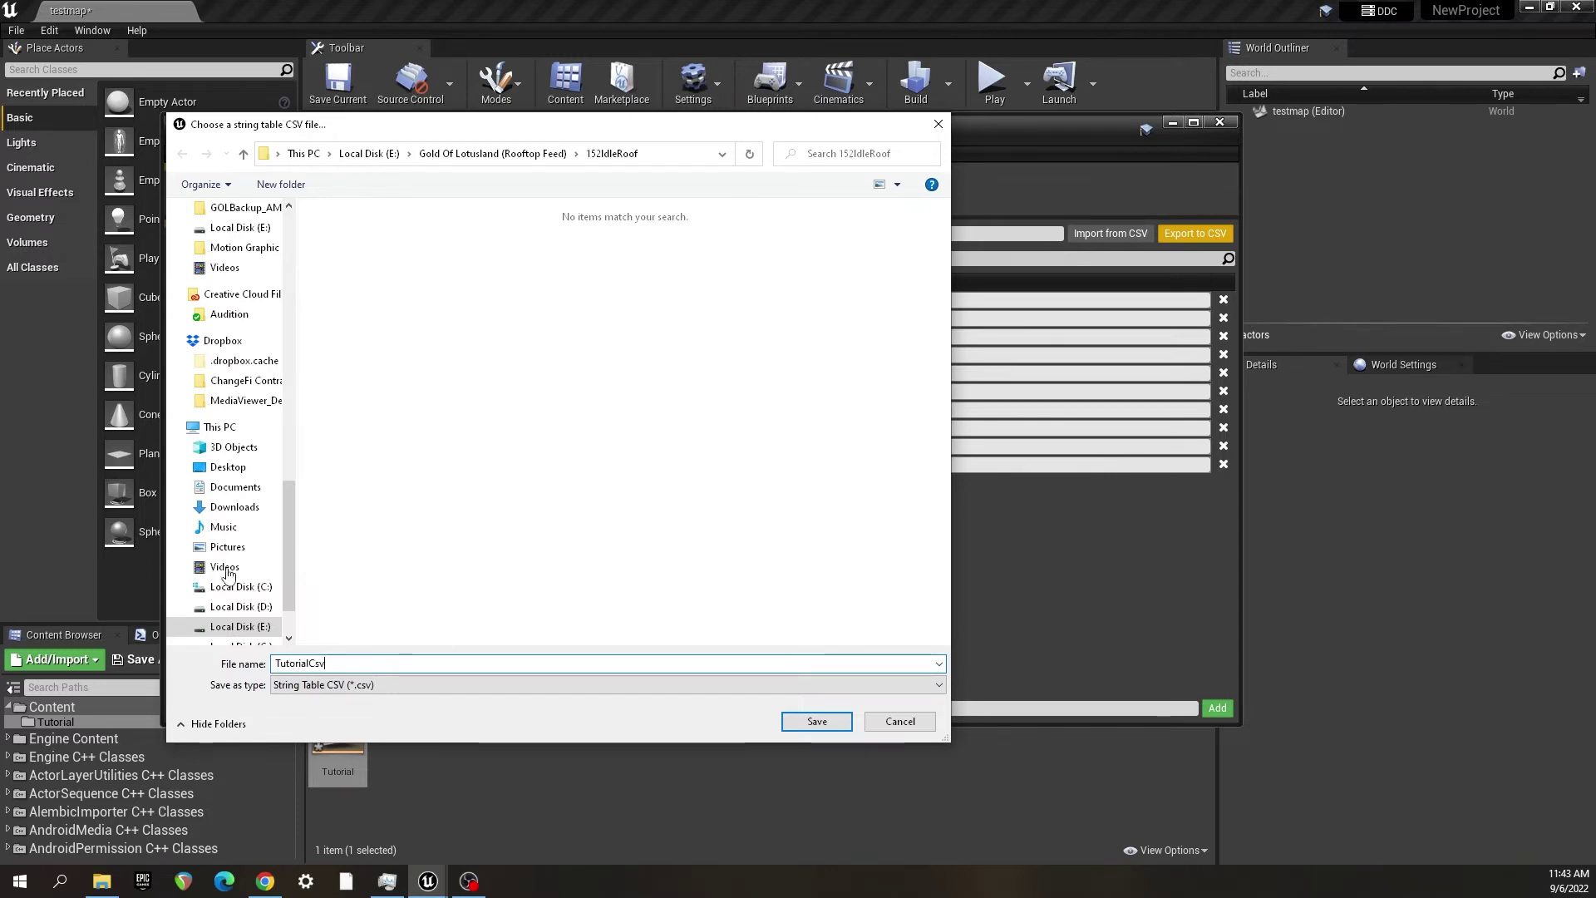
left_click(226, 546)
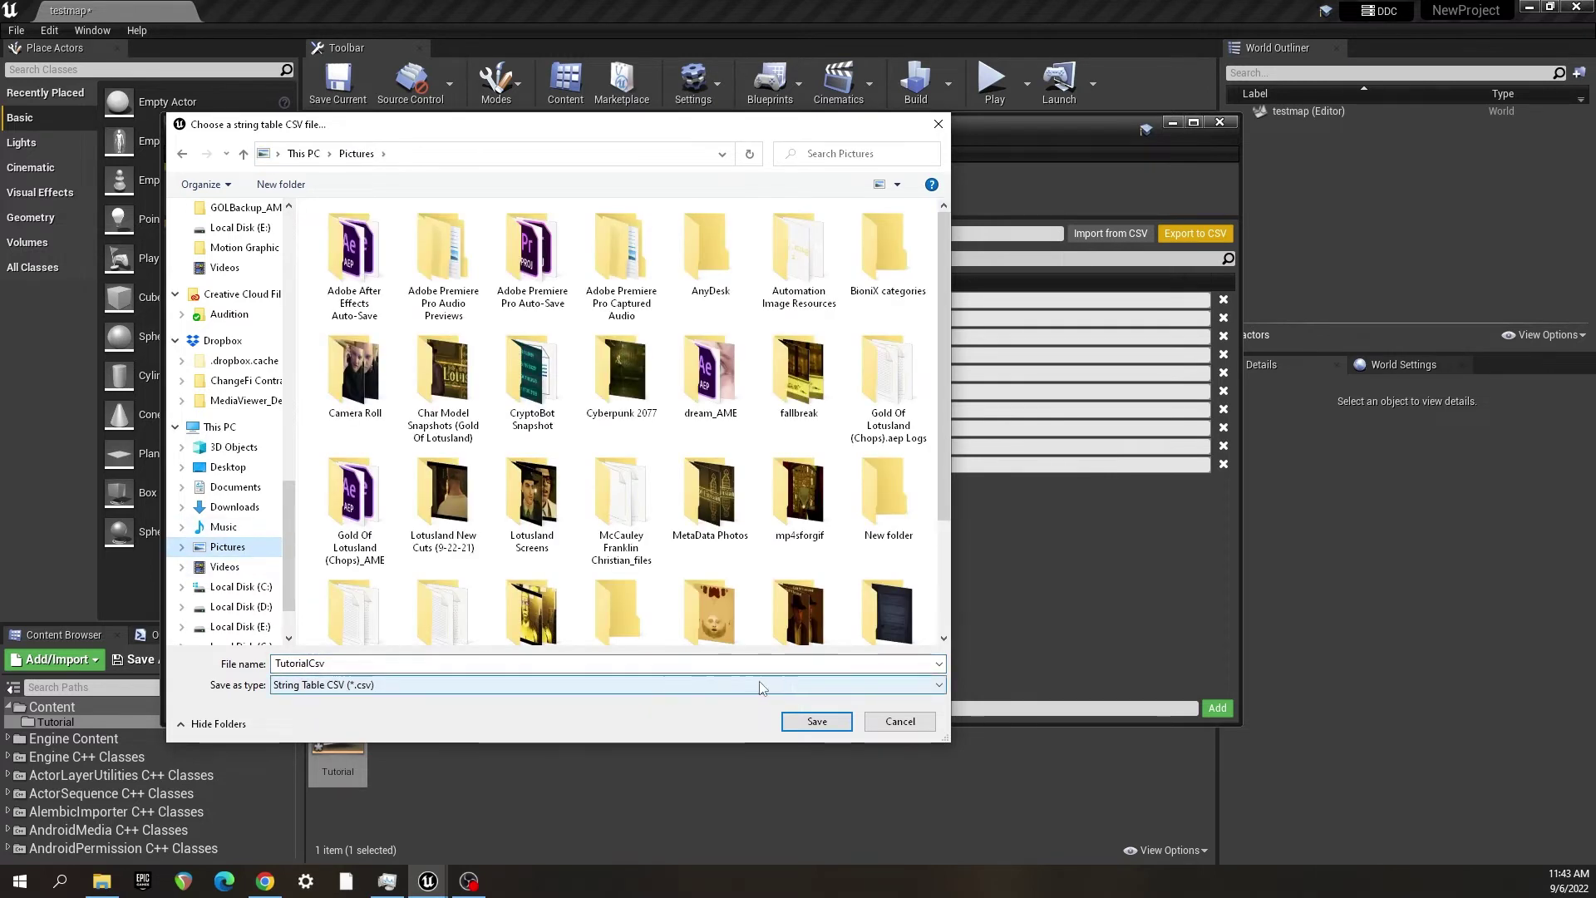
left_click(814, 720)
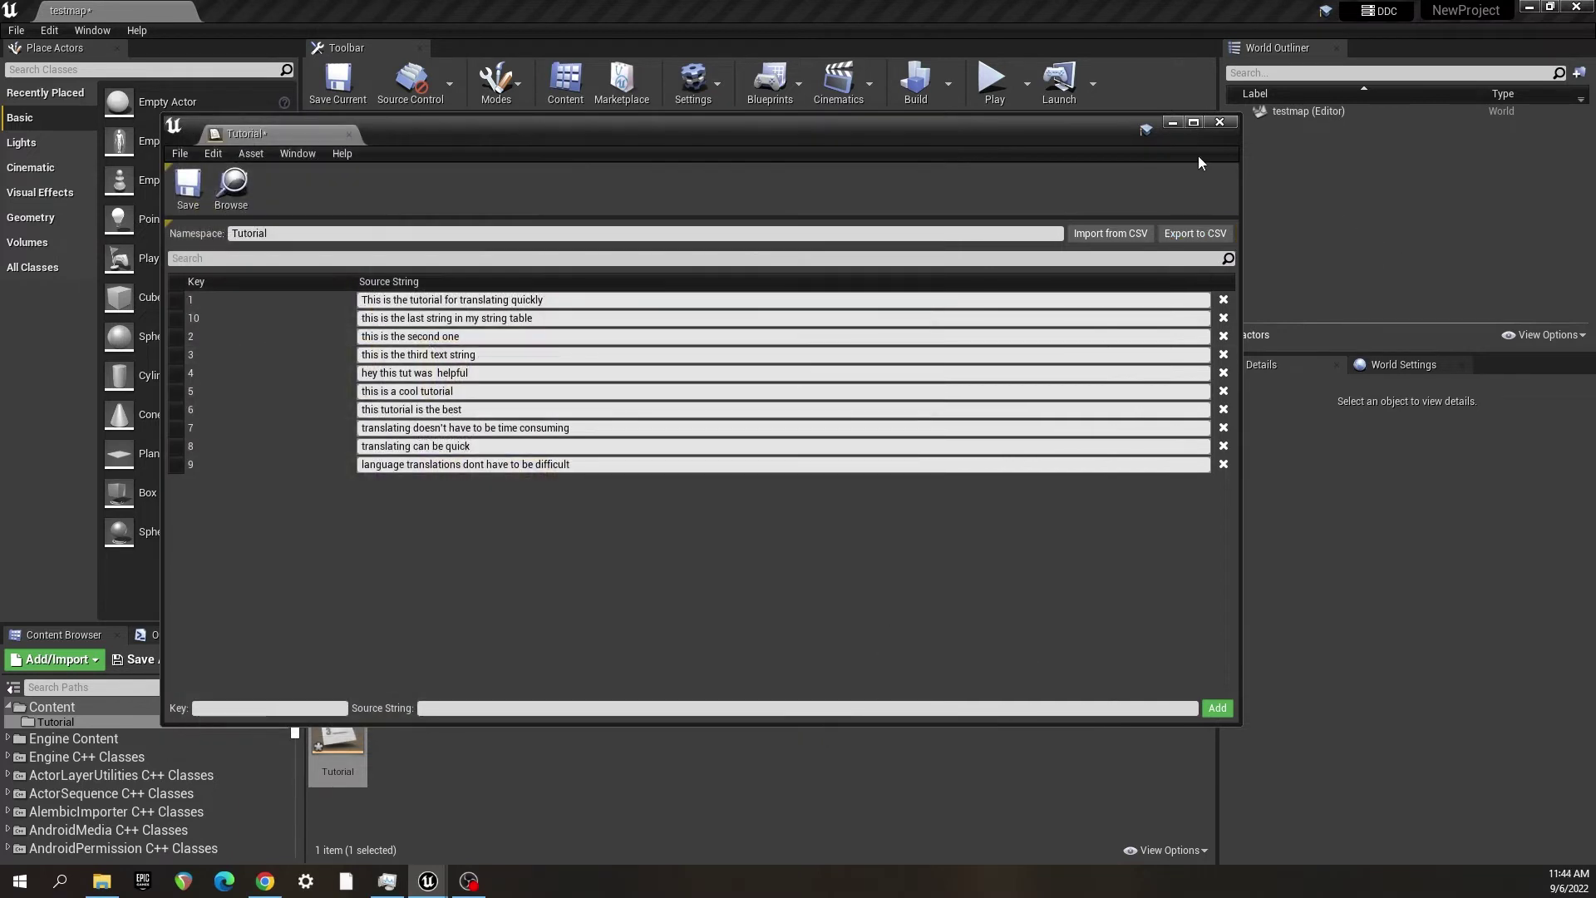
left_click(1172, 122)
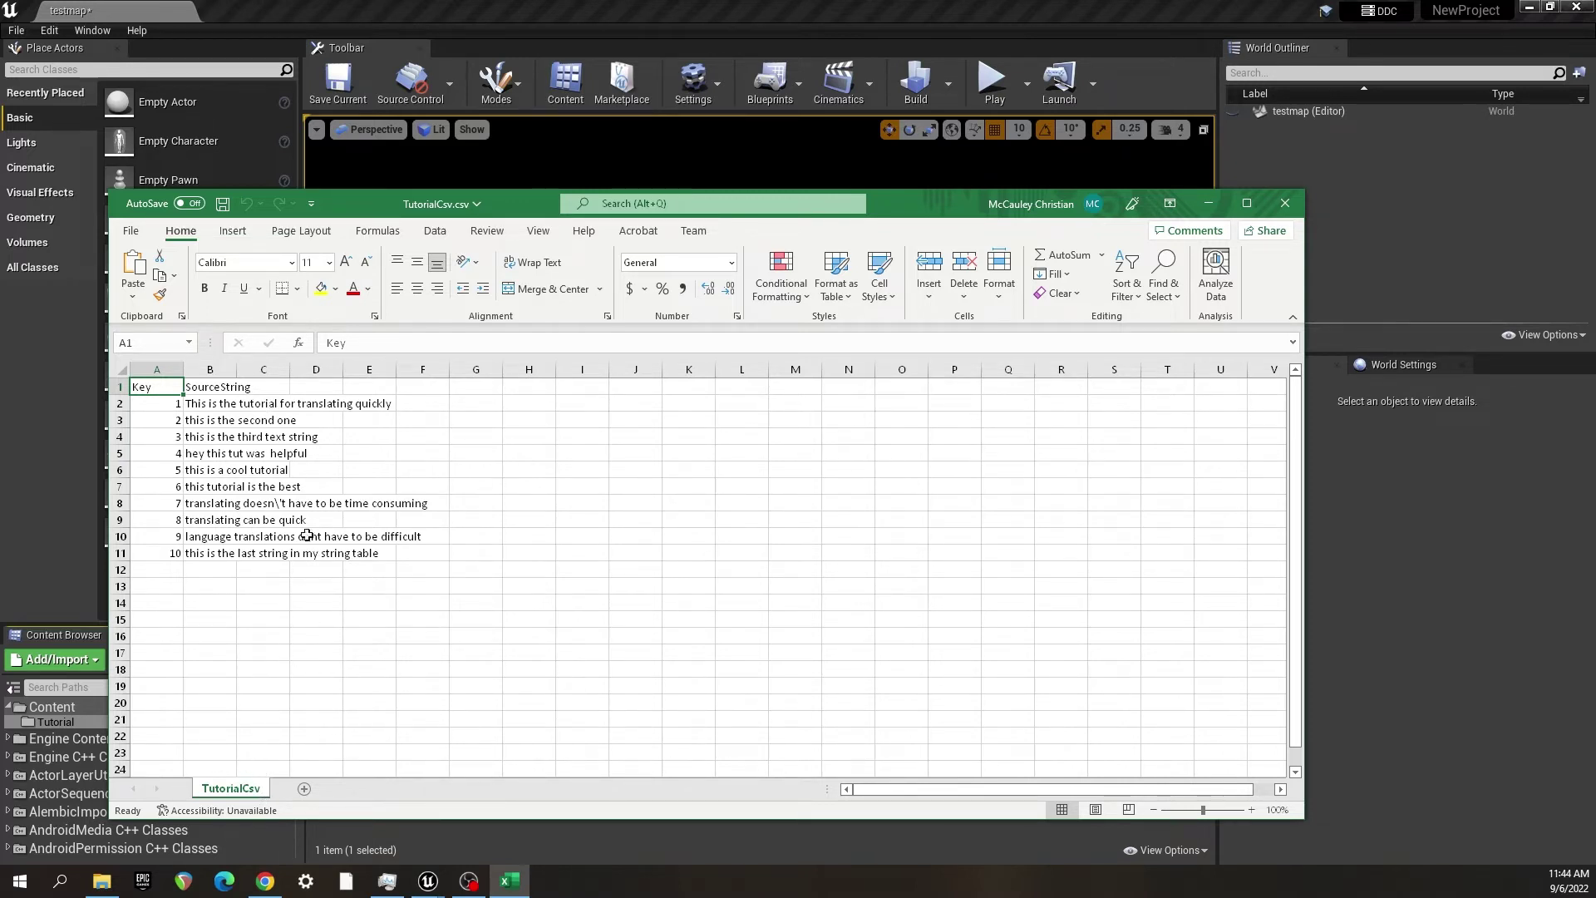
- Hide the Excel window showing TutorialCsv.csv to get back to Unreal
left_click(1208, 204)
- Bring up the Localization Dashboard and enable Gather from Packages for the Game target
left_click(106, 33)
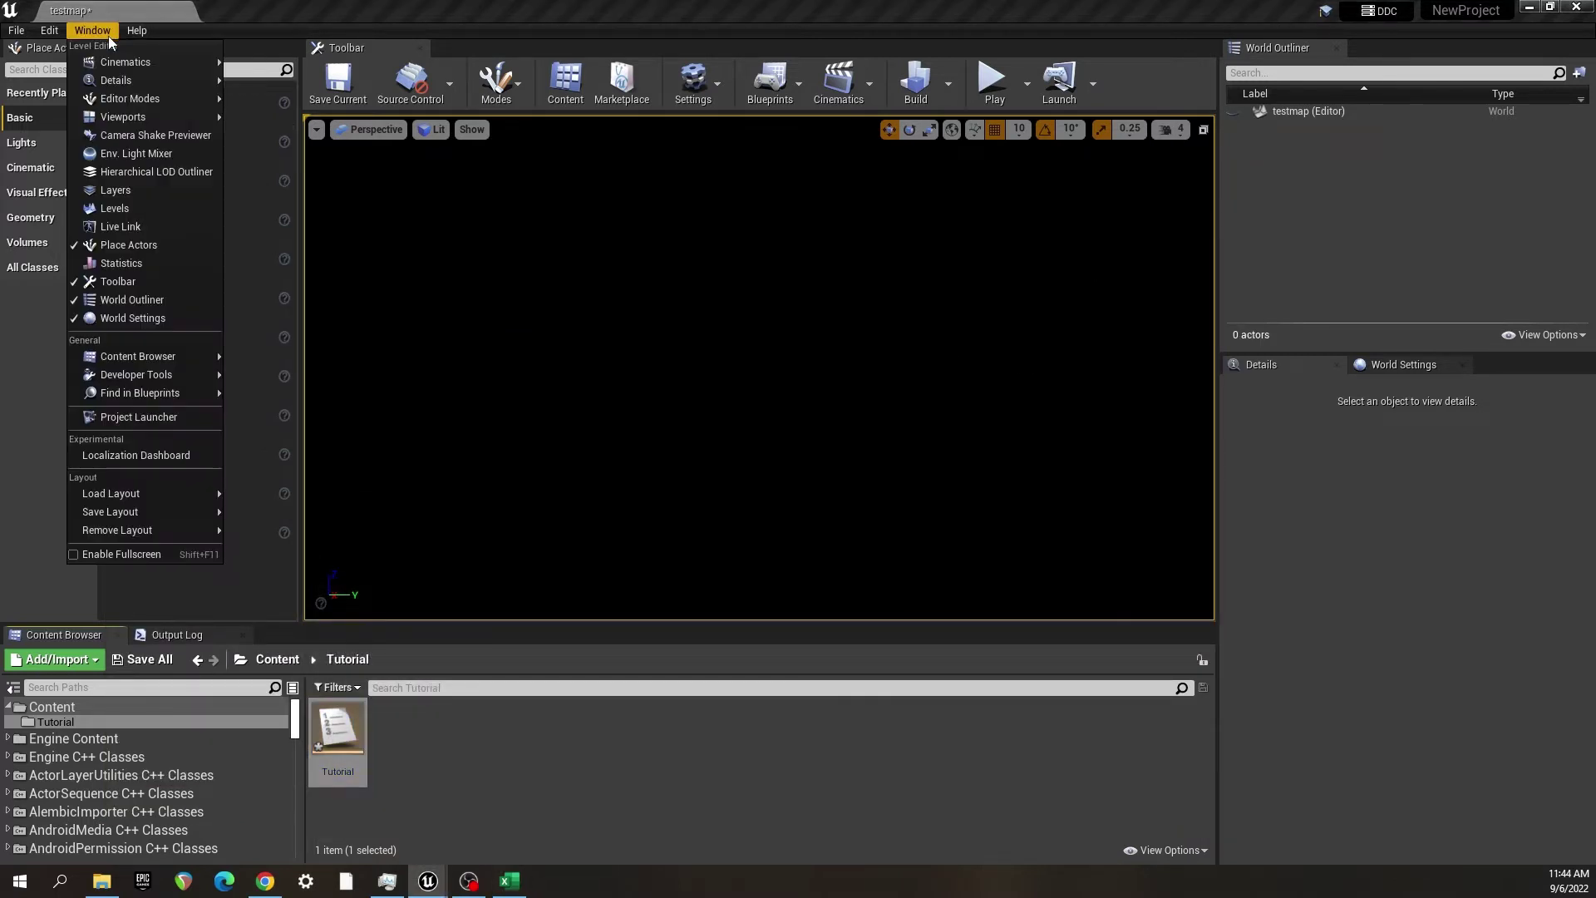
left_click(146, 453)
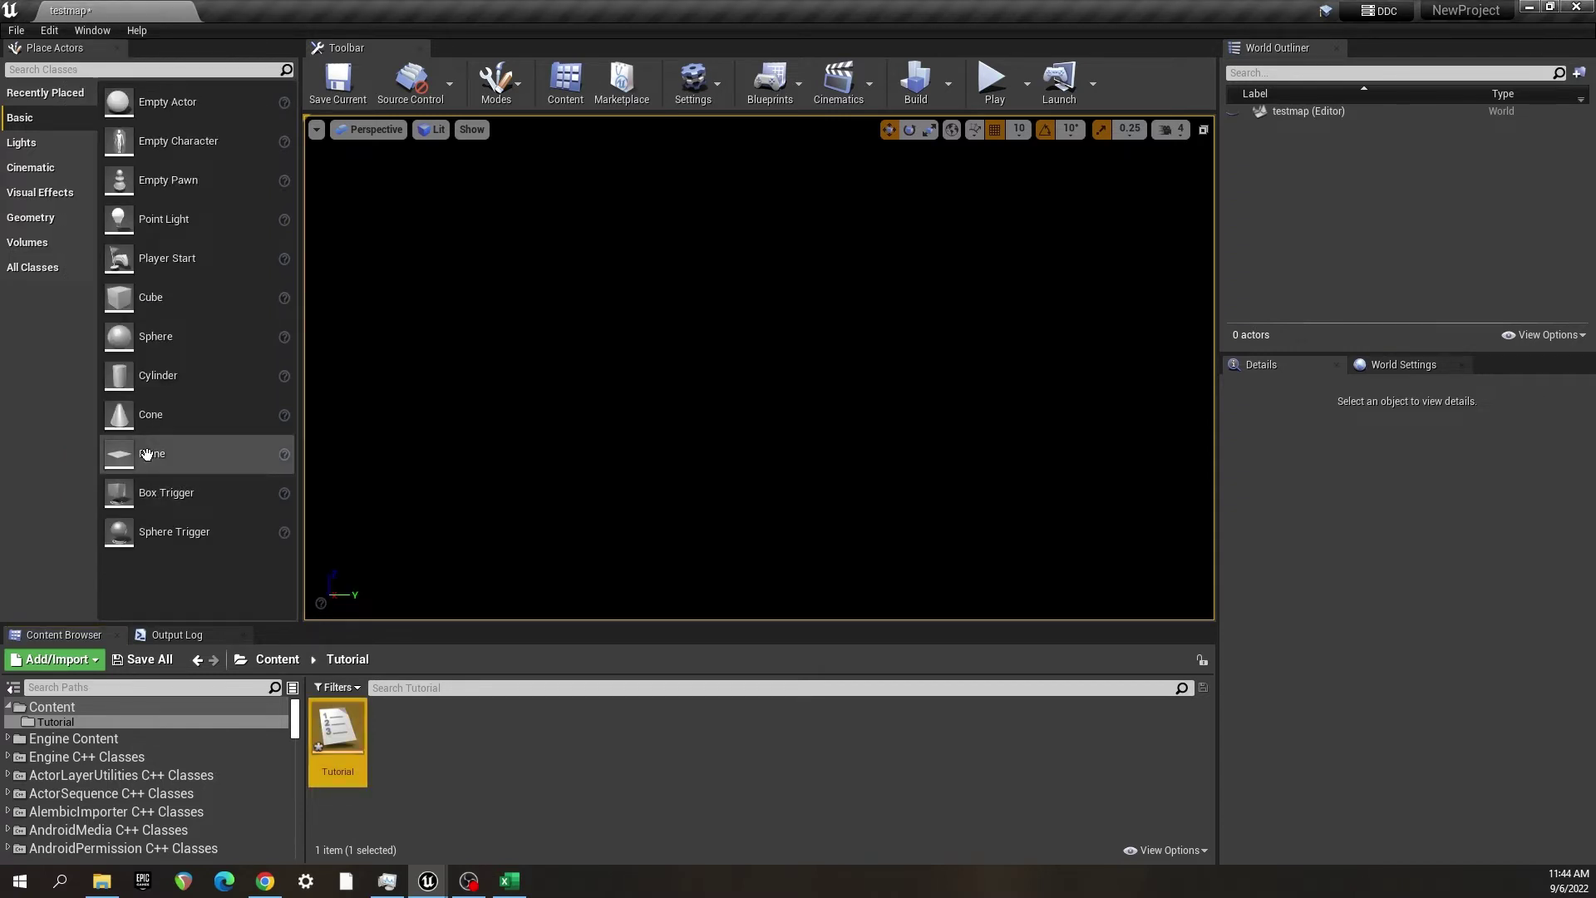
mouse_move(428, 882)
left_click(521, 803)
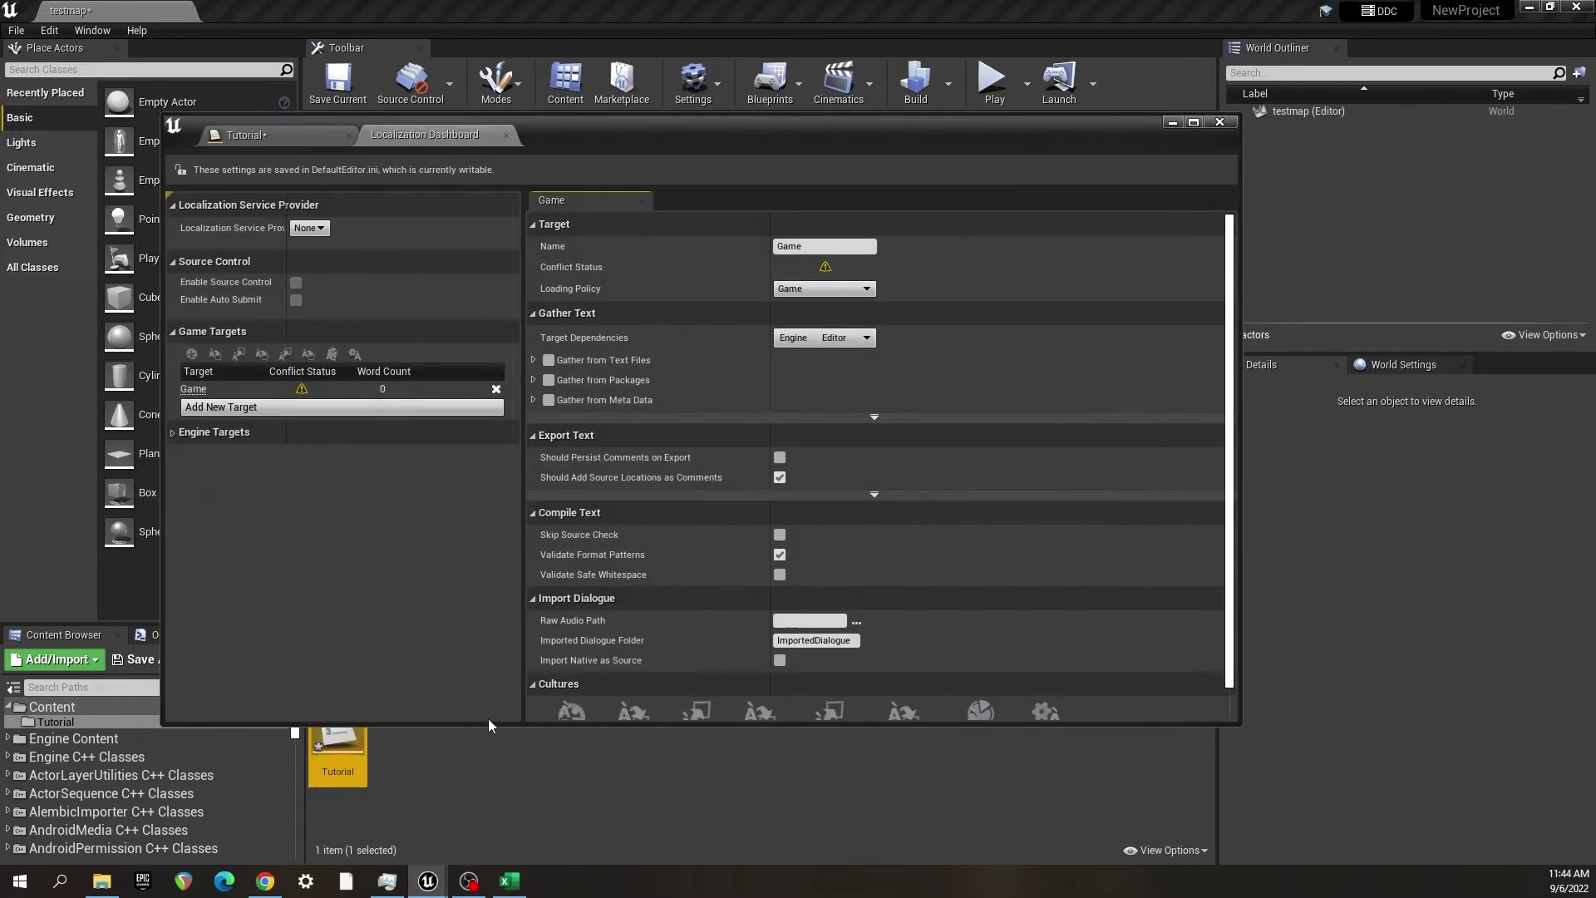
scroll(667, 456, "down", 3)
scroll(706, 515, "up", 3)
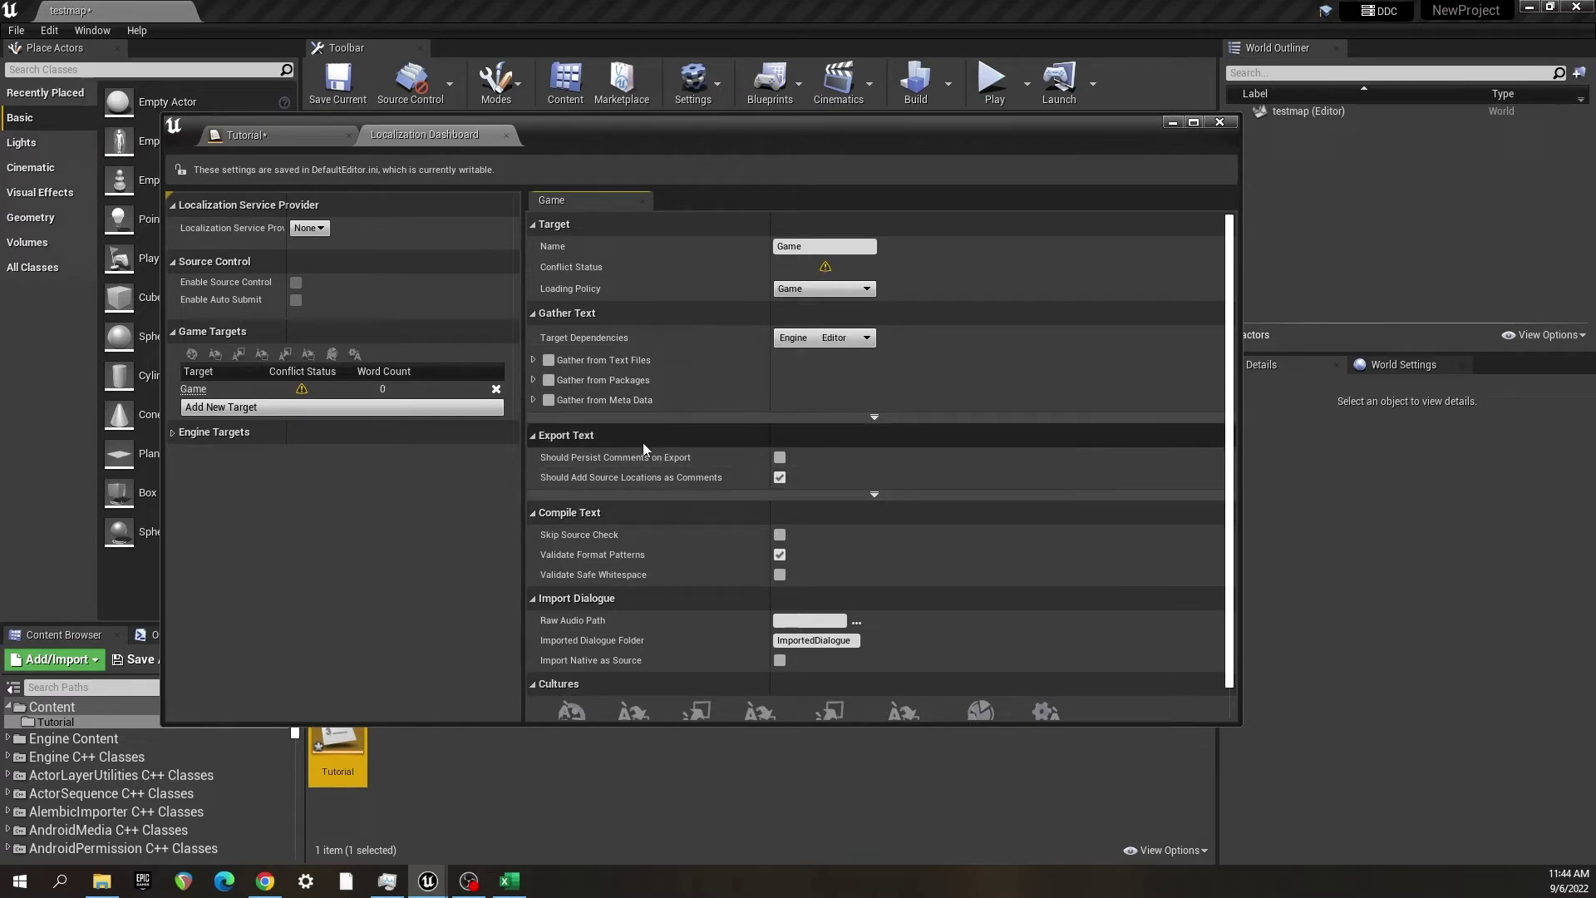
left_click(549, 380)
left_click(534, 380)
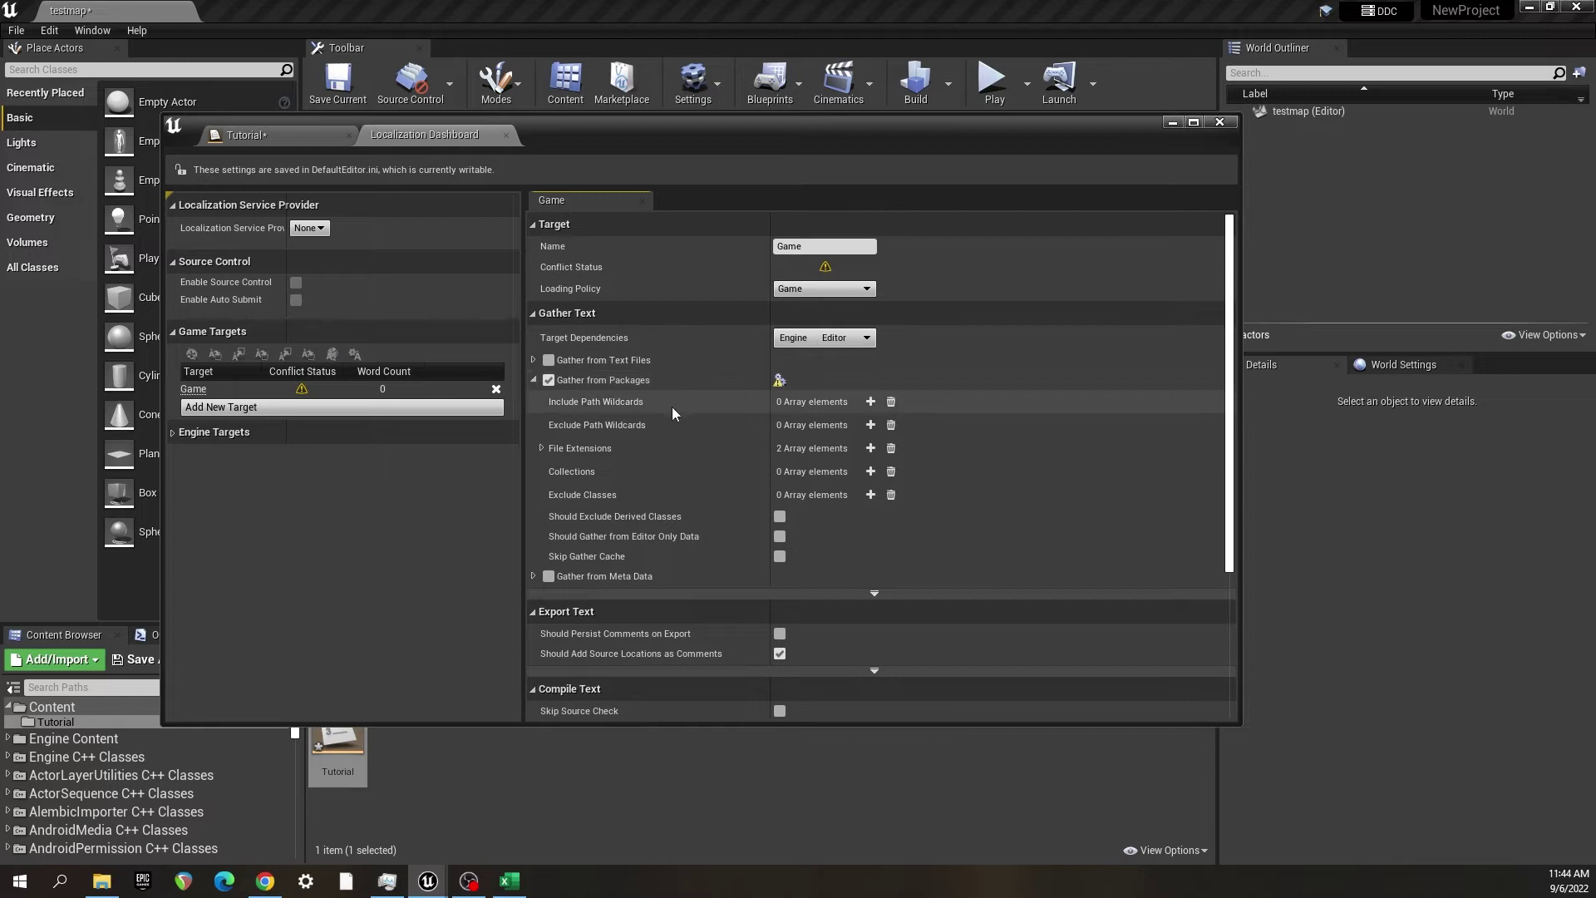
- Add an include path wildcard with Project root pointing to Content/Tutorial
scroll(675, 413, "down", 1)
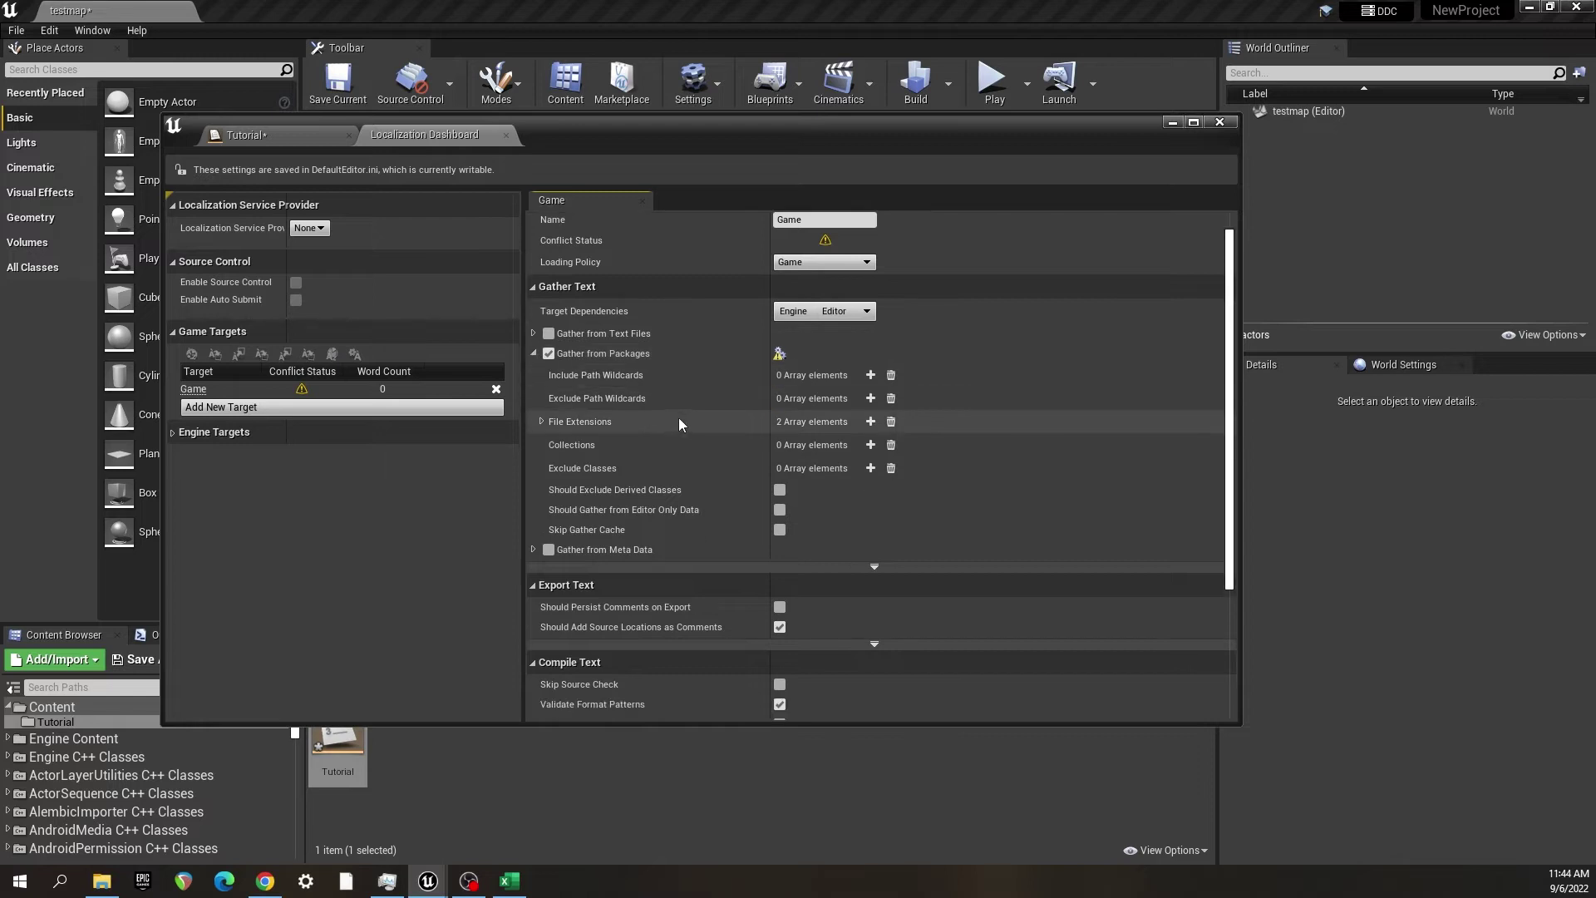
left_click(870, 374)
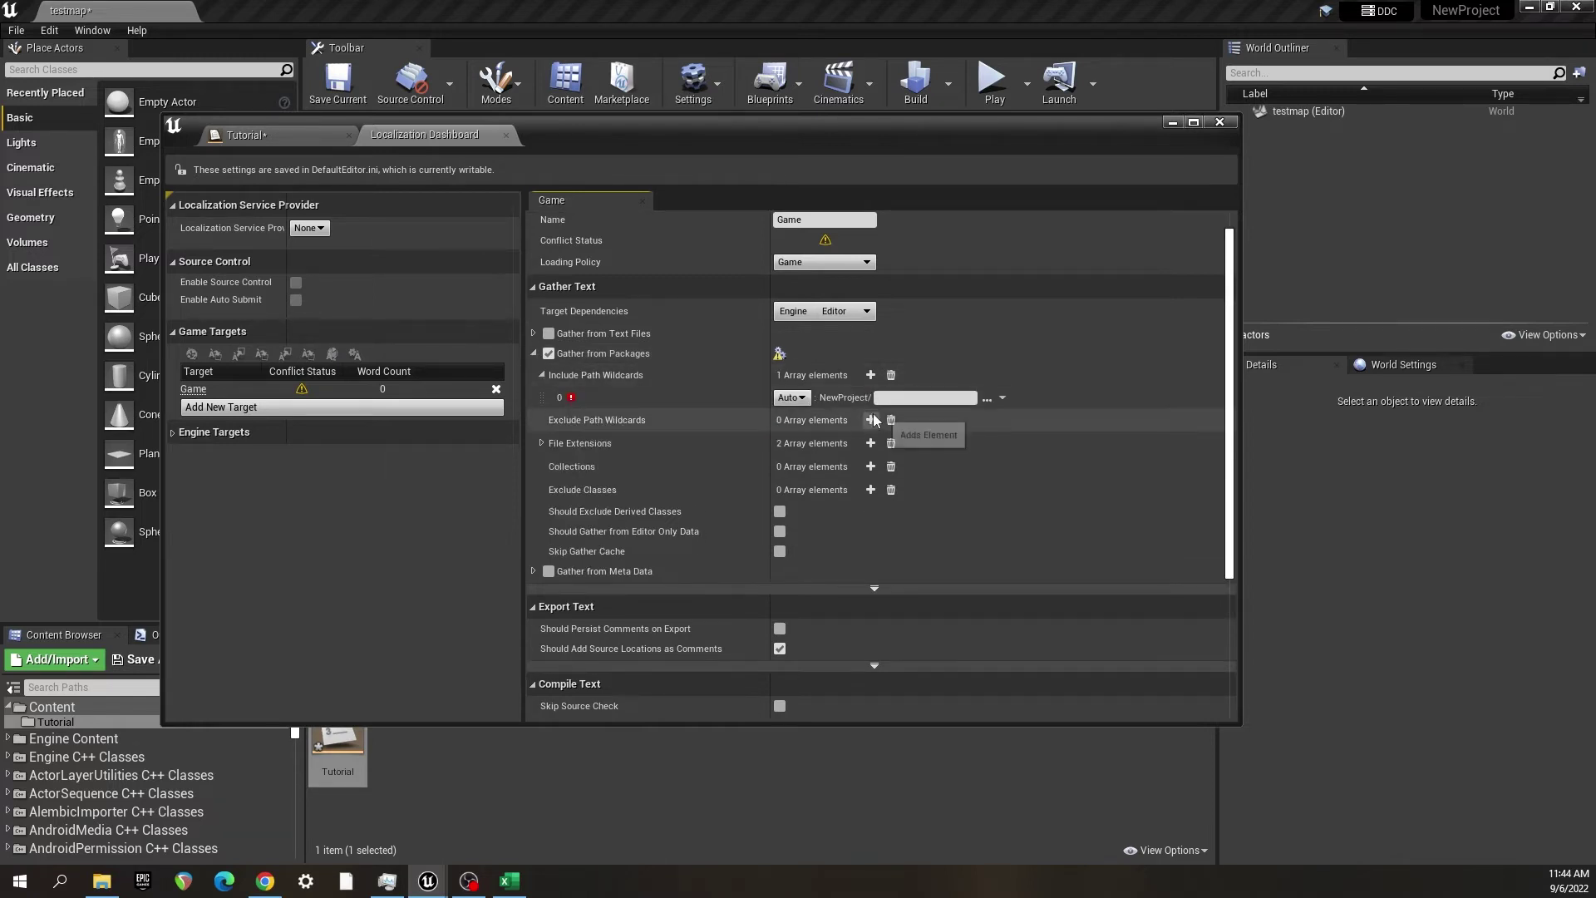
left_click(792, 398)
left_click(815, 429)
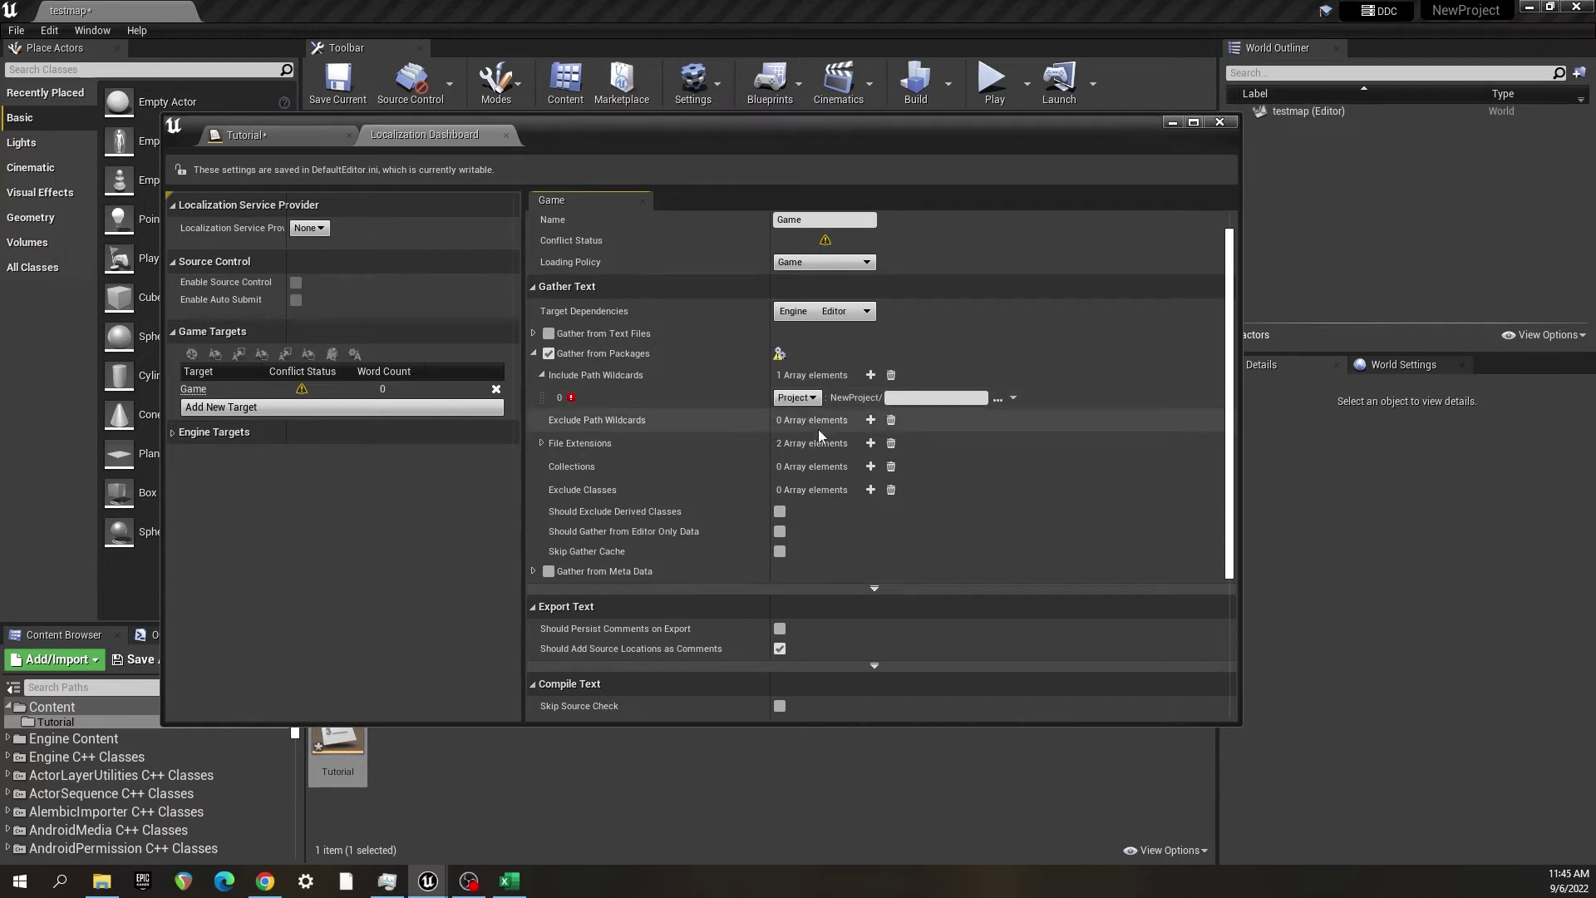
left_click(997, 398)
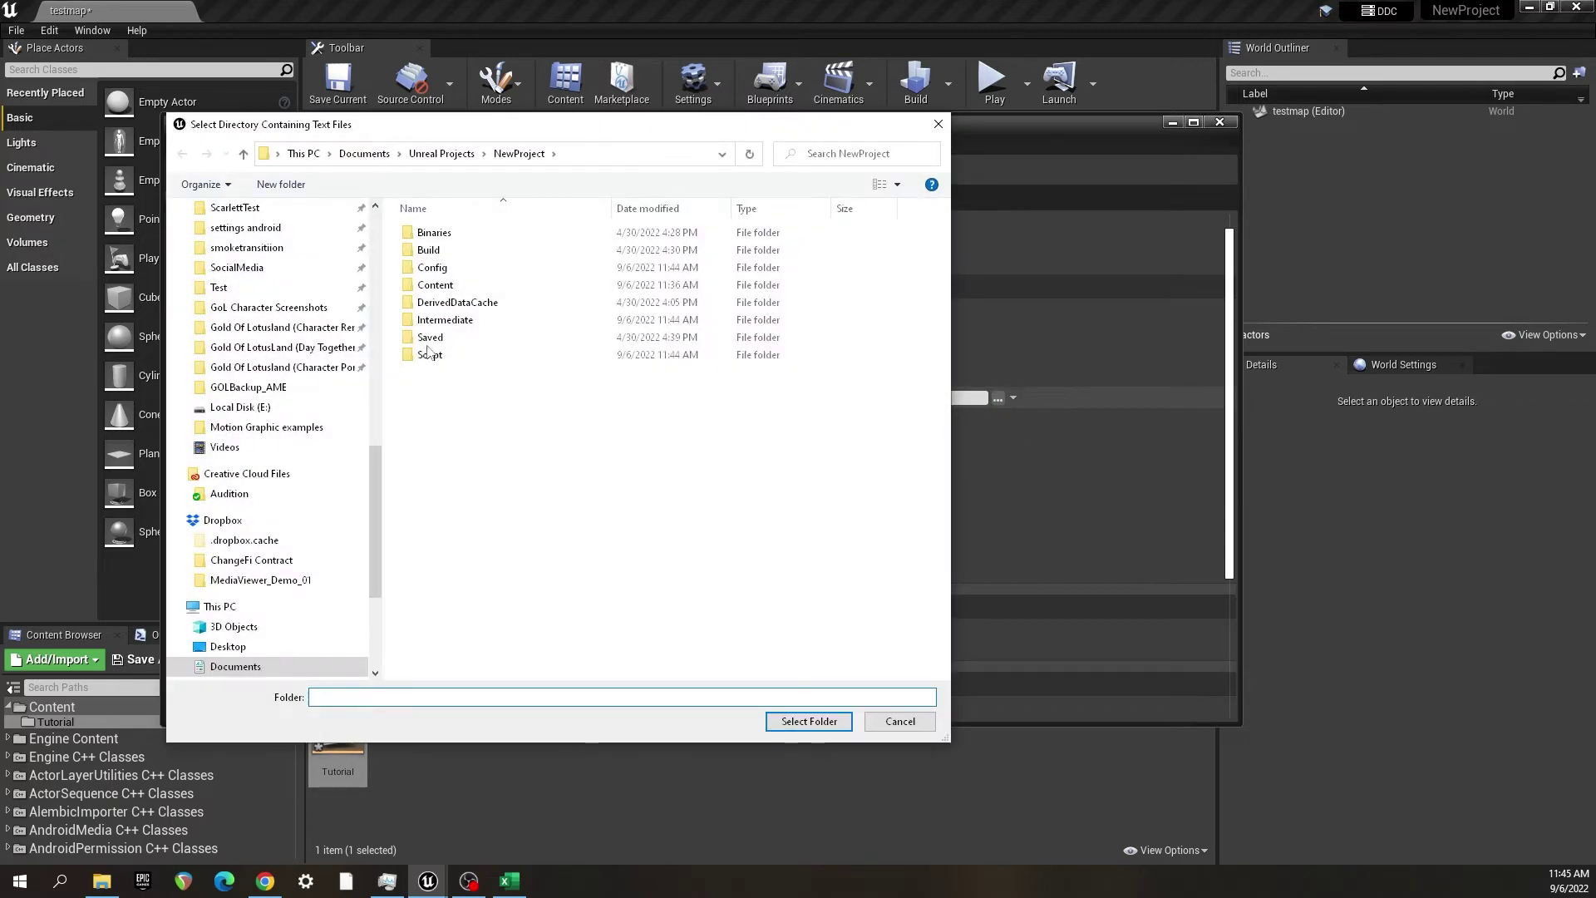
double_click(435, 285)
left_click(446, 272)
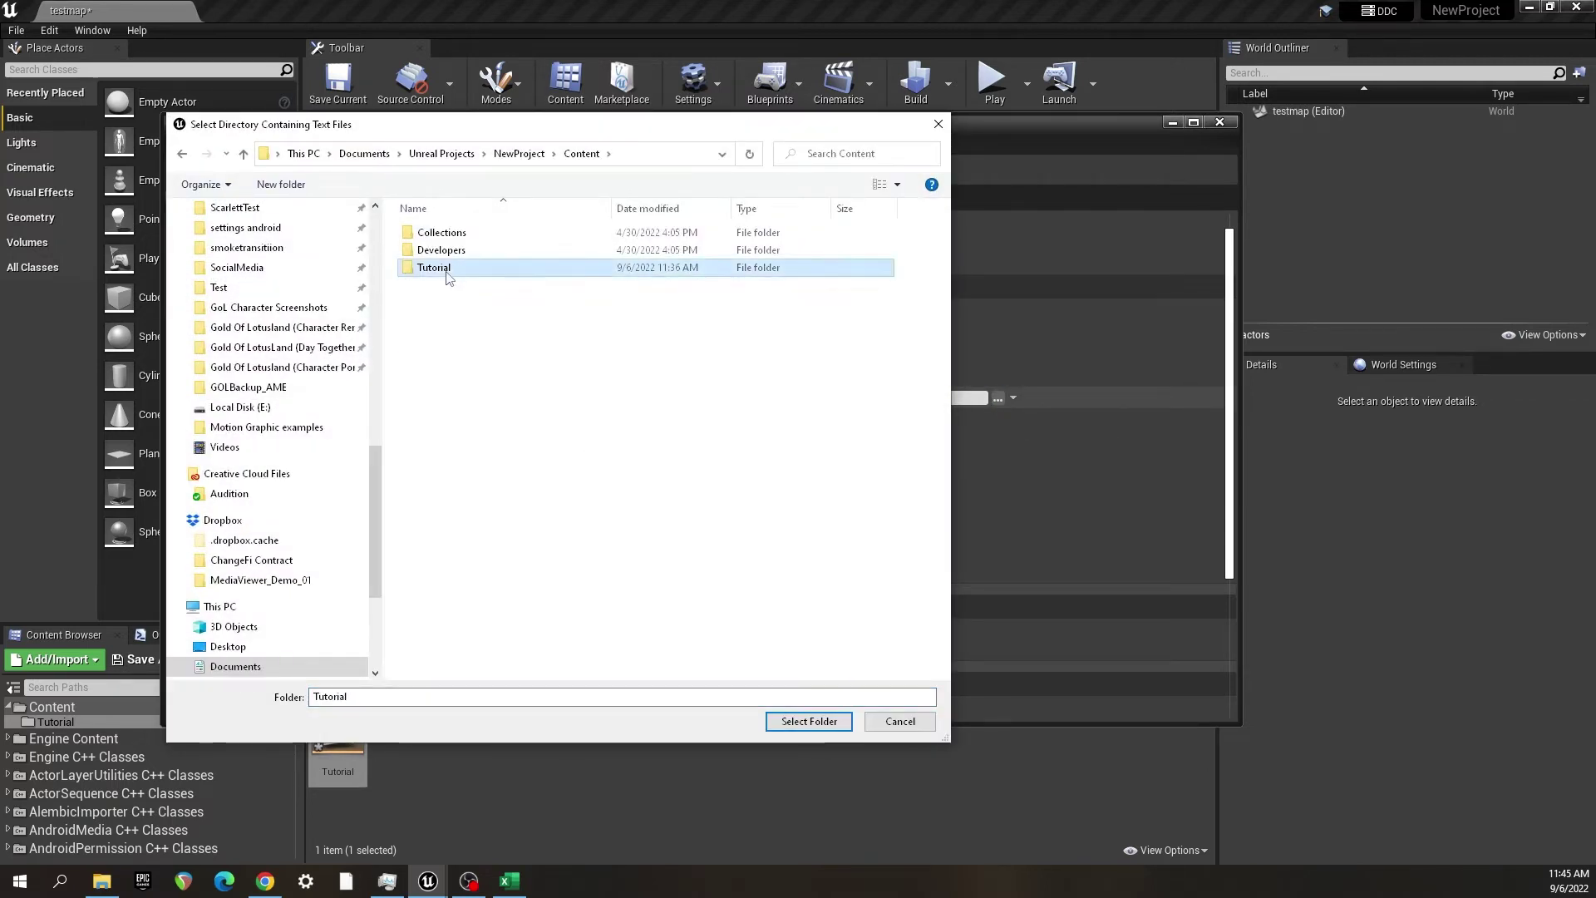
double_click(446, 272)
left_click(810, 720)
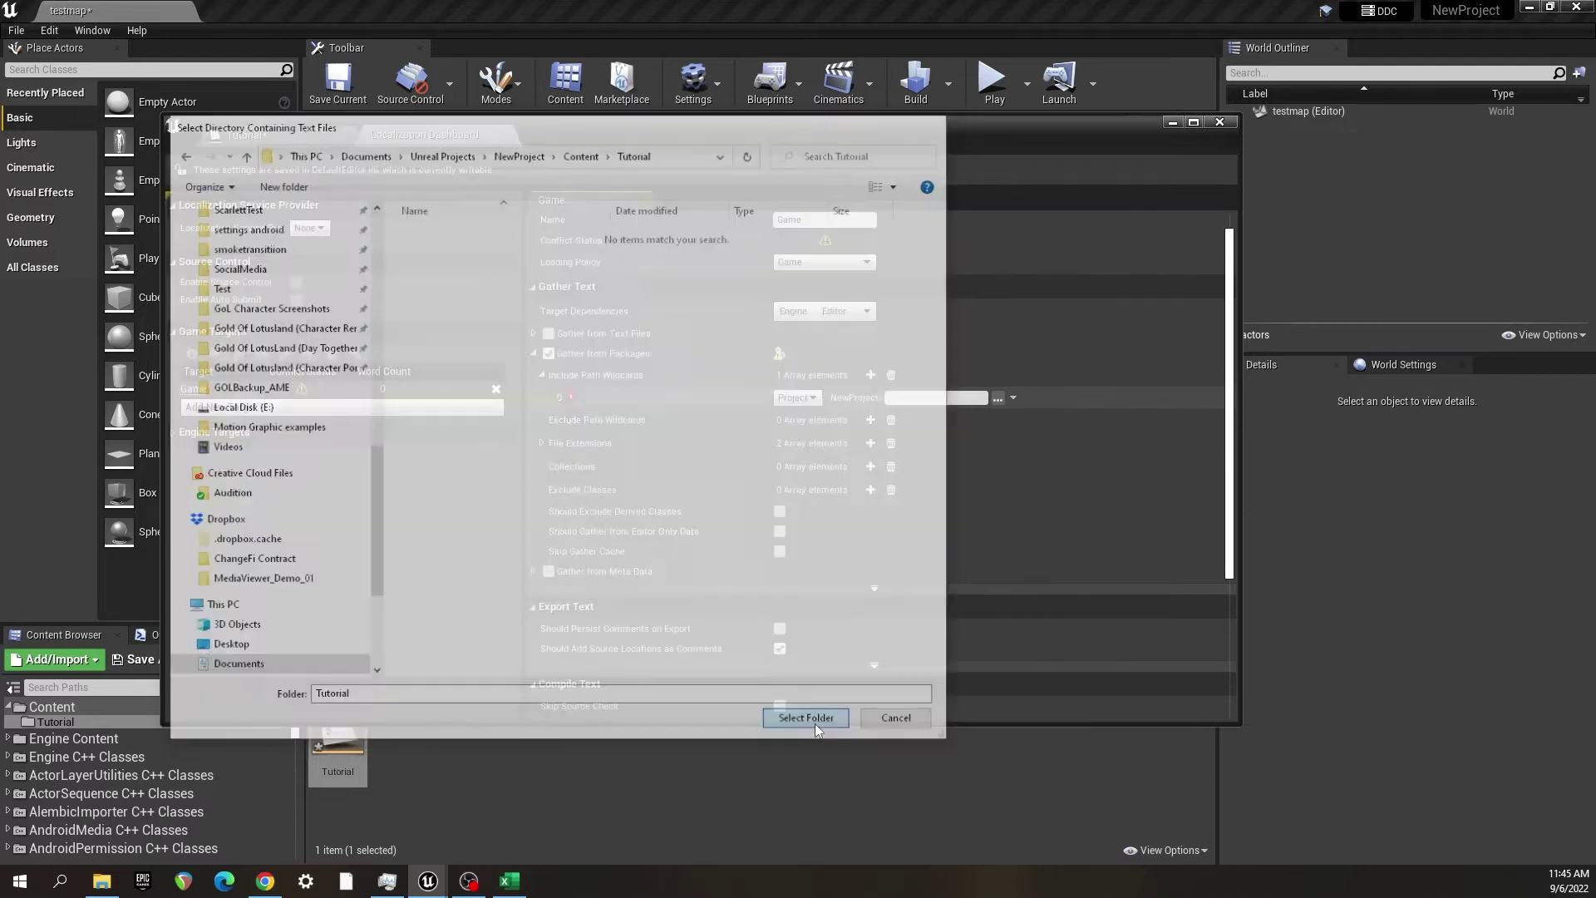
- Make English the native culture of the Game target
scroll(816, 602, "down", 5)
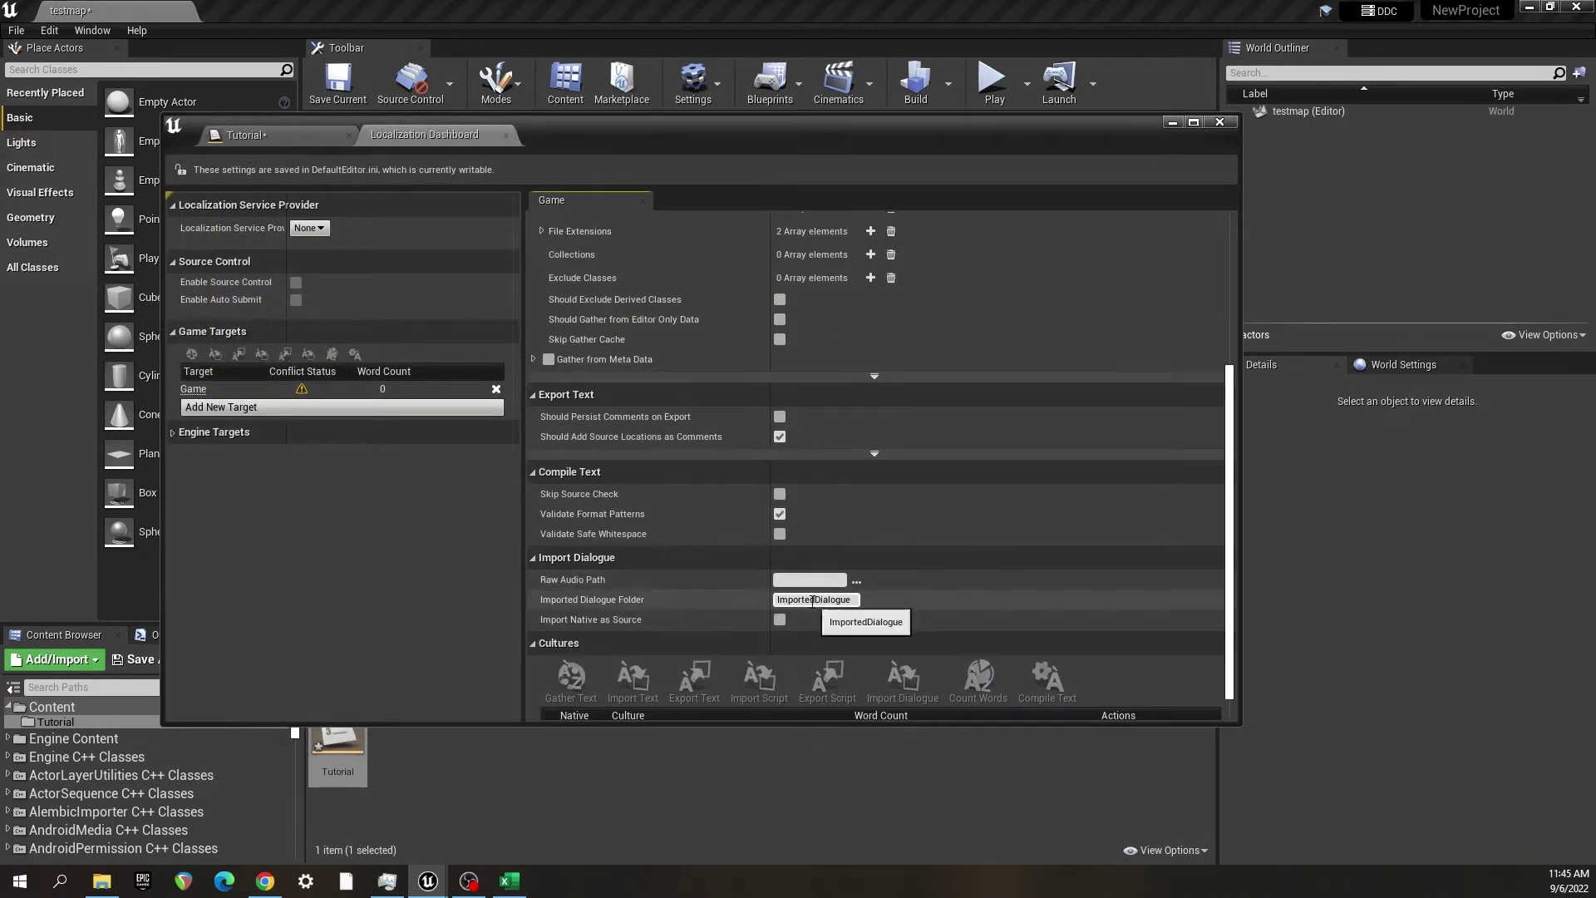
scroll(813, 602, "down", 1)
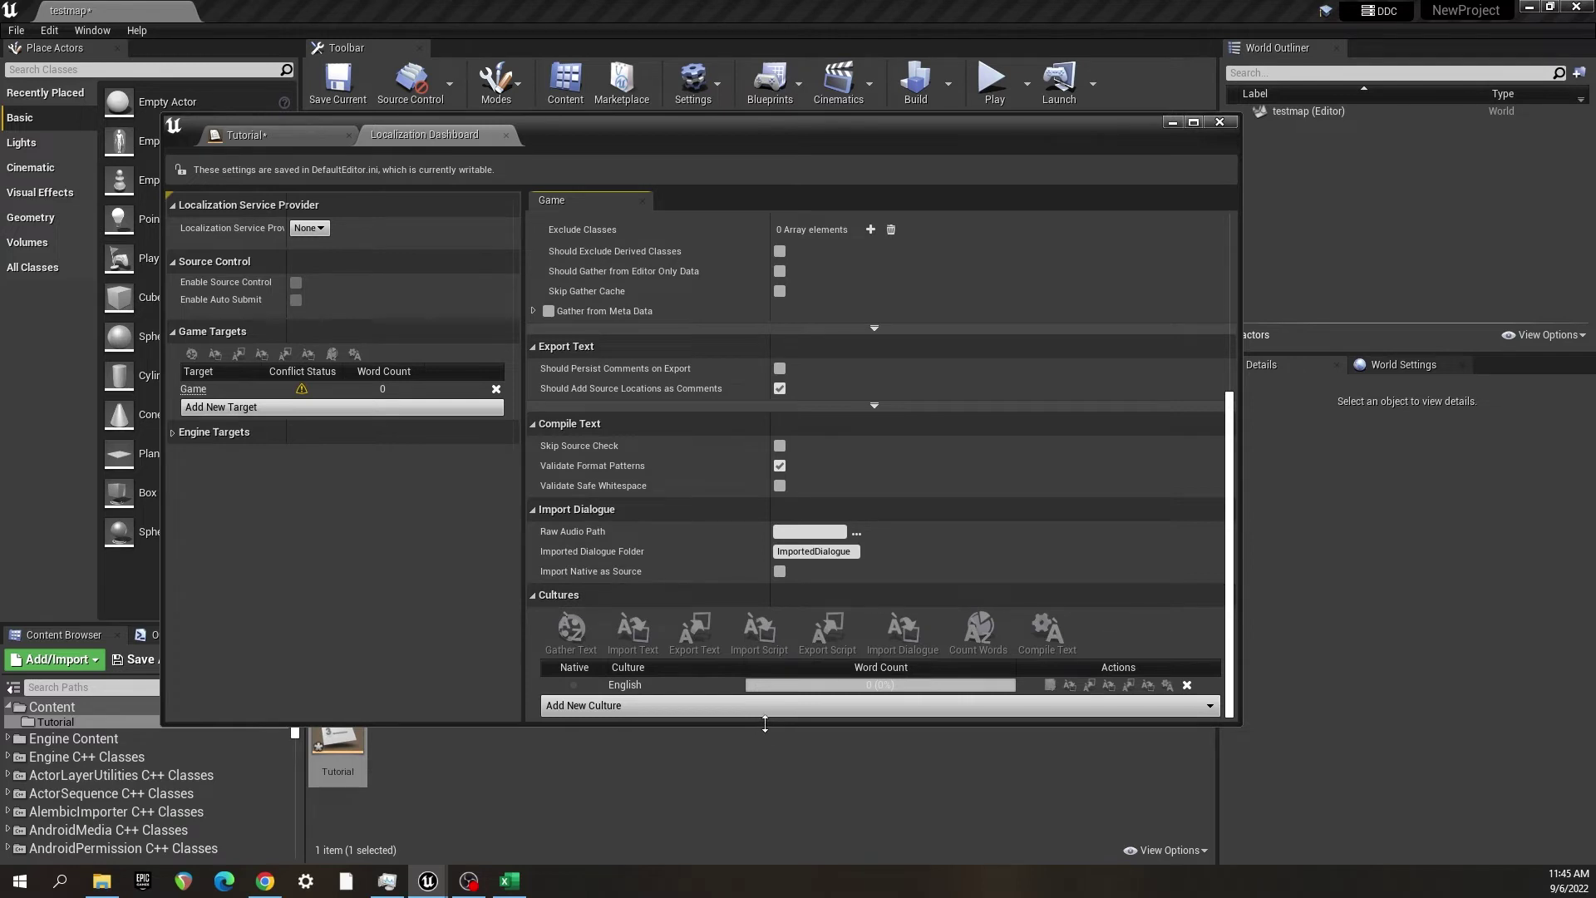
left_click(575, 685)
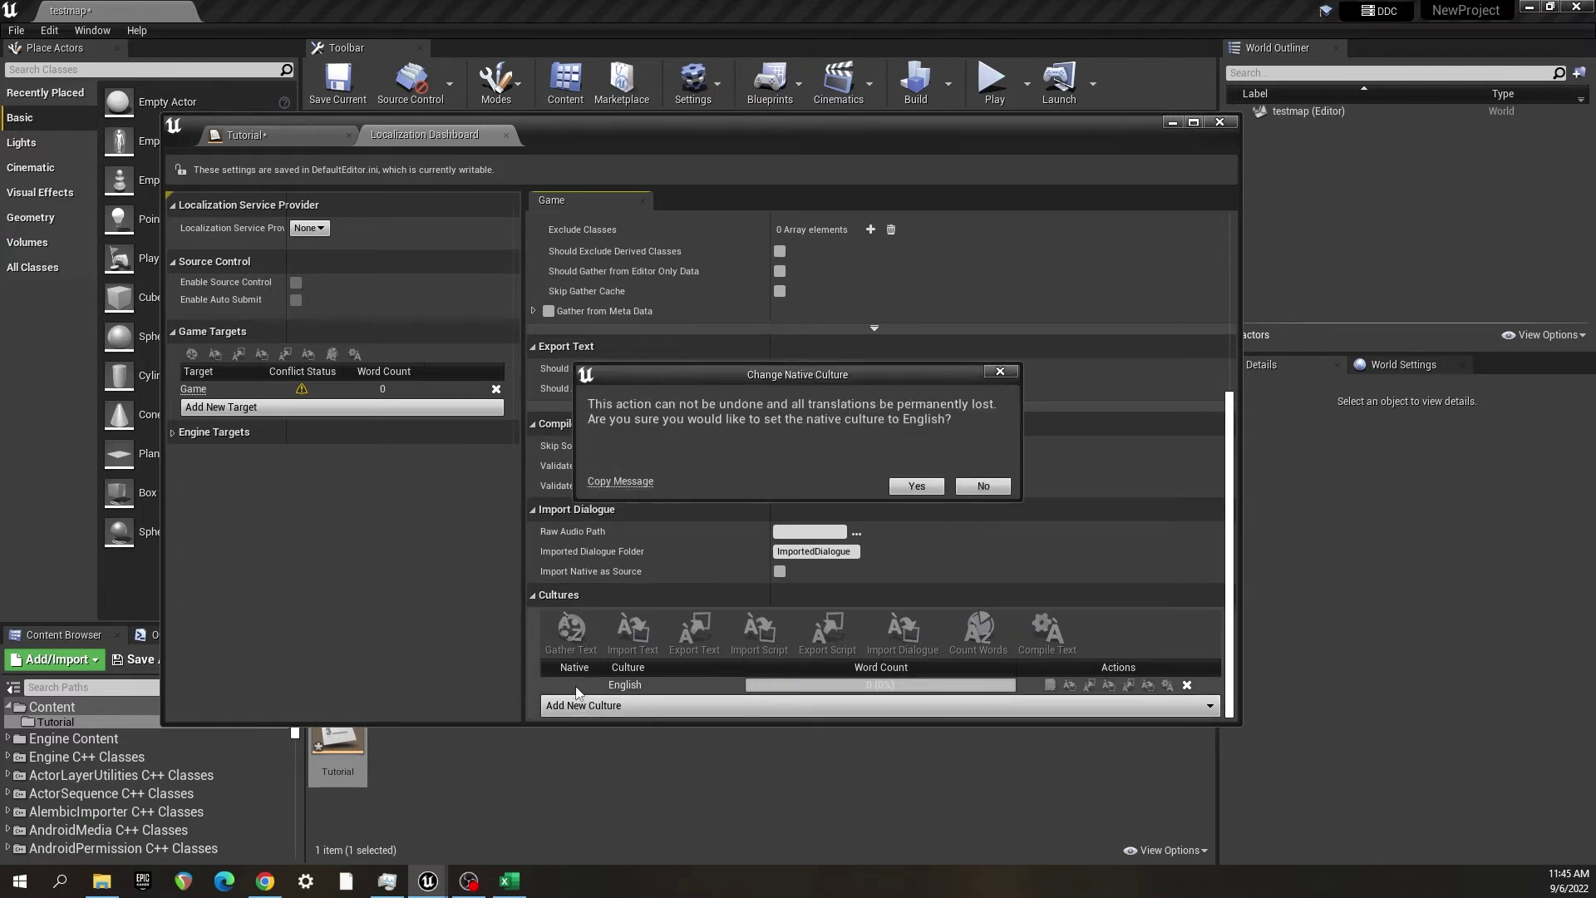
left_click(924, 486)
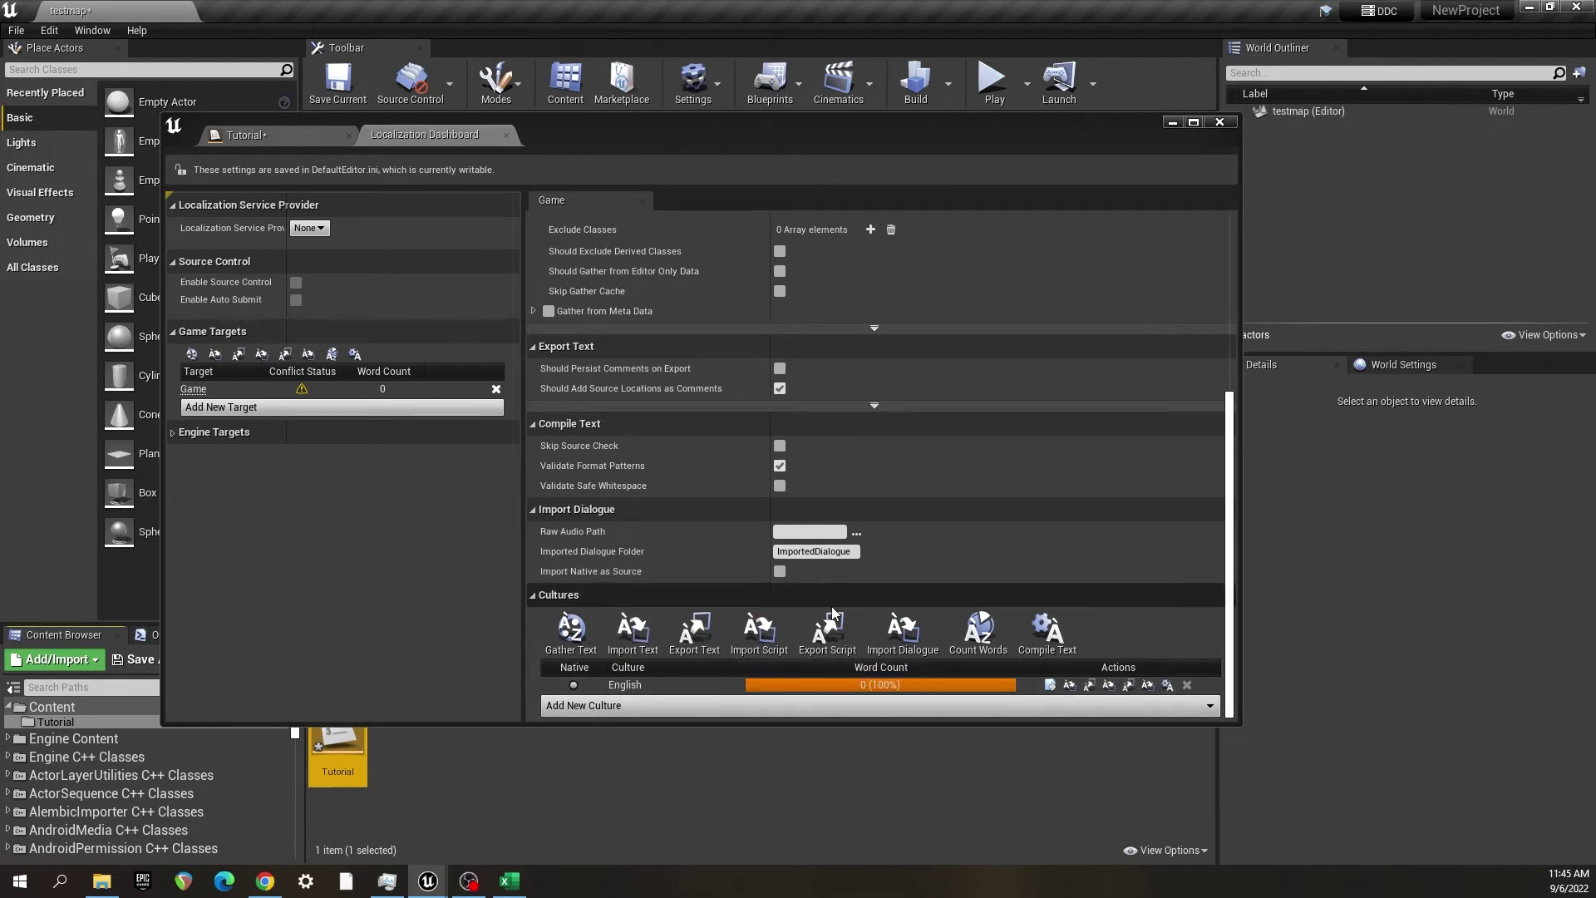
- Gather text after saving the level and string table, yielding 60 words at 100%
scroll(945, 499, "up", 3)
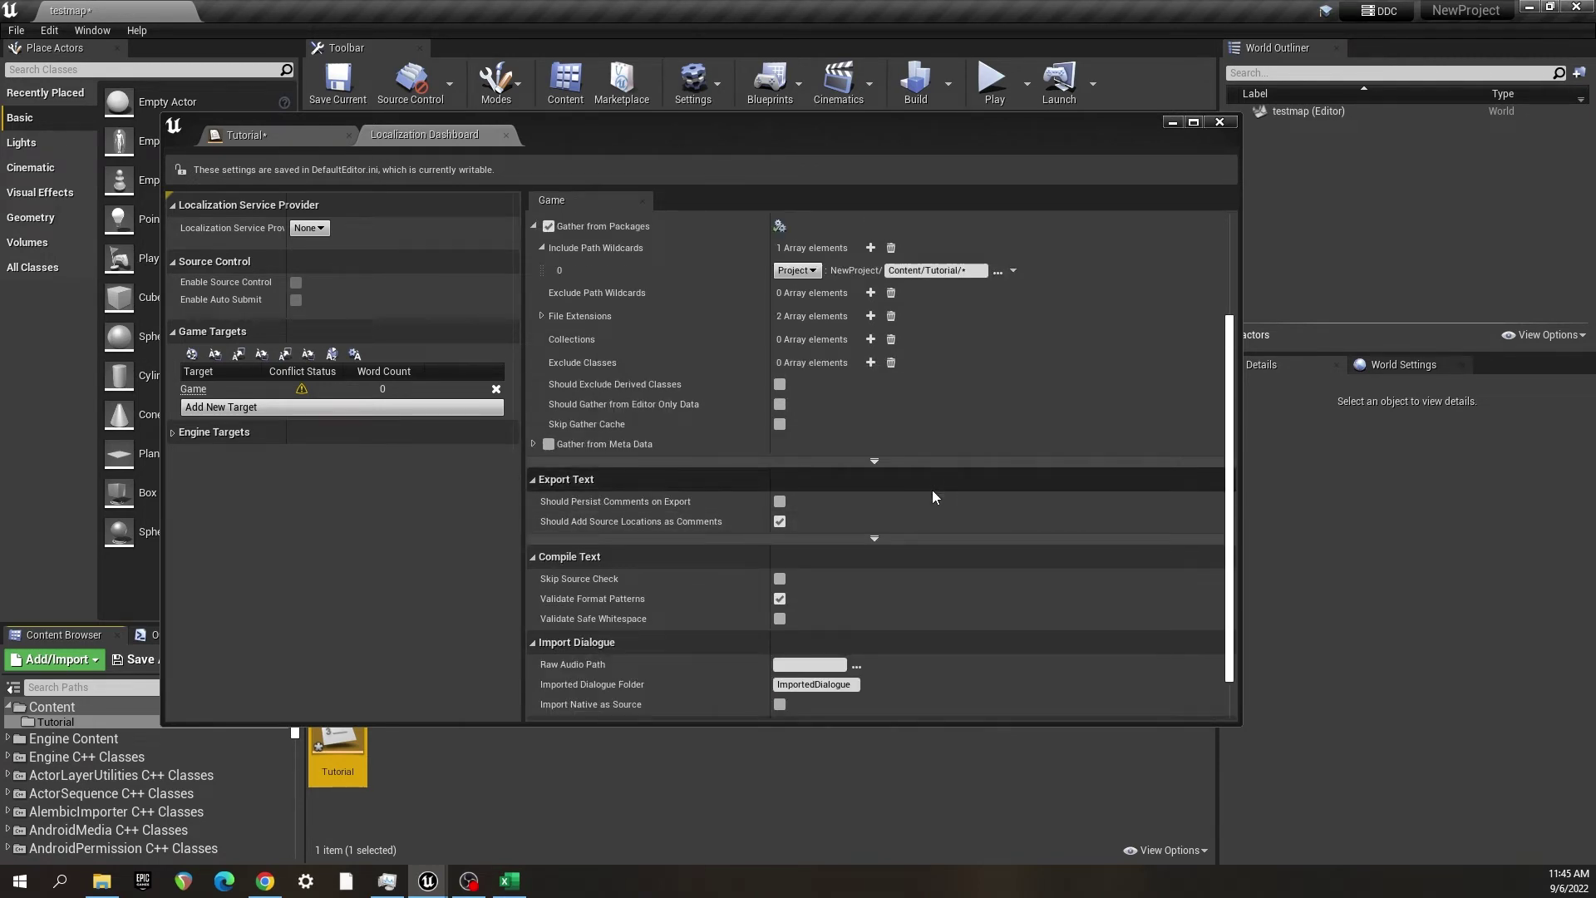
scroll(931, 495, "up", 2)
scroll(925, 491, "down", 5)
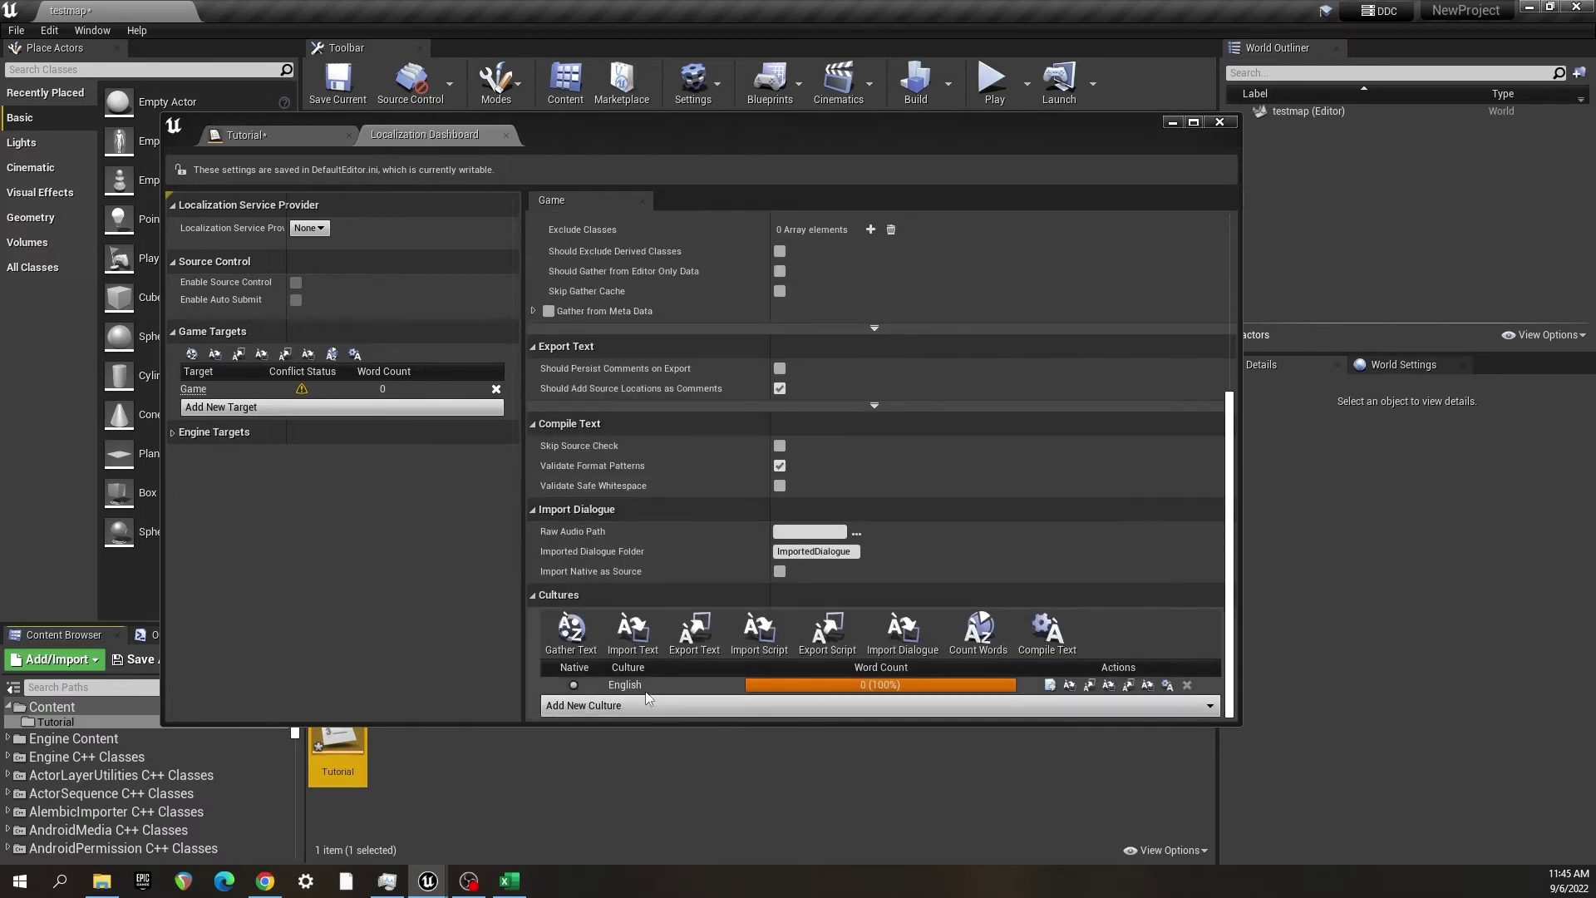
left_click(570, 634)
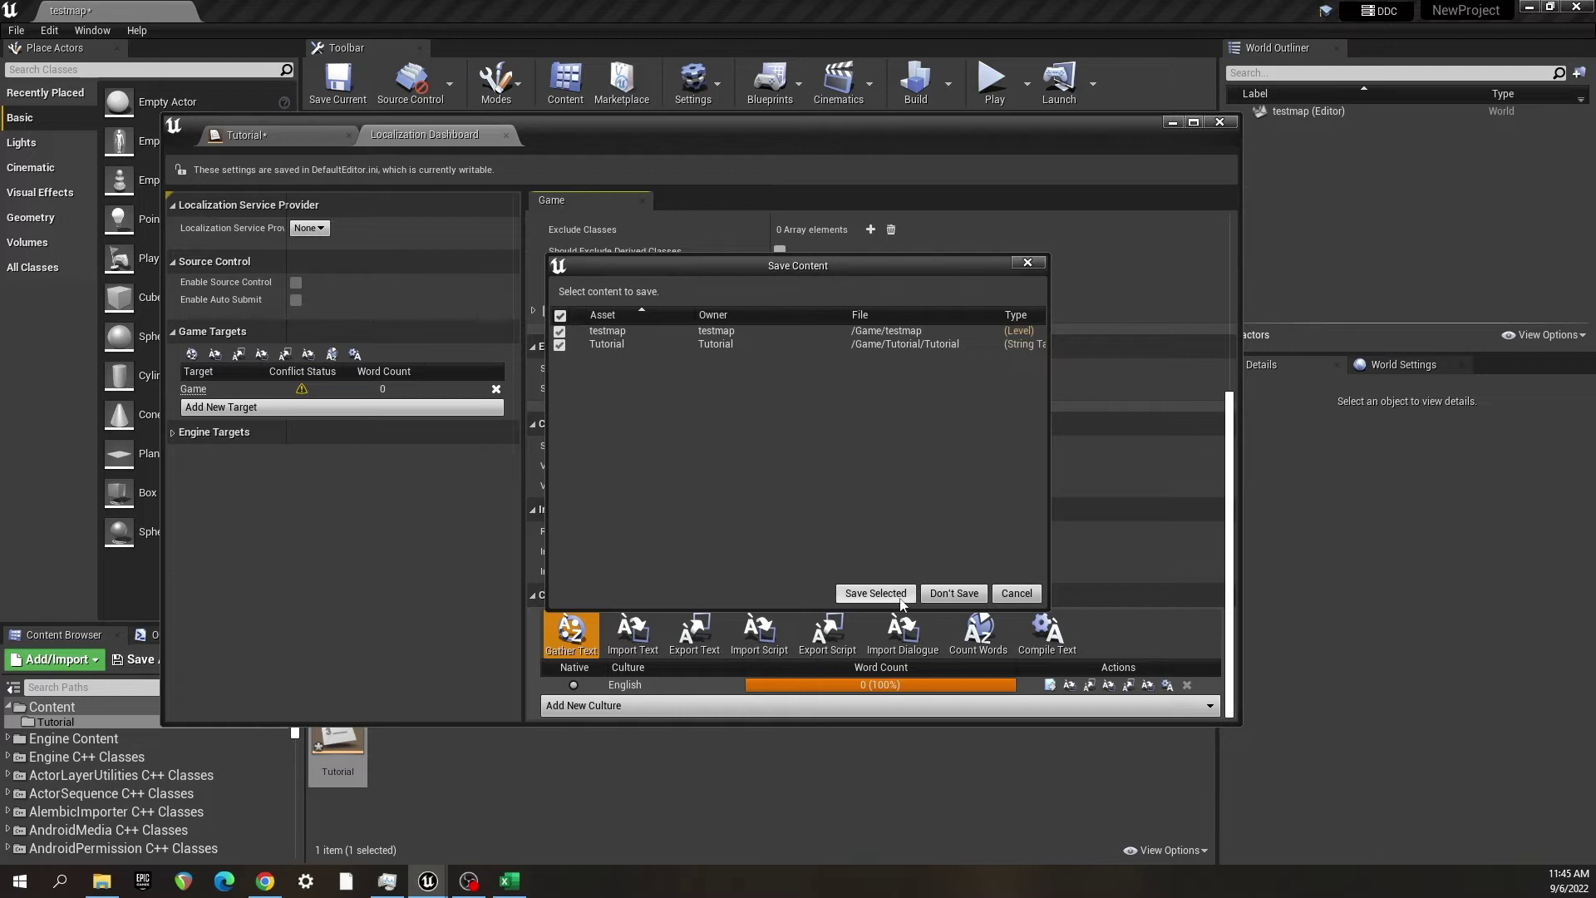
left_click(875, 593)
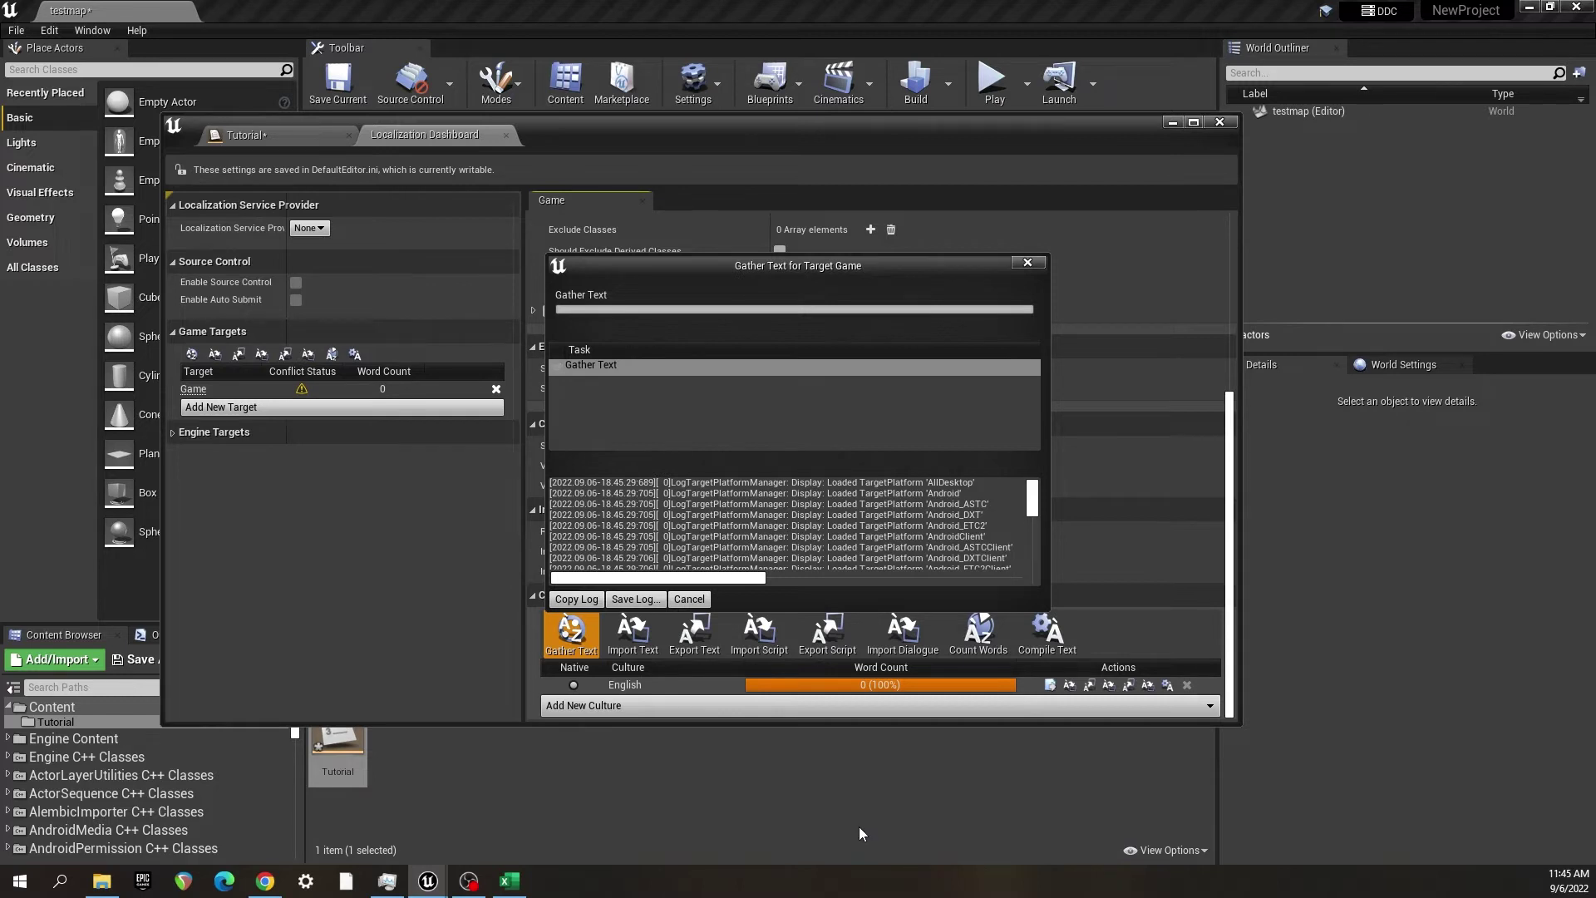
left_click(681, 599)
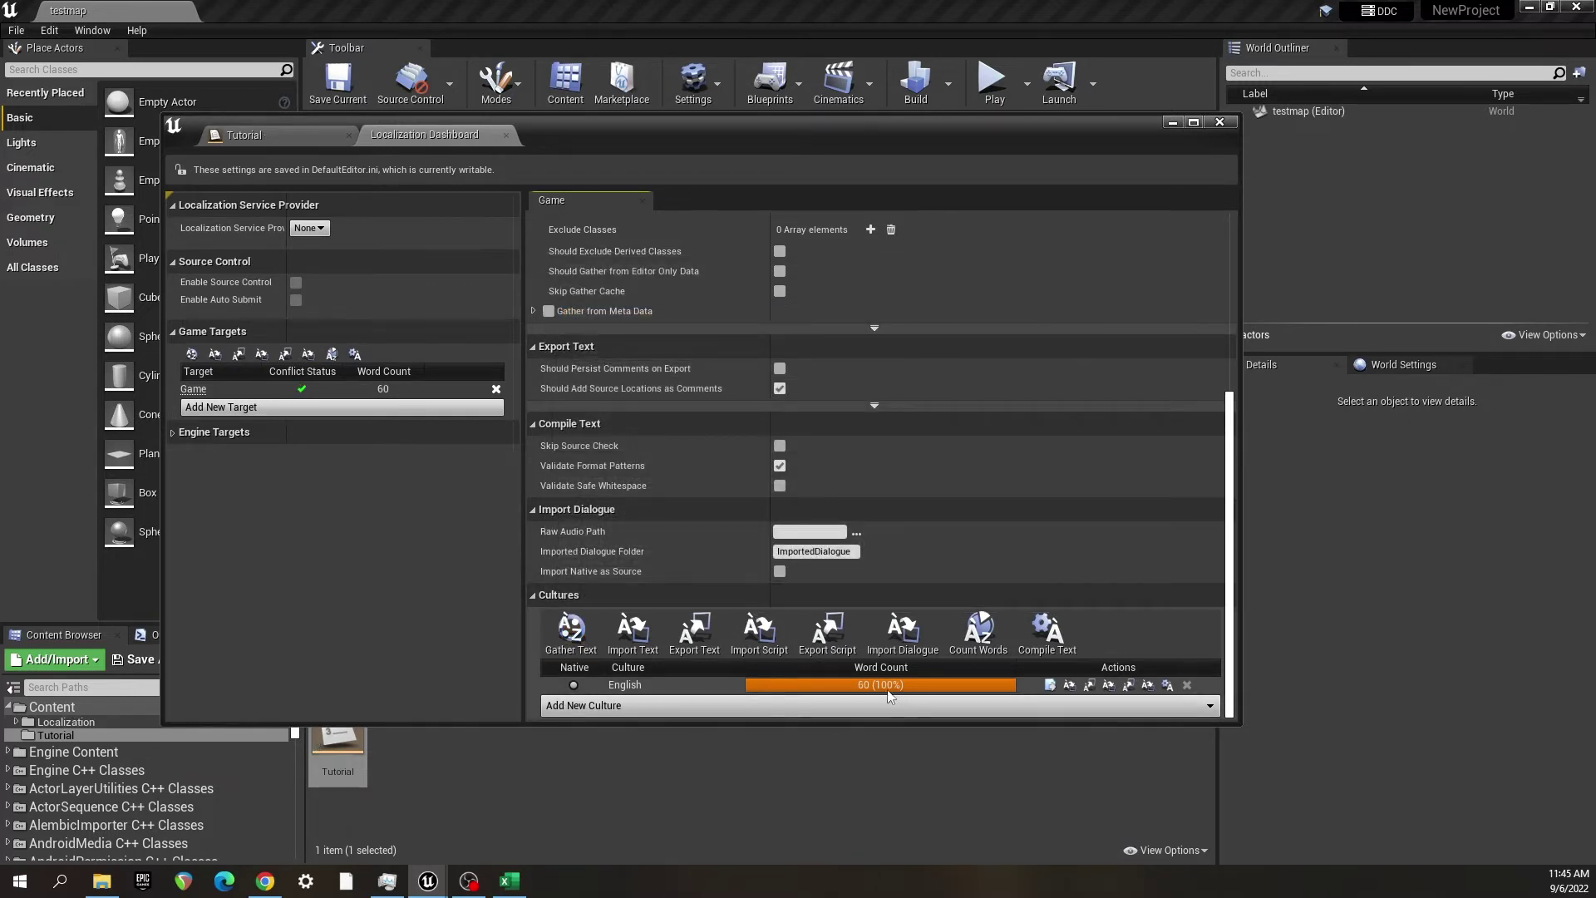
- Review the ten completed English strings in the Translation Editor, then return to the dashboard
left_click(1050, 686)
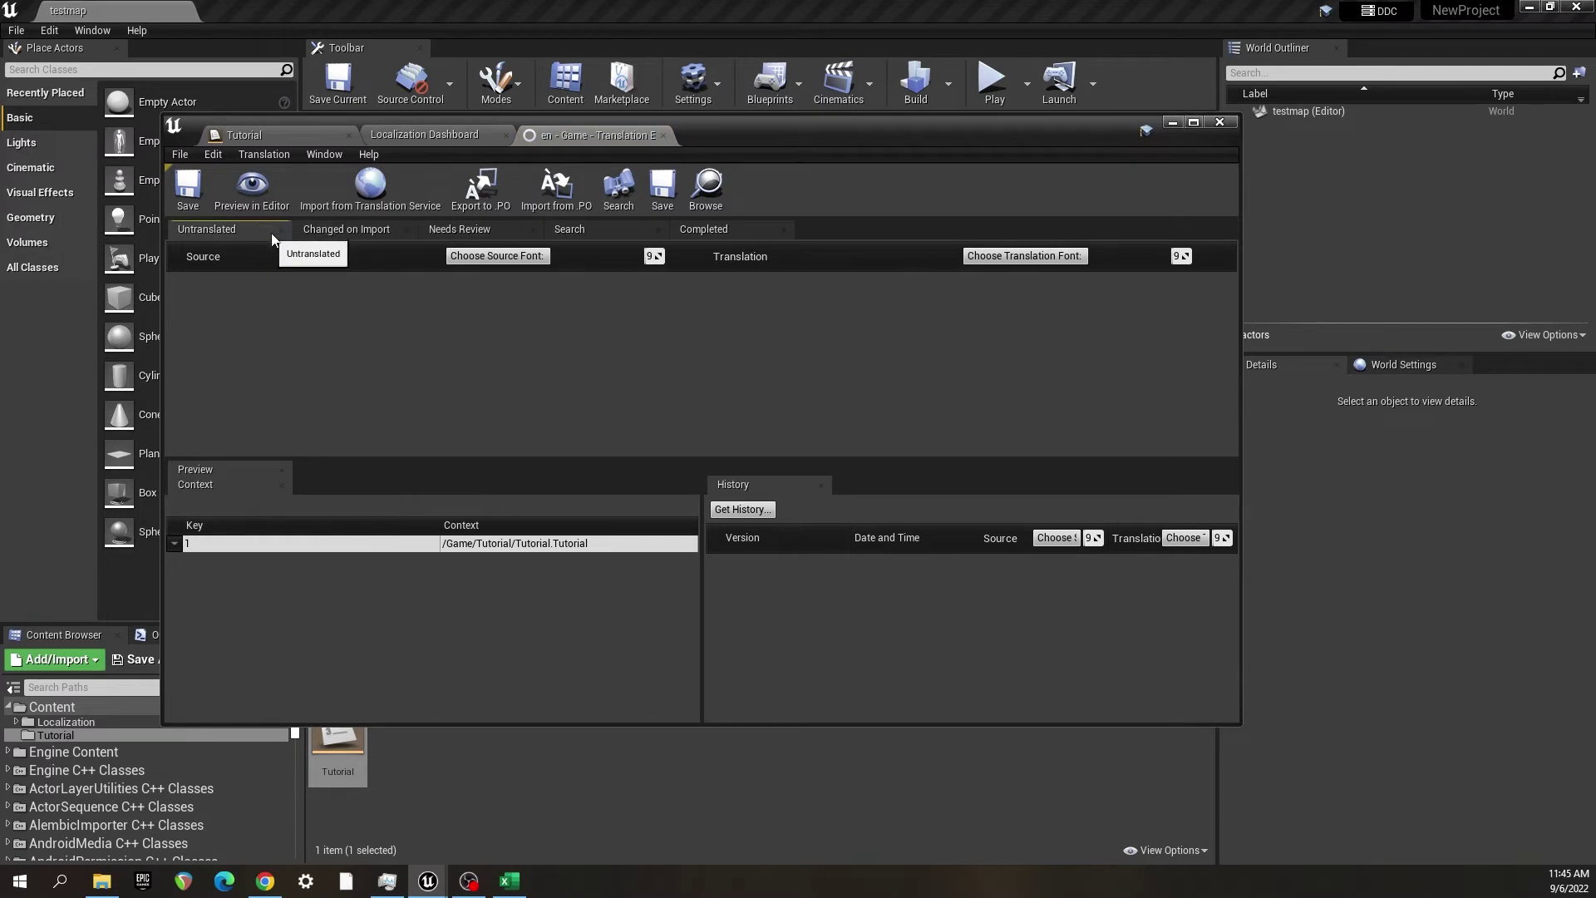
left_click(704, 230)
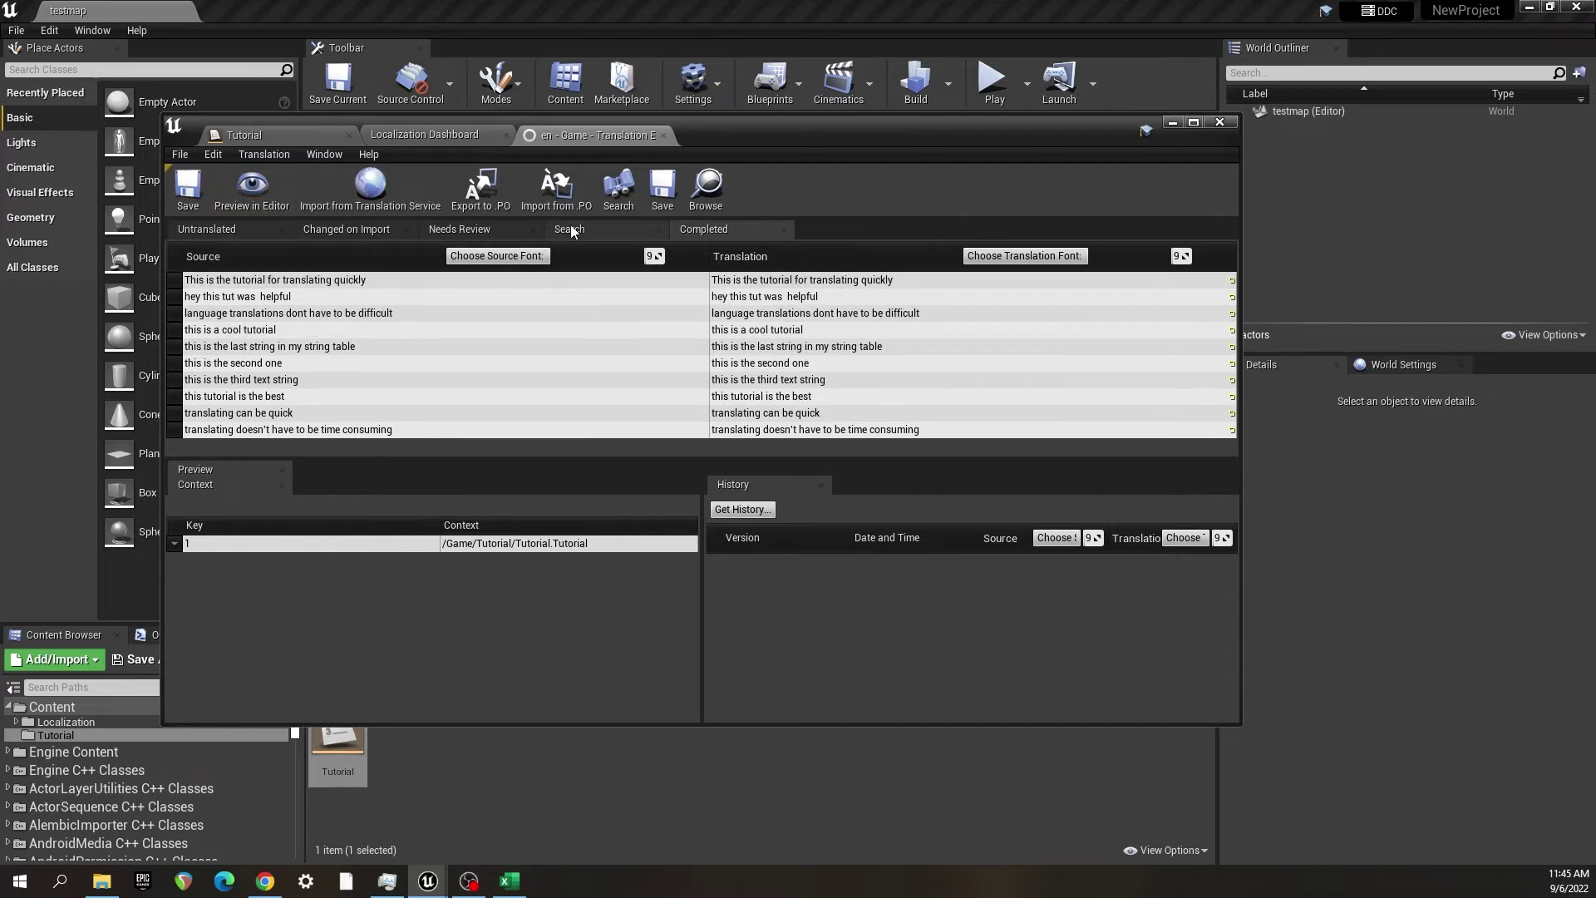
left_click(442, 133)
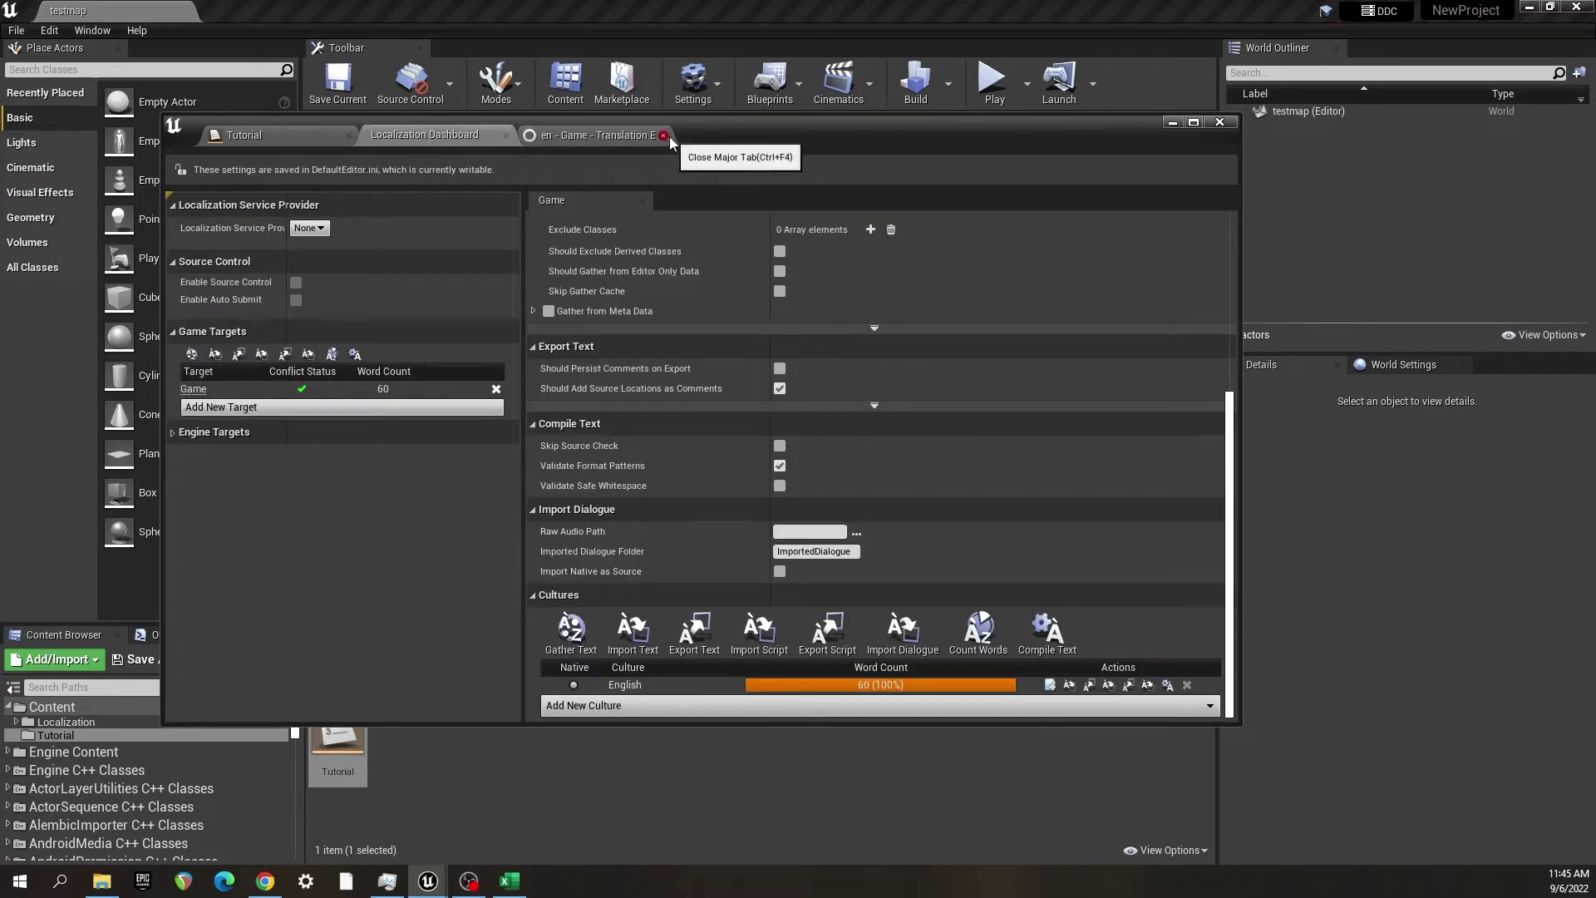
- Close the English Translation Editor and add Japanese as a new culture
left_click(662, 135)
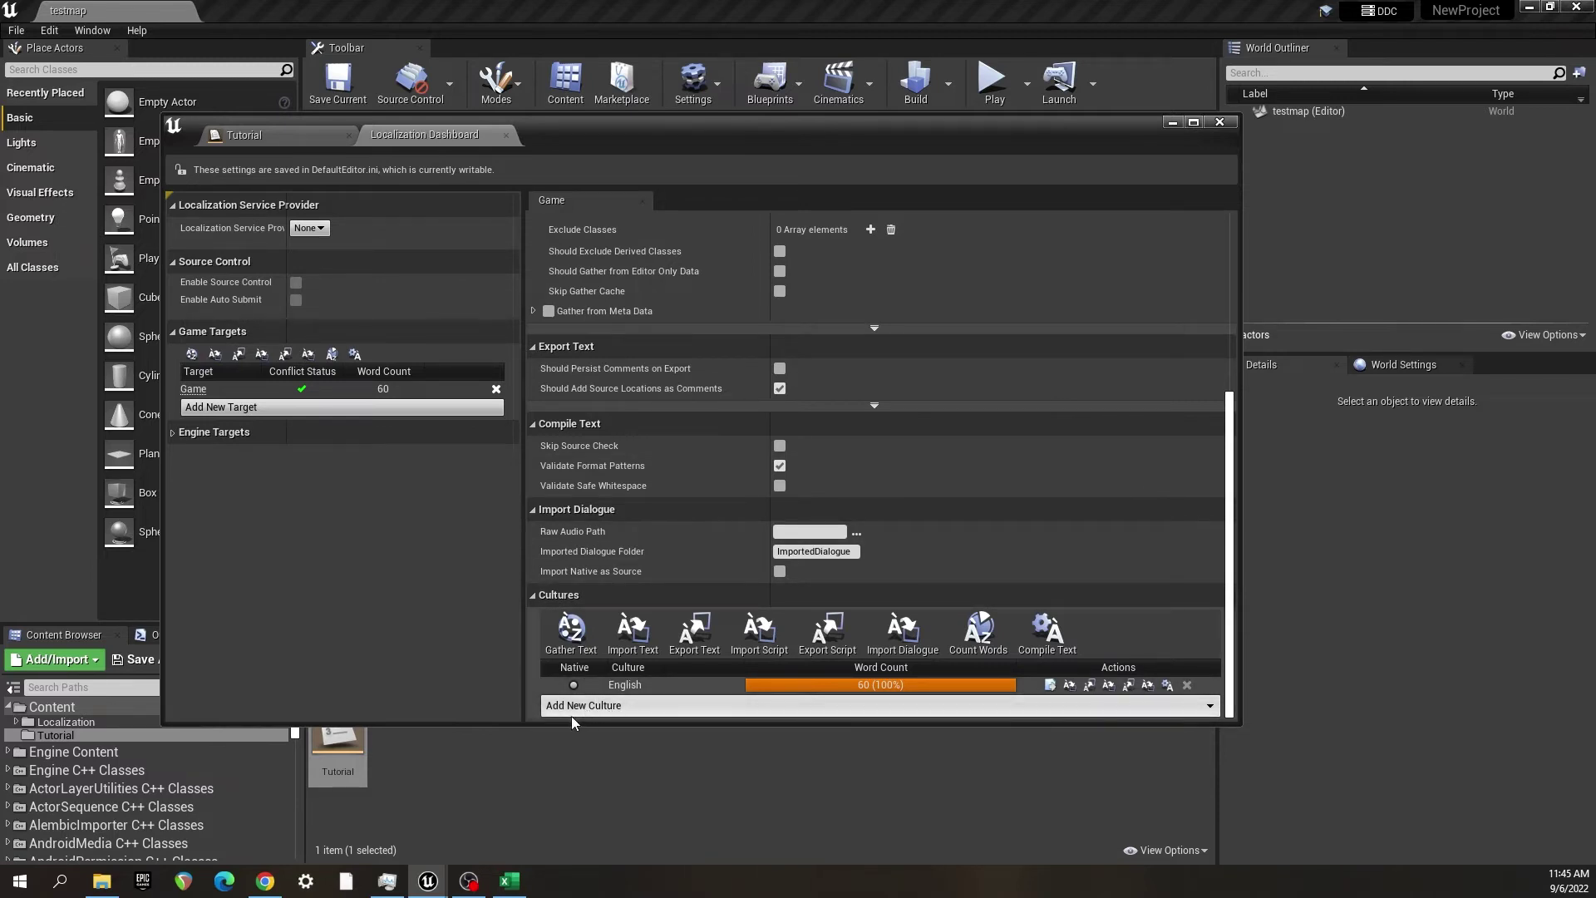
left_click(611, 707)
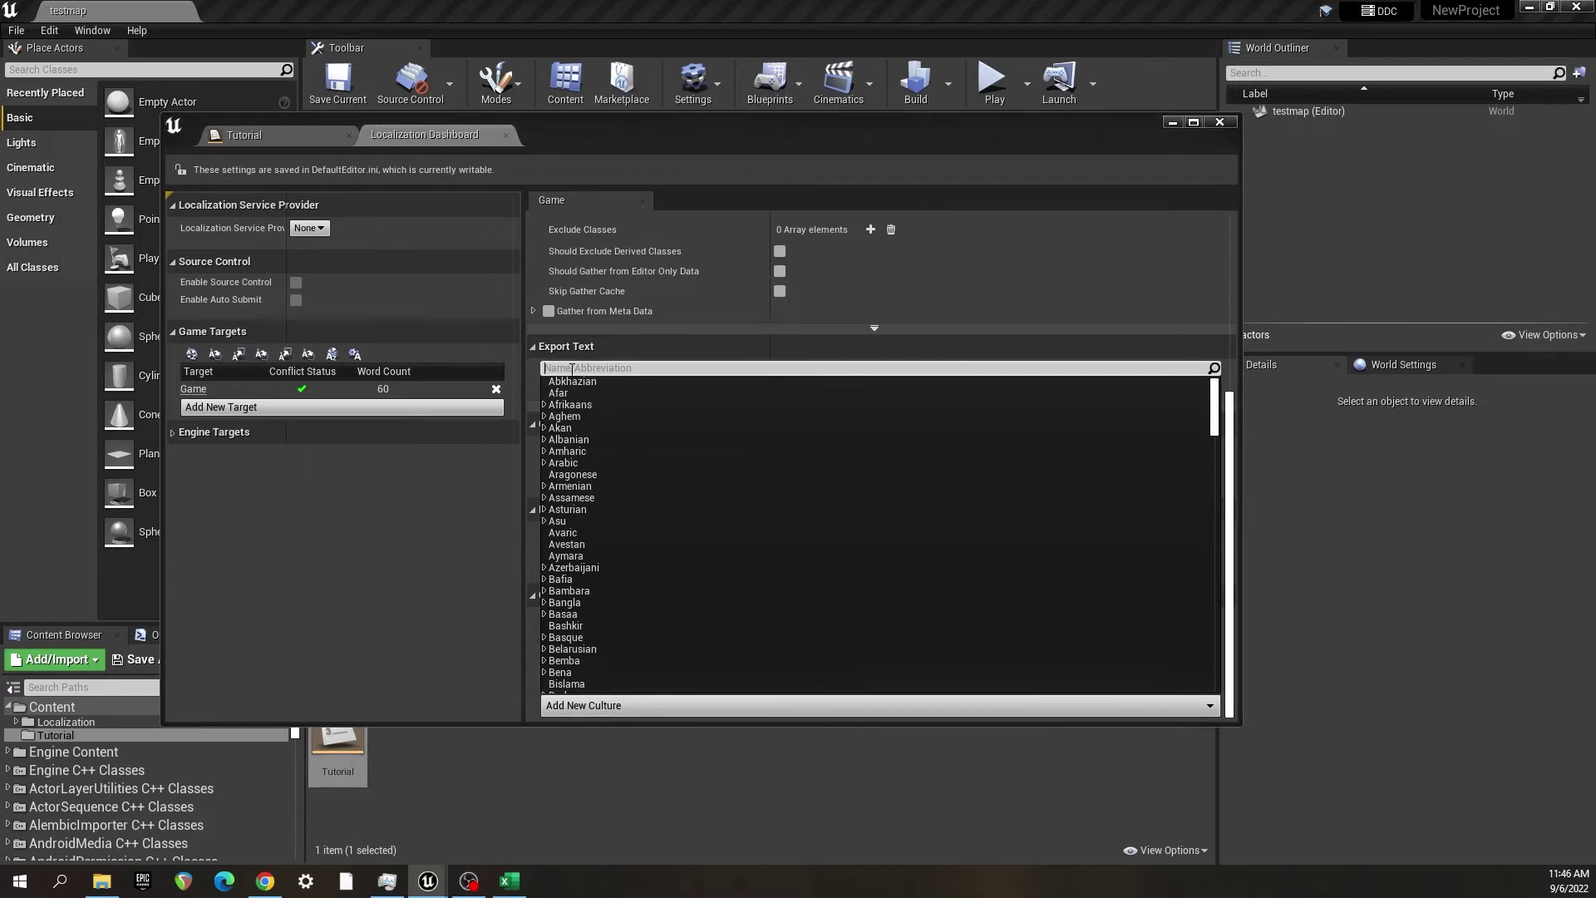
type("jap")
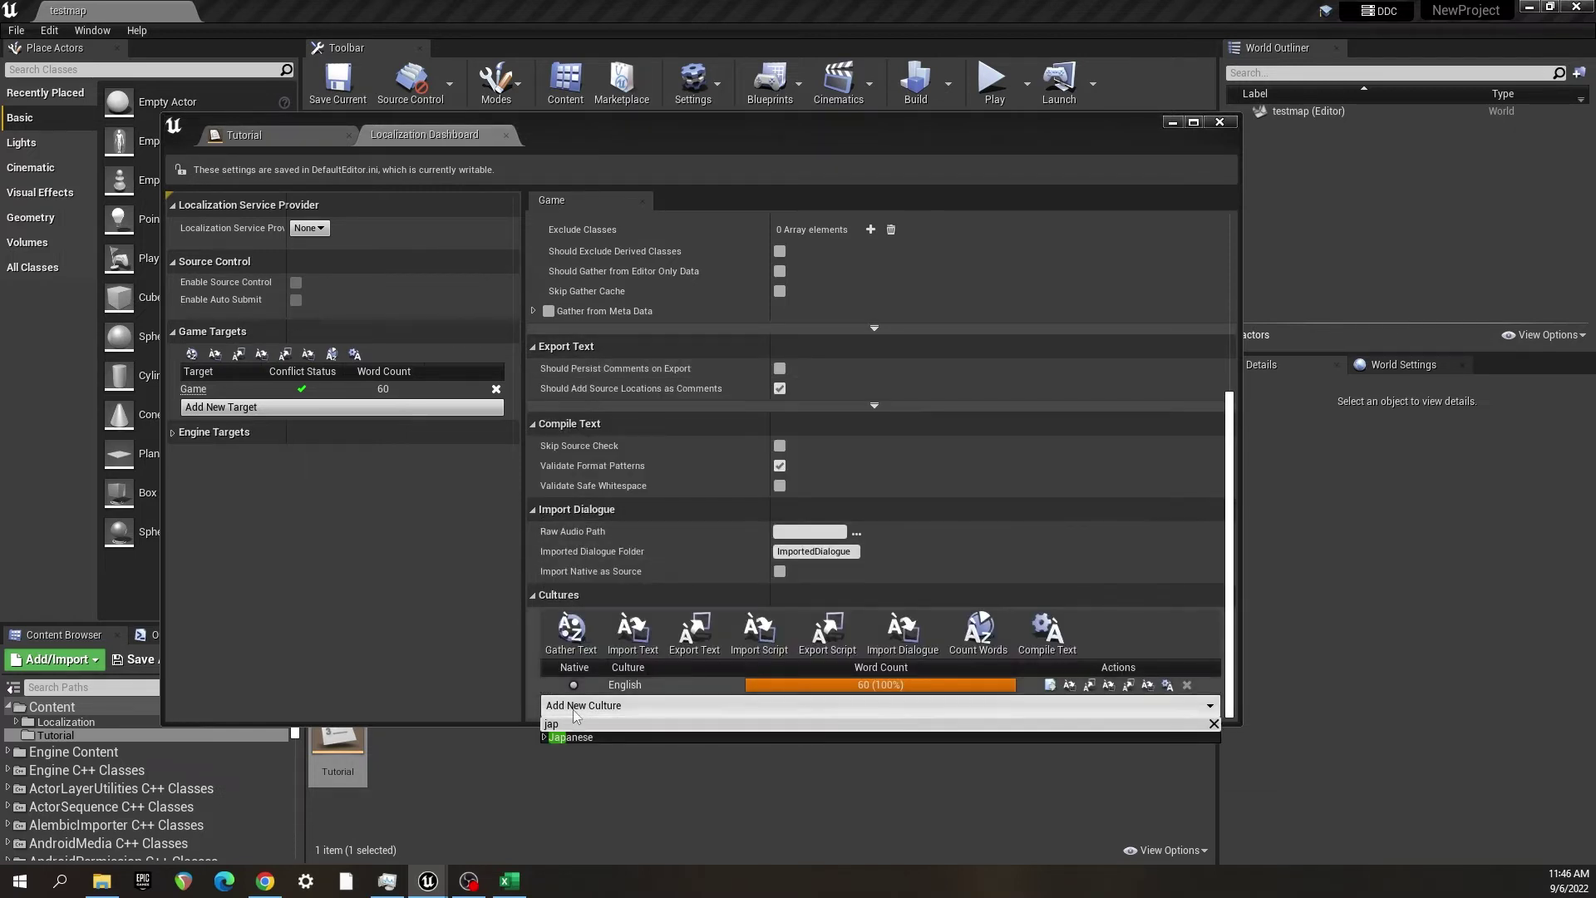
left_click(573, 737)
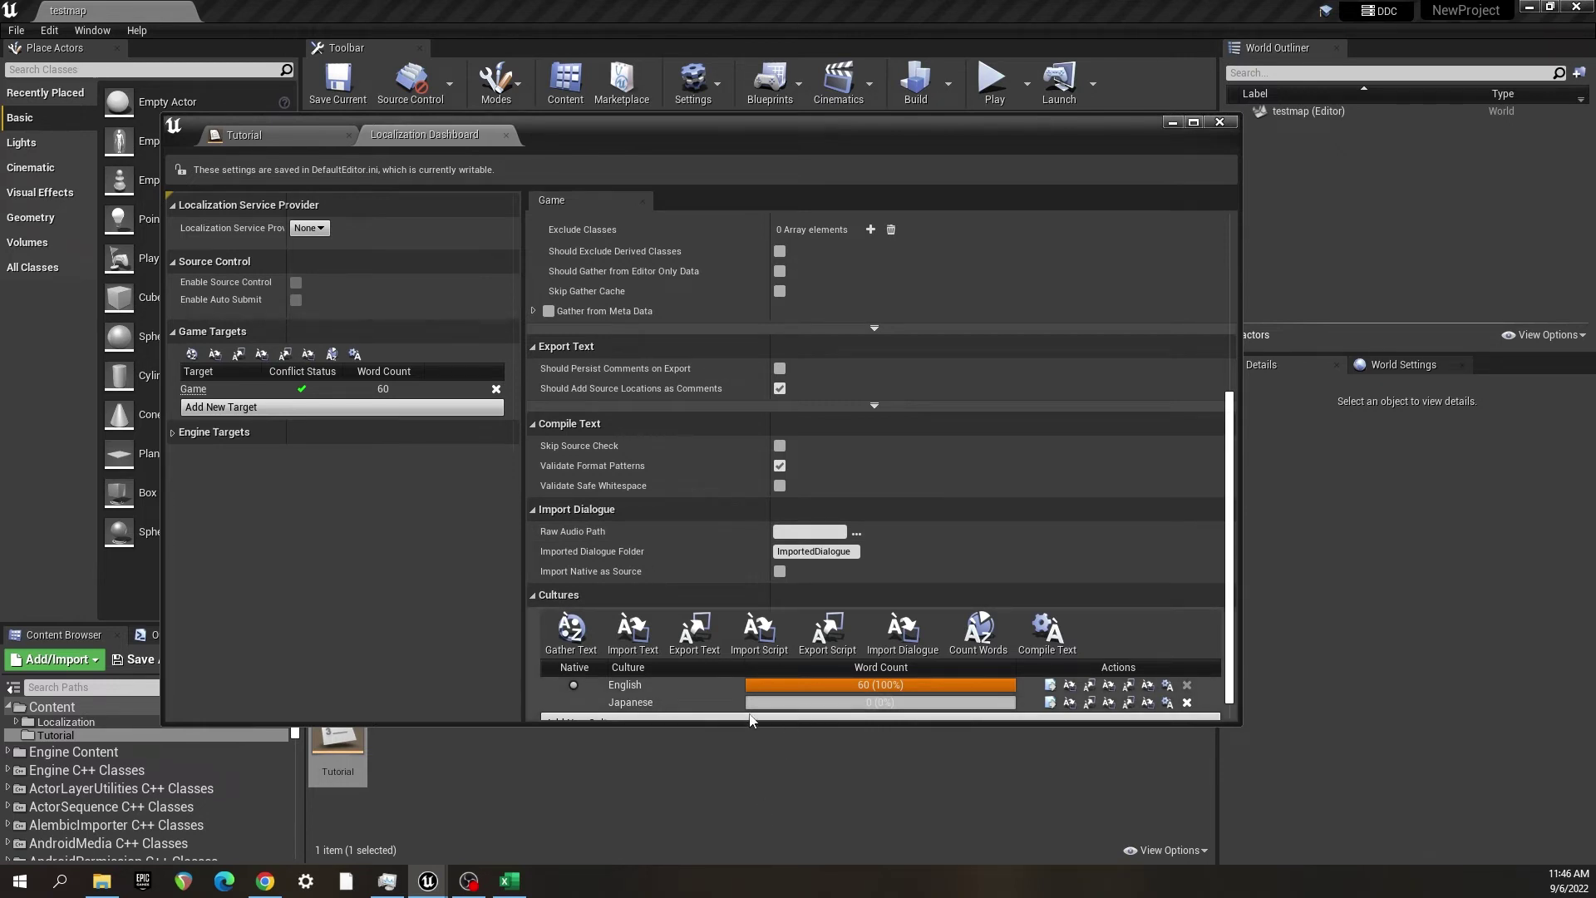
- Re-gather text for the Japanese culture and open its Translation Editor
left_click(570, 629)
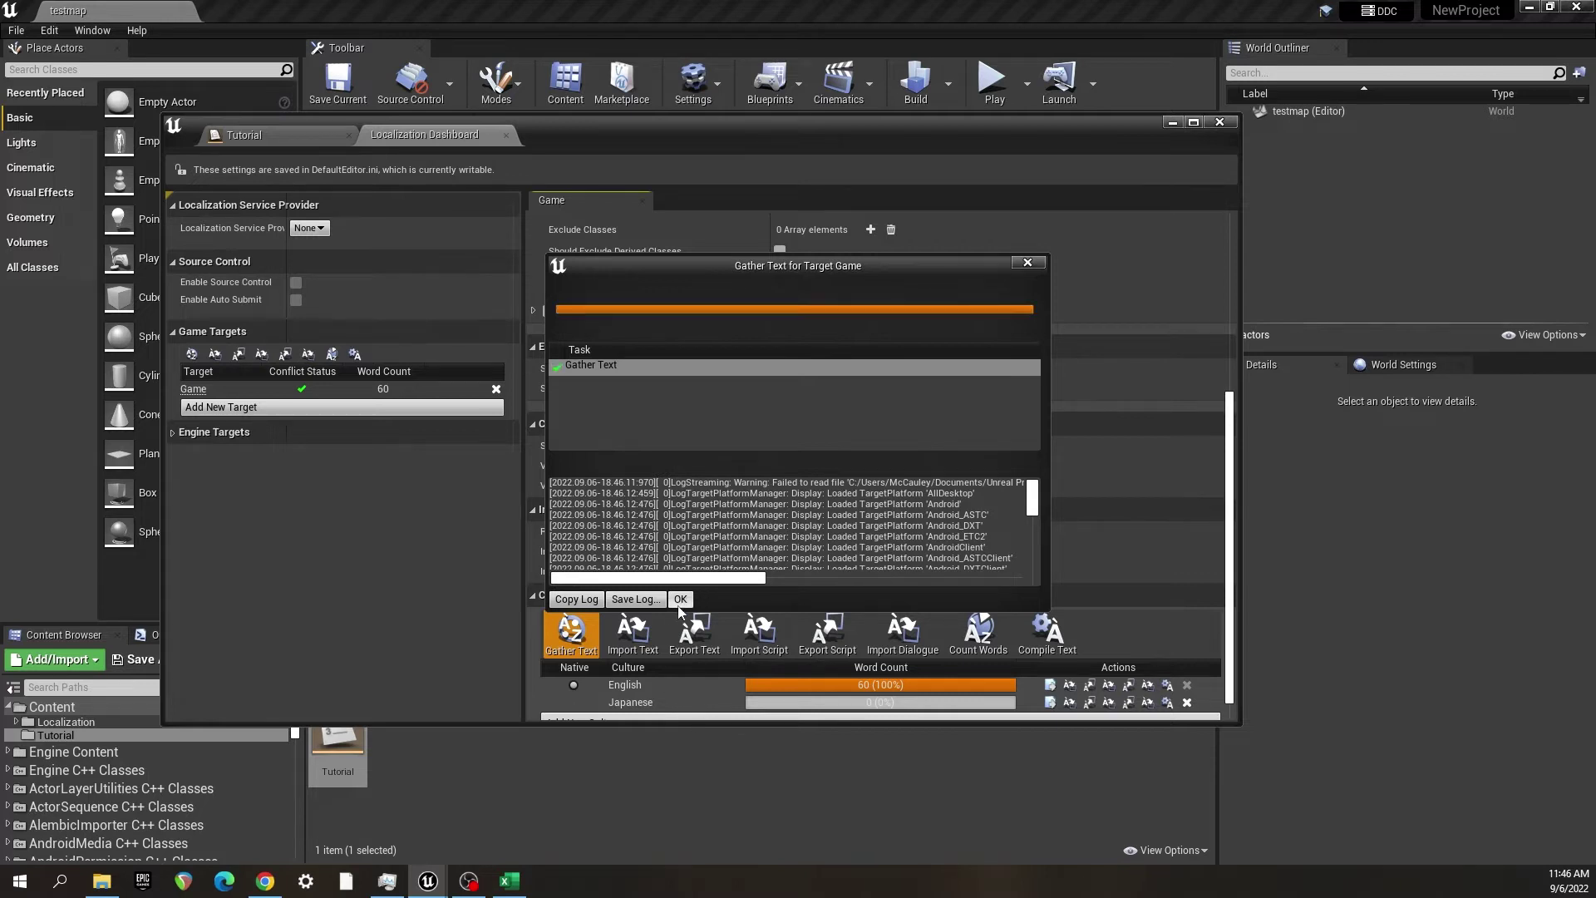
left_click(681, 600)
left_click(1049, 702)
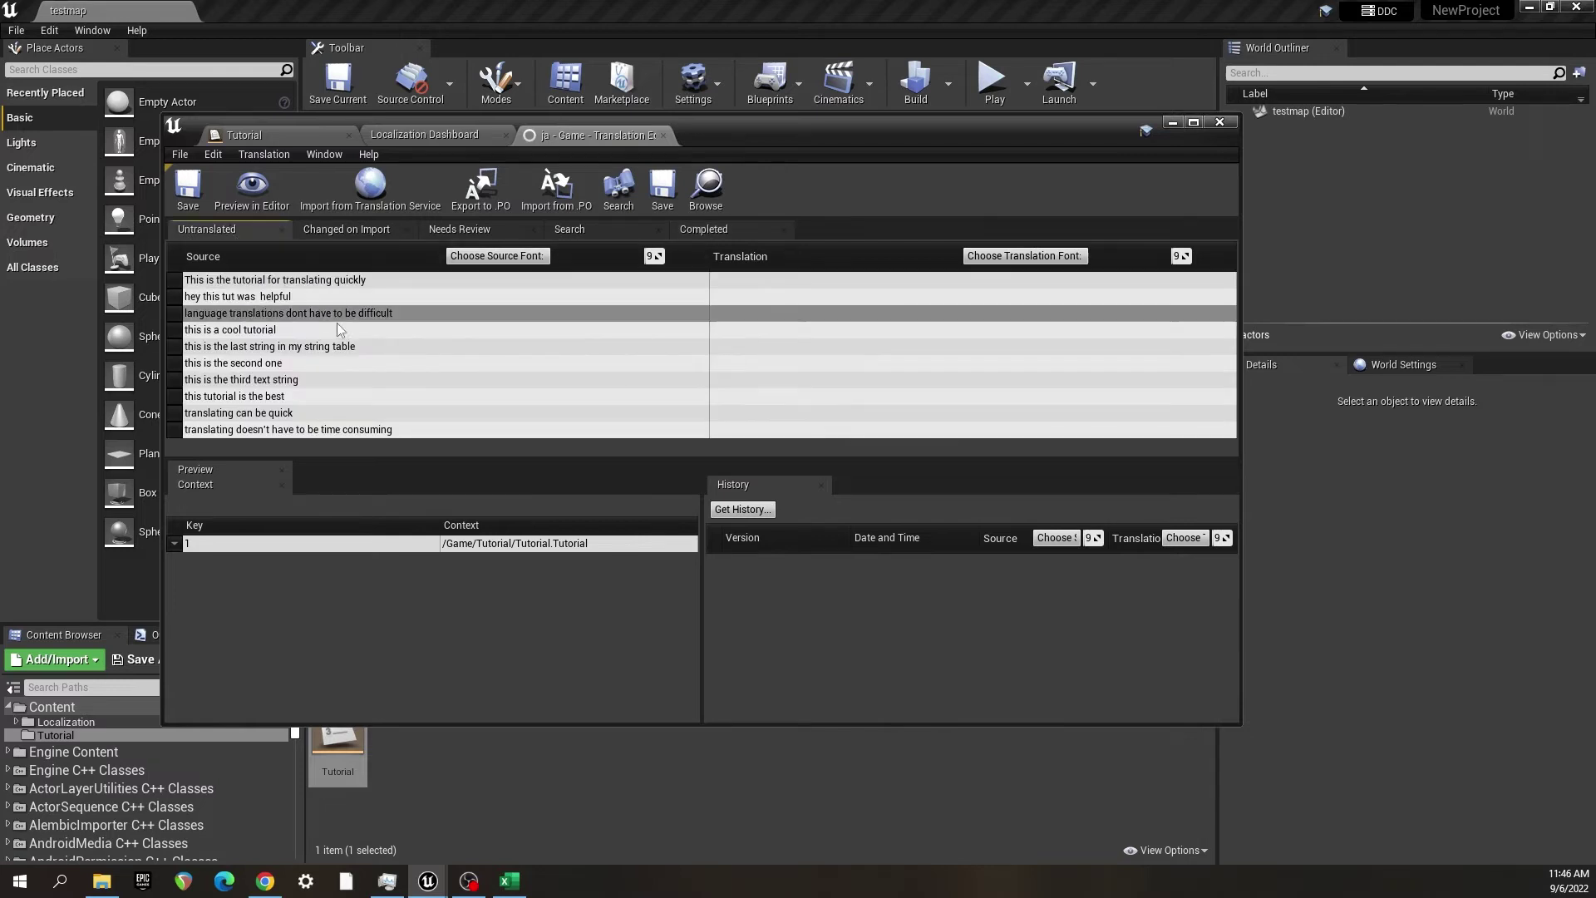
- List the ten Japanese strings that have no translation yet
left_click(721, 233)
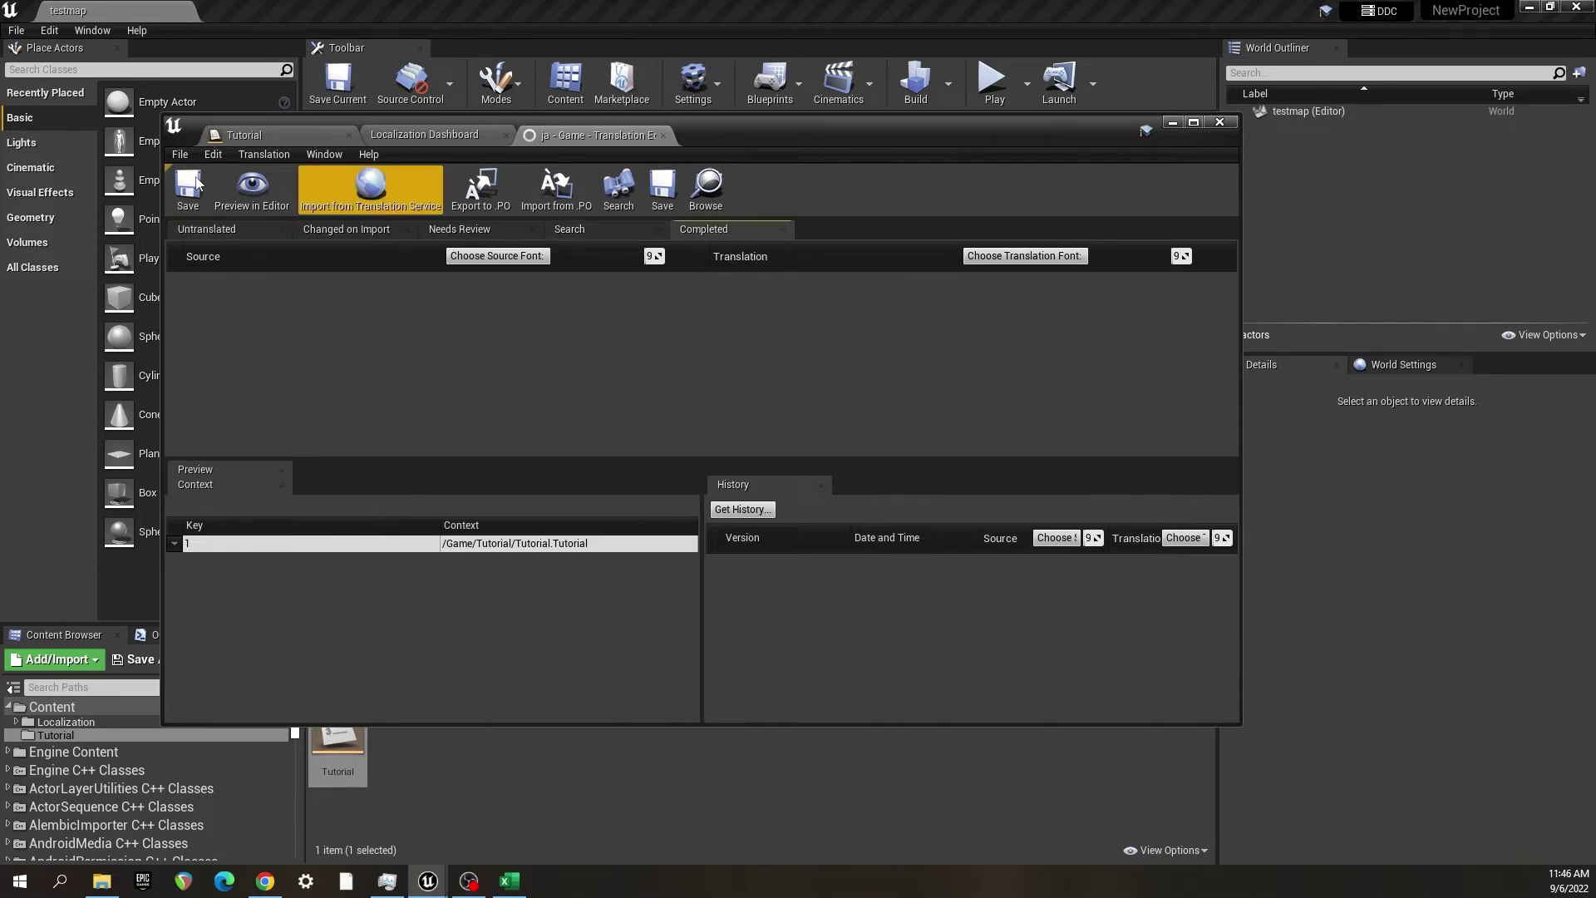
left_click(214, 230)
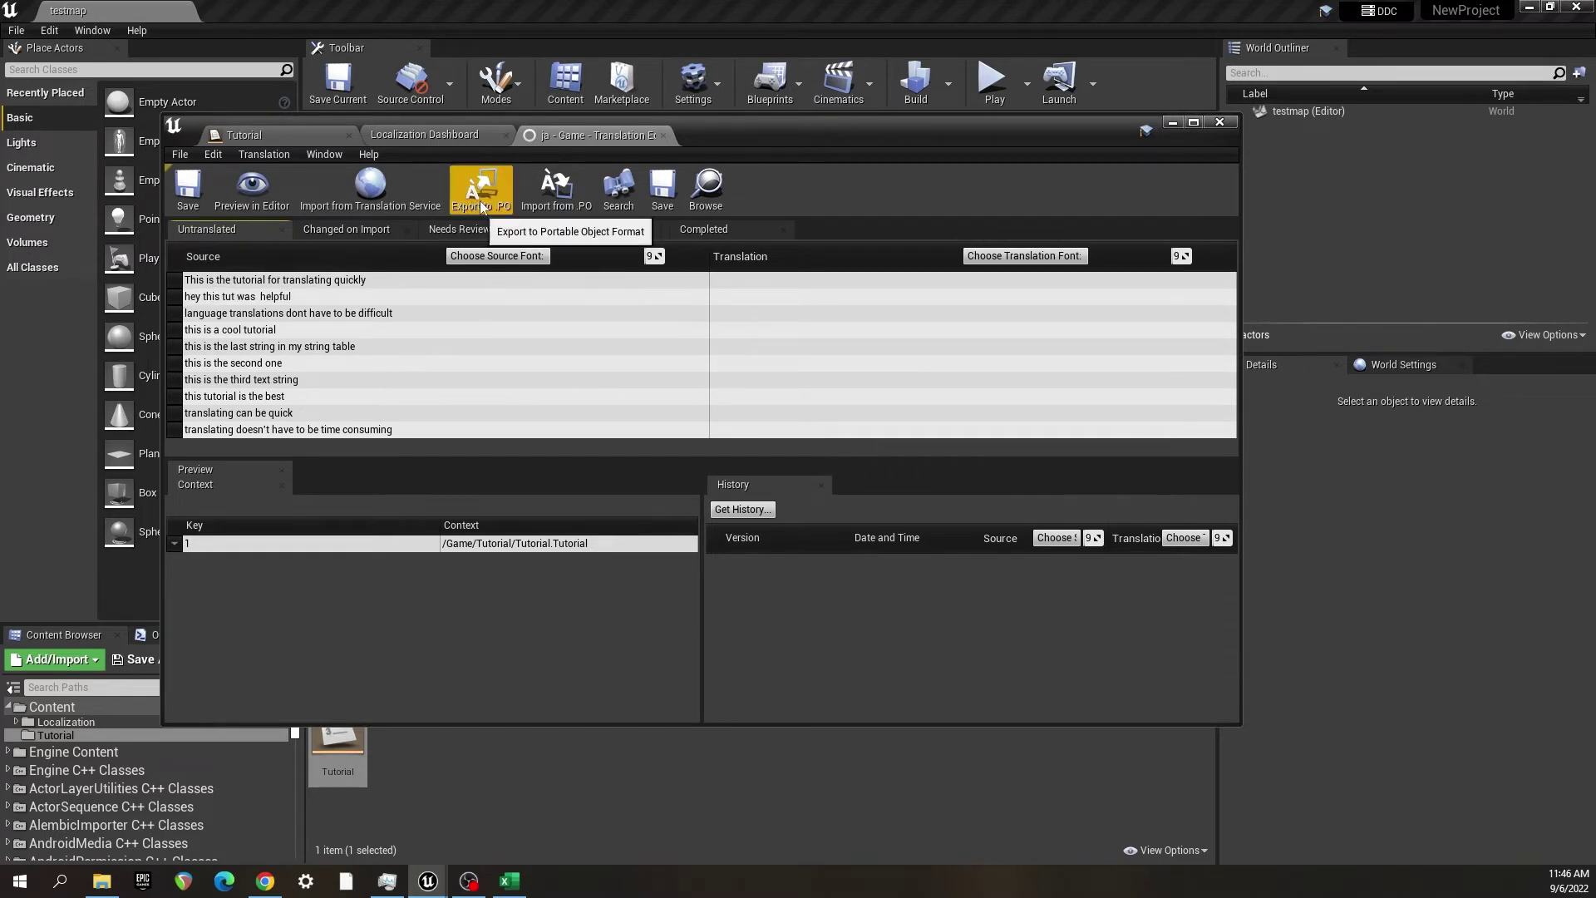
- Export the Japanese translations to tutorial.po in the Pictures folder and dismiss the export log
left_click(478, 184)
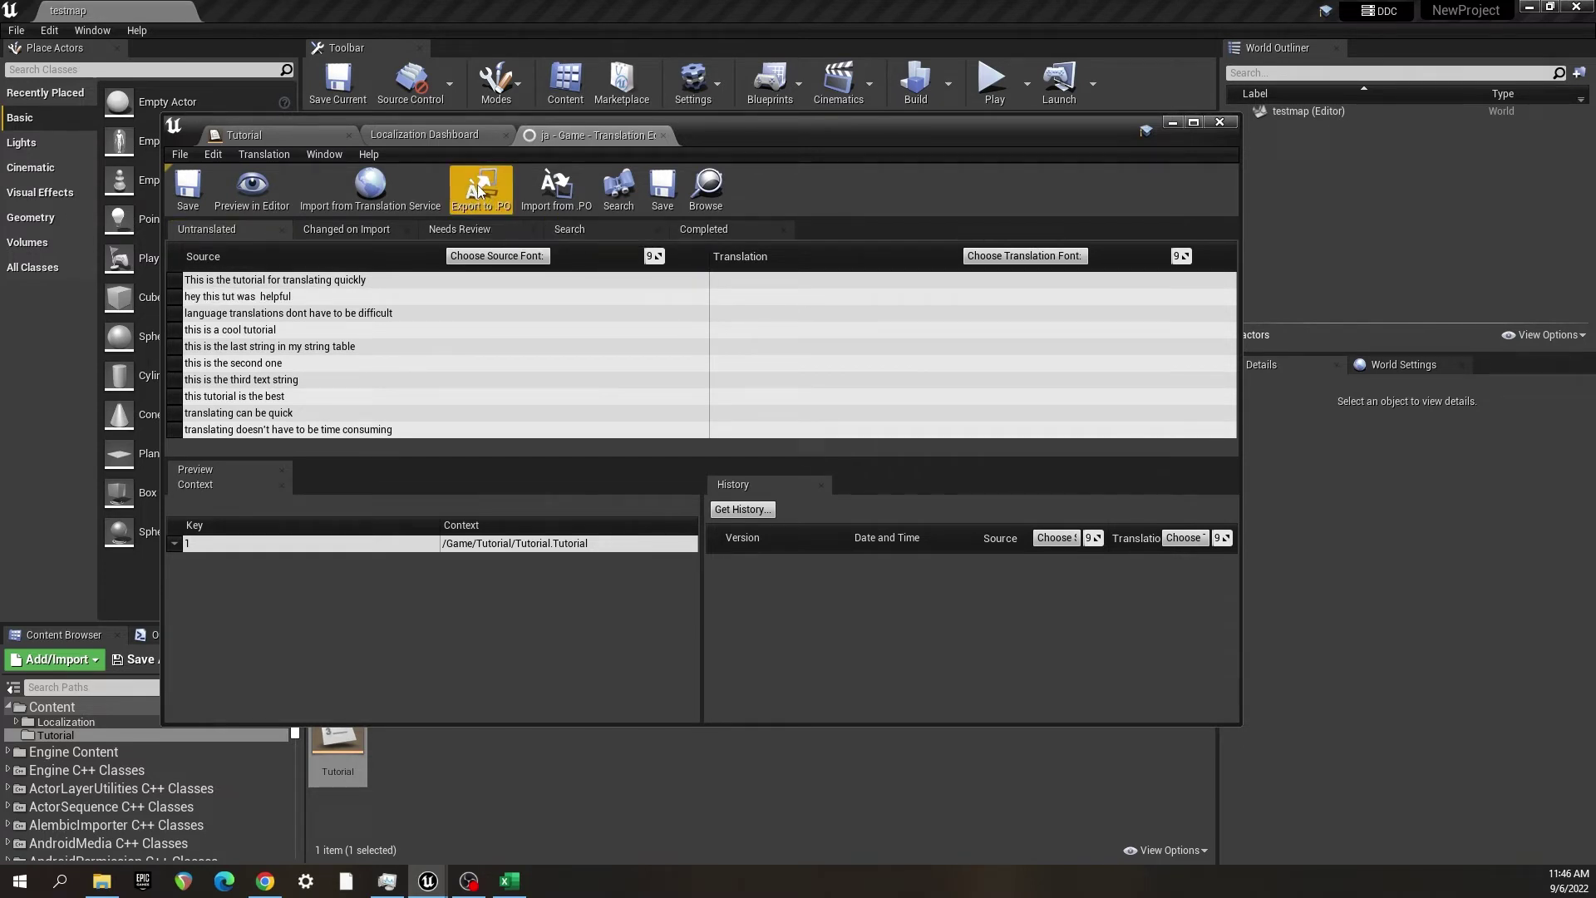
scroll(237, 607, "down", 1)
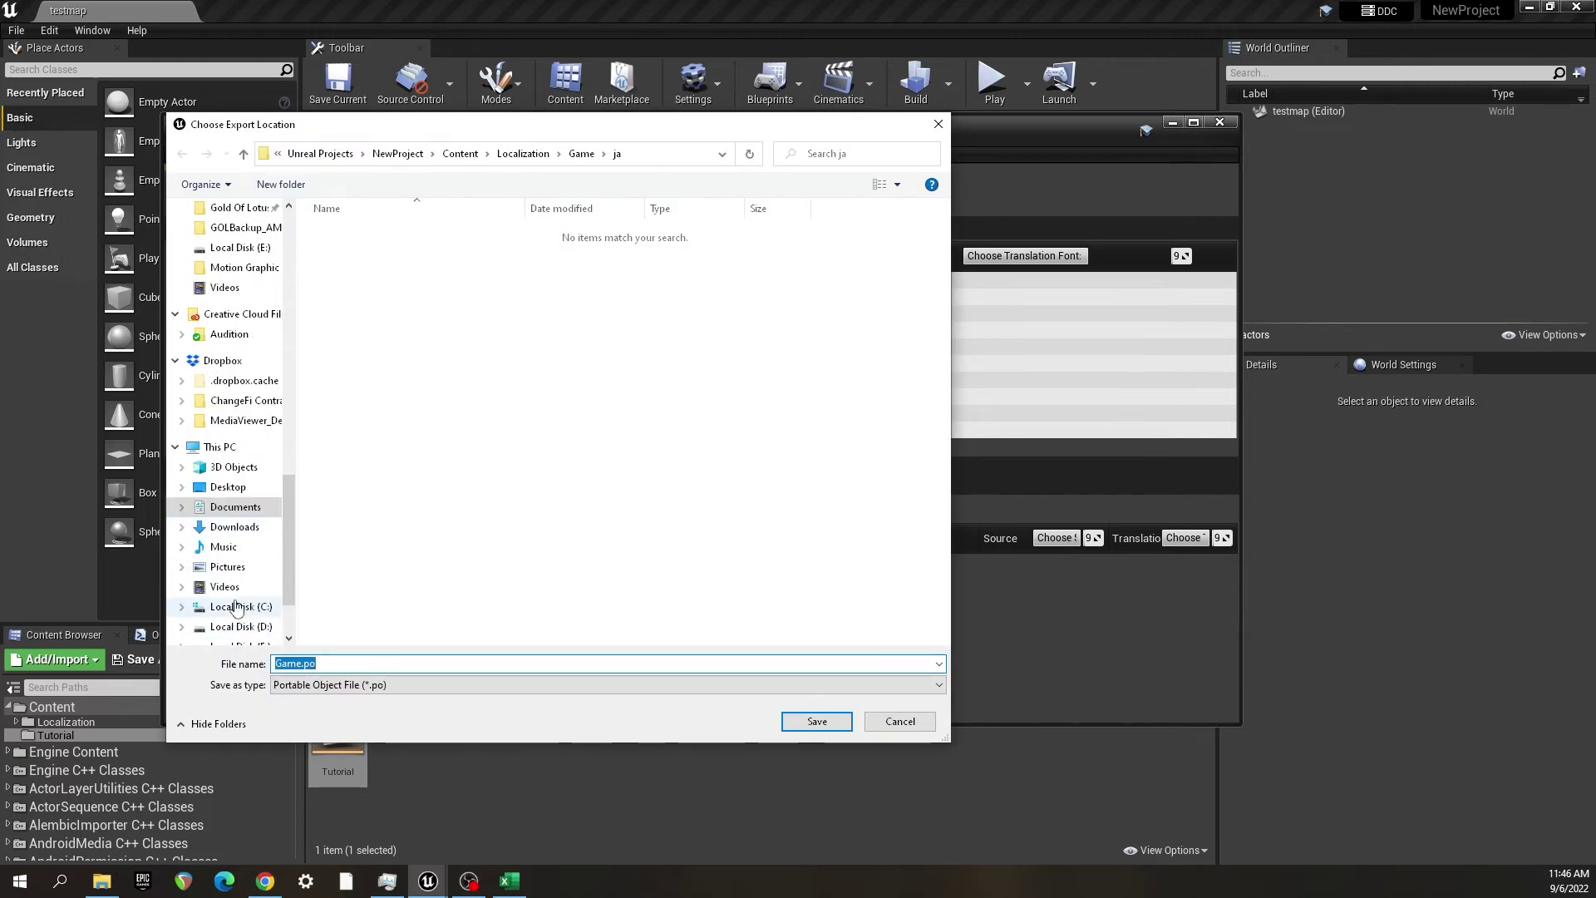
left_click(227, 566)
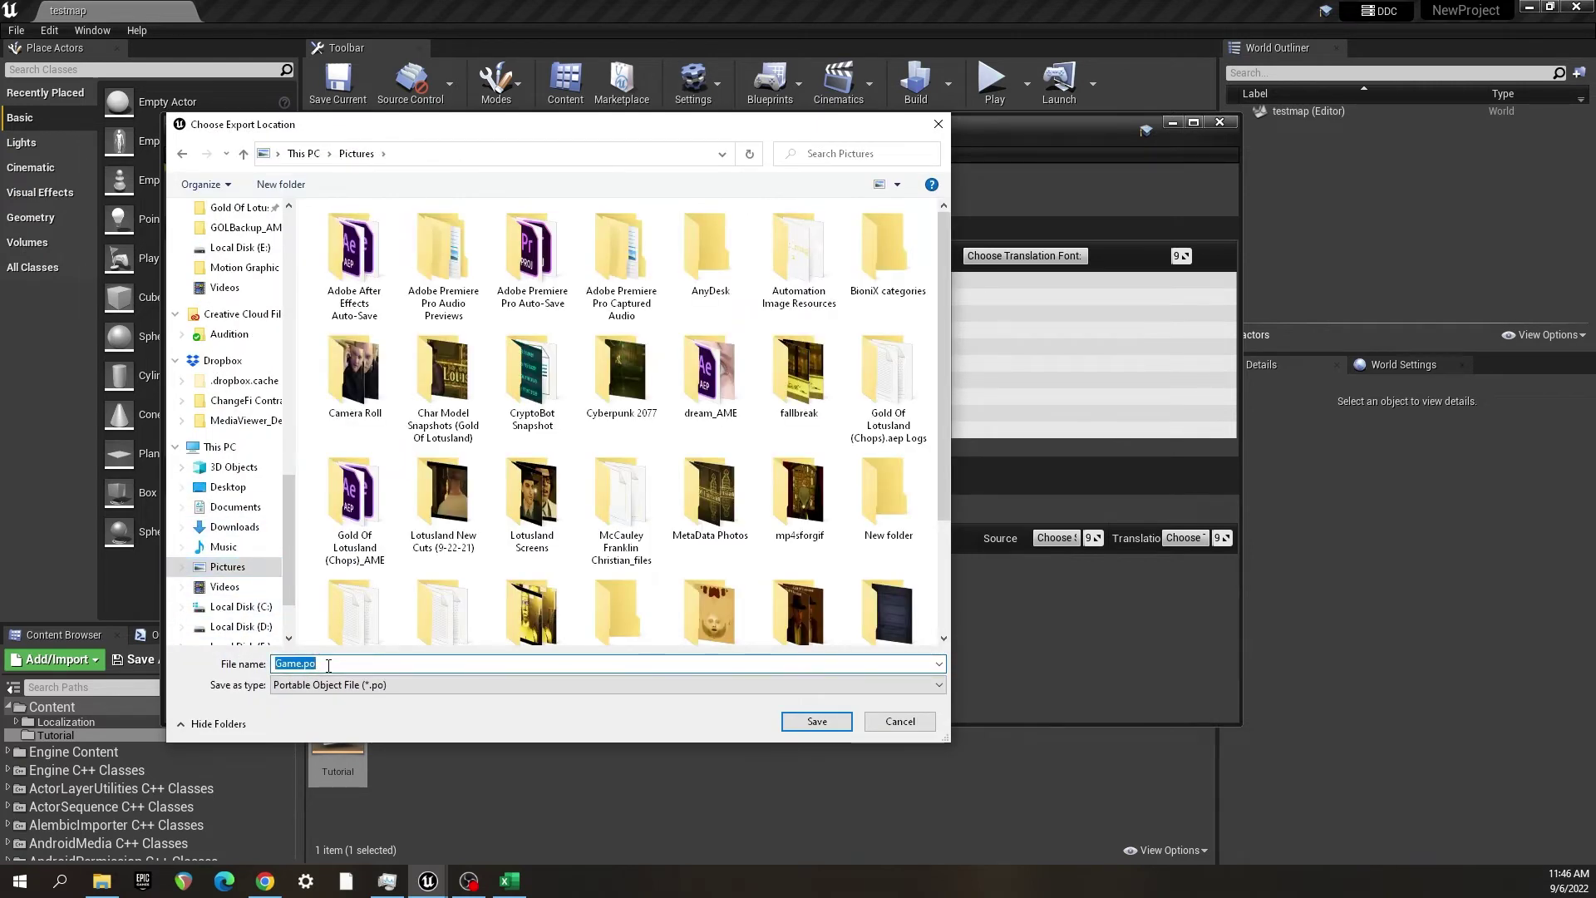
type("tutorial.p")
key("Return")
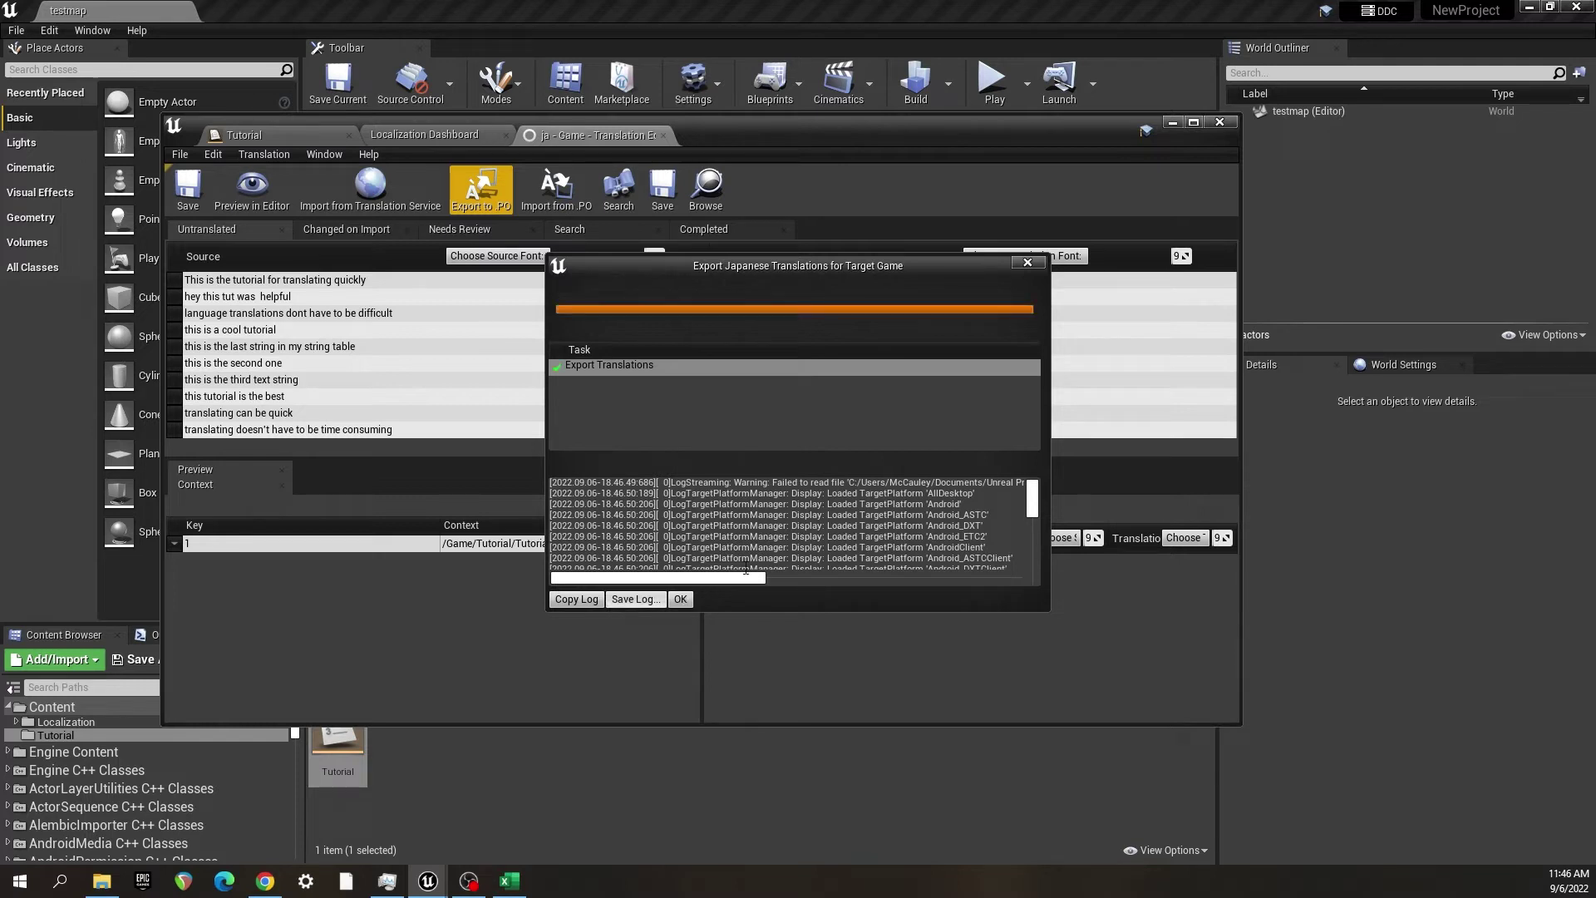
left_click(678, 599)
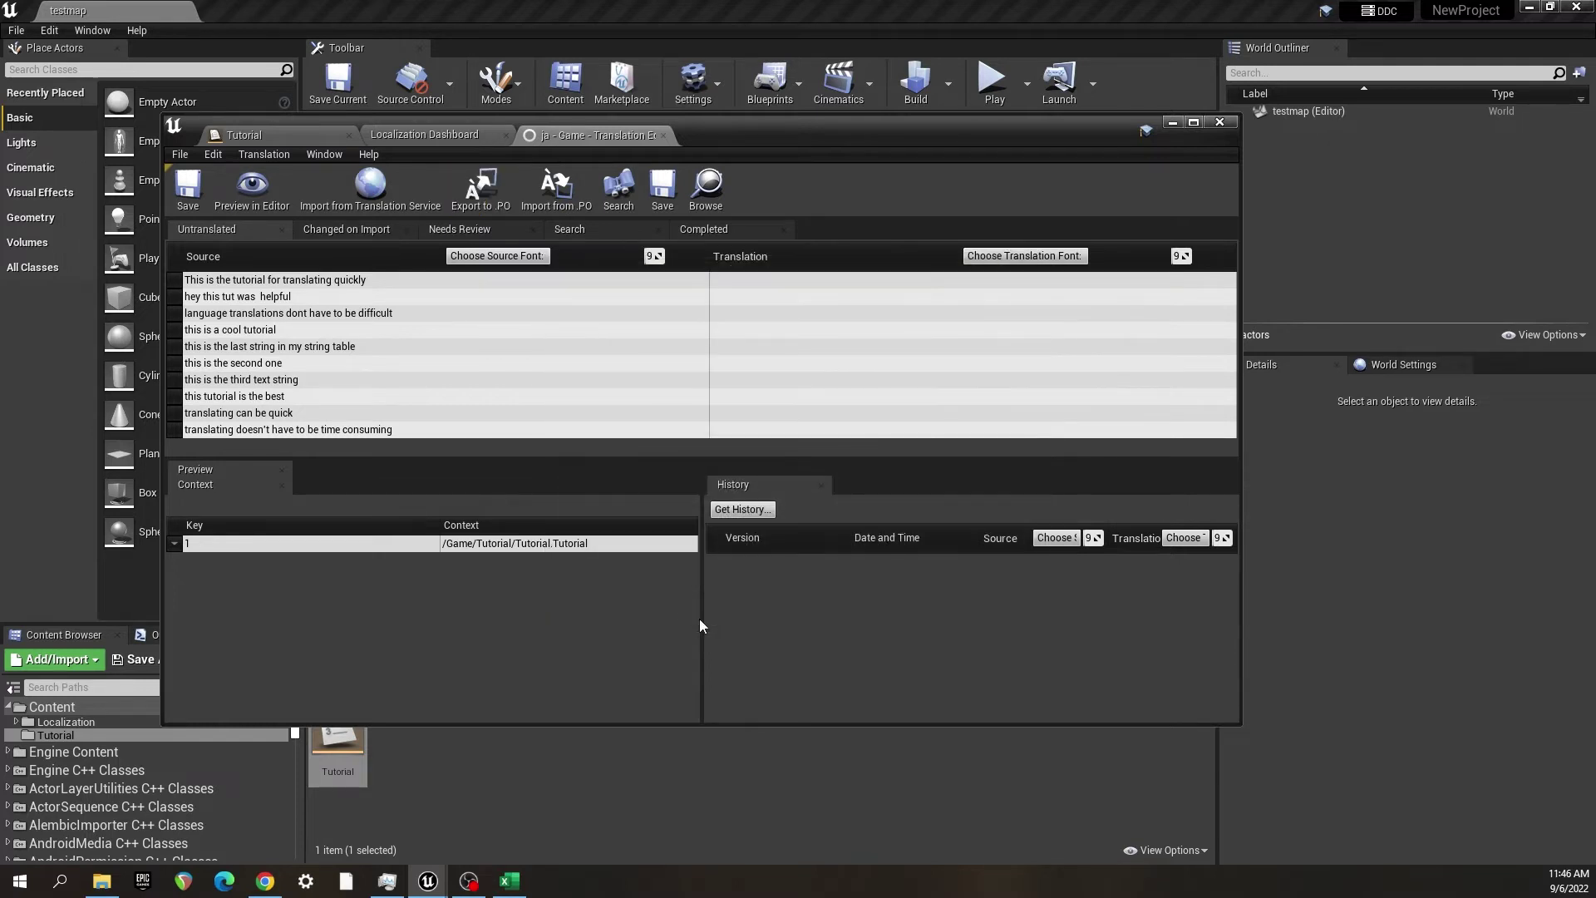
- Minimize the translation editor, switch to Chrome, and close the Mixamo and Facebook tabs
left_click(1172, 123)
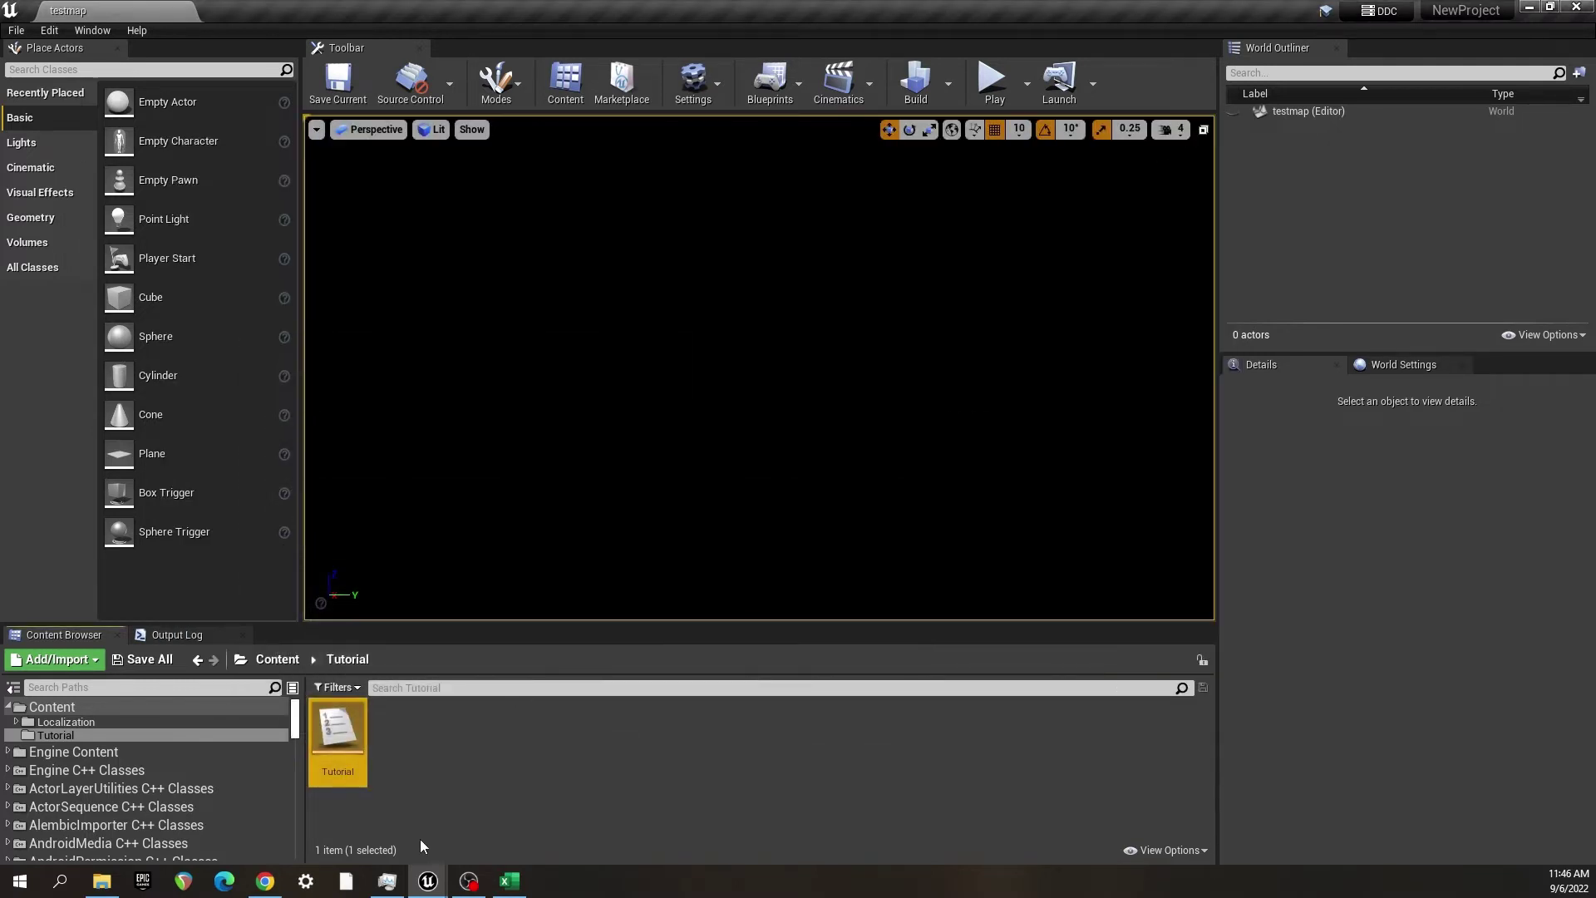
left_click(265, 882)
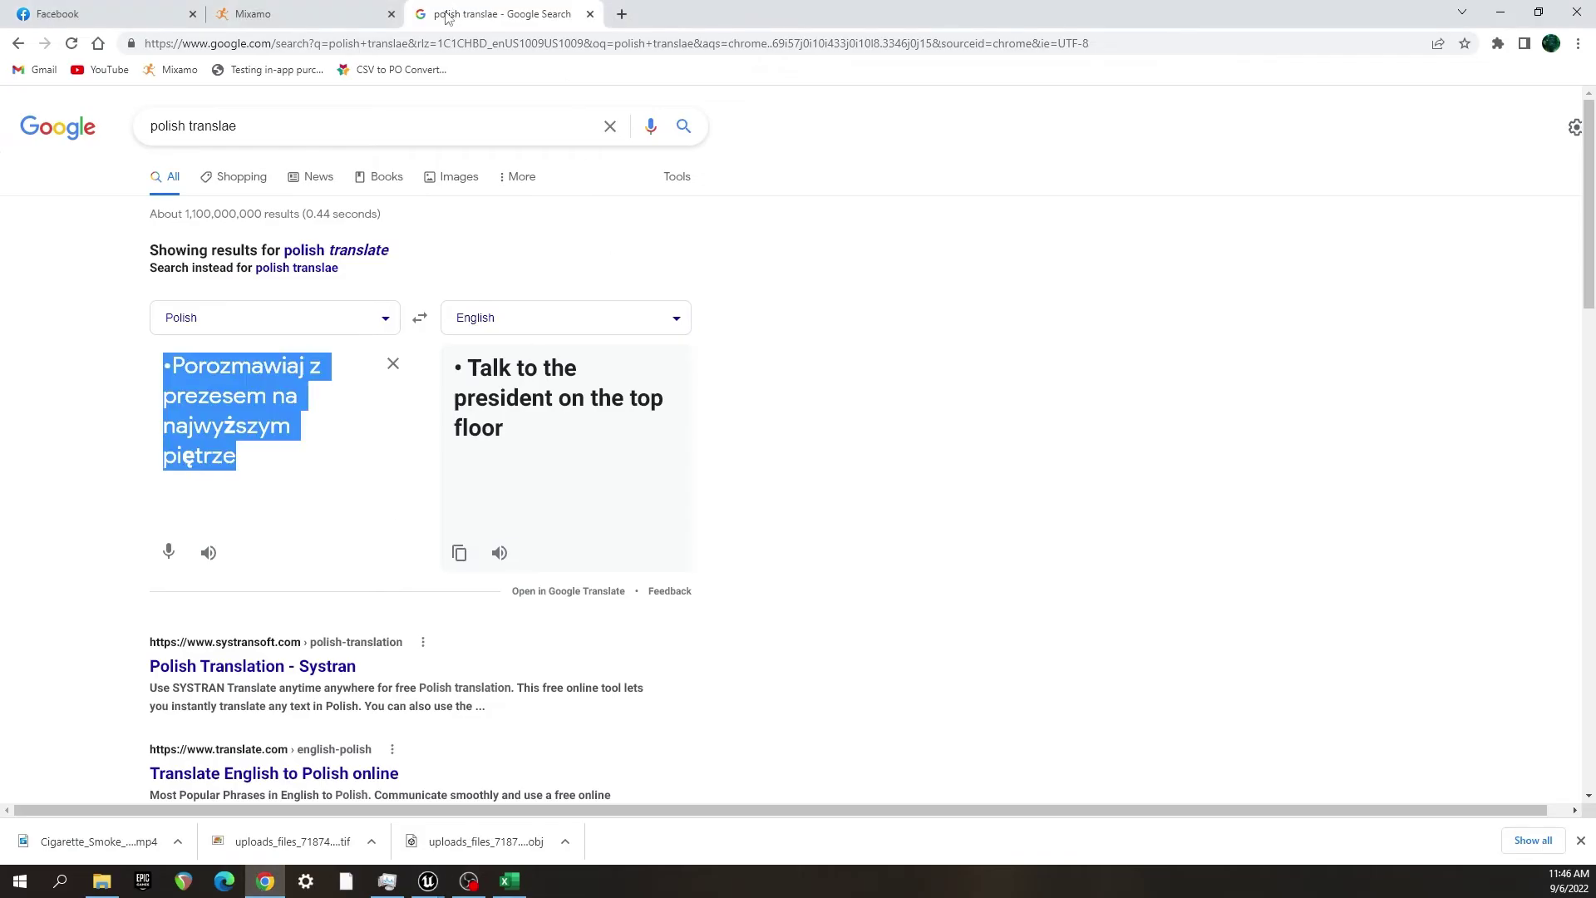
left_click(391, 13)
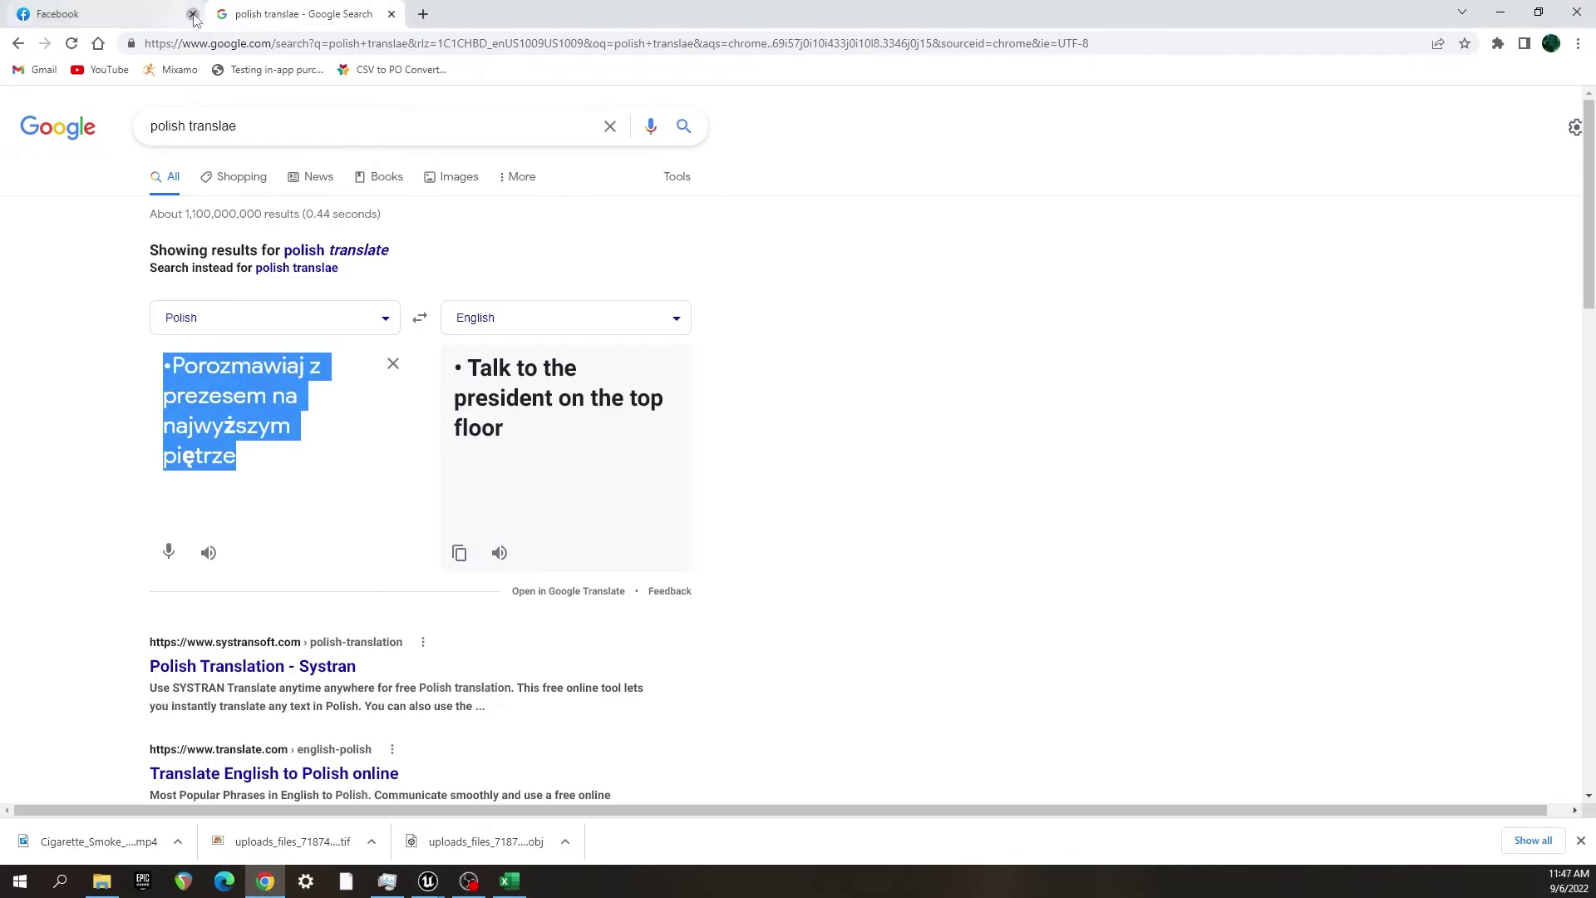
left_click(193, 15)
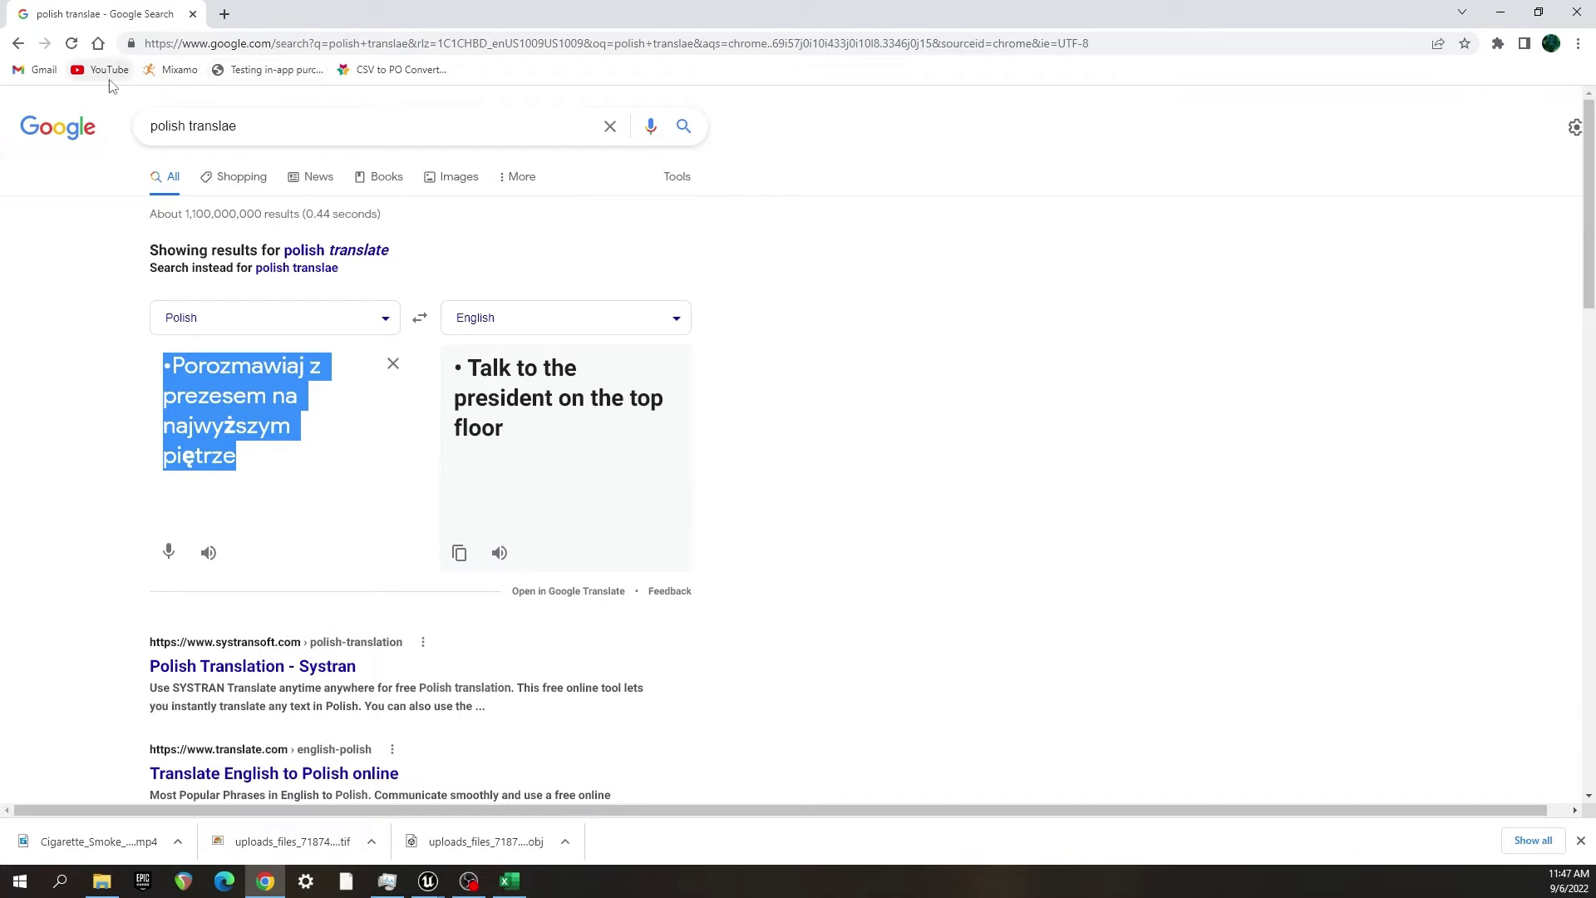
- Go to the CSV to PO Converter page and choose its PO to CSV converter
left_click(401, 70)
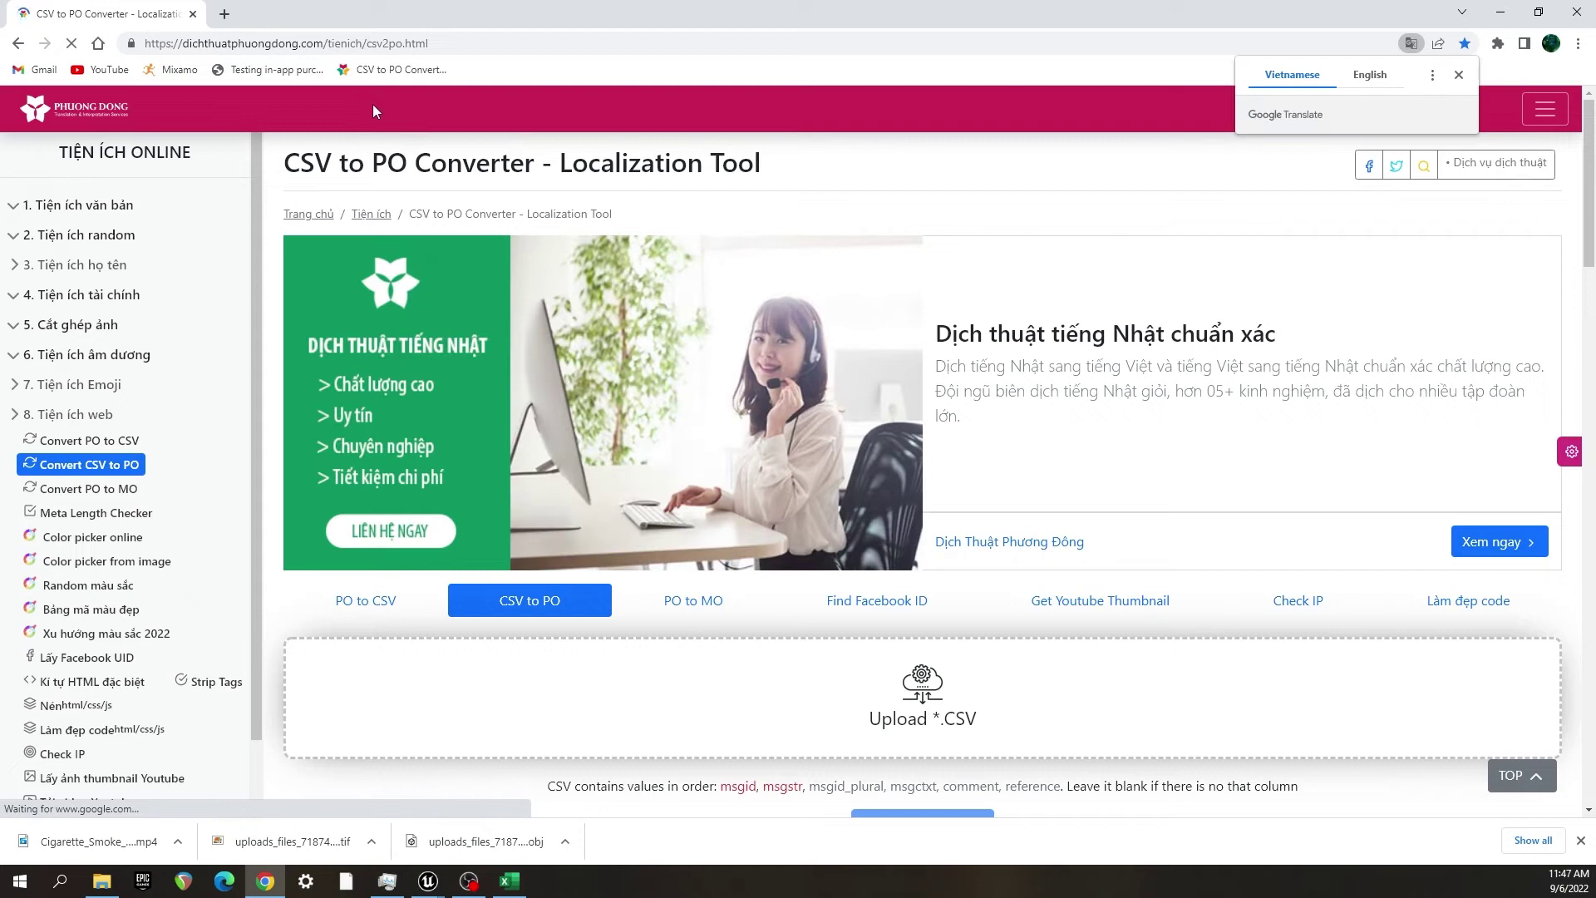
scroll(914, 241, "down", 3)
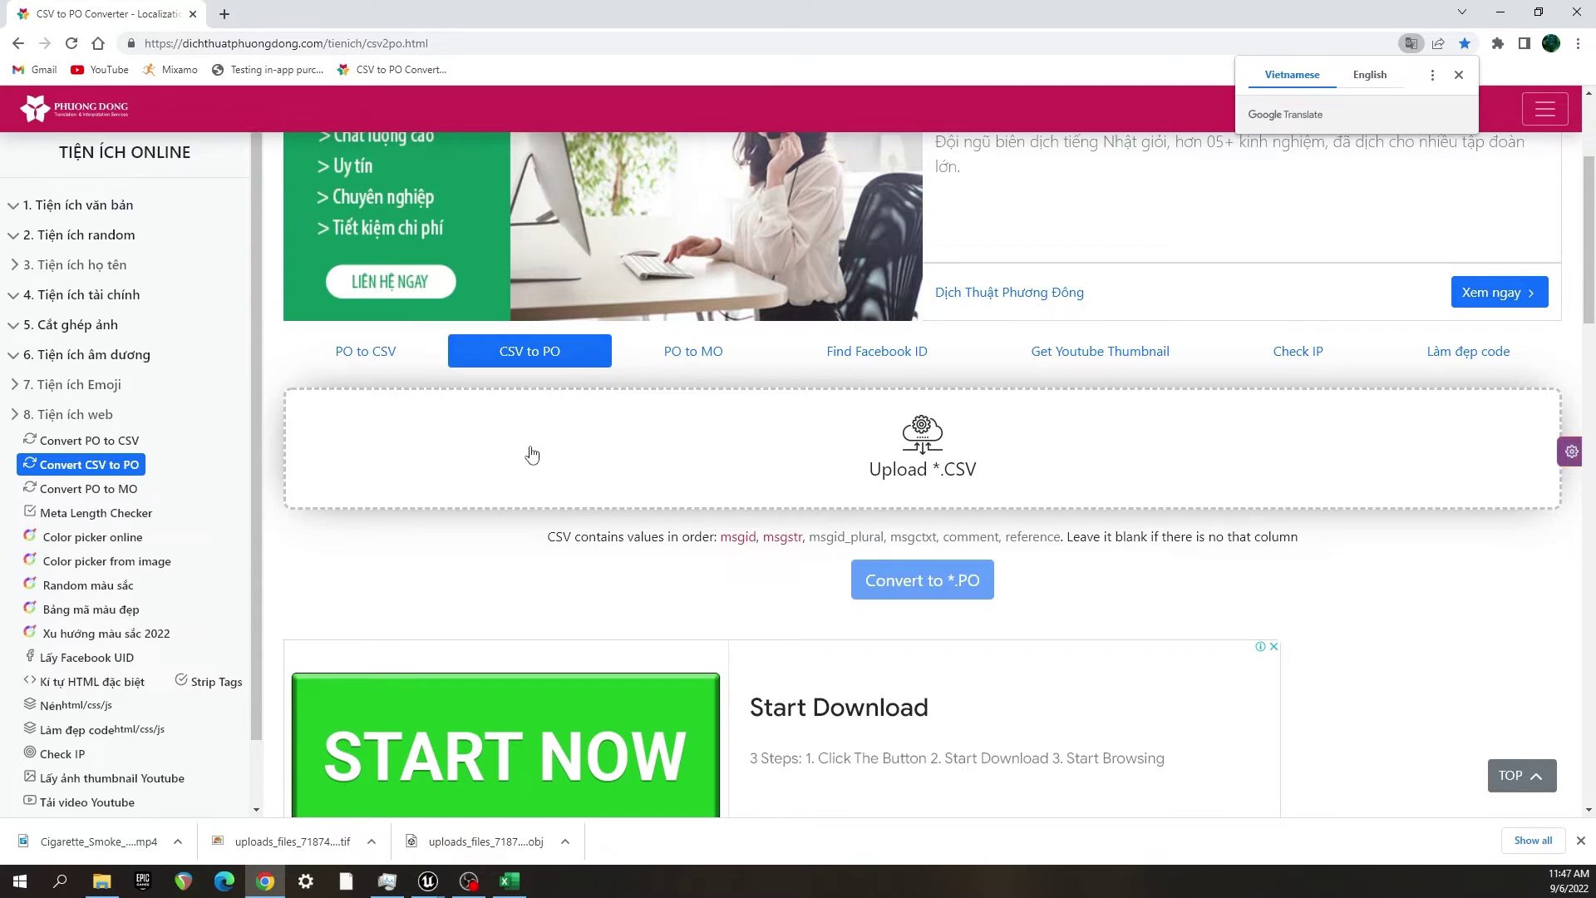
left_click(363, 352)
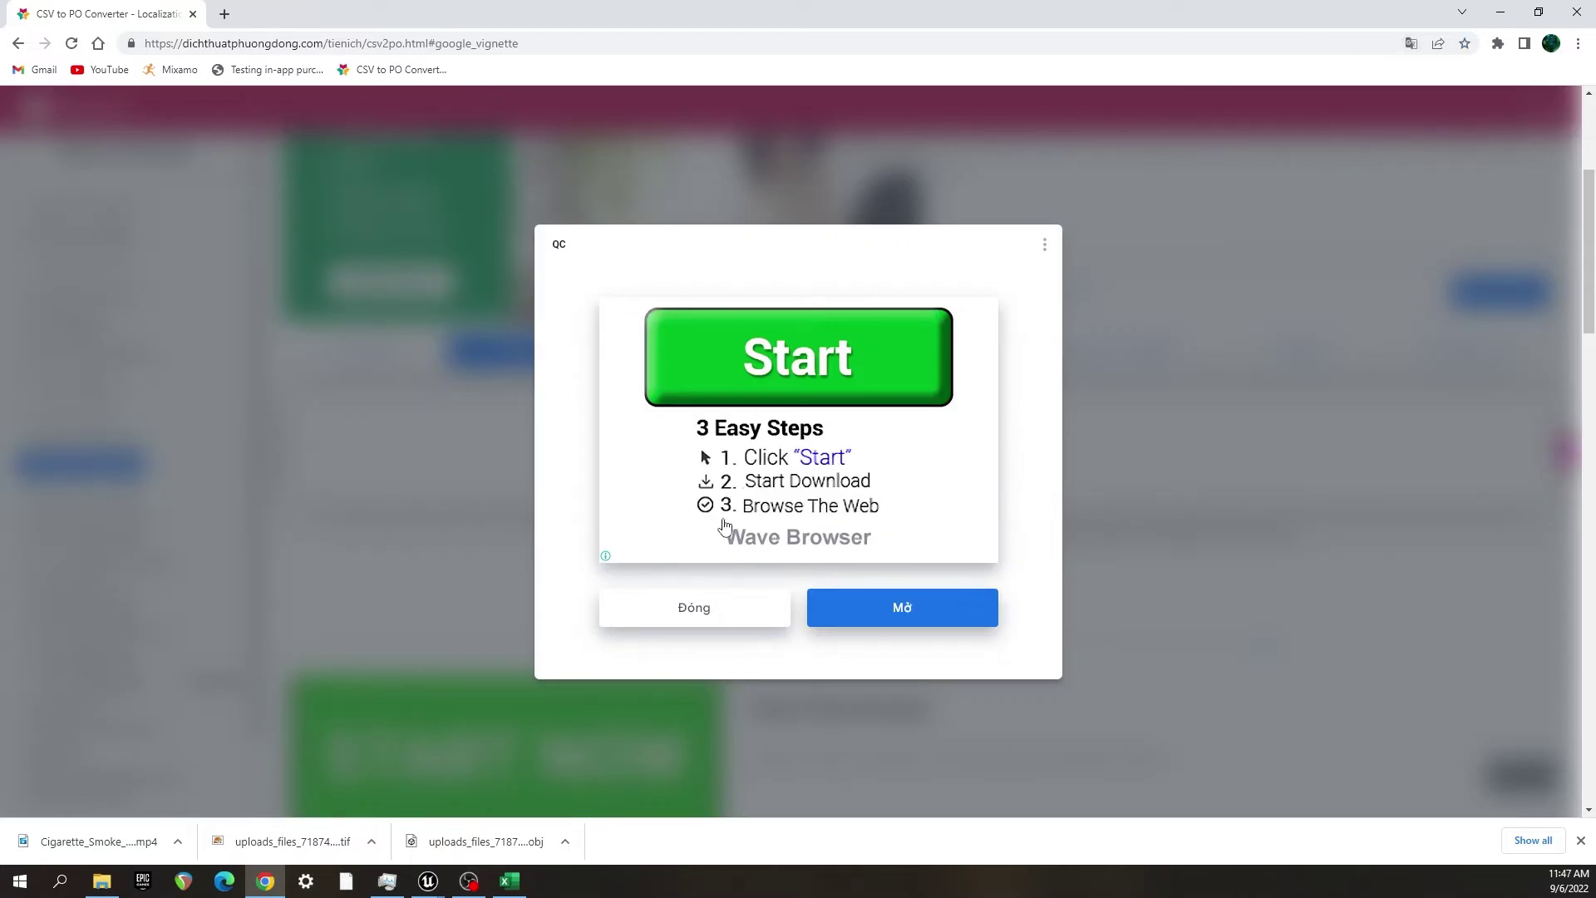
- Dismiss the full-page ad so the PO to CSV page loads
left_click(1183, 443)
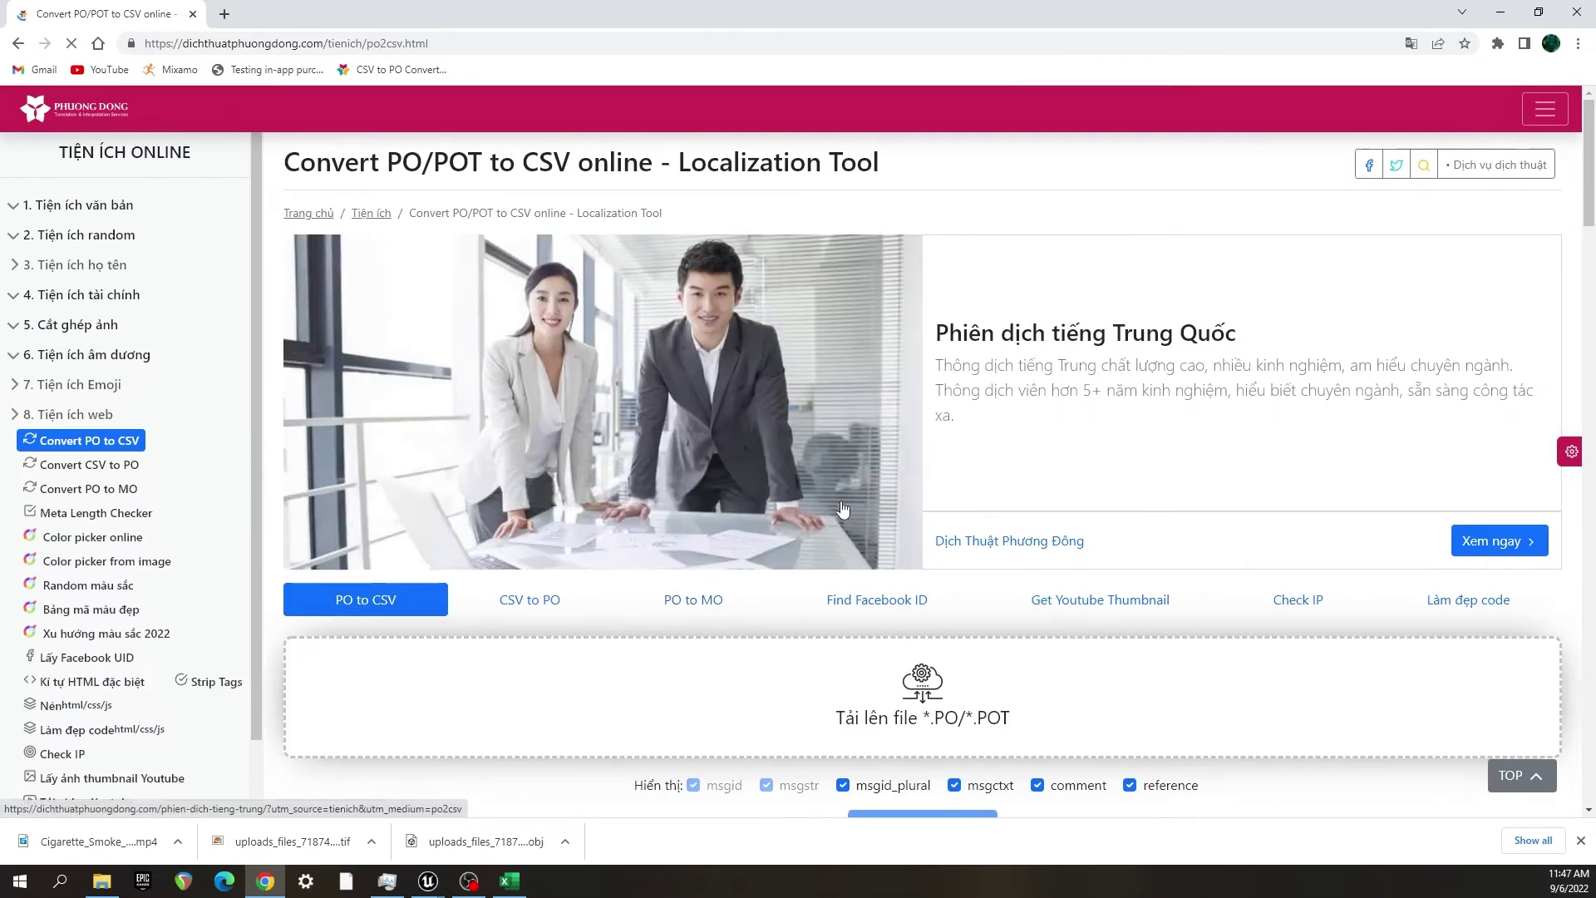
scroll(842, 509, "down", 5)
scroll(791, 516, "up", 1)
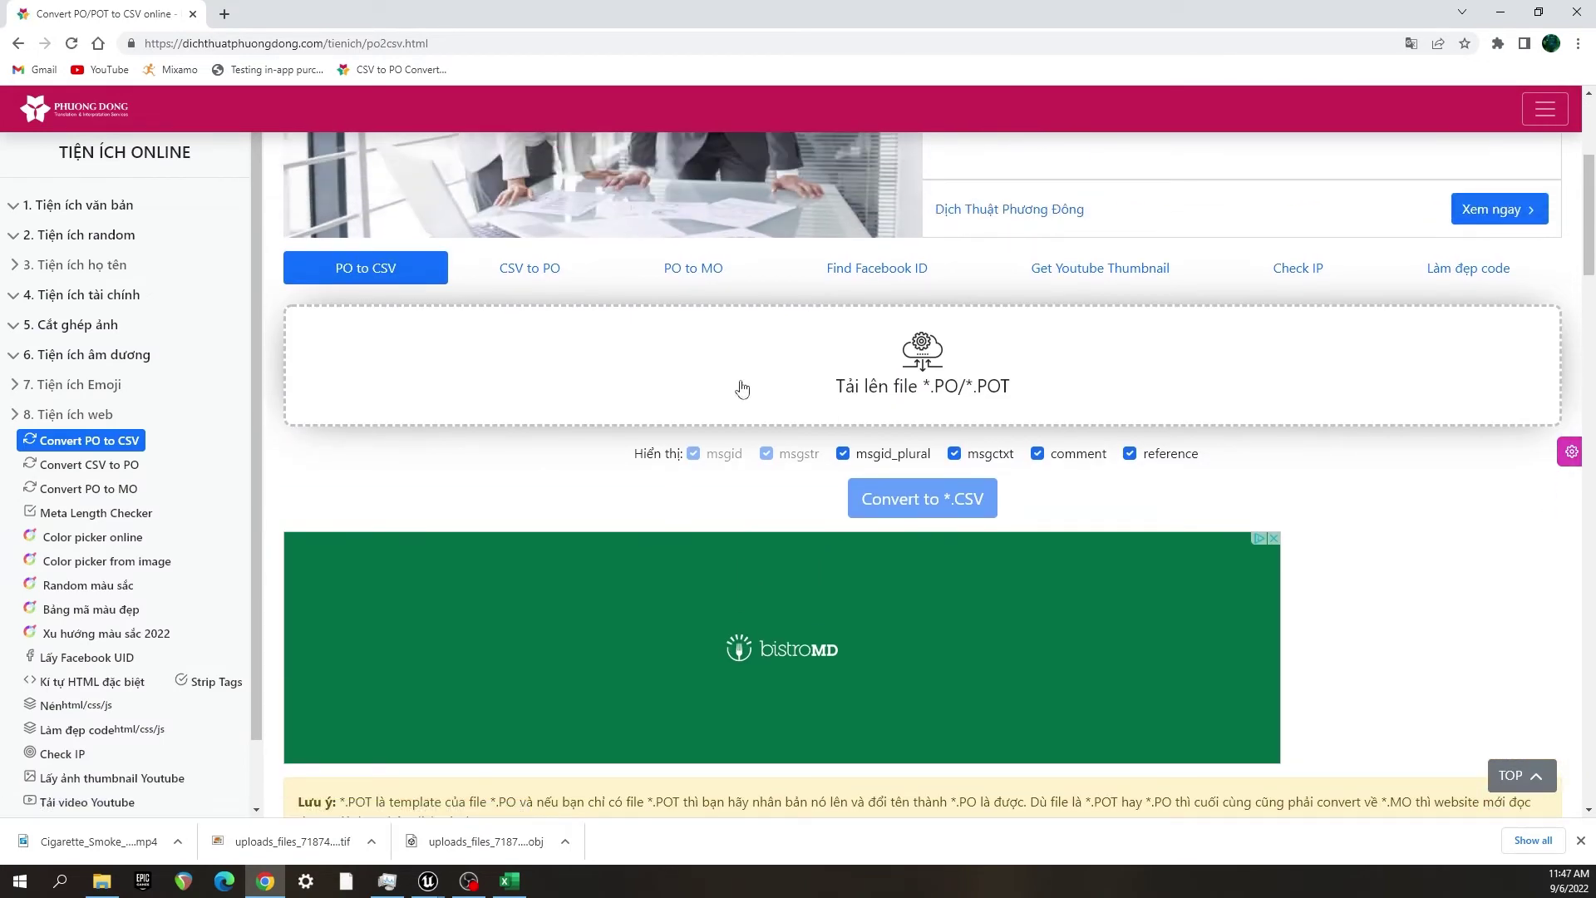
- Upload tutorial.po from Recent files, convert it to CSV, and download tutorial.csv
left_click(902, 370)
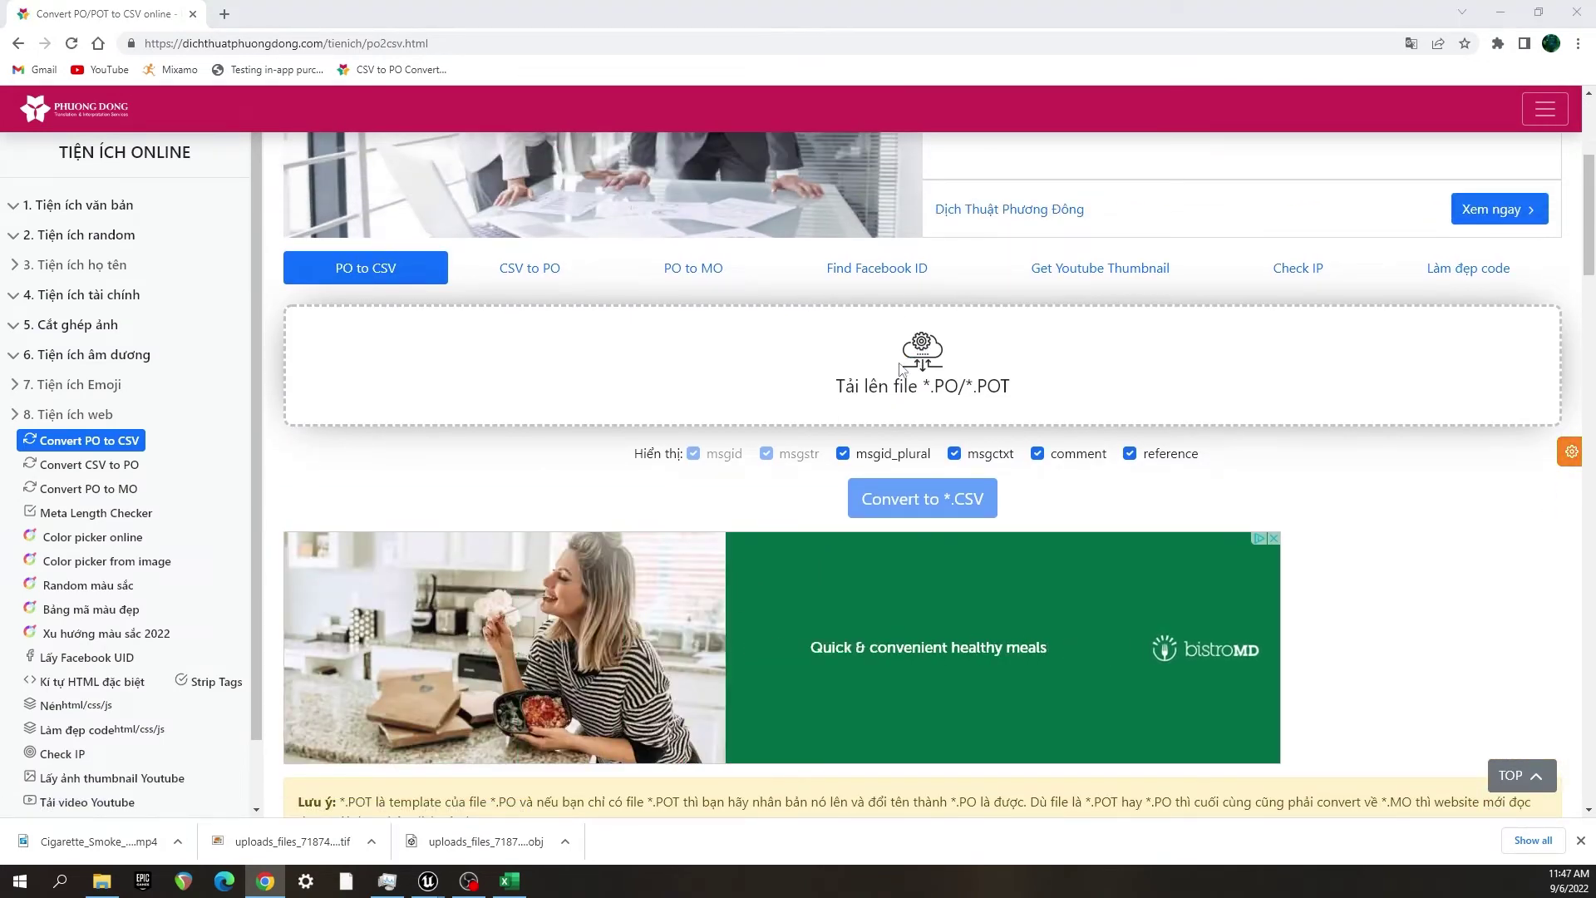
scroll(90, 220, "up", 10)
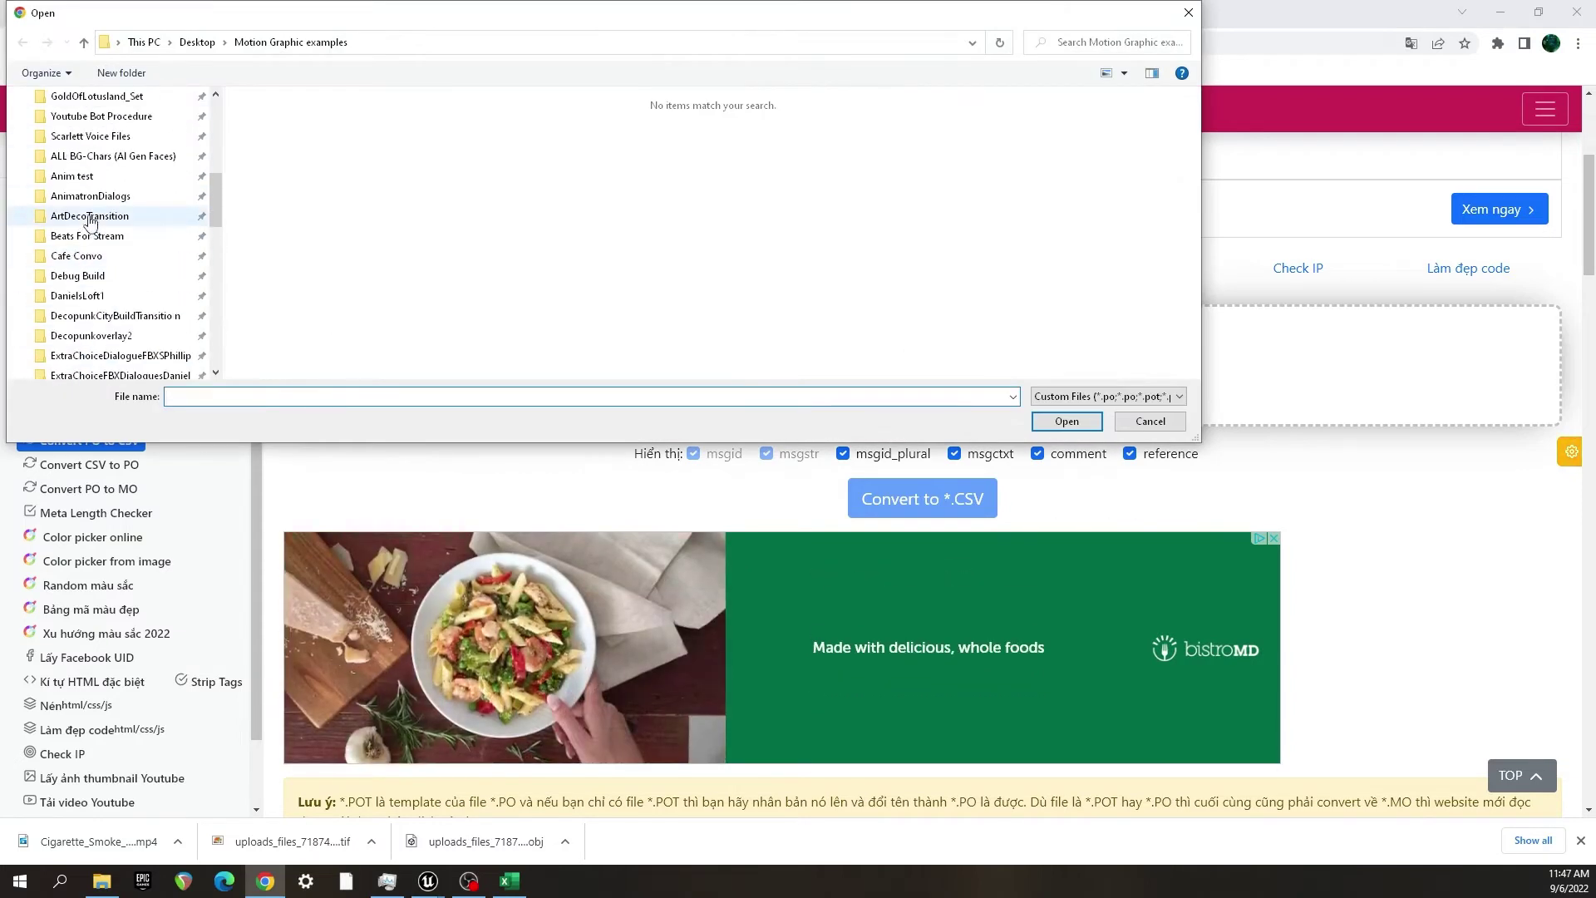
scroll(89, 221, "up", 6)
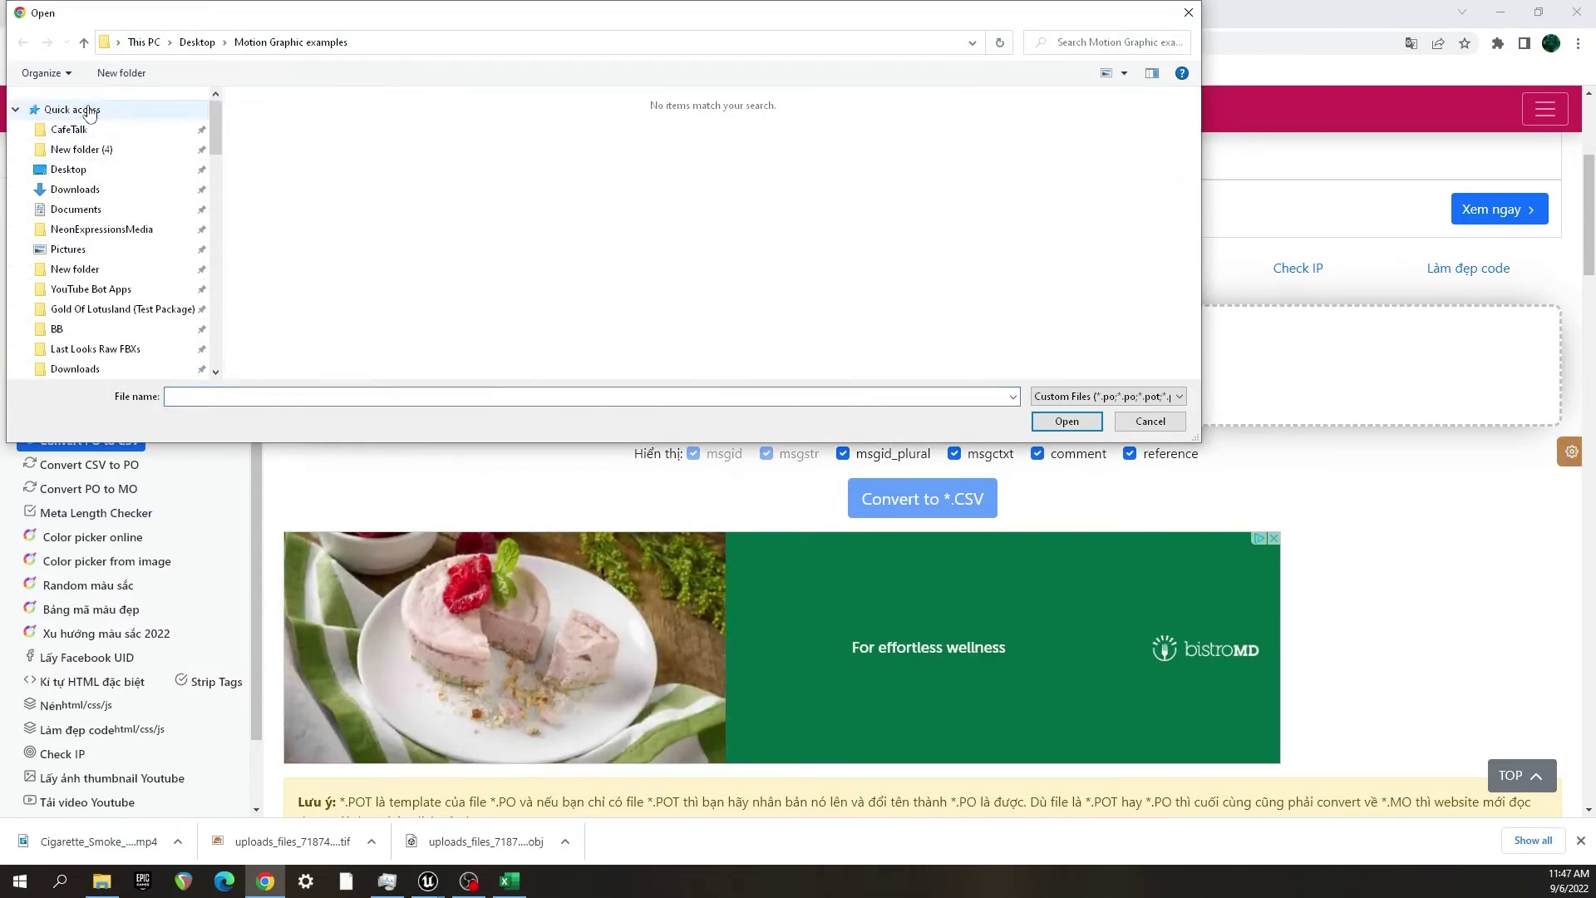
left_click(90, 113)
scroll(499, 214, "down", 3)
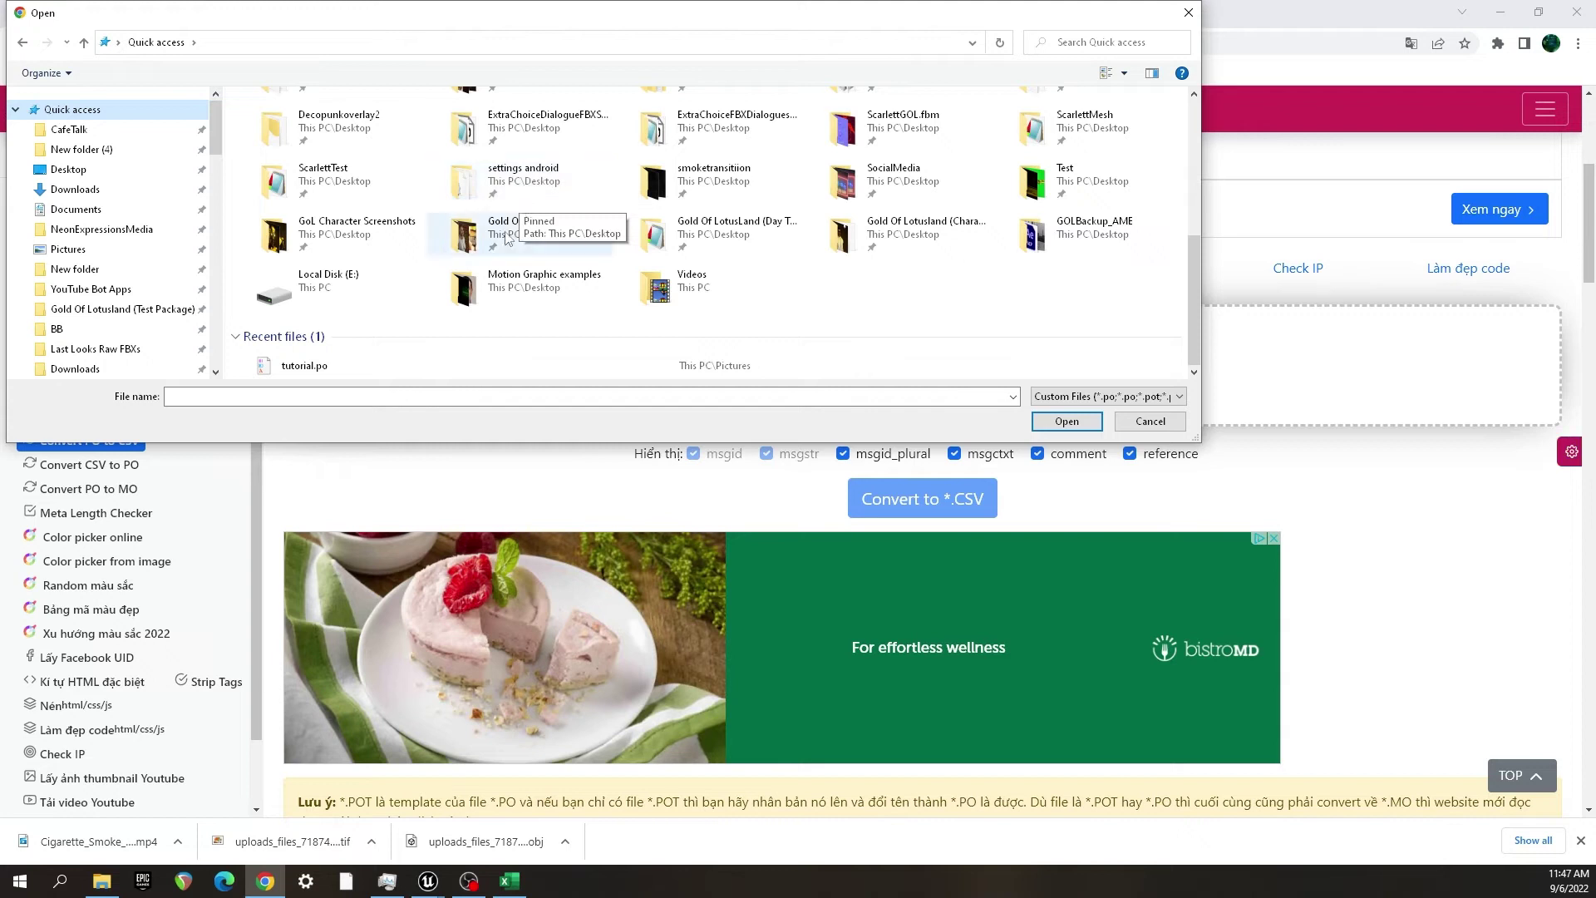
double_click(337, 370)
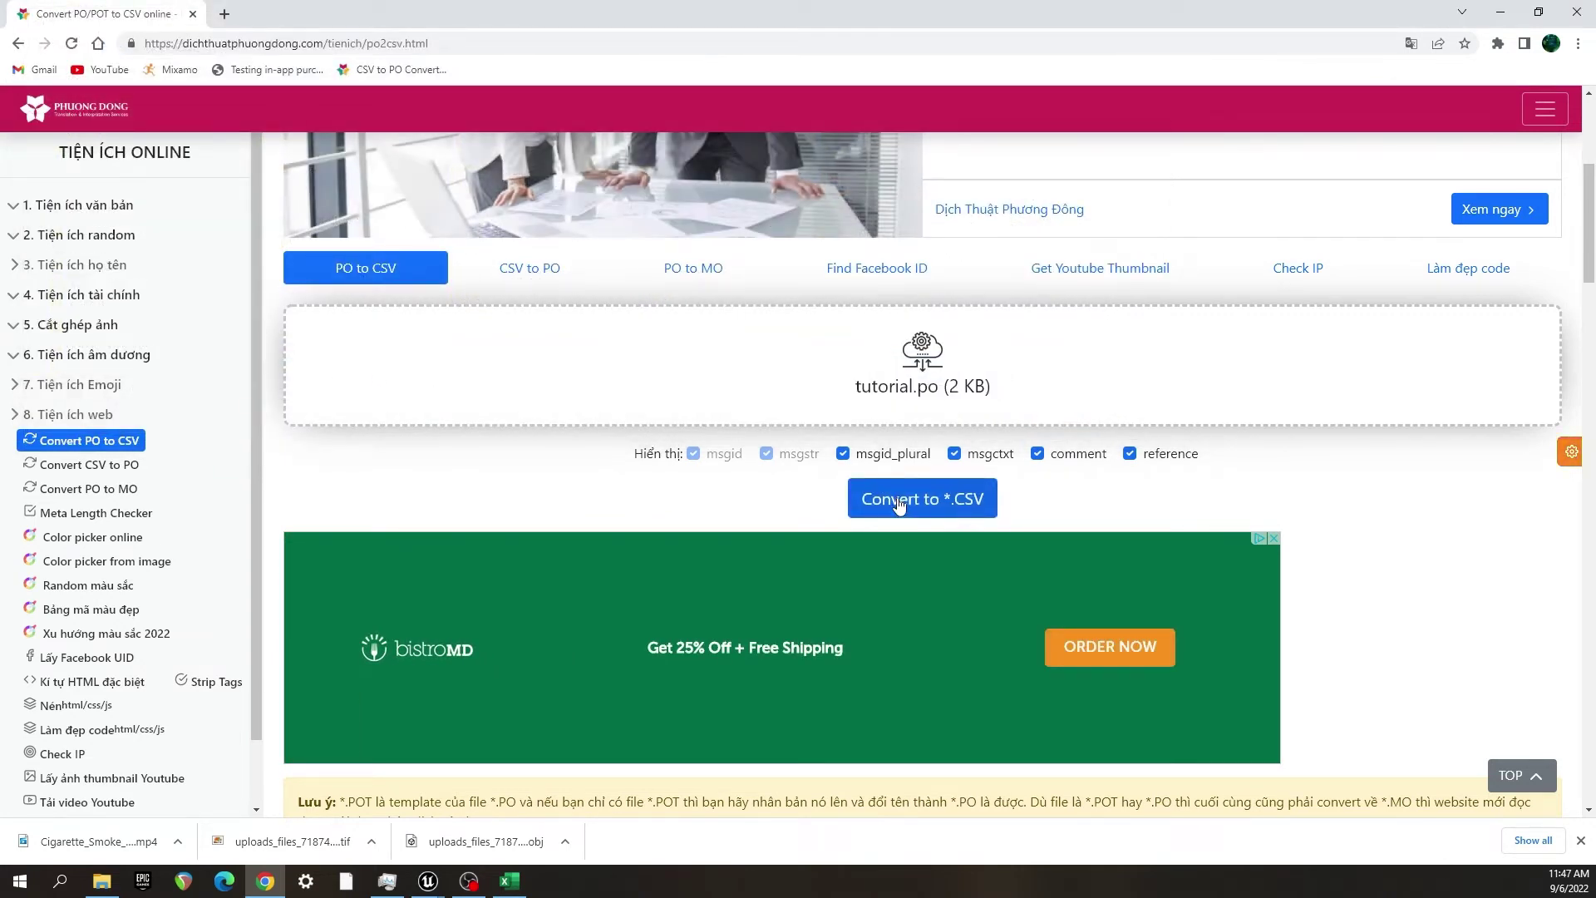
left_click(926, 504)
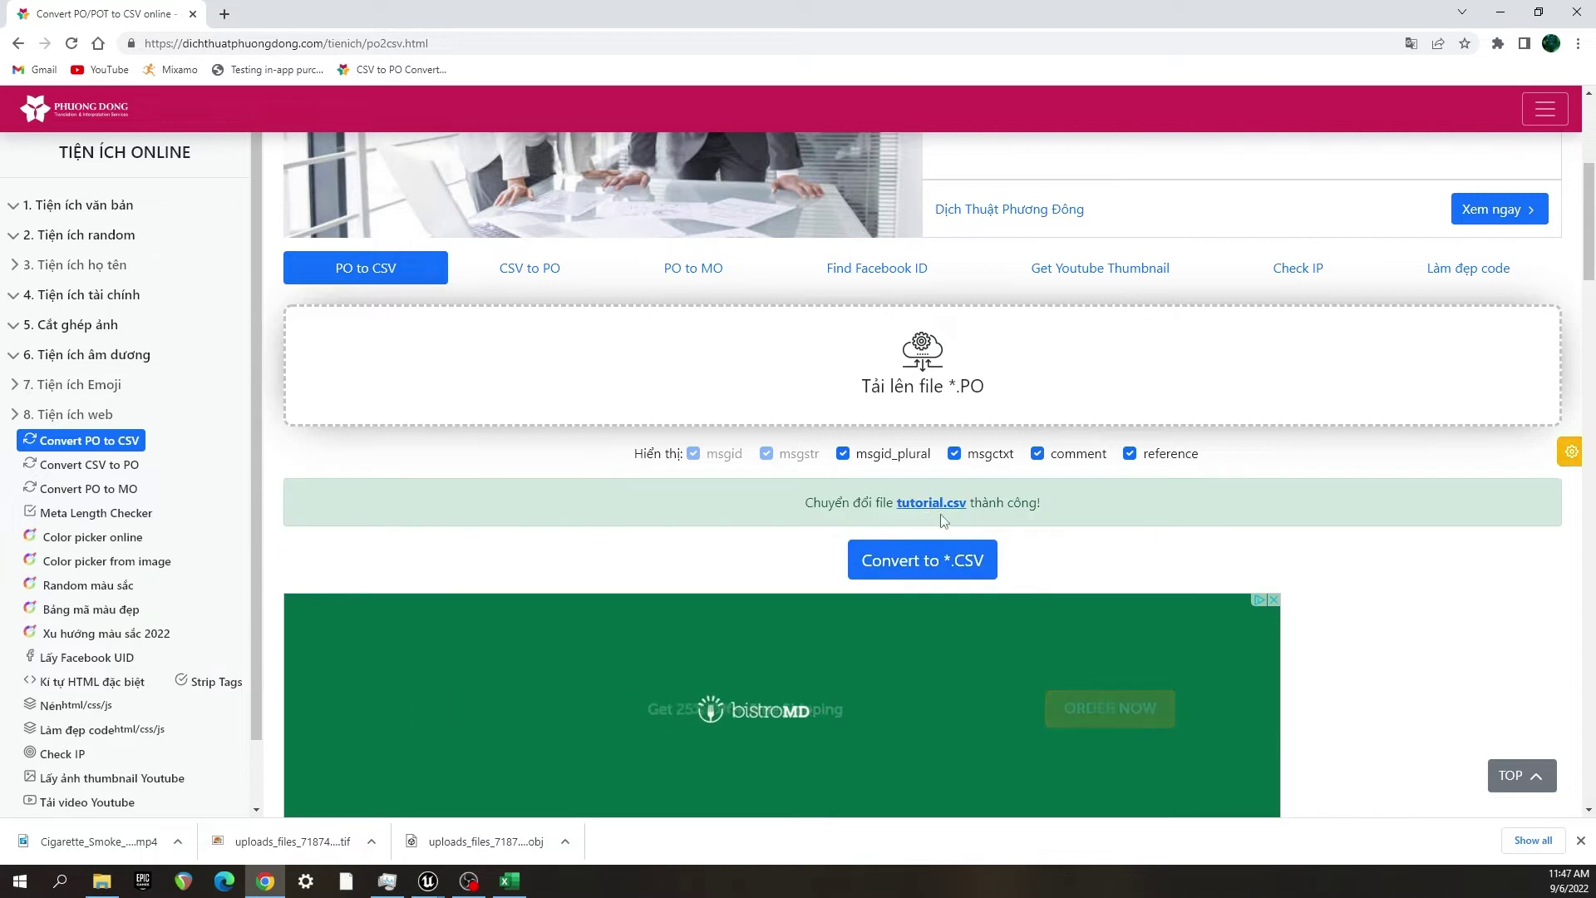
left_click(933, 503)
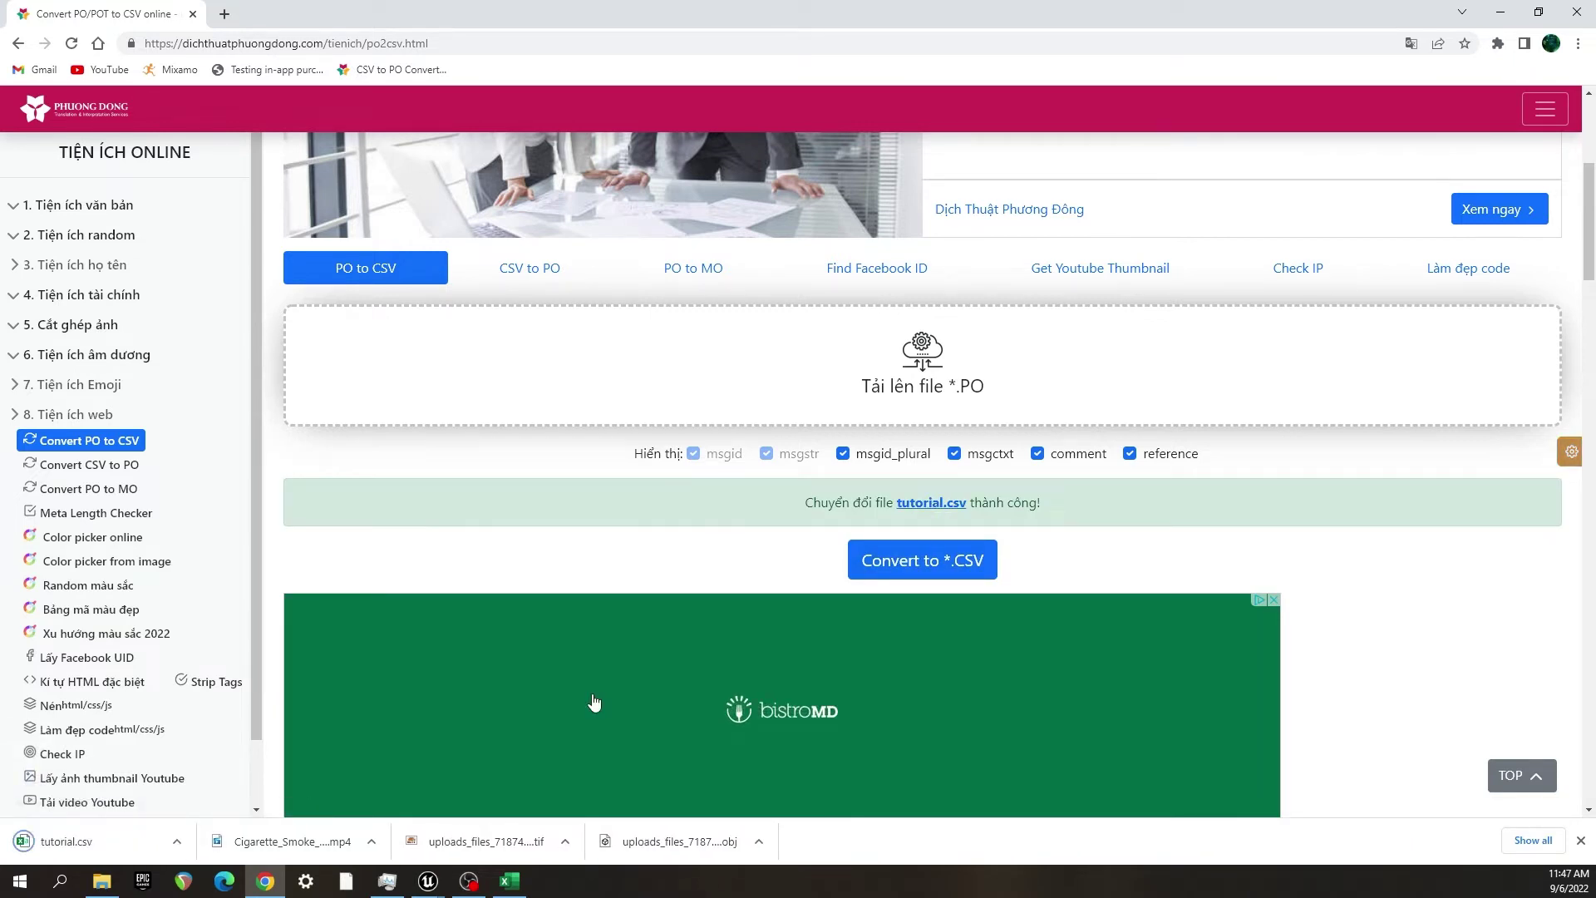
- In the TutorialCsv spreadsheet, widen column B so the full source strings show
left_click(512, 881)
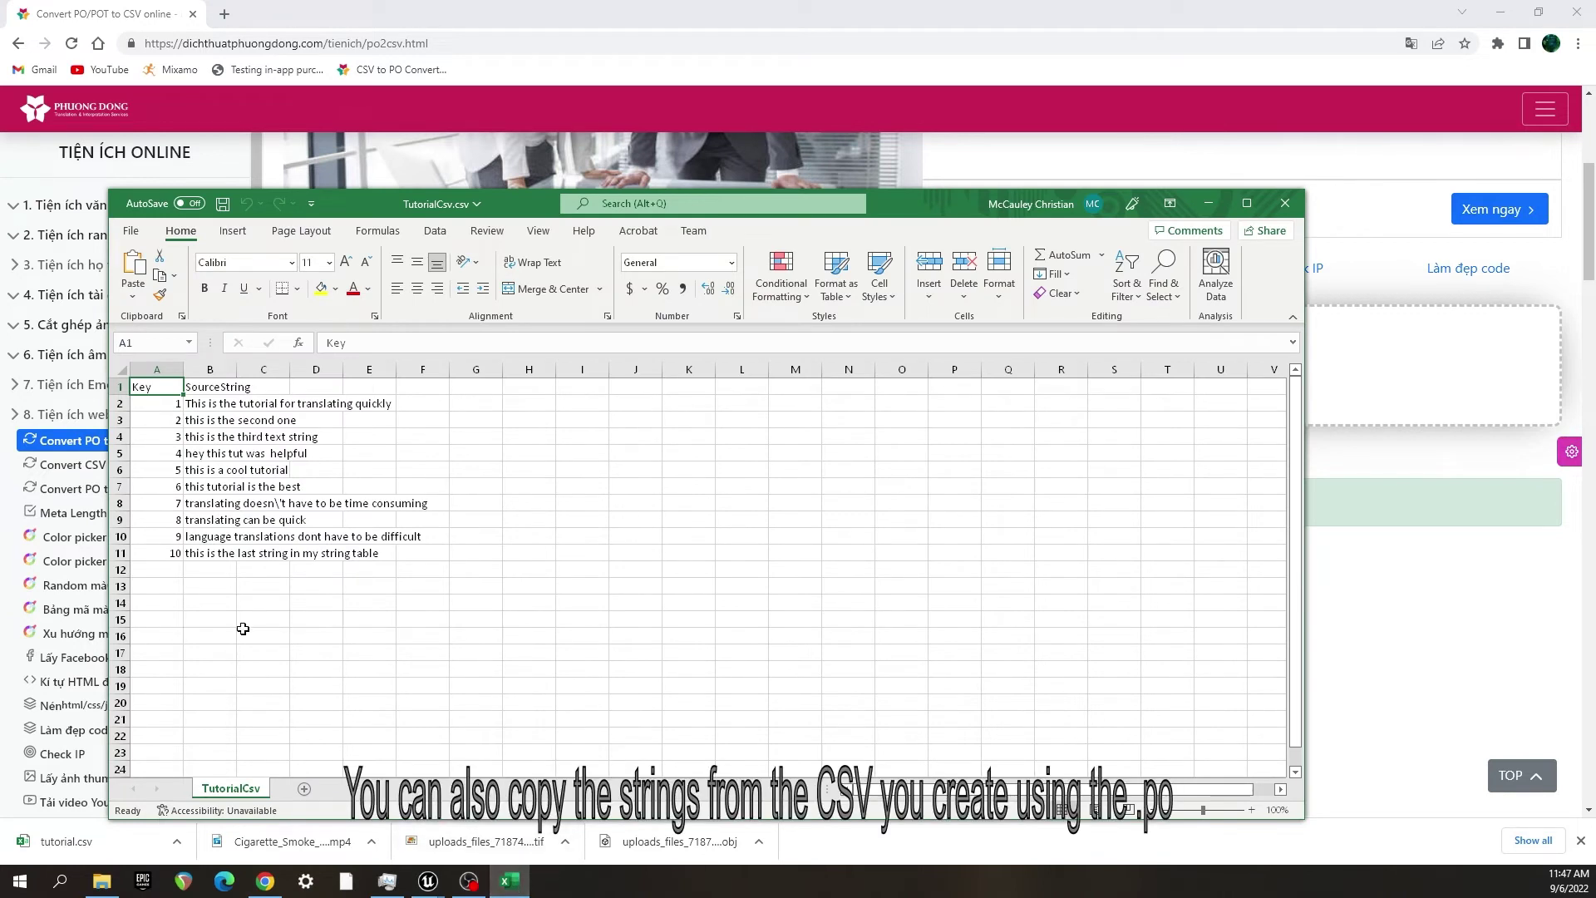
left_click(386, 555)
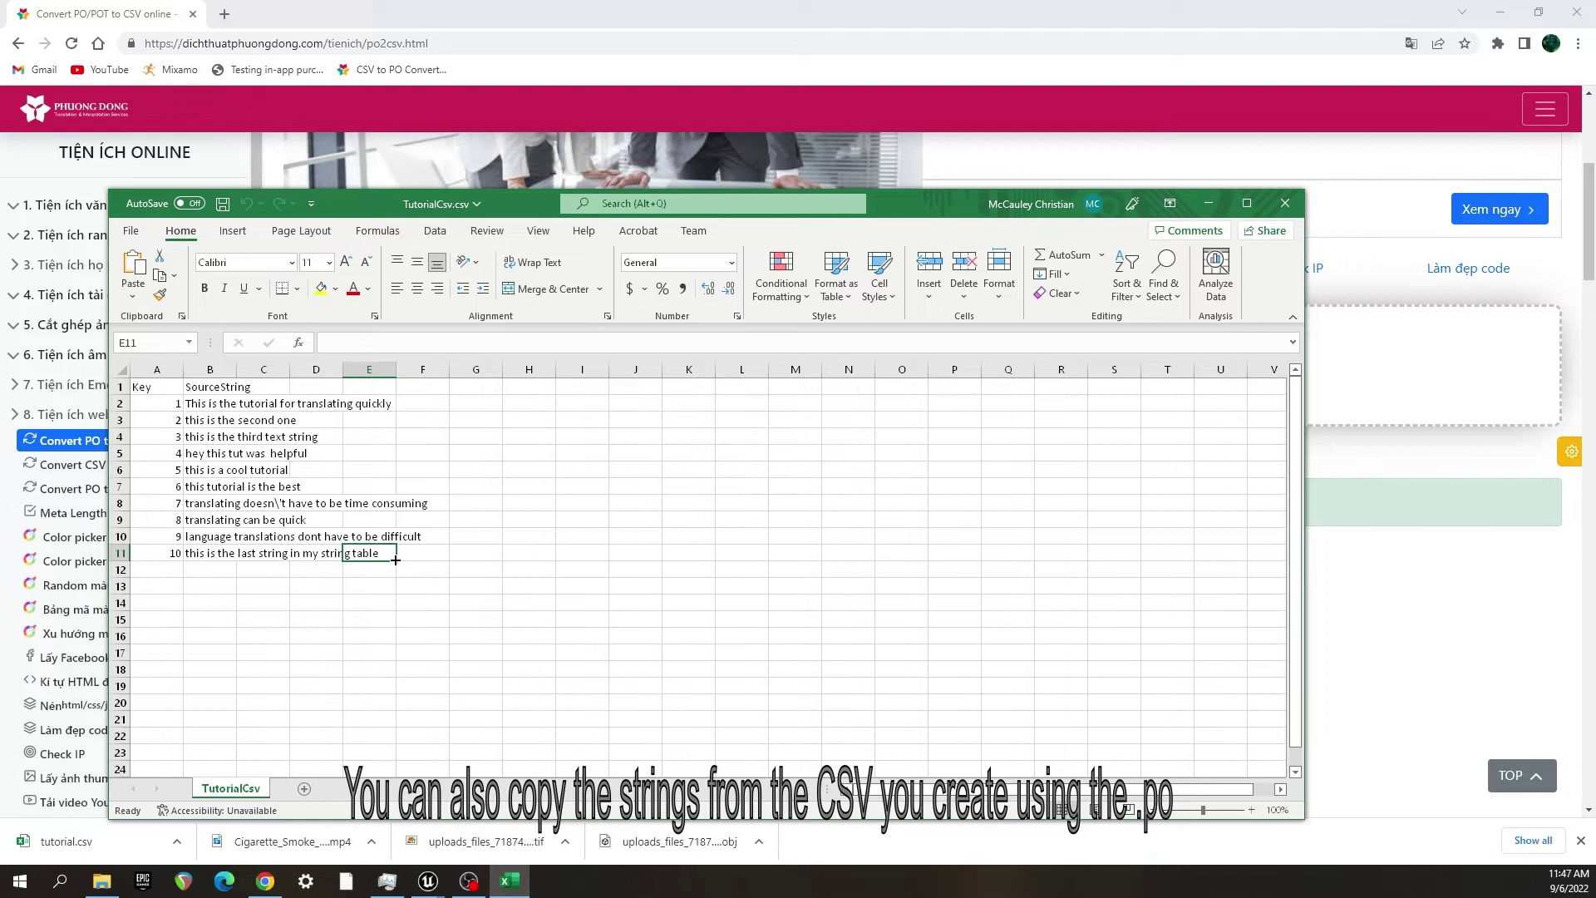
left_click_drag(396, 560, 495, 575)
left_click(371, 550)
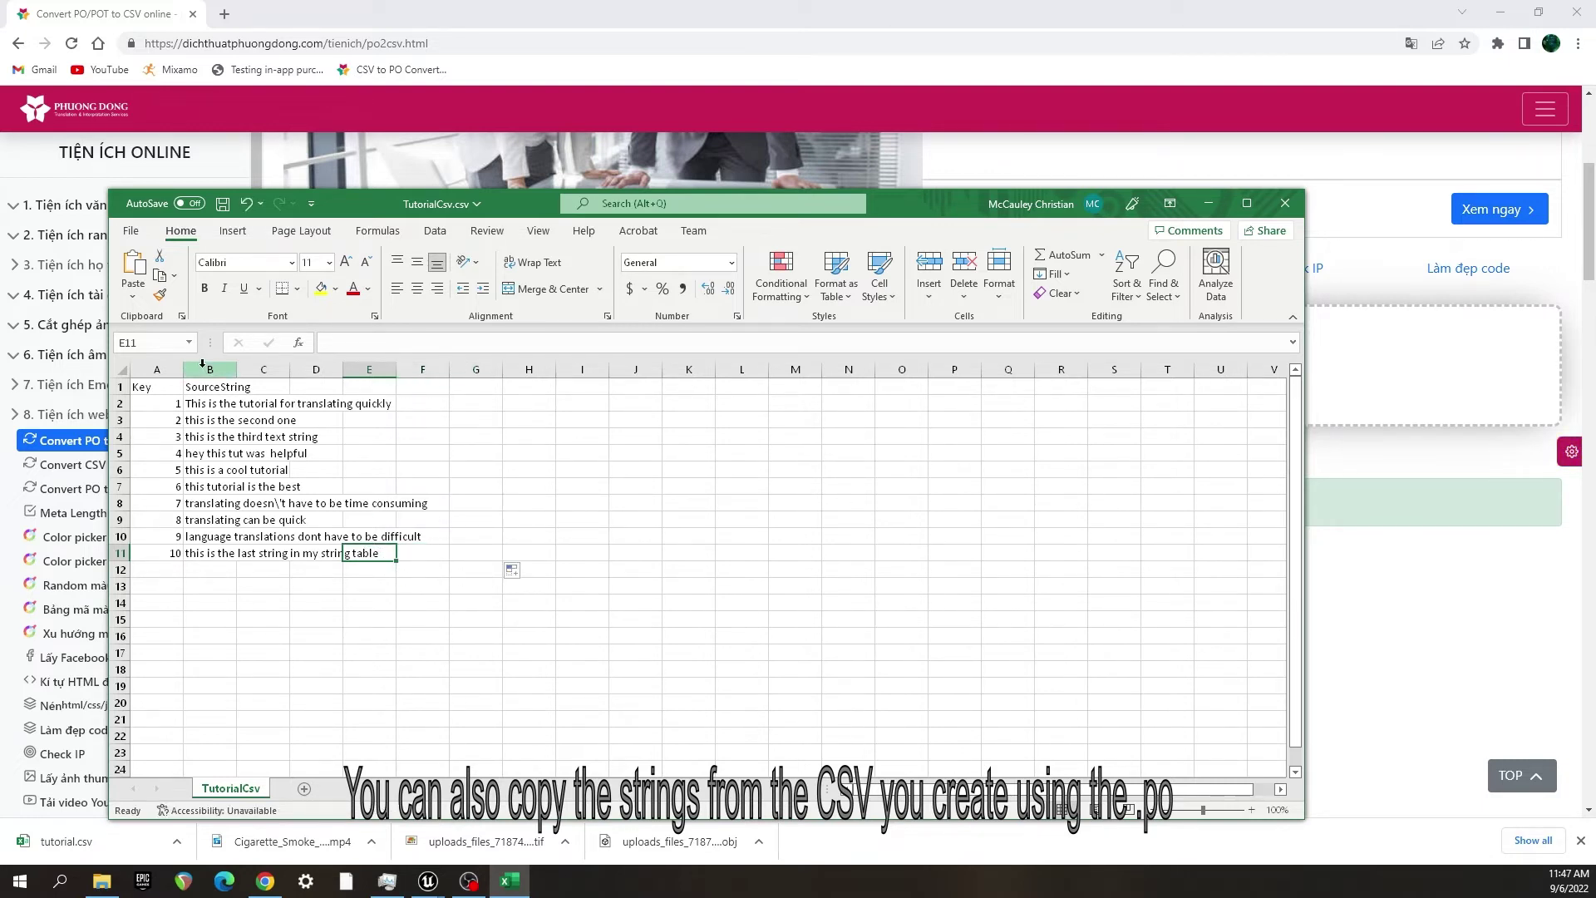
left_click_drag(237, 369, 507, 394)
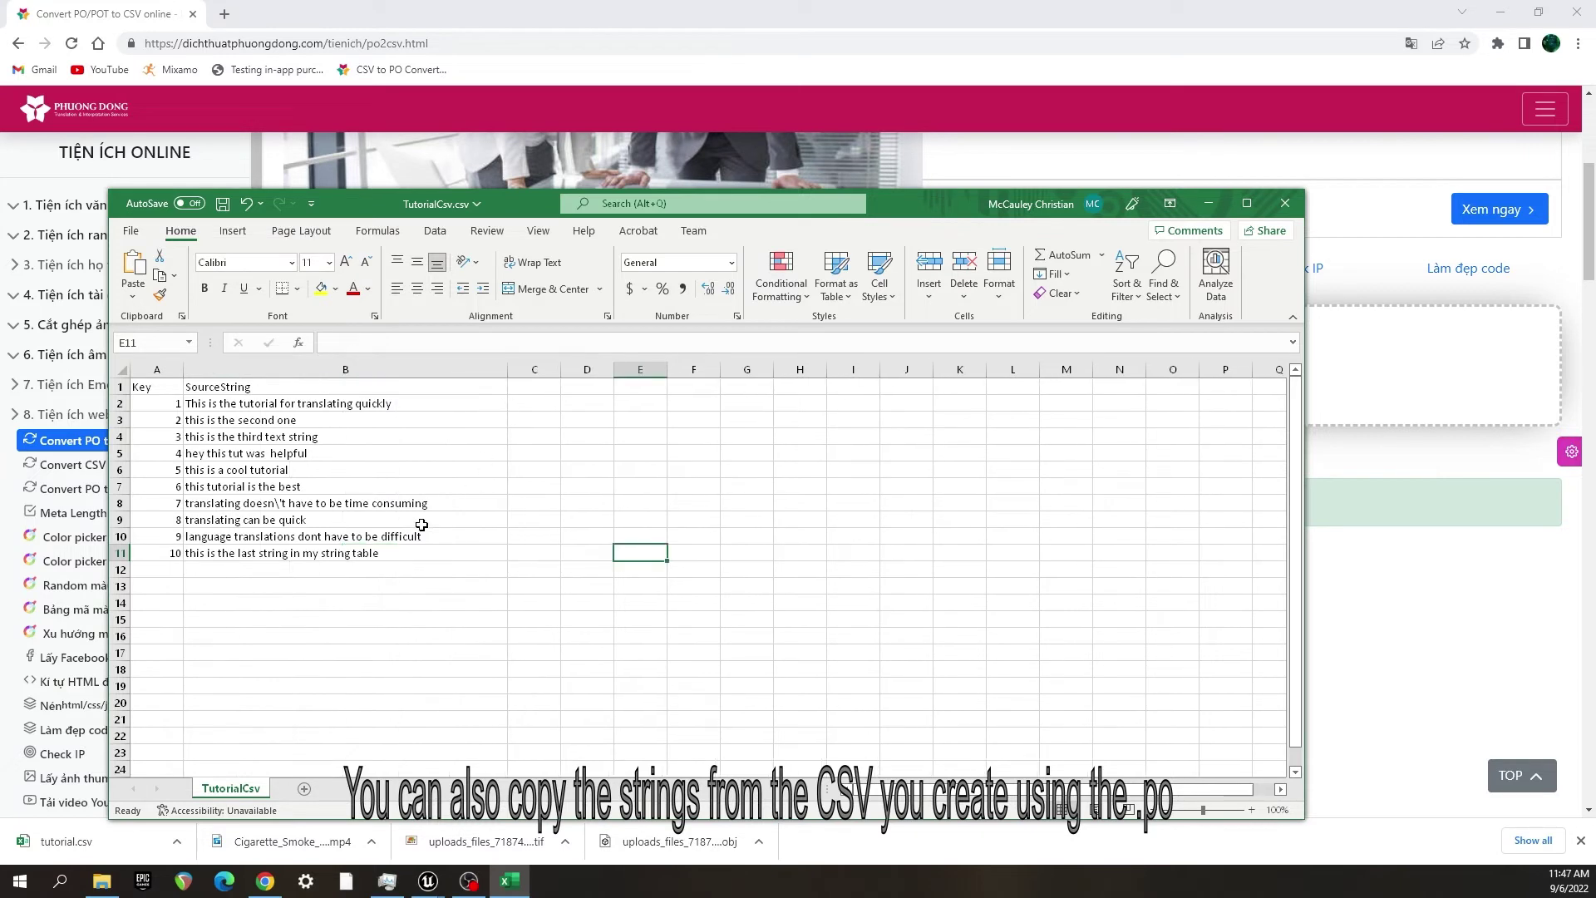
- Select the source strings in B2:B11 and copy them
left_click(464, 553)
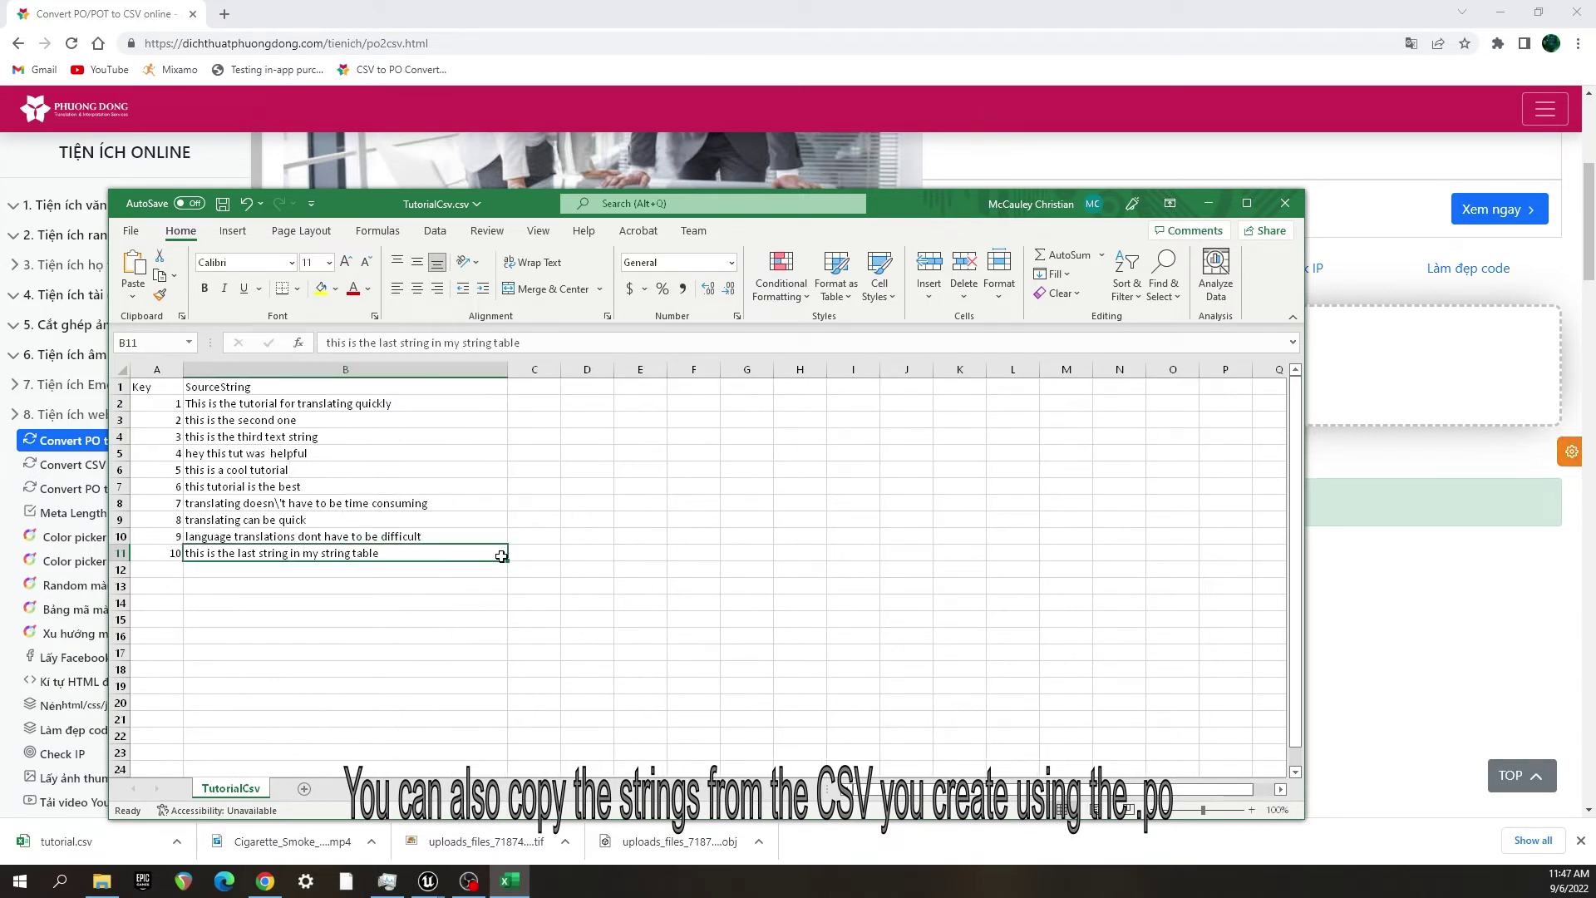
left_click_drag(502, 556, 313, 399)
left_click_drag(398, 554, 203, 412)
right_click(204, 415)
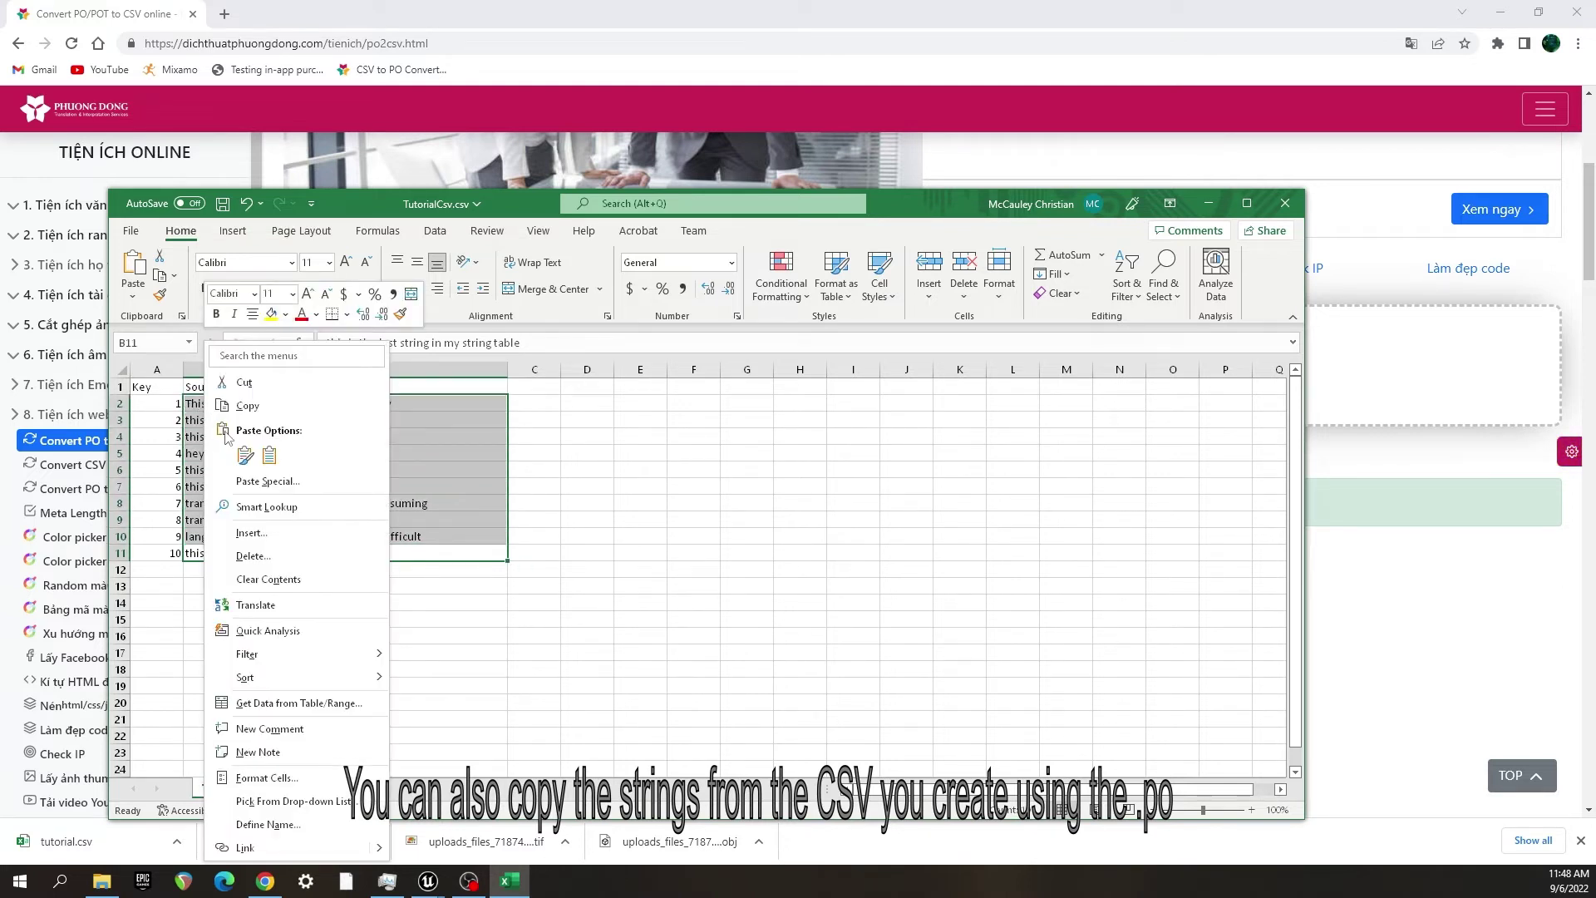
left_click(247, 406)
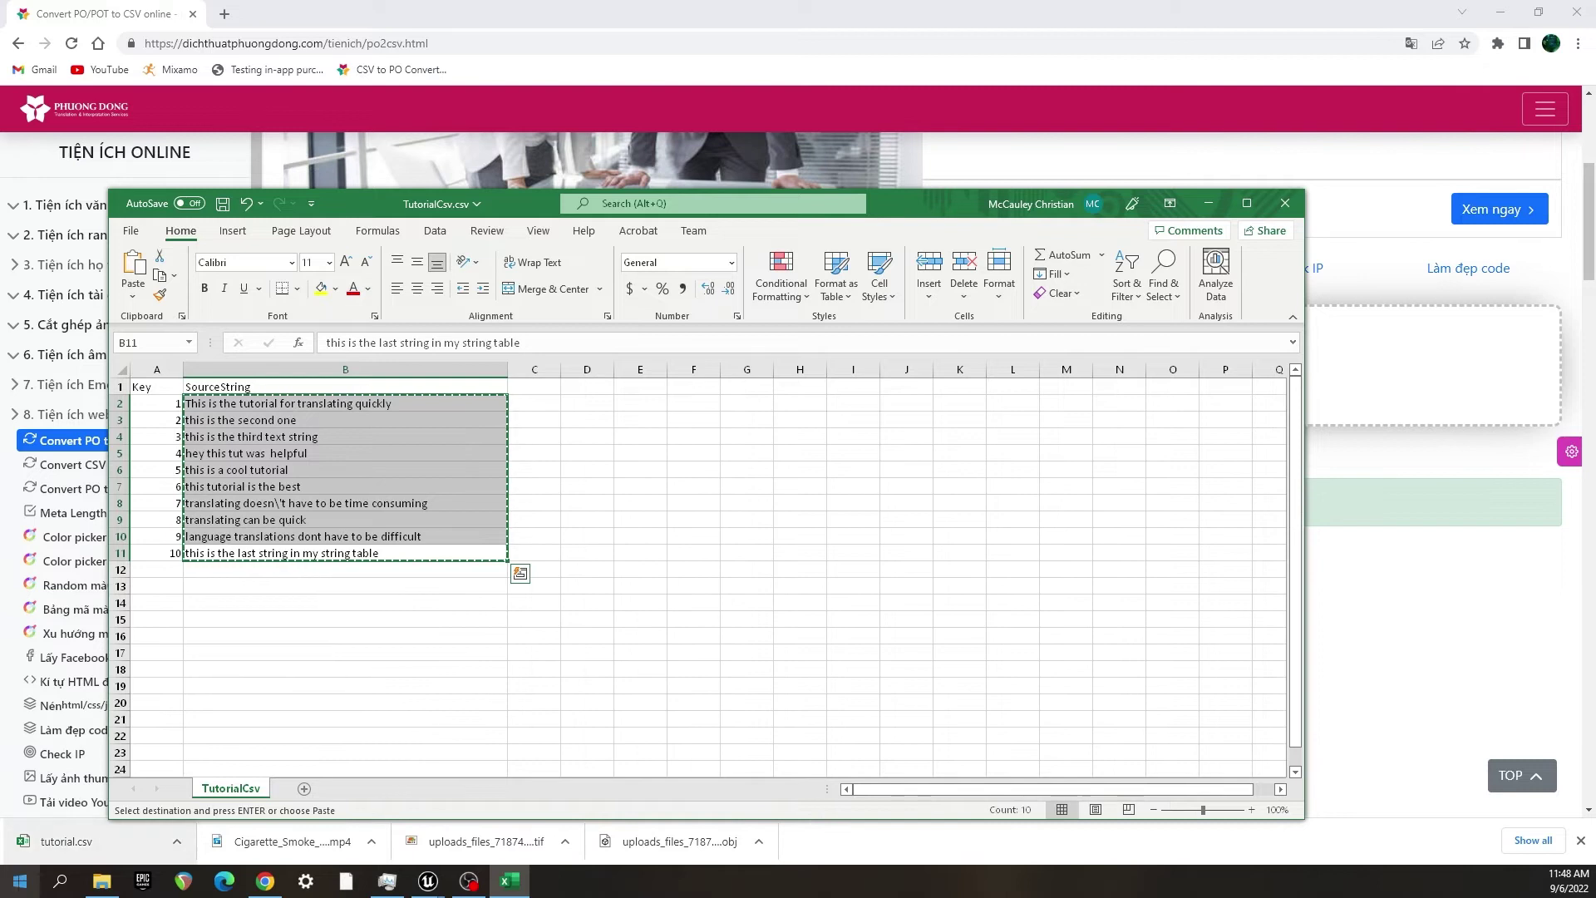
key("super")
- Launch Word maximized and paste the ten copied strings into a new document
type("word")
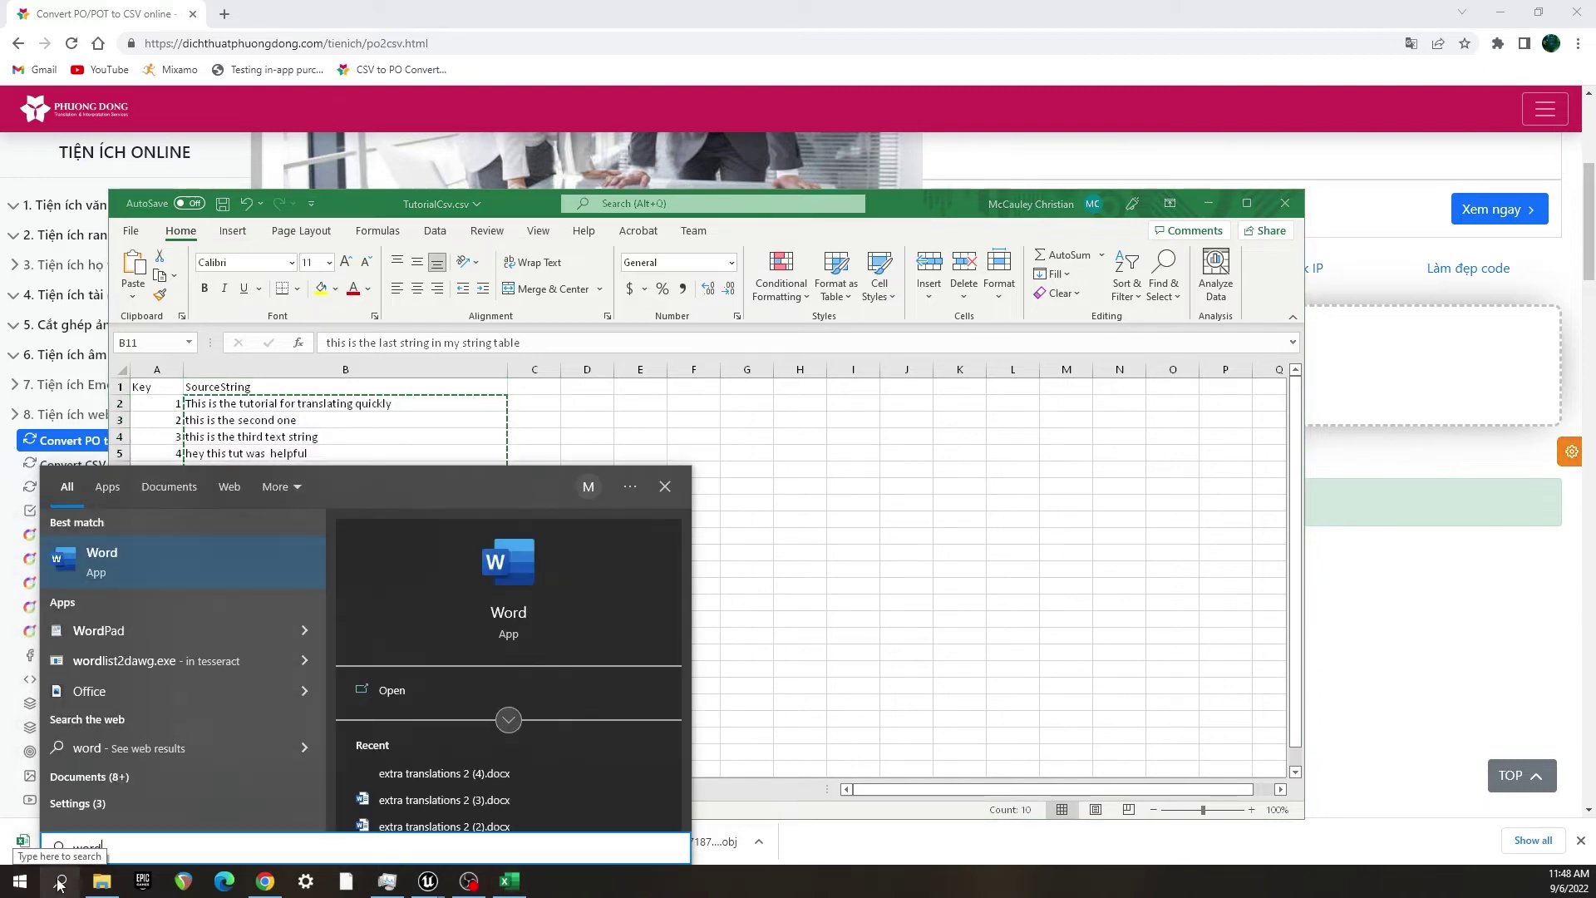
key("Return")
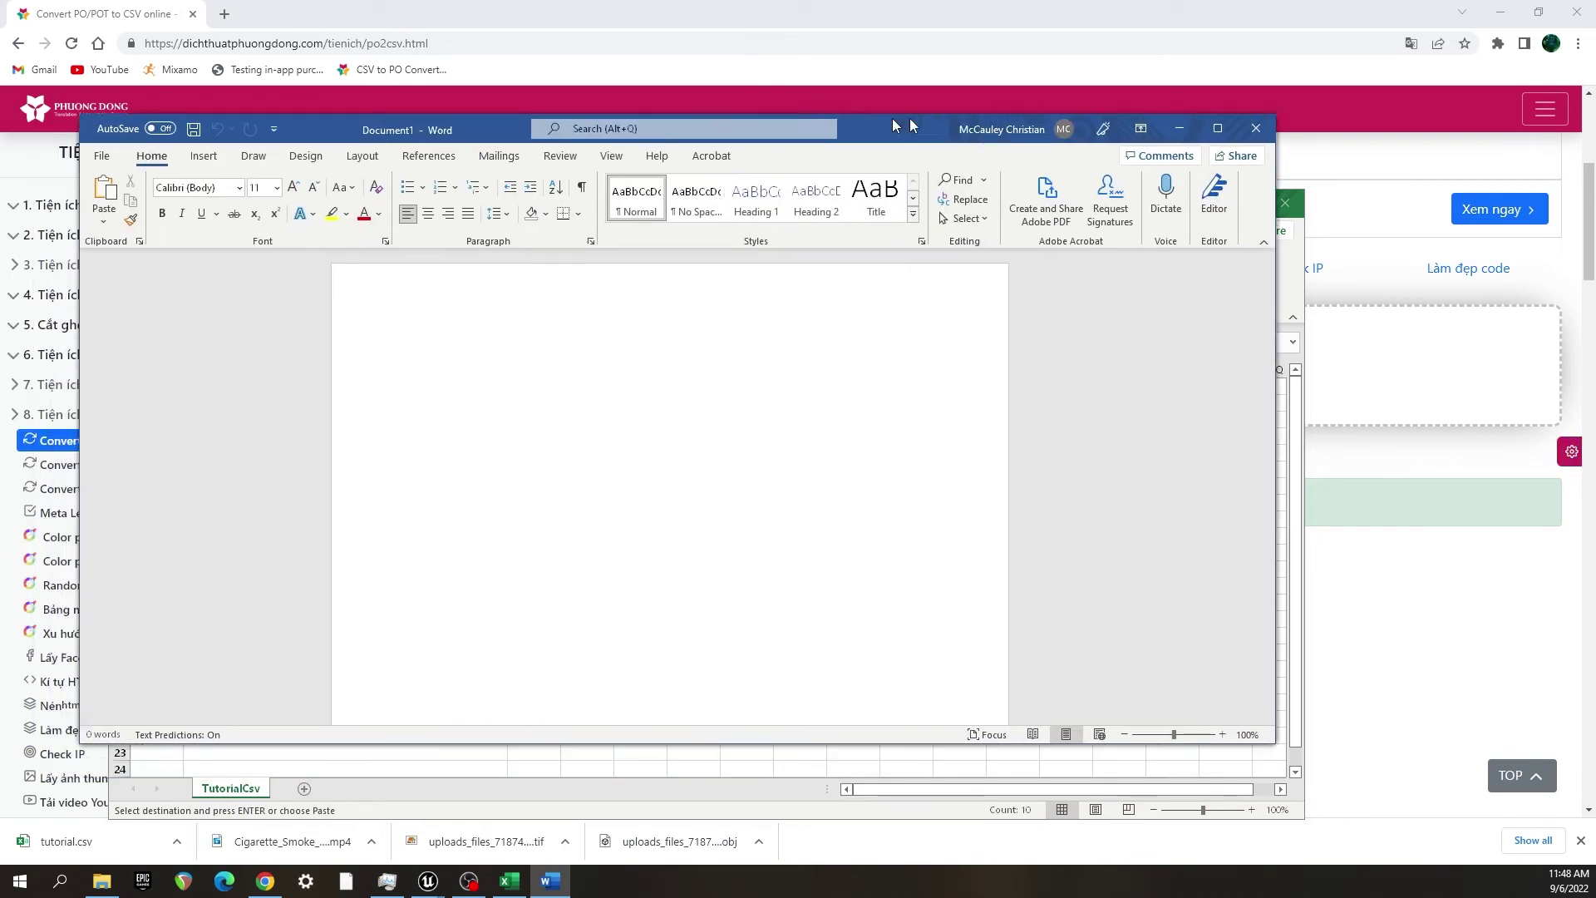
left_click_drag(894, 125, 981, 128)
left_click(1305, 128)
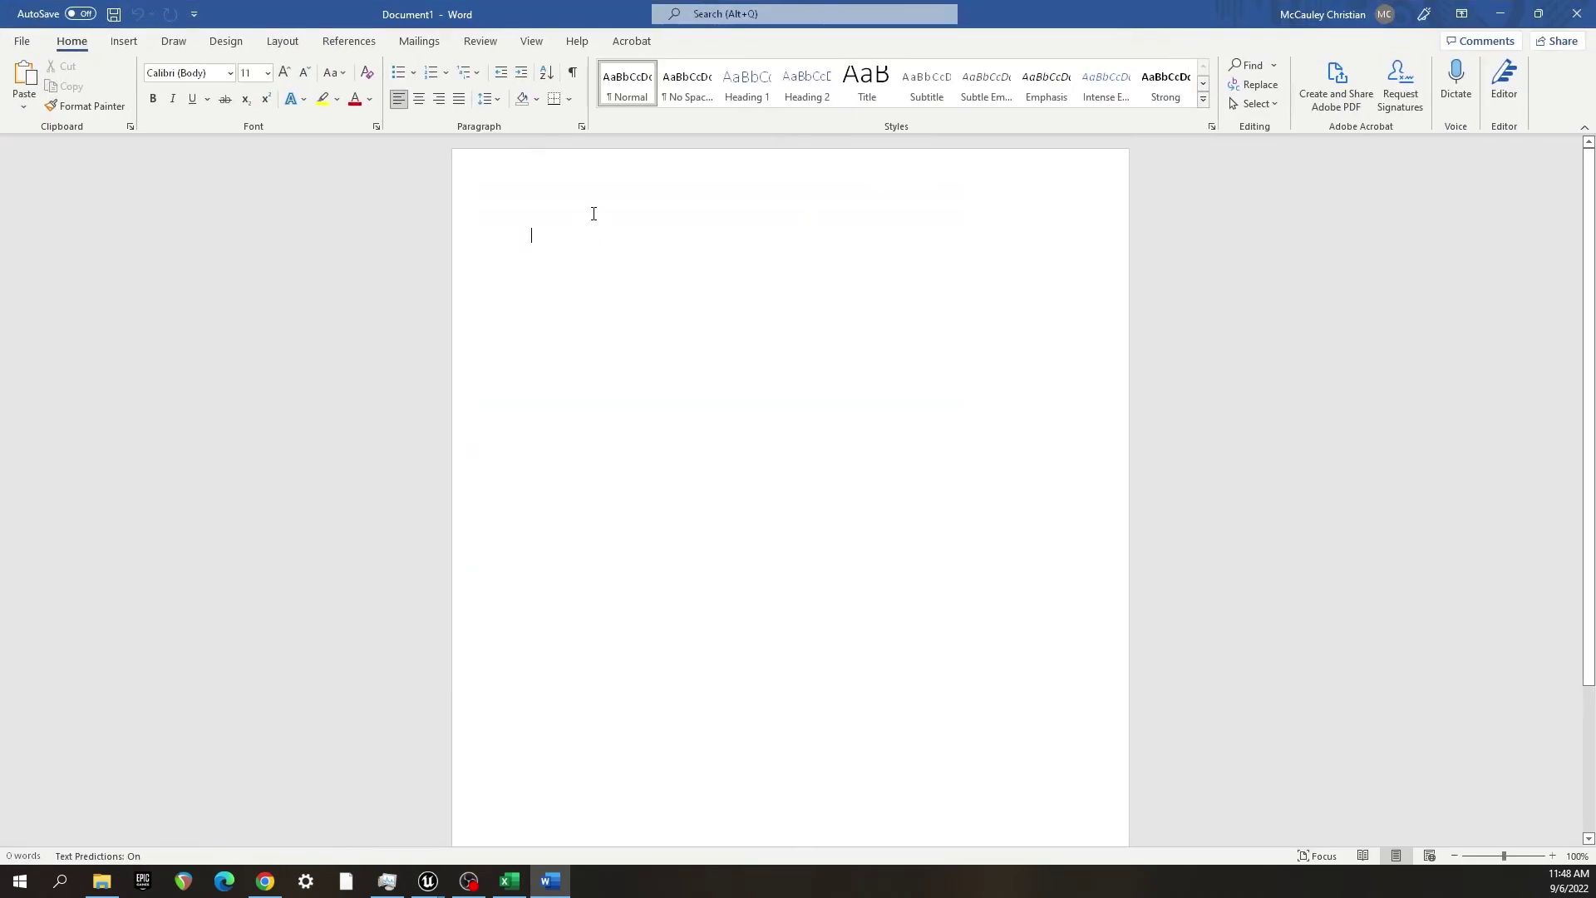
right_click(571, 234)
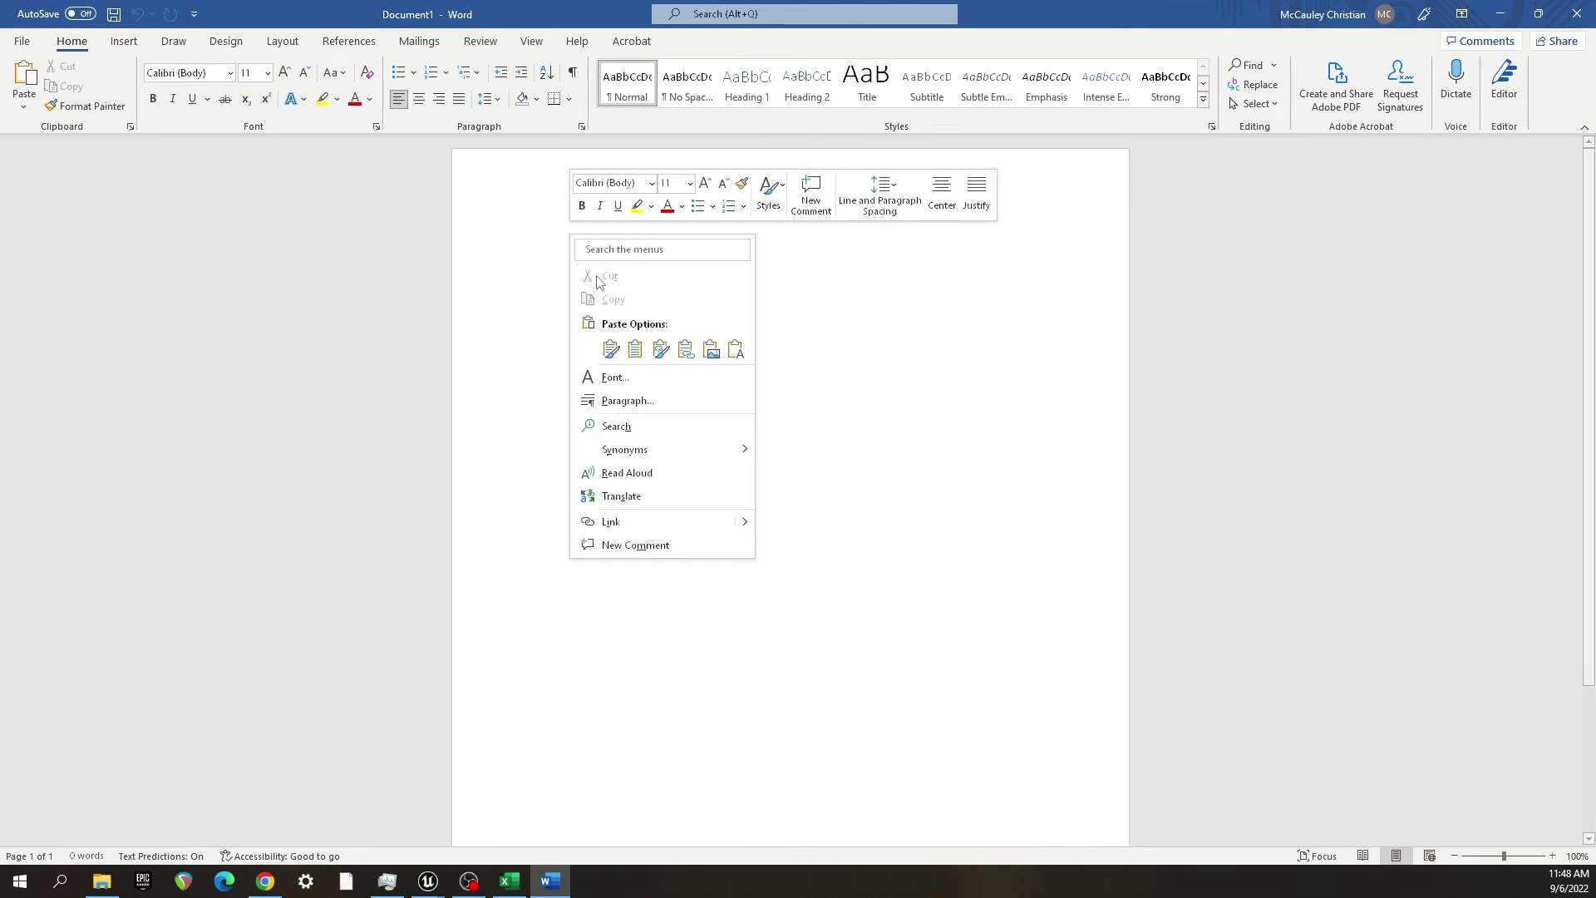
left_click(637, 355)
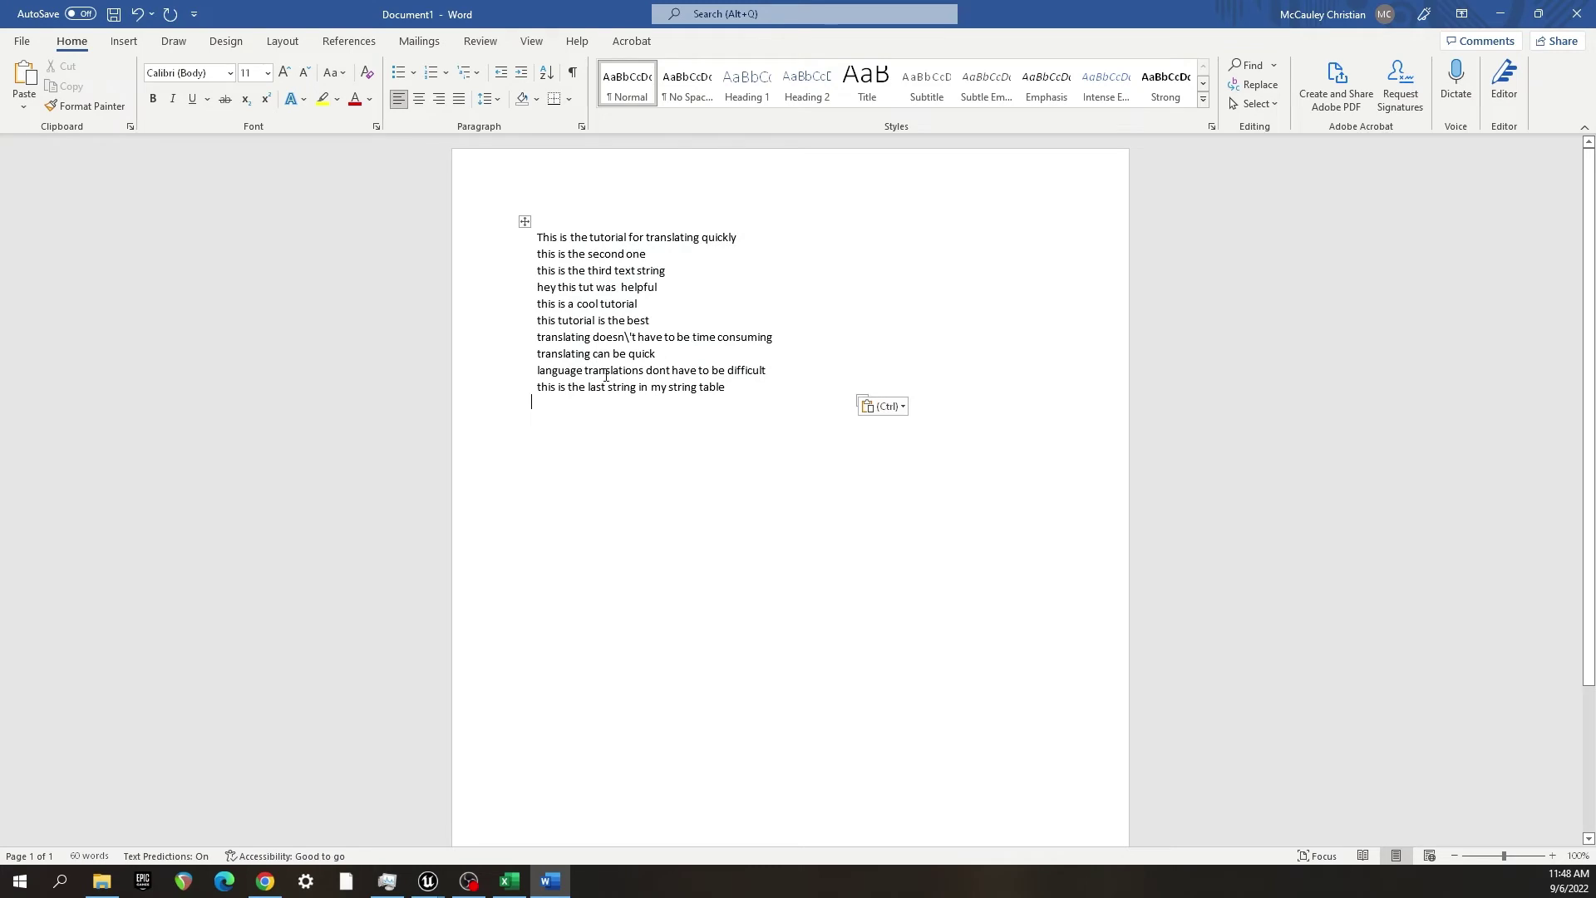
- Remove the backslash in doesn't, correct dont to don't, and fix the double space in 'was helpful'
left_click(630, 335)
key("BackSpace")
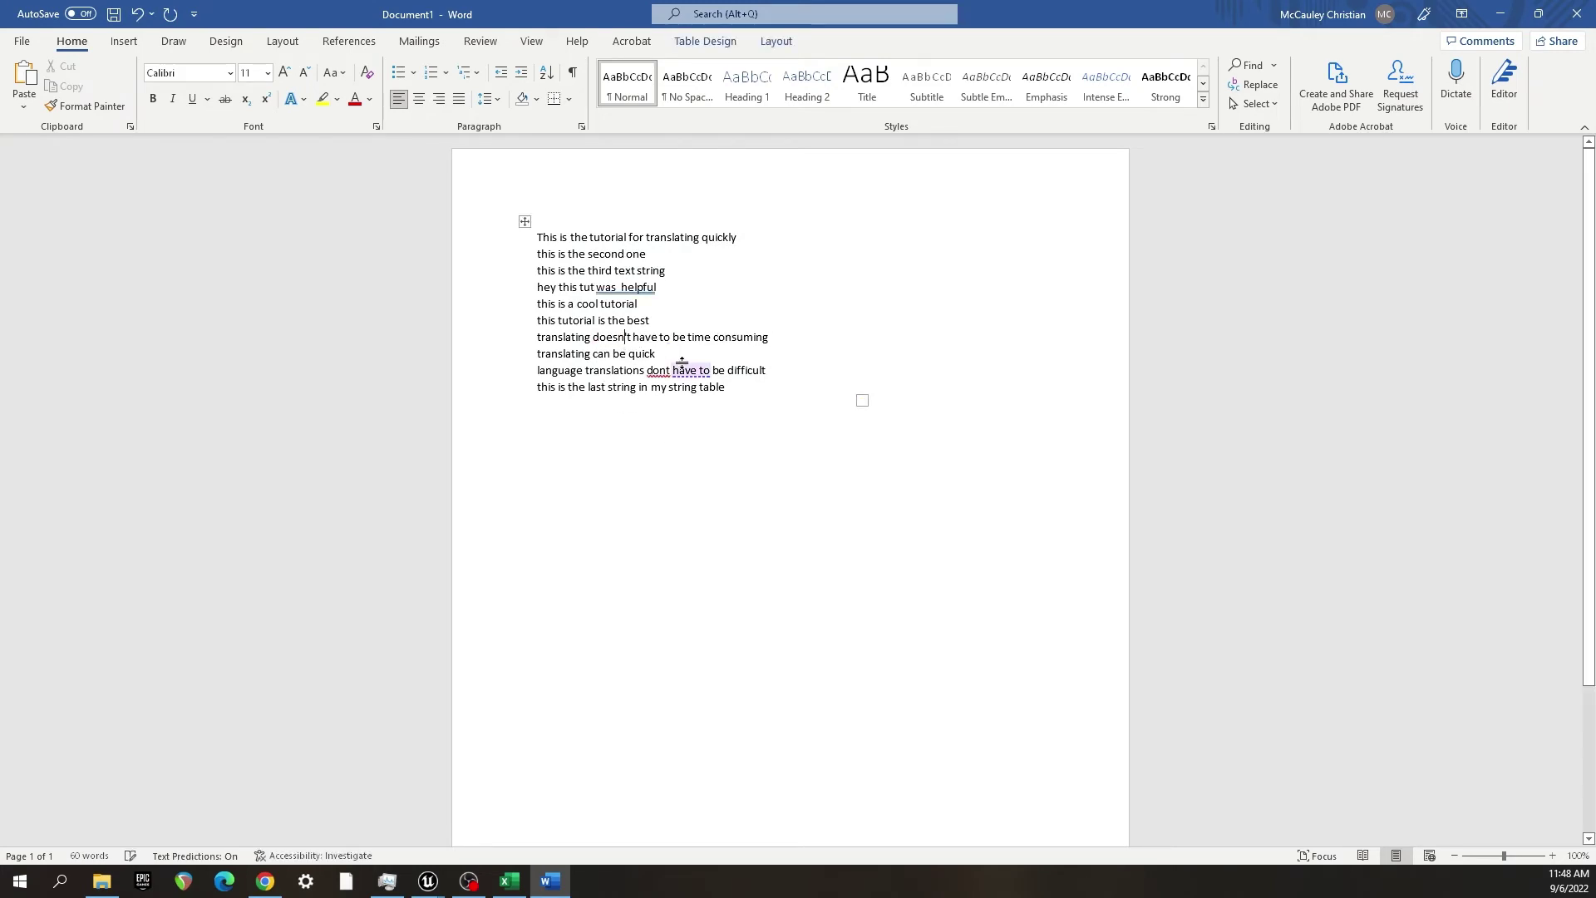
left_click(670, 371)
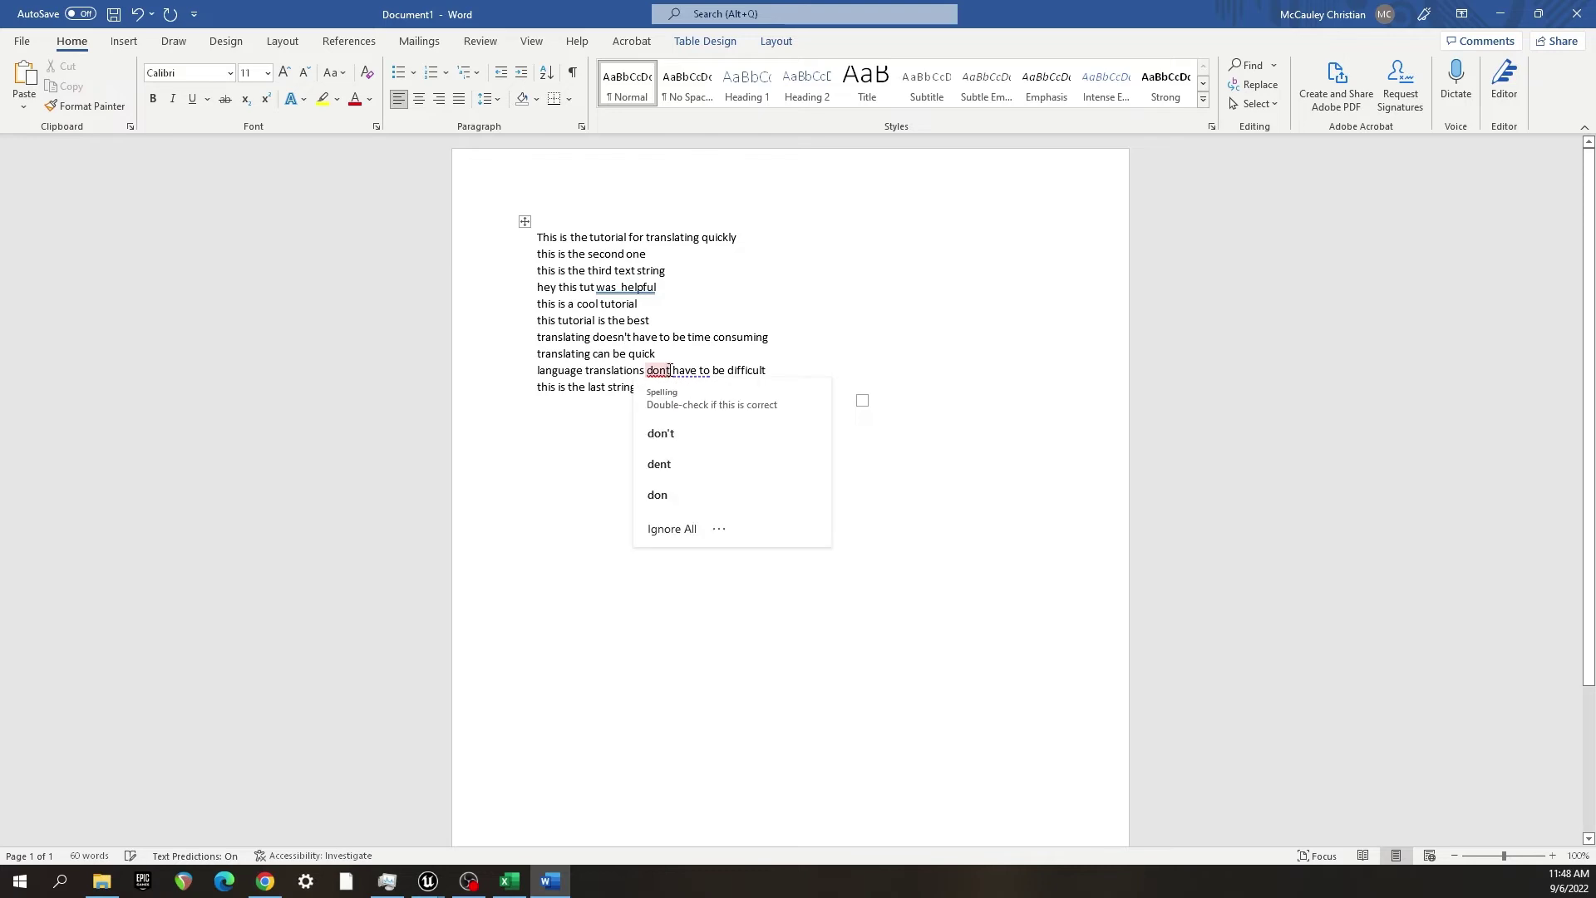
left_click(712, 426)
right_click(630, 286)
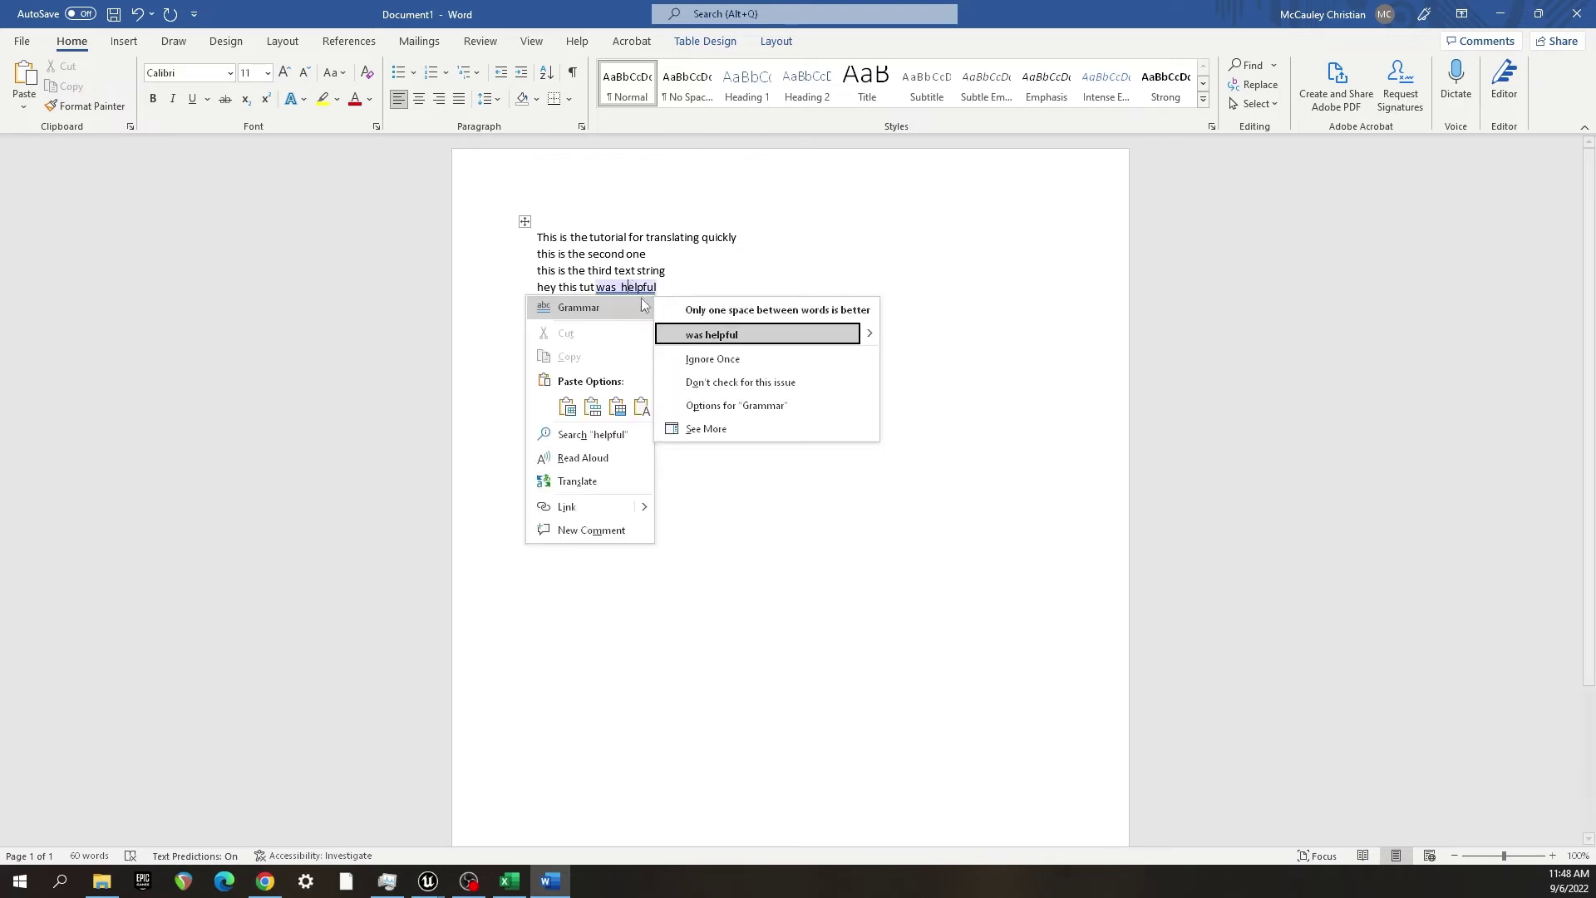
left_click(727, 331)
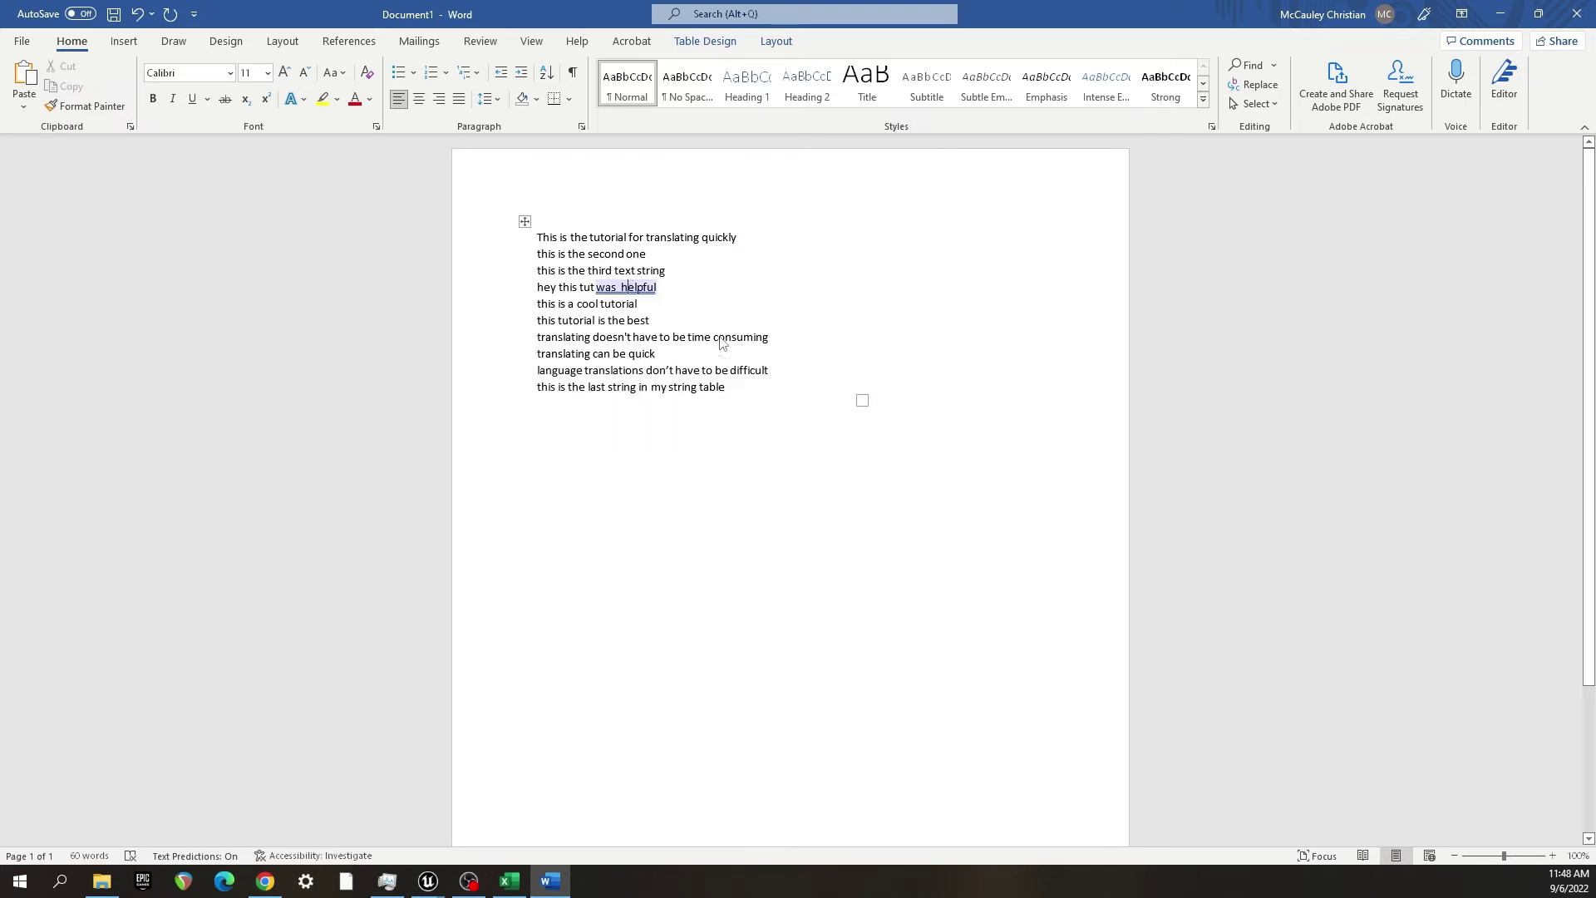
left_click(713, 446)
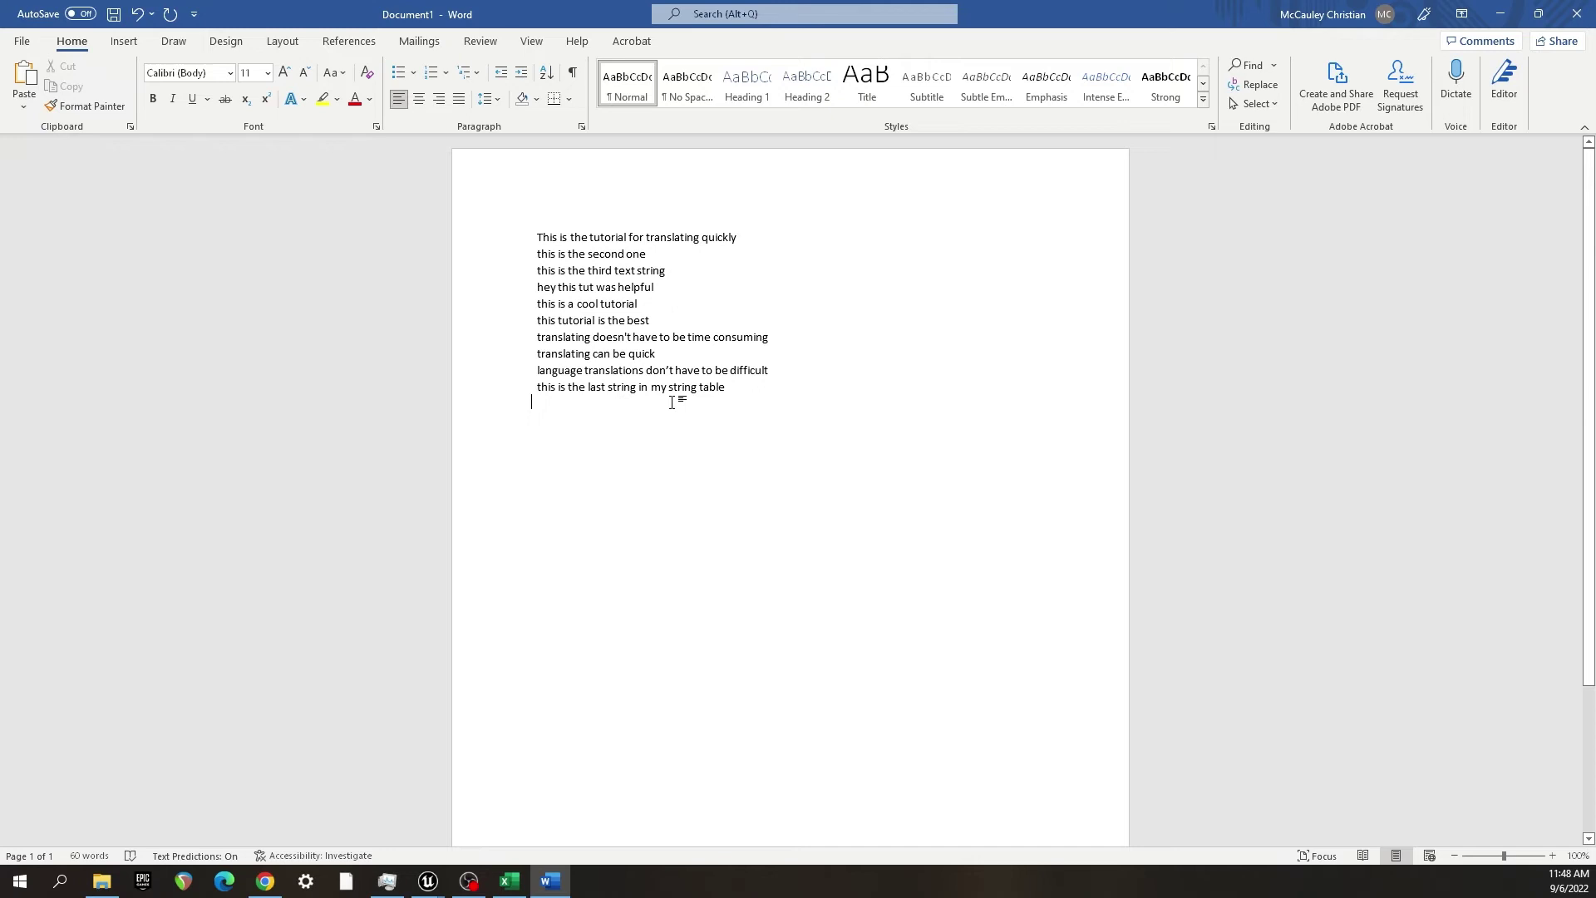
- Save As into Pictures, replacing the default file name with 'tutorial' to create tutorial.docx
left_click(22, 42)
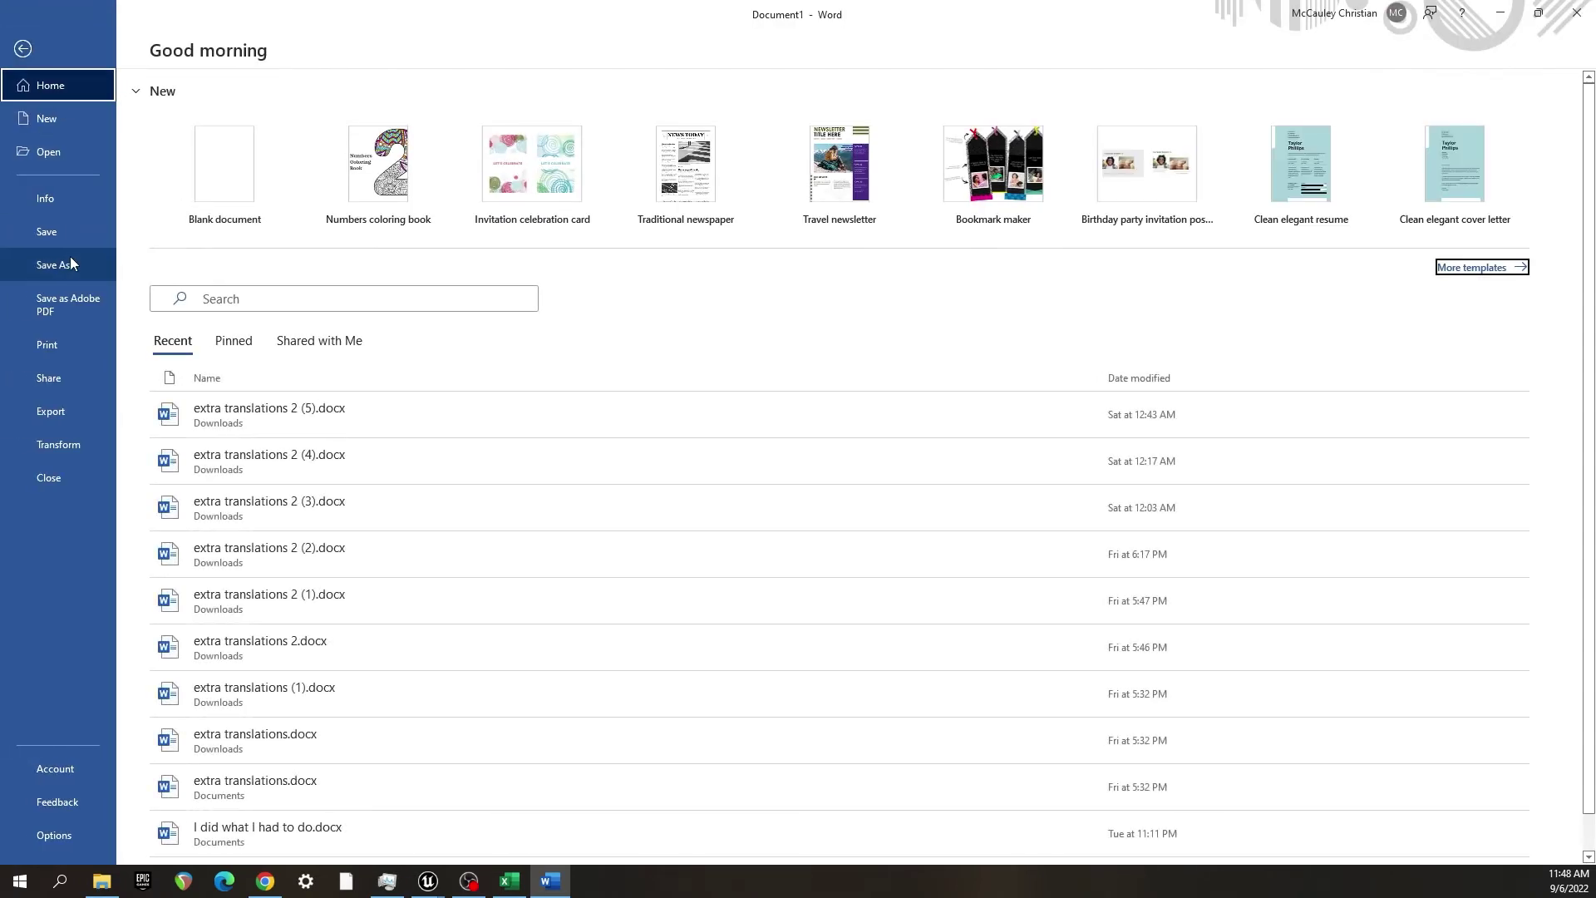
left_click(70, 261)
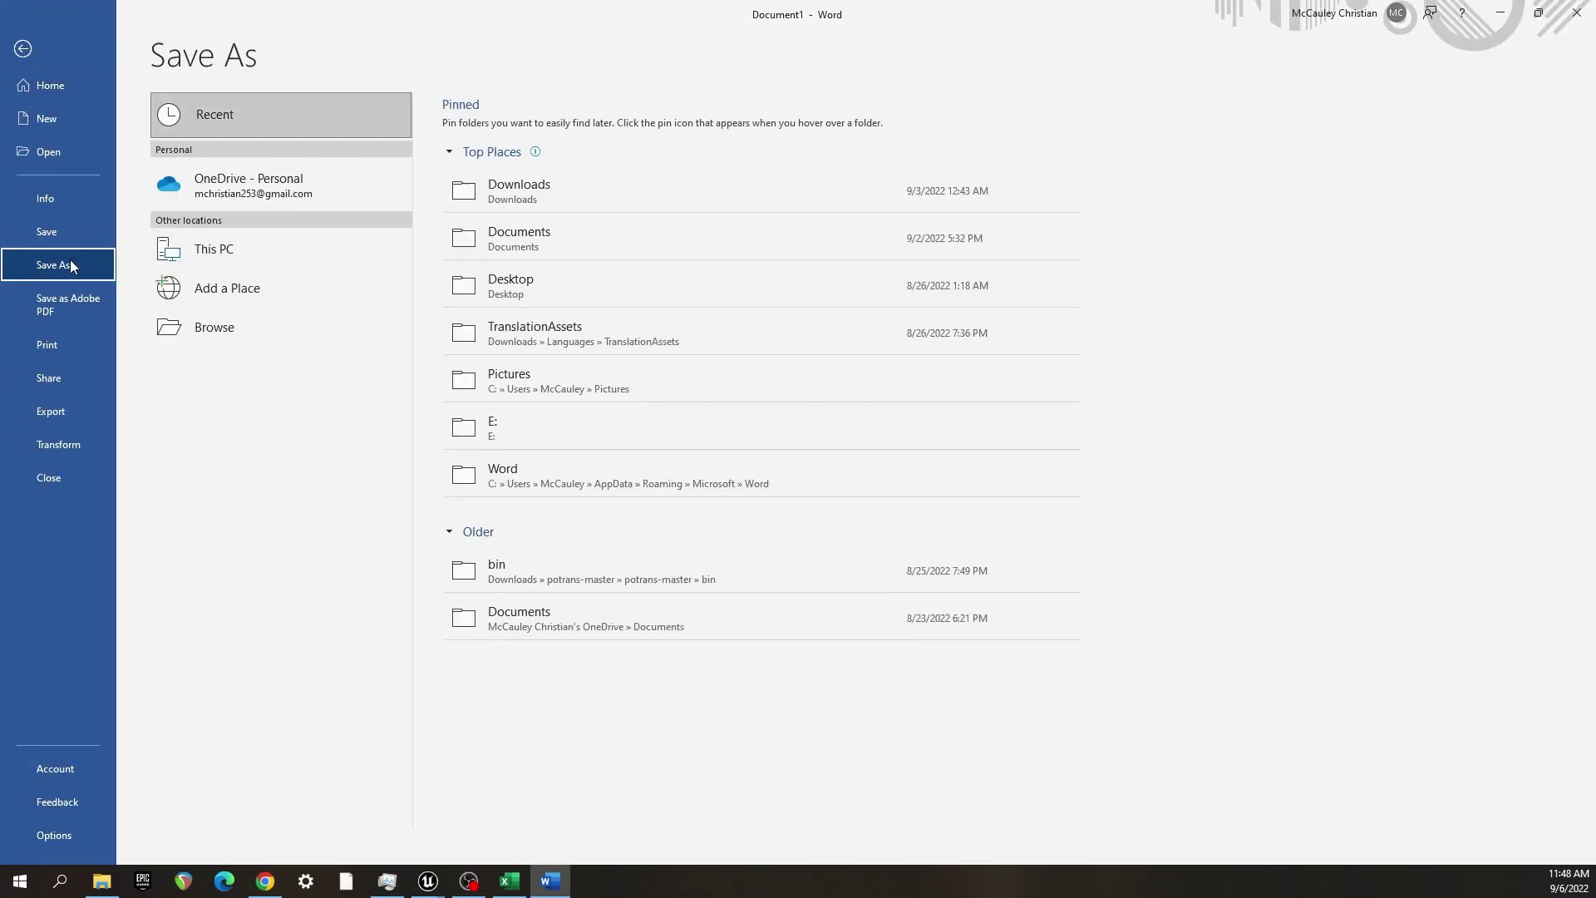
left_click(317, 326)
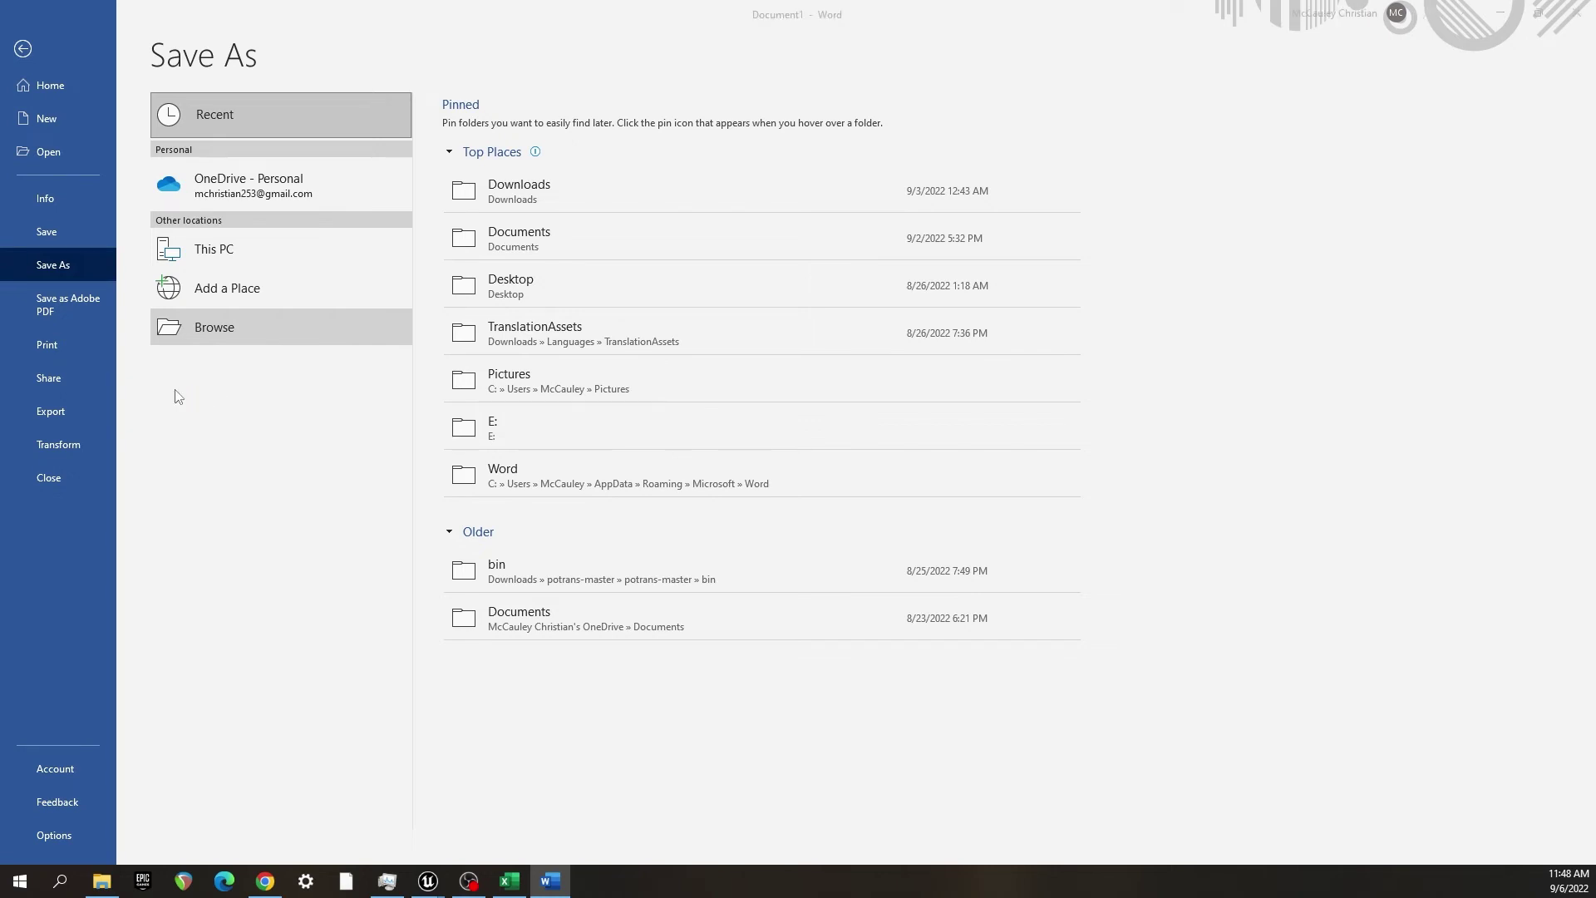
left_click(229, 332)
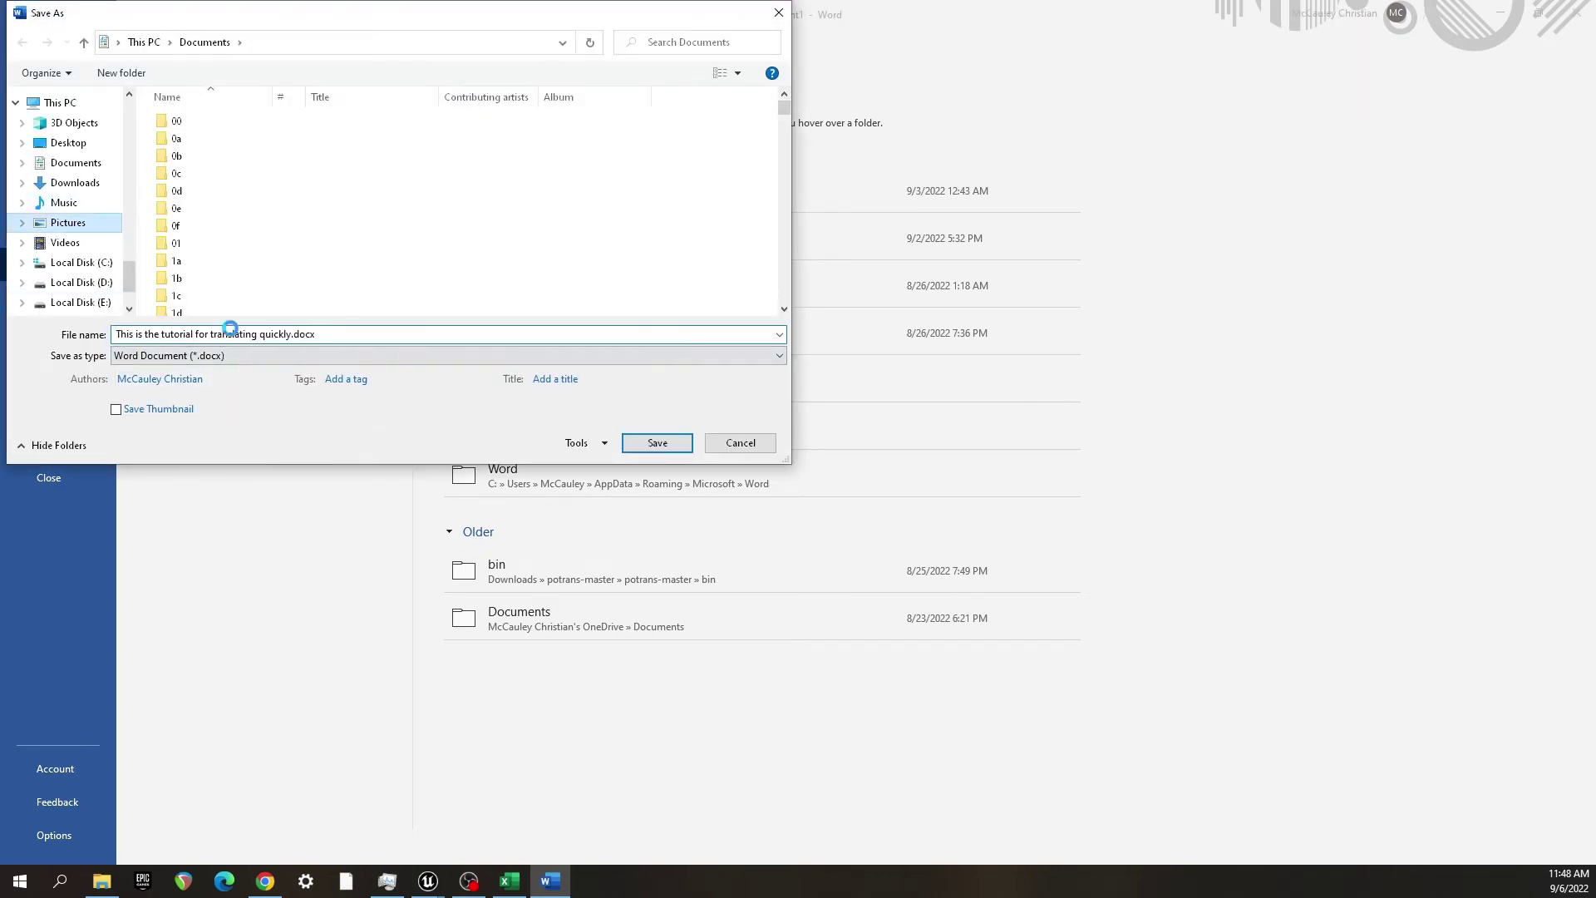
left_click(288, 335)
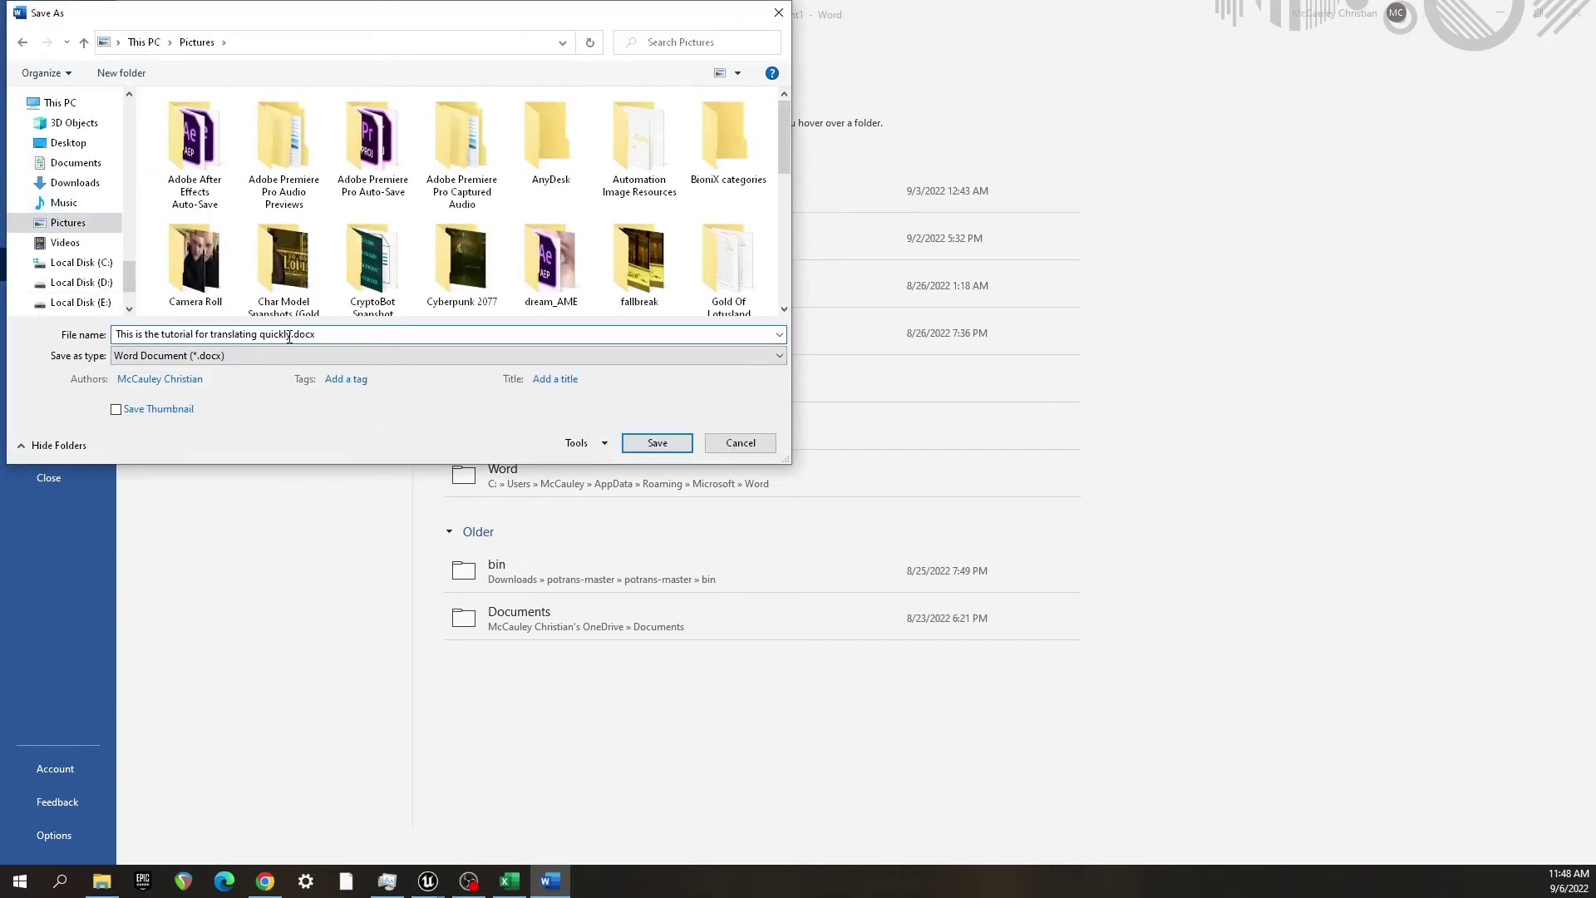
left_click_drag(291, 335, 71, 342)
key("BackSpace")
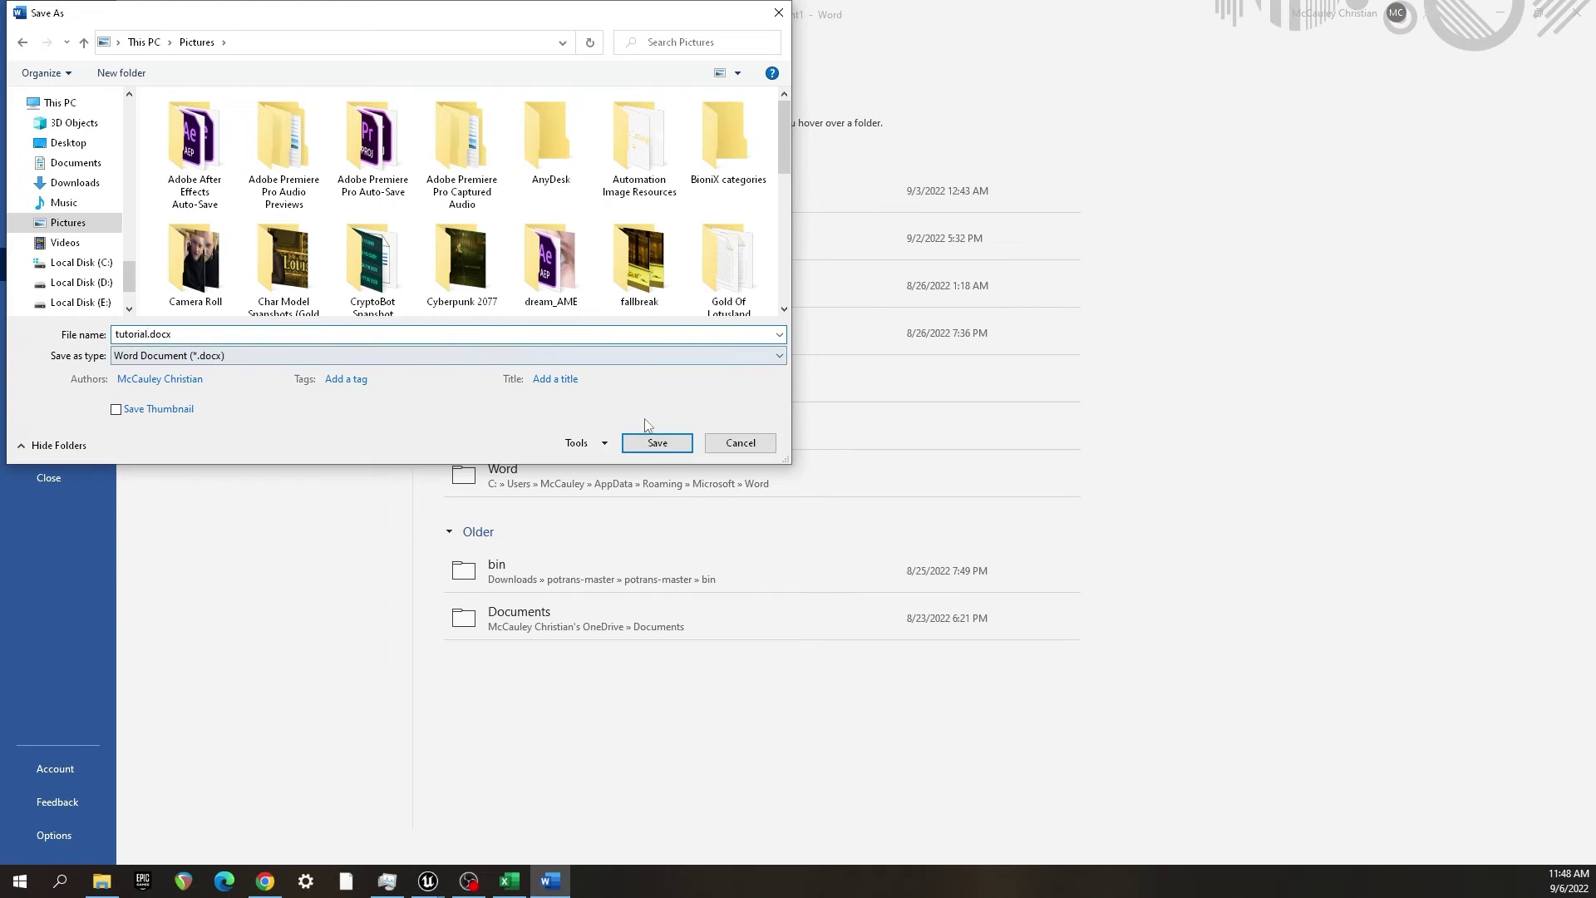
left_click(653, 442)
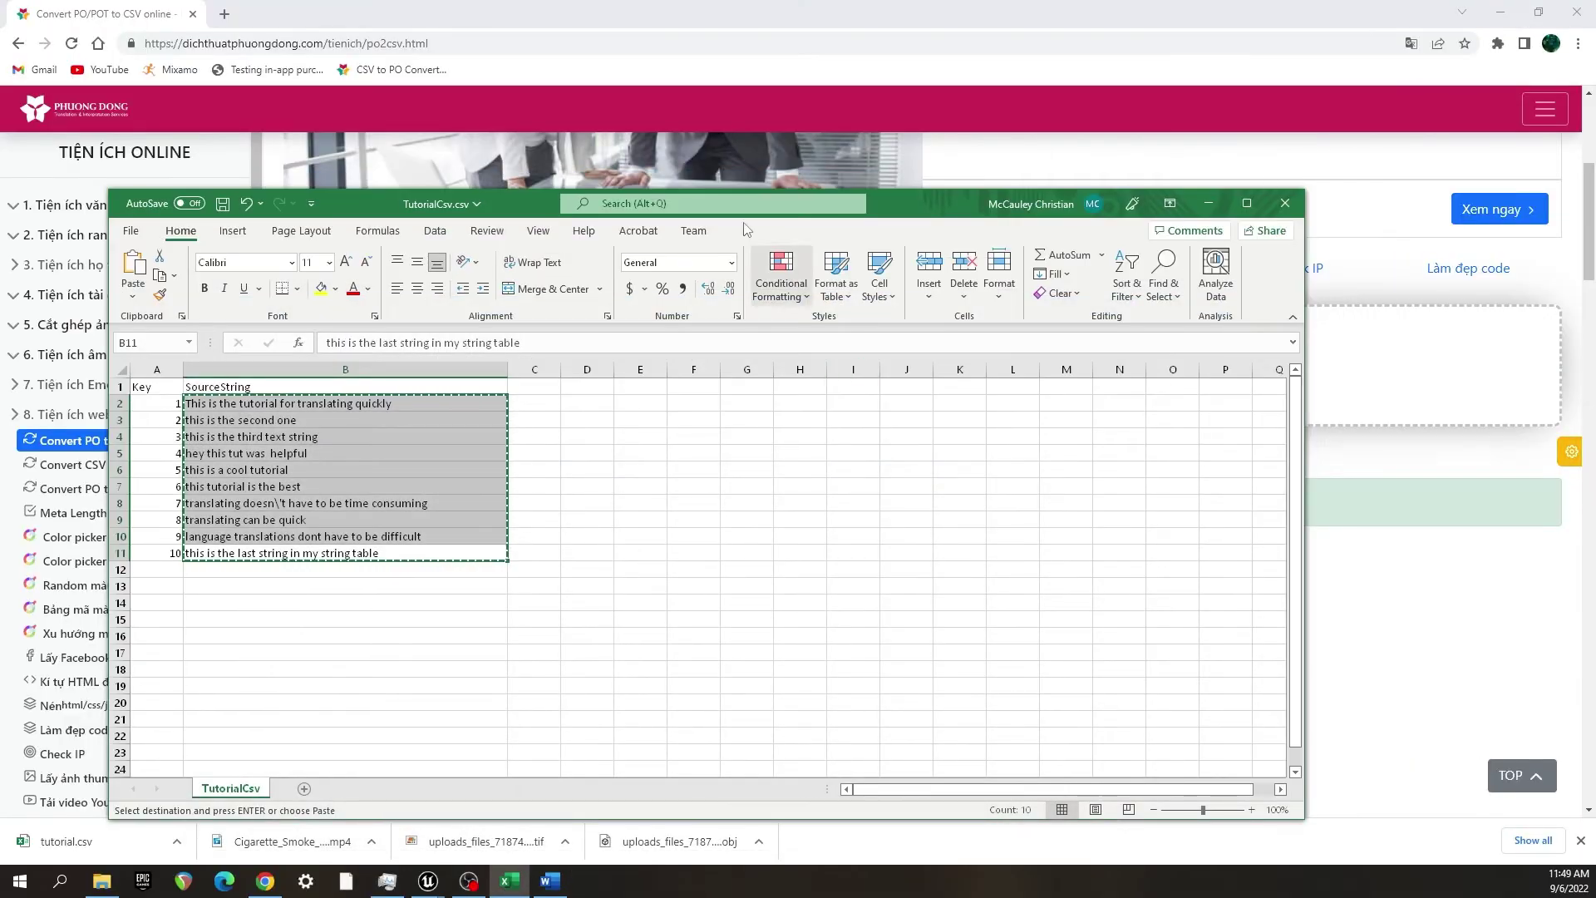
- Close the TutorialCsv spreadsheet without saving its changes
left_click_drag(920, 203, 983, 132)
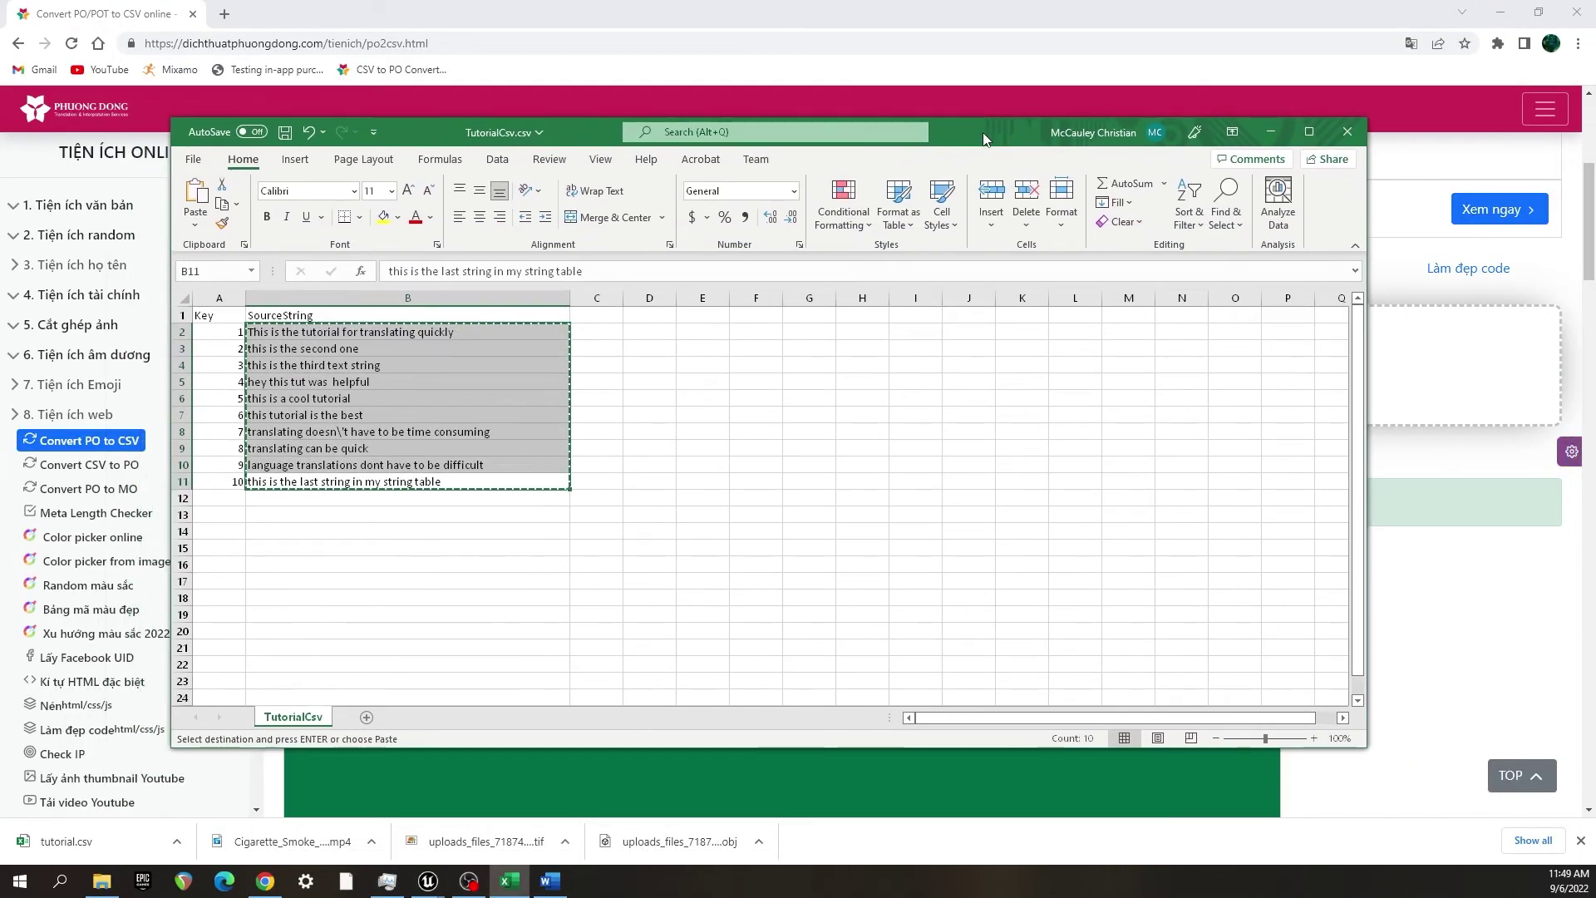
left_click(1348, 133)
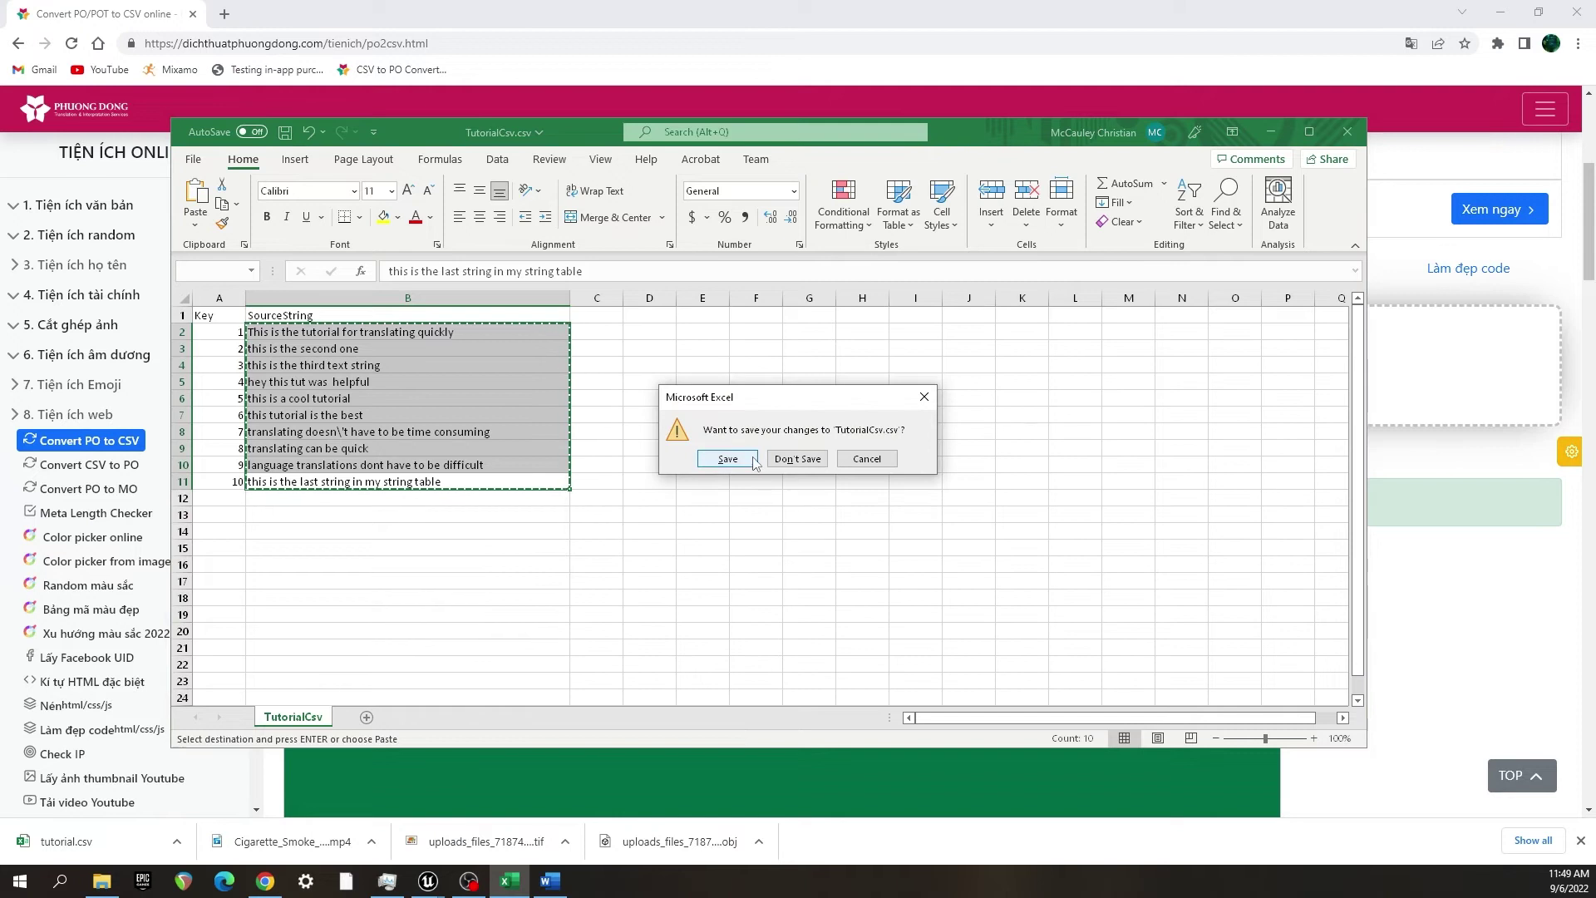
left_click(797, 459)
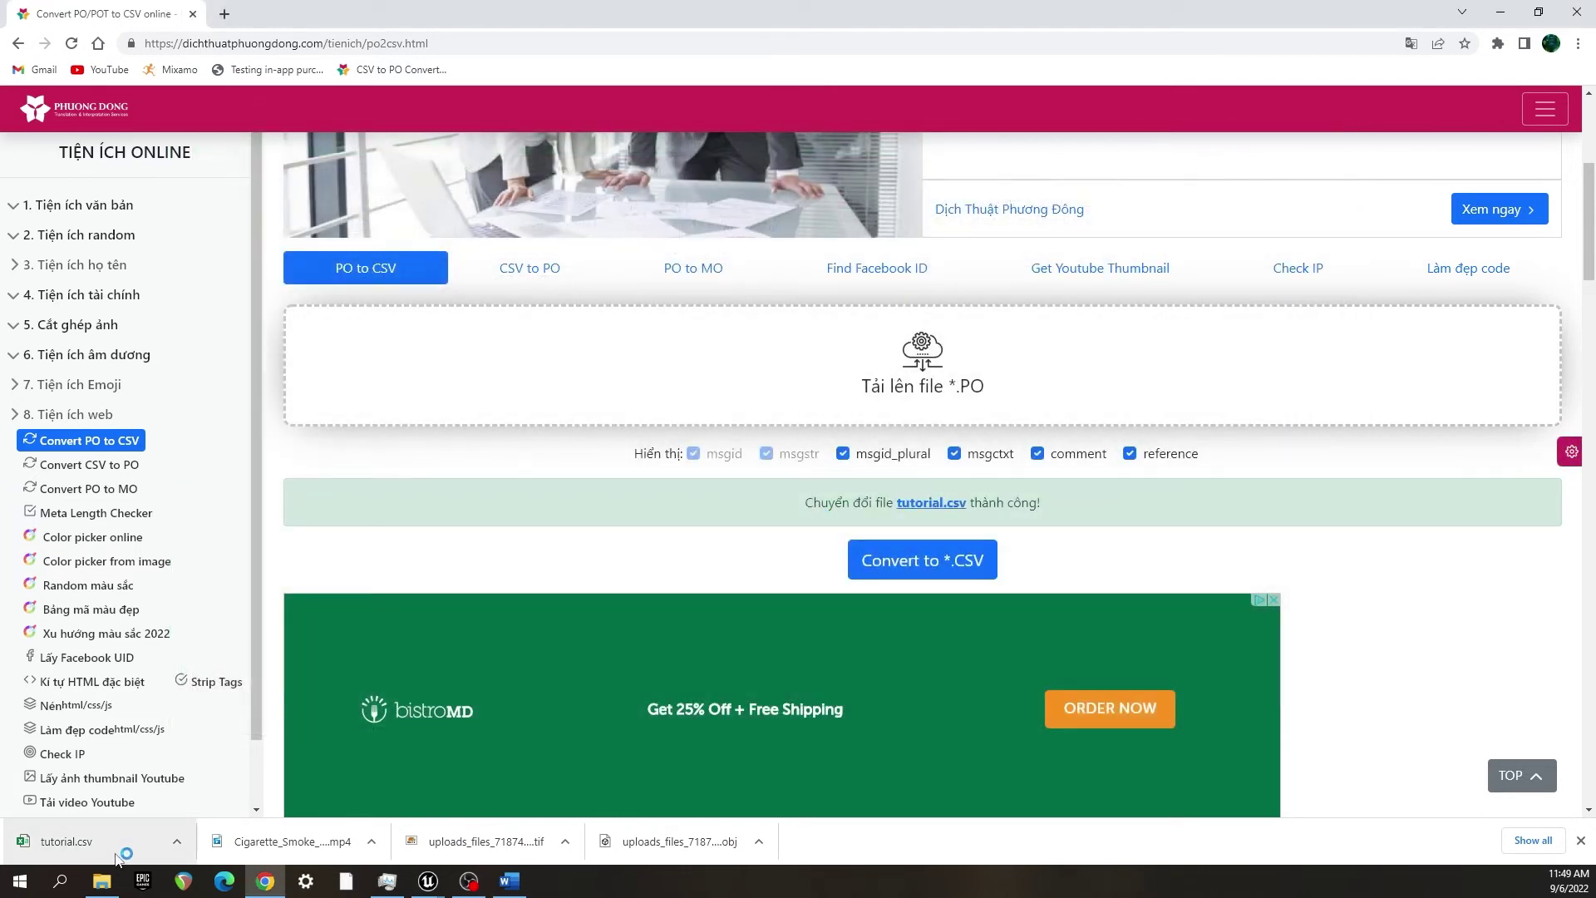
- Open the downloaded tutorial.csv from its folder and widen columns A and B
right_click(117, 856)
left_click(209, 813)
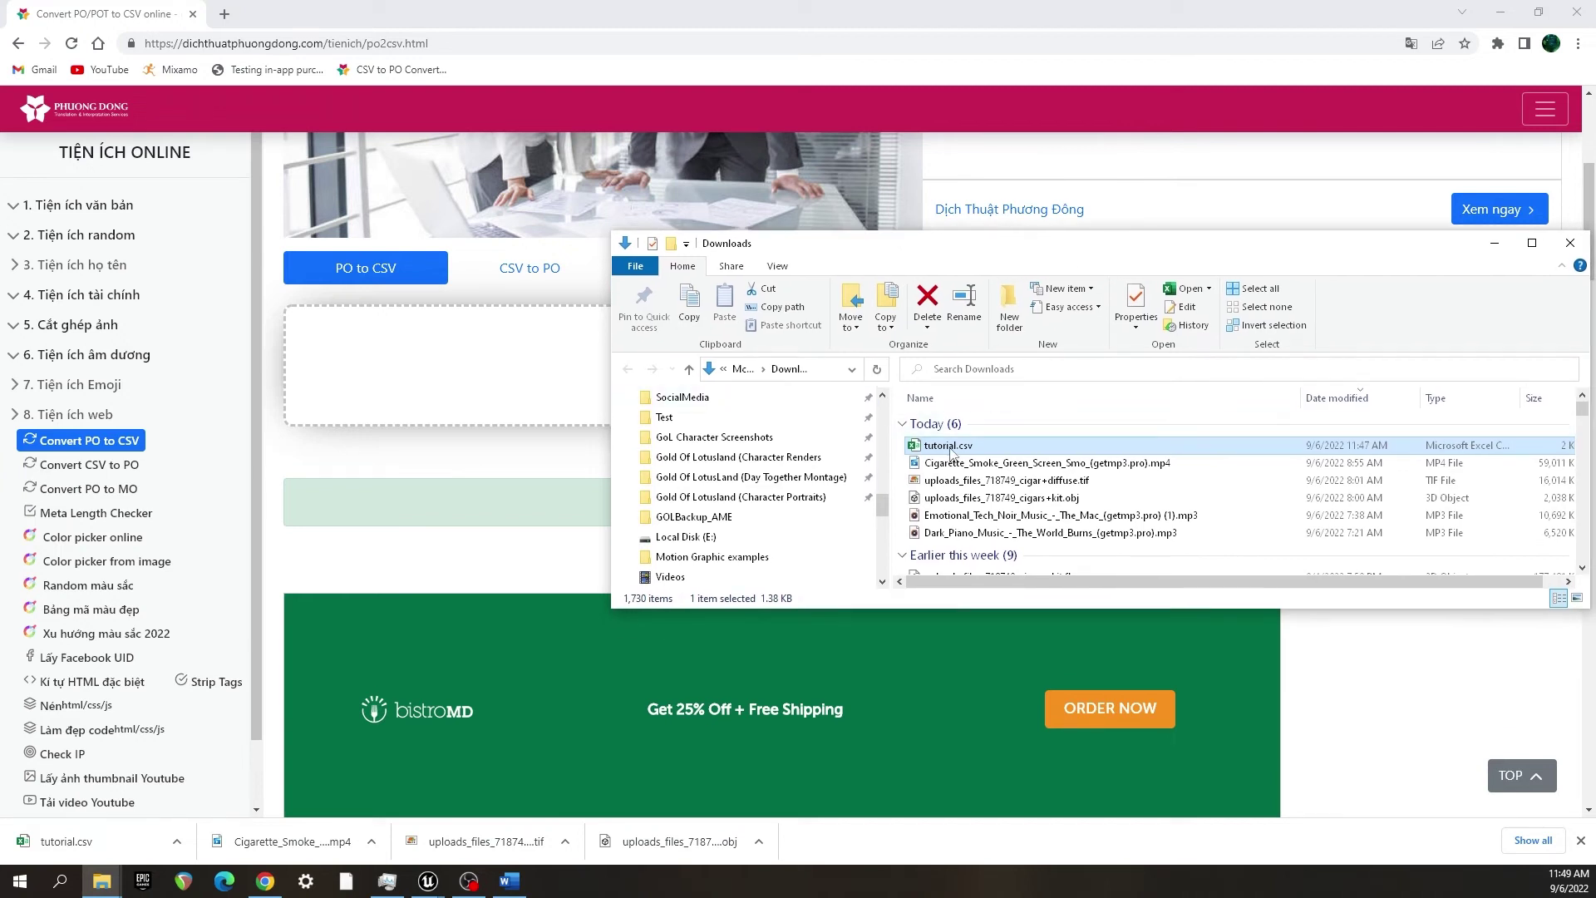
double_click(948, 446)
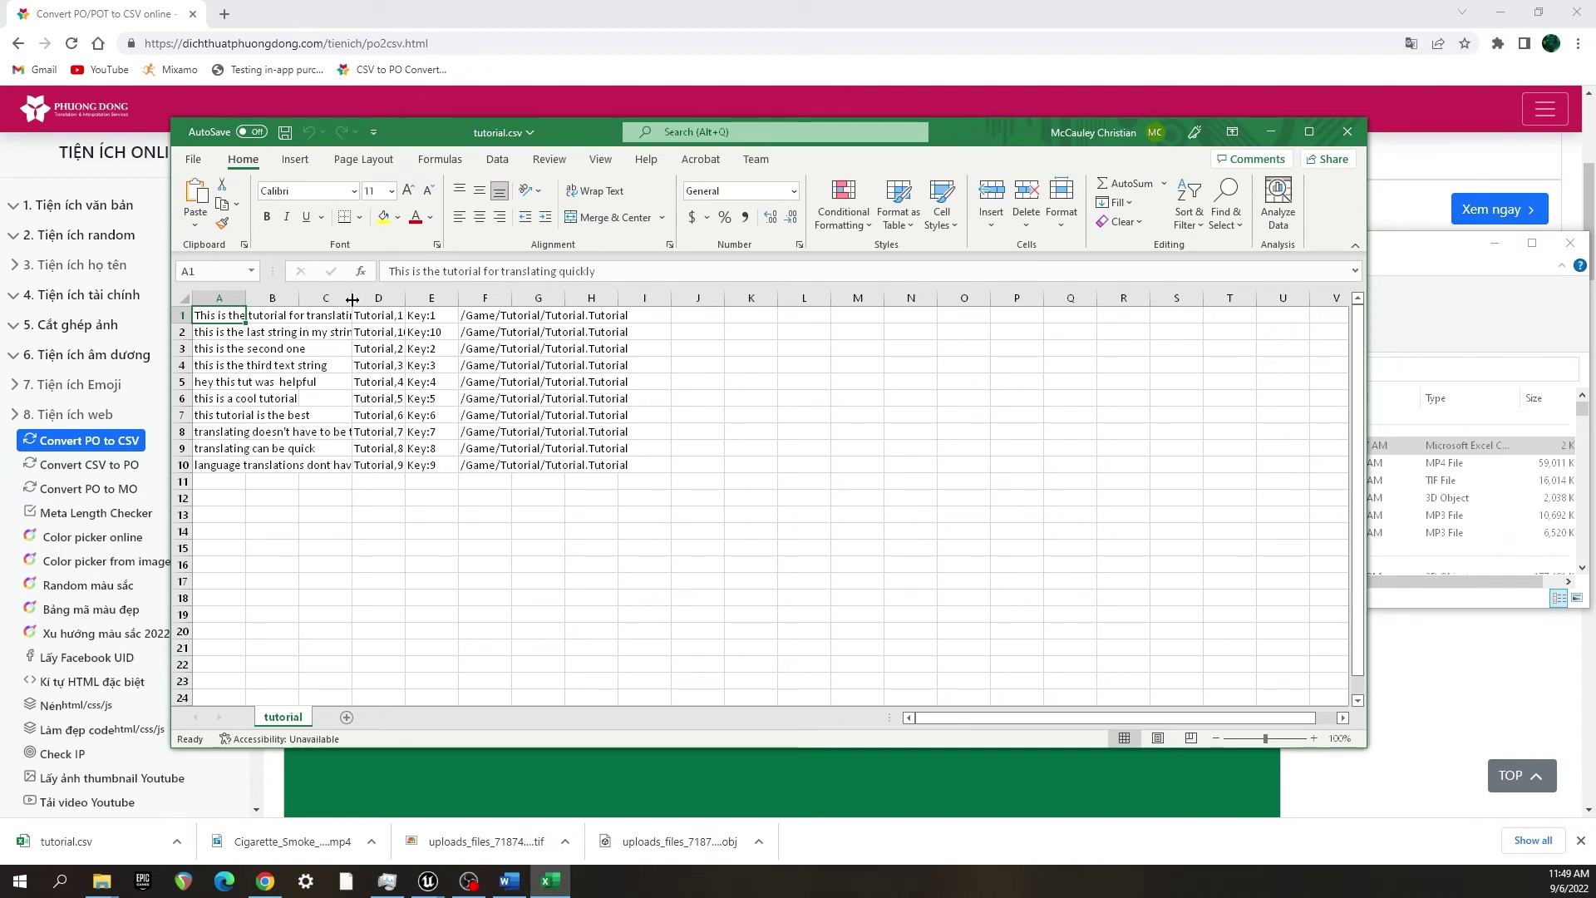
left_click_drag(245, 297, 501, 314)
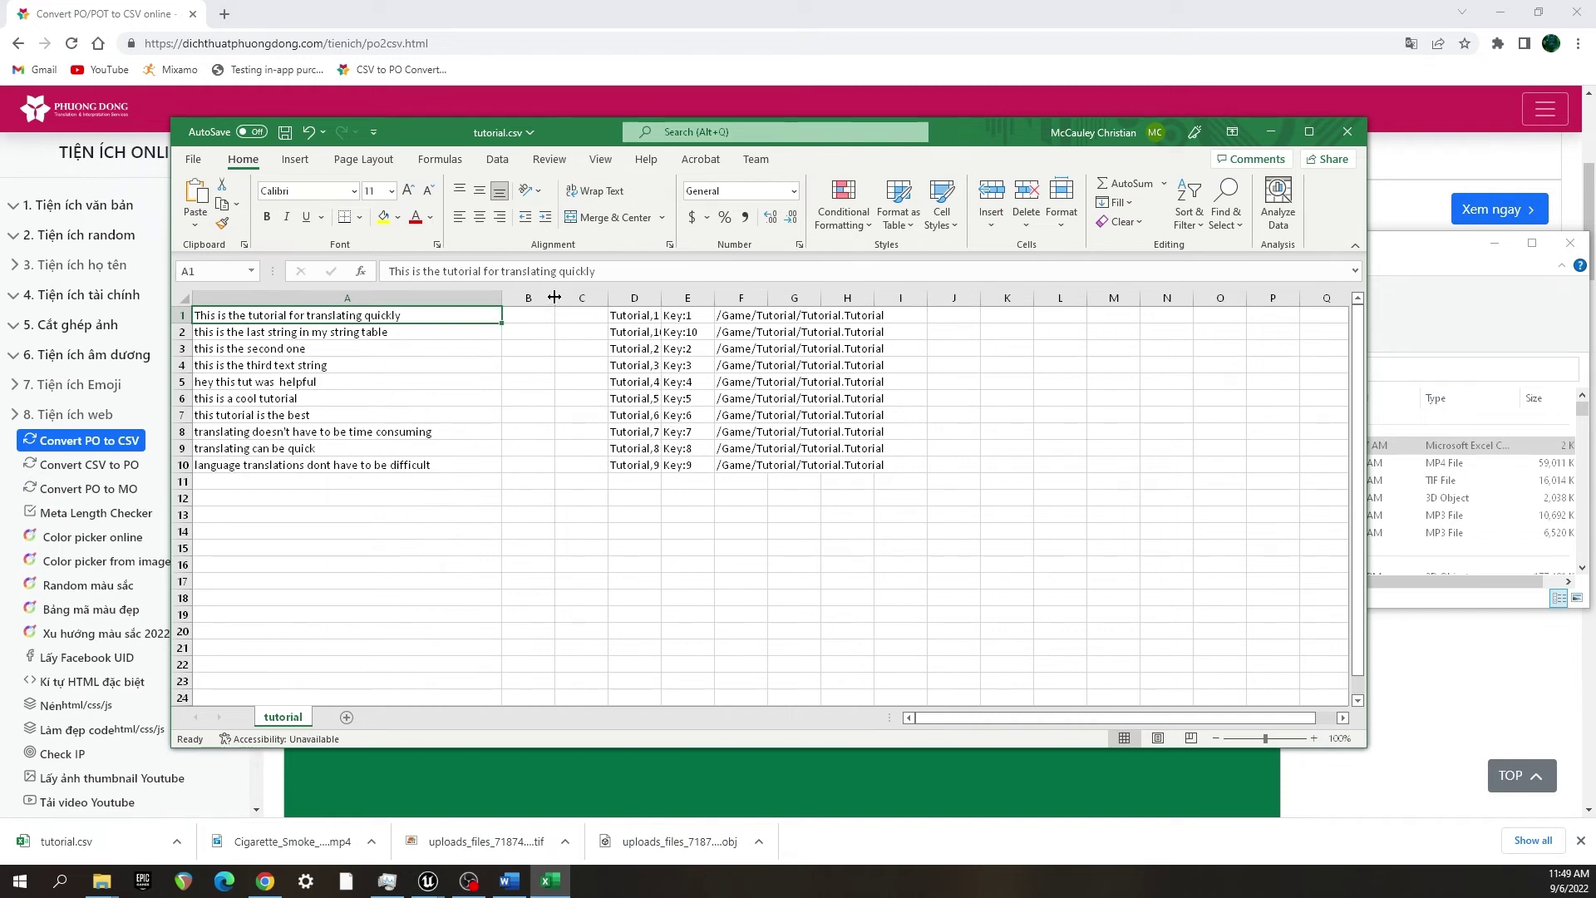
left_click_drag(555, 297, 877, 301)
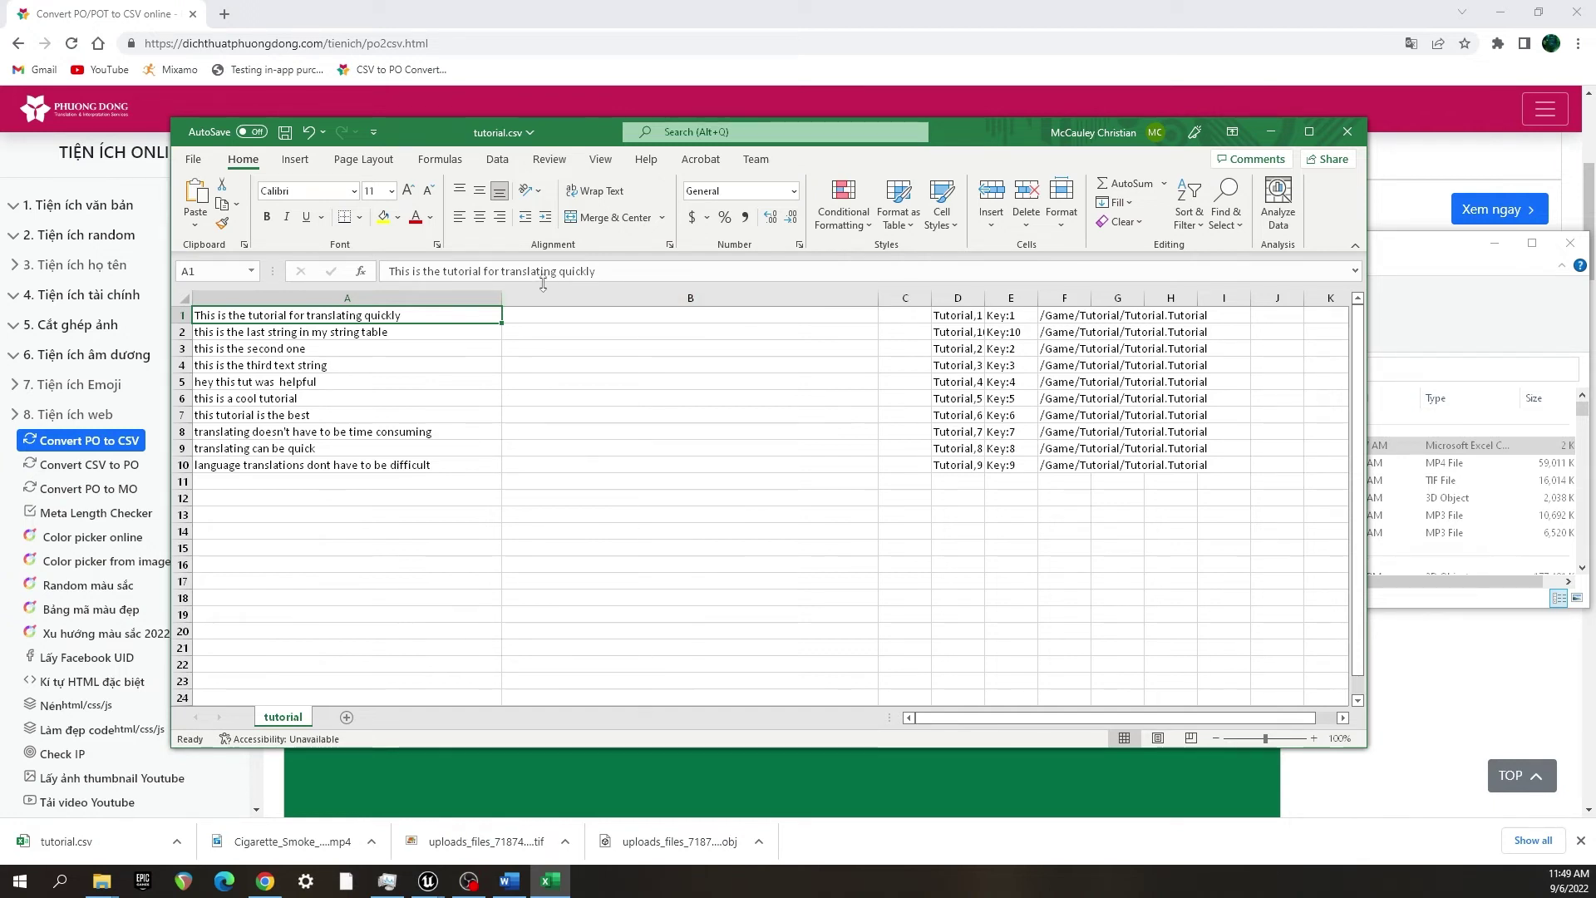
left_click(222, 15)
- Search Google for 'google translate' and open the Google Translate site
left_click(222, 15)
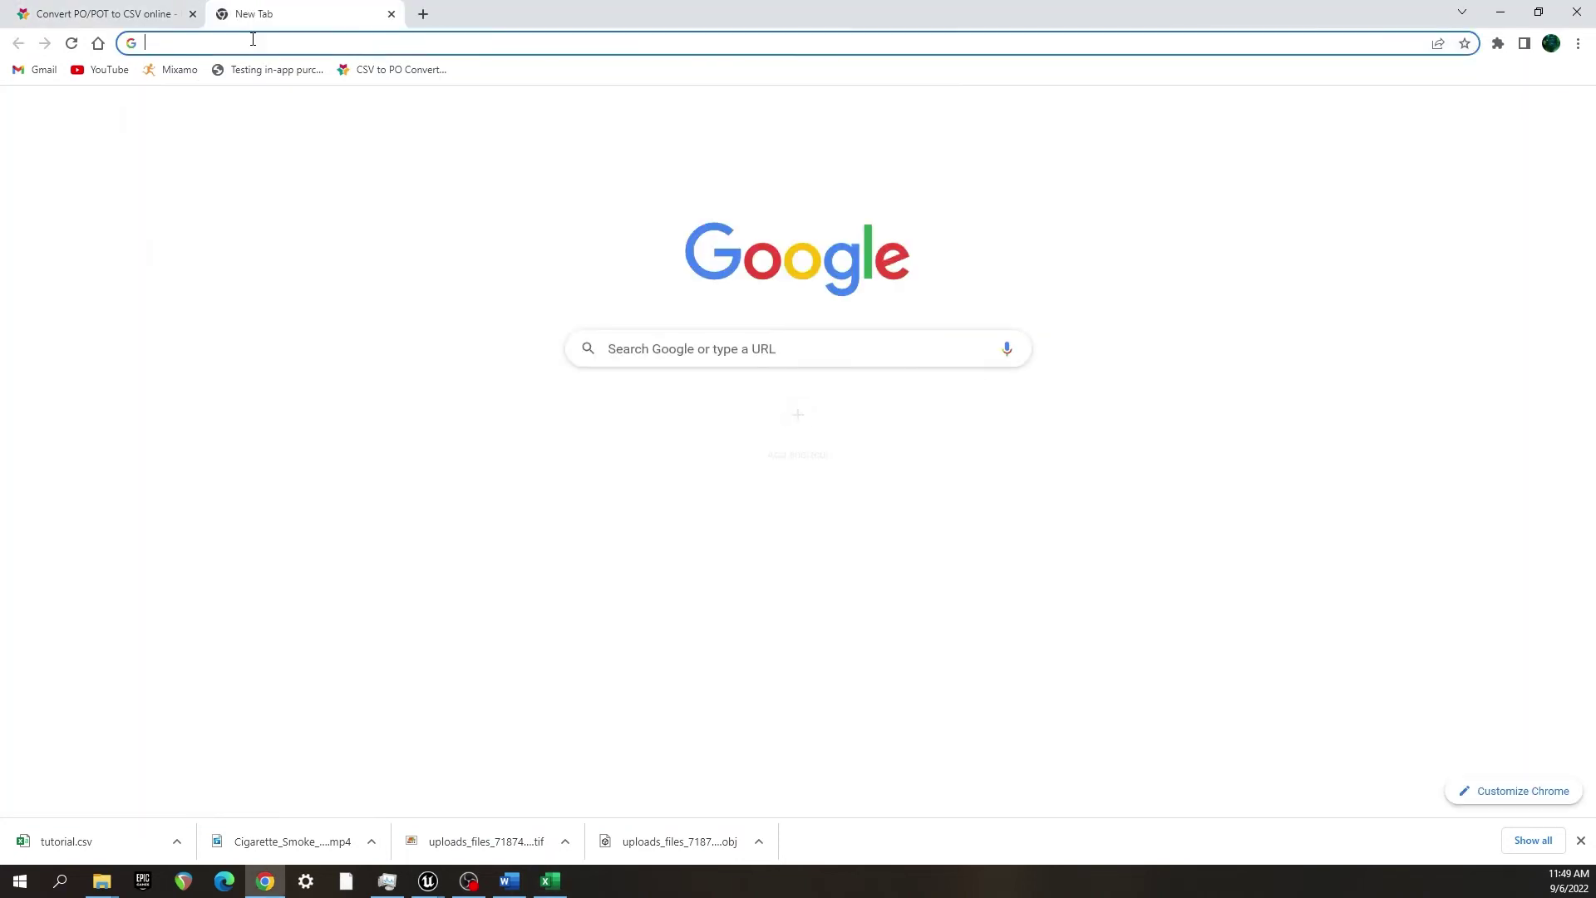
left_click(249, 42)
left_click(542, 435)
left_click(694, 348)
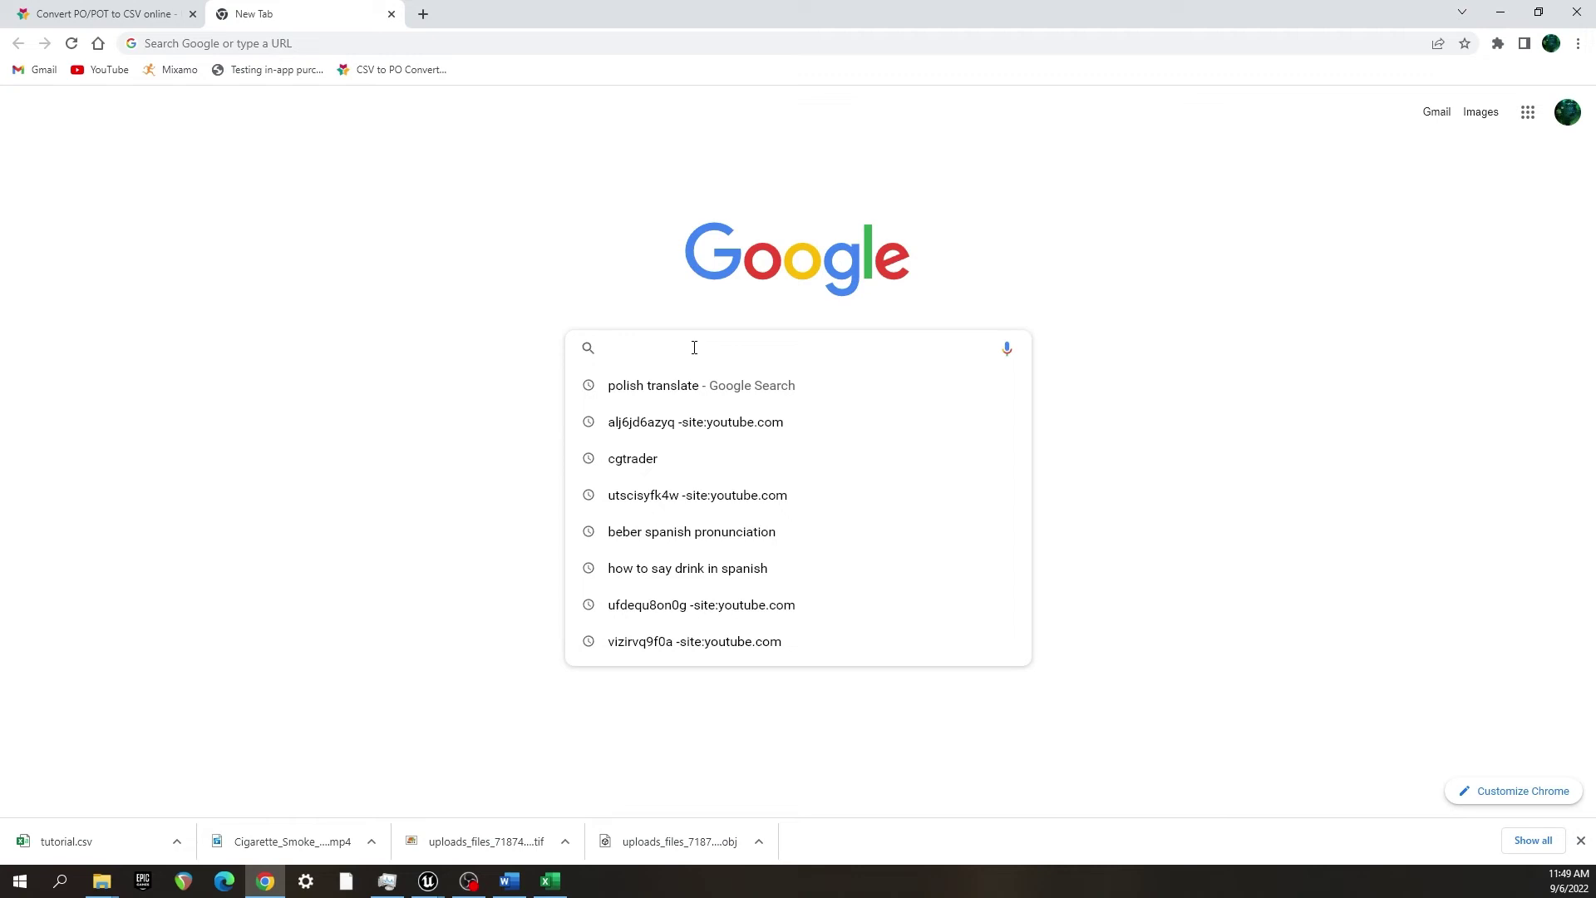
type("google tan")
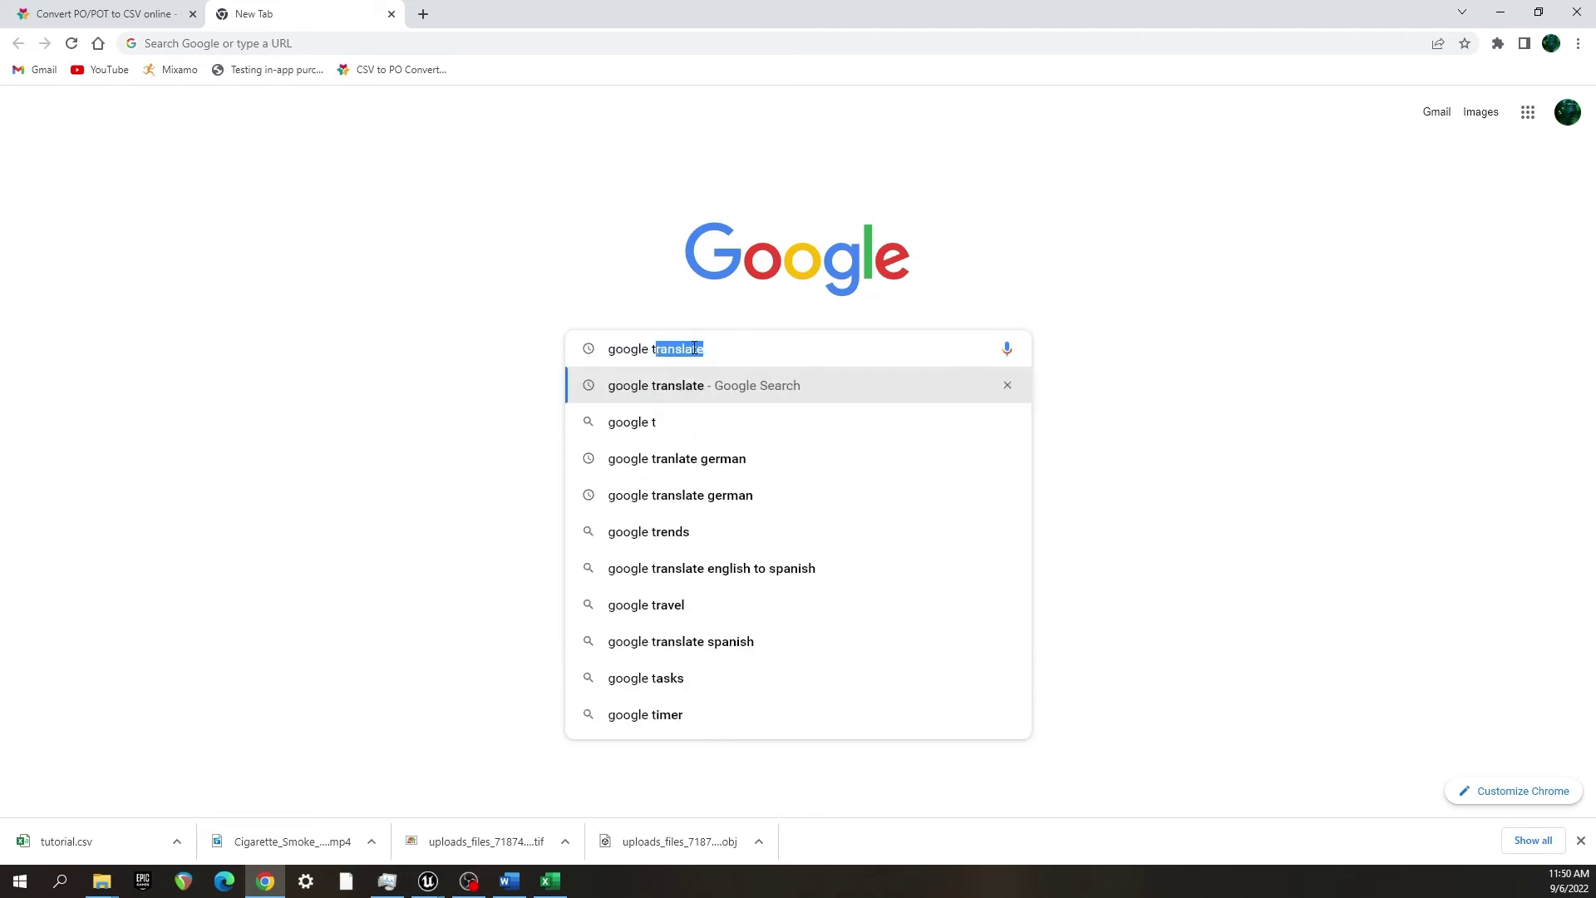
key("BackSpace")
key("BackSpace")
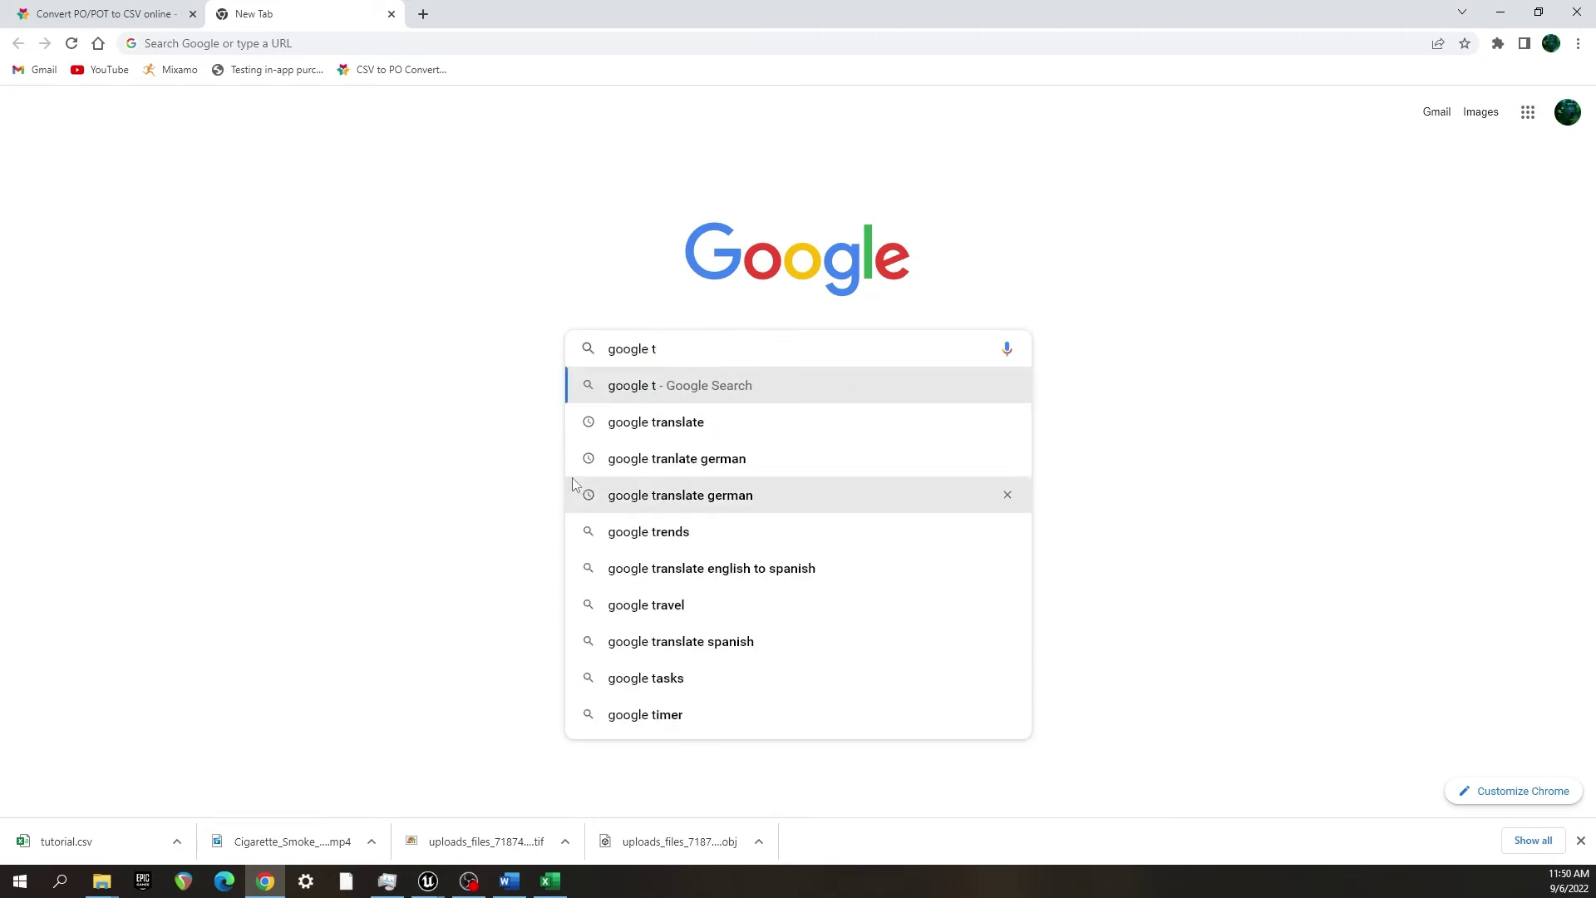
left_click(578, 421)
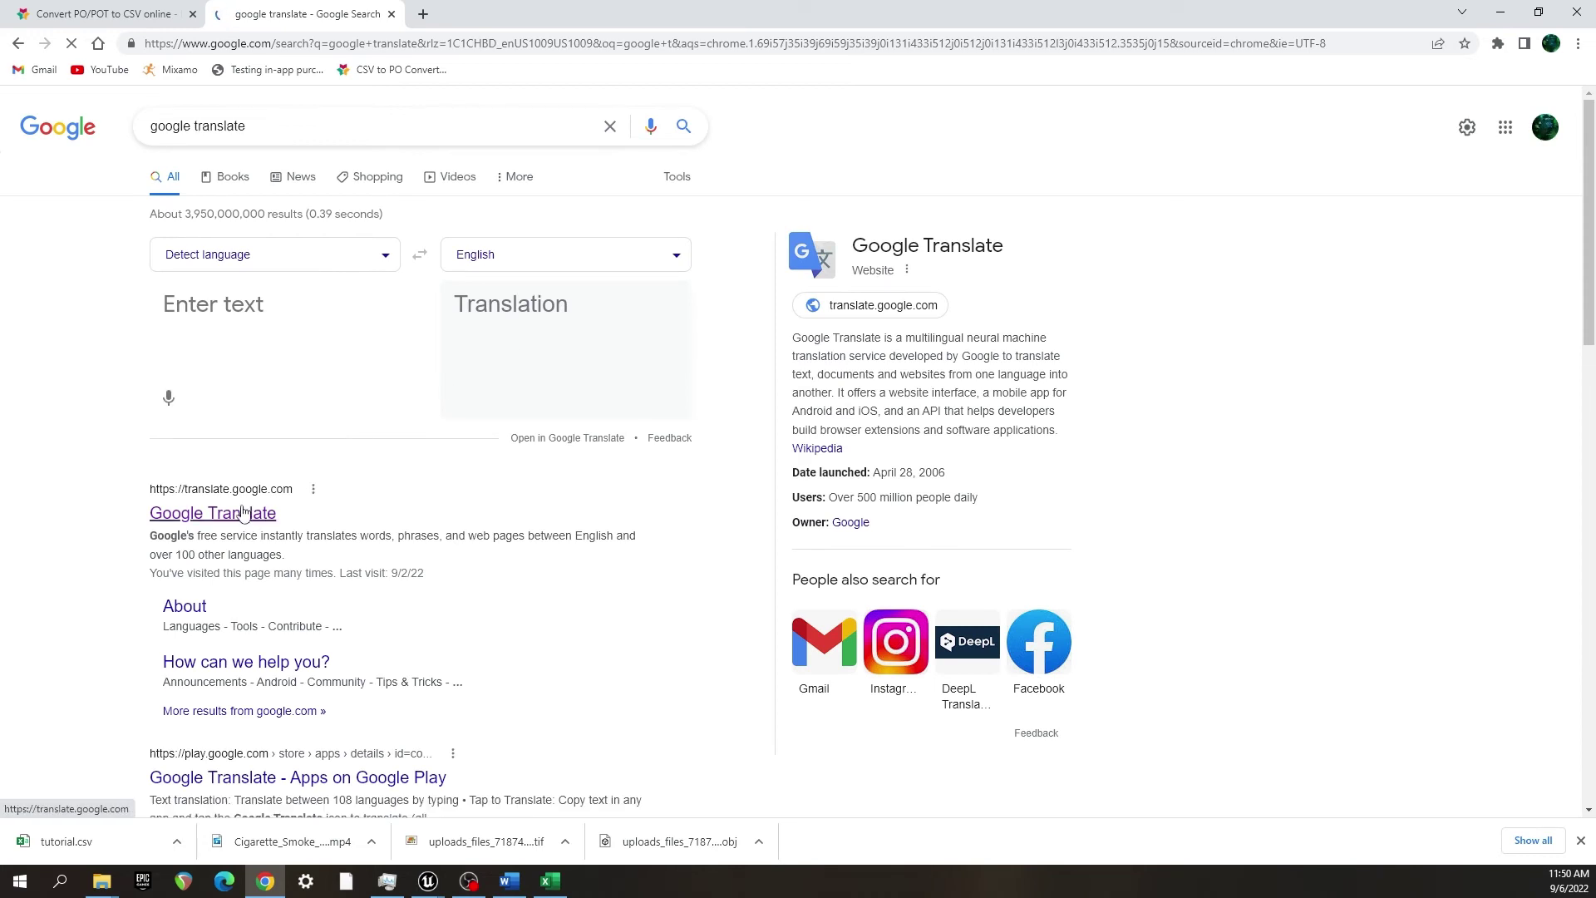
left_click(274, 512)
- Upload tutorial.docx under Documents, translate it into Japanese, and download the translation
left_click(398, 165)
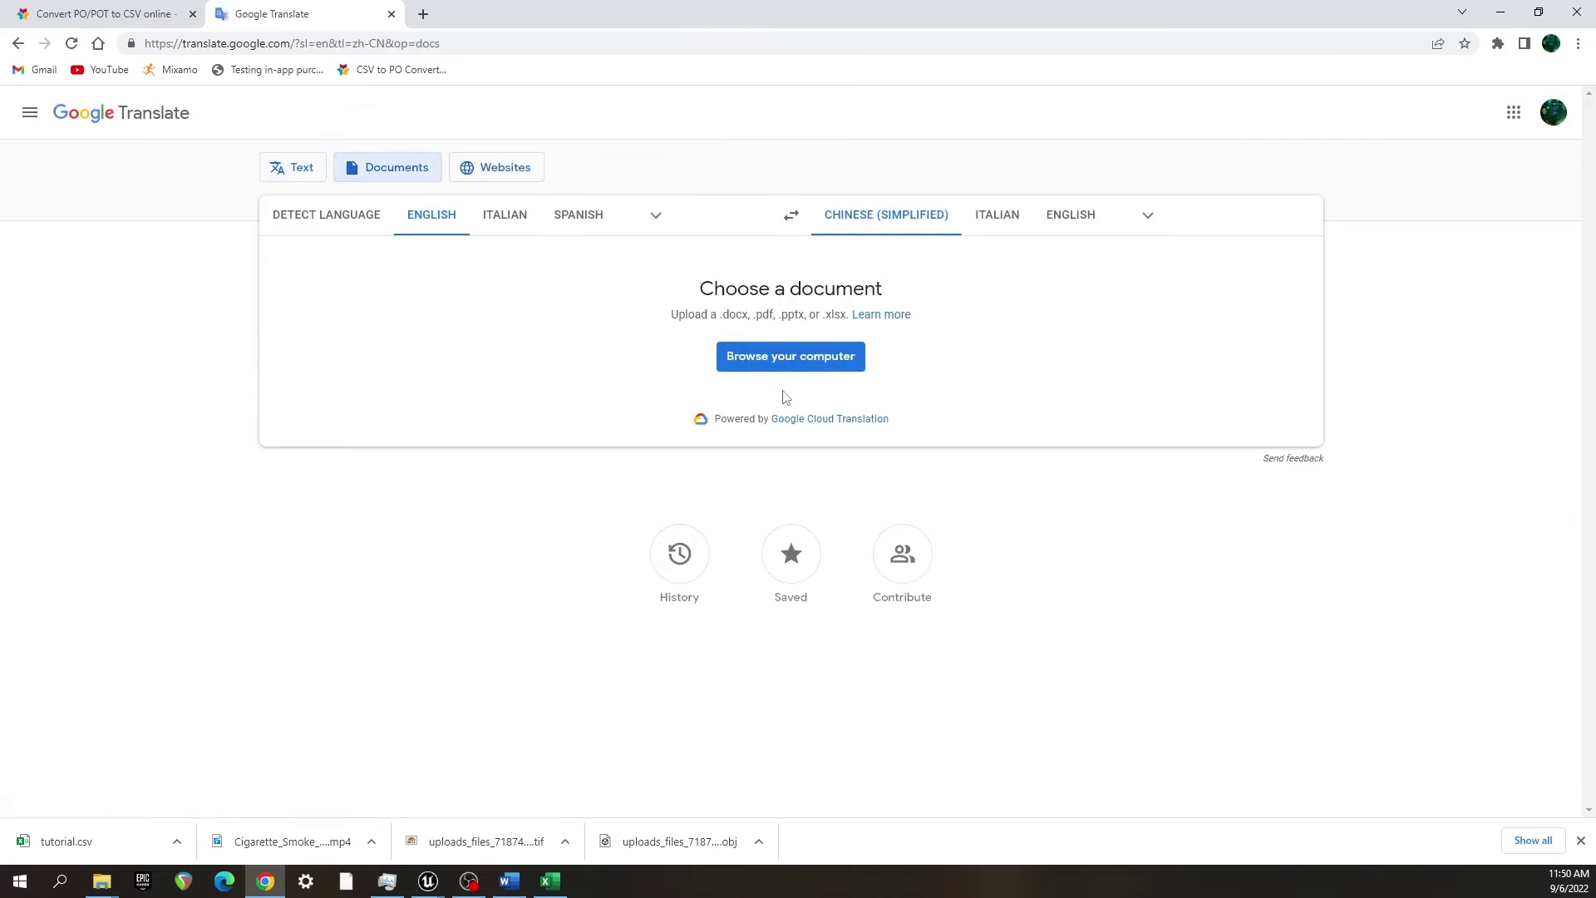
left_click(805, 362)
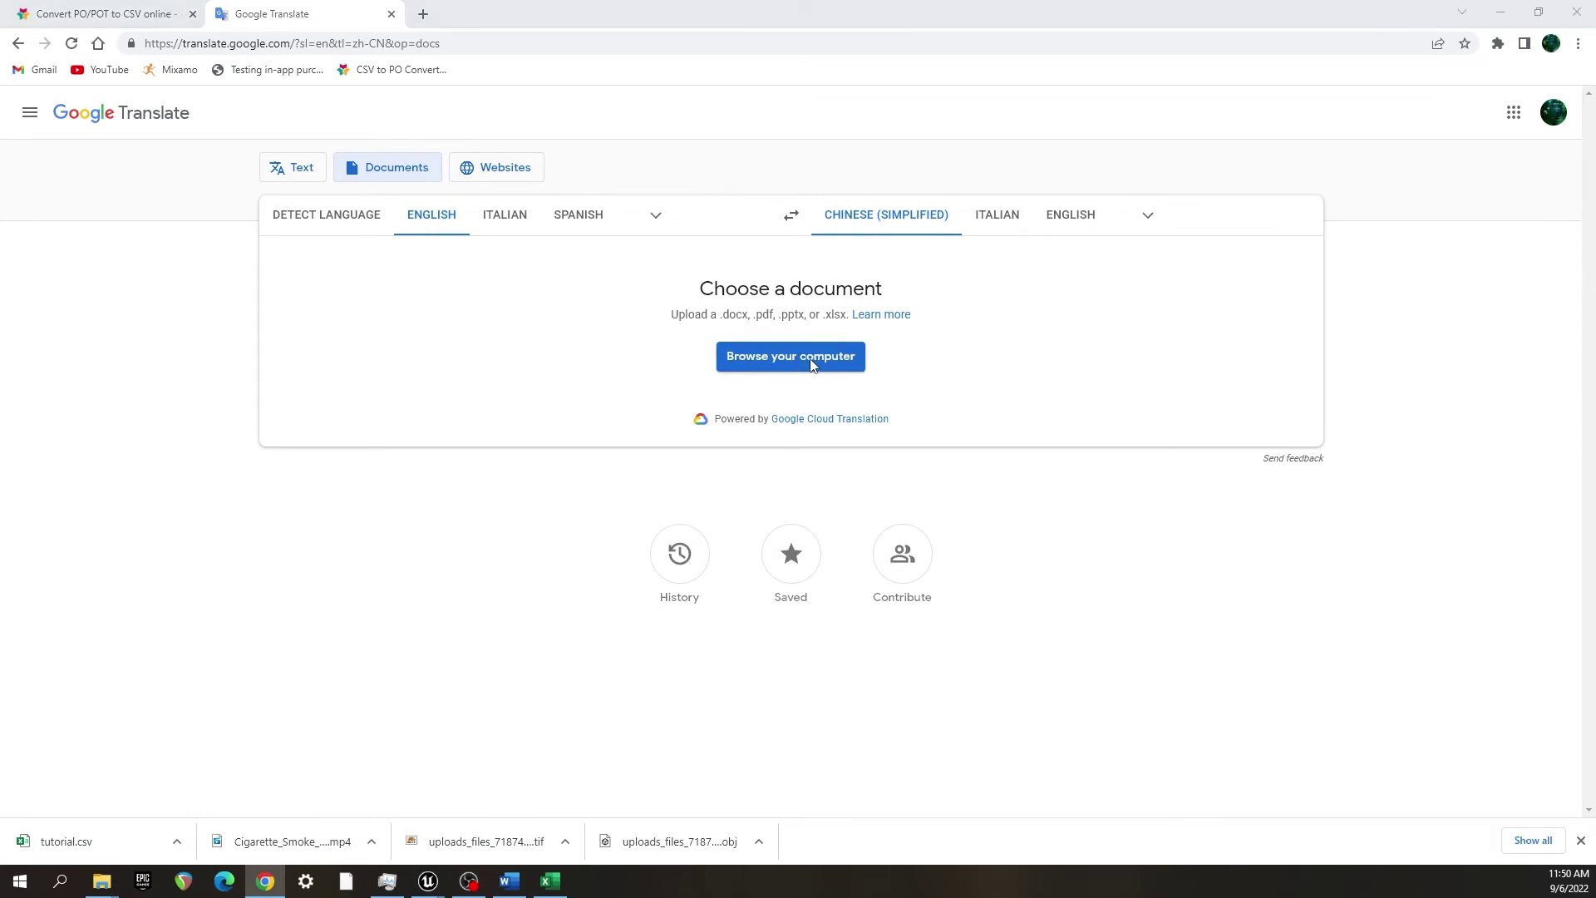
scroll(129, 226, "down", 3)
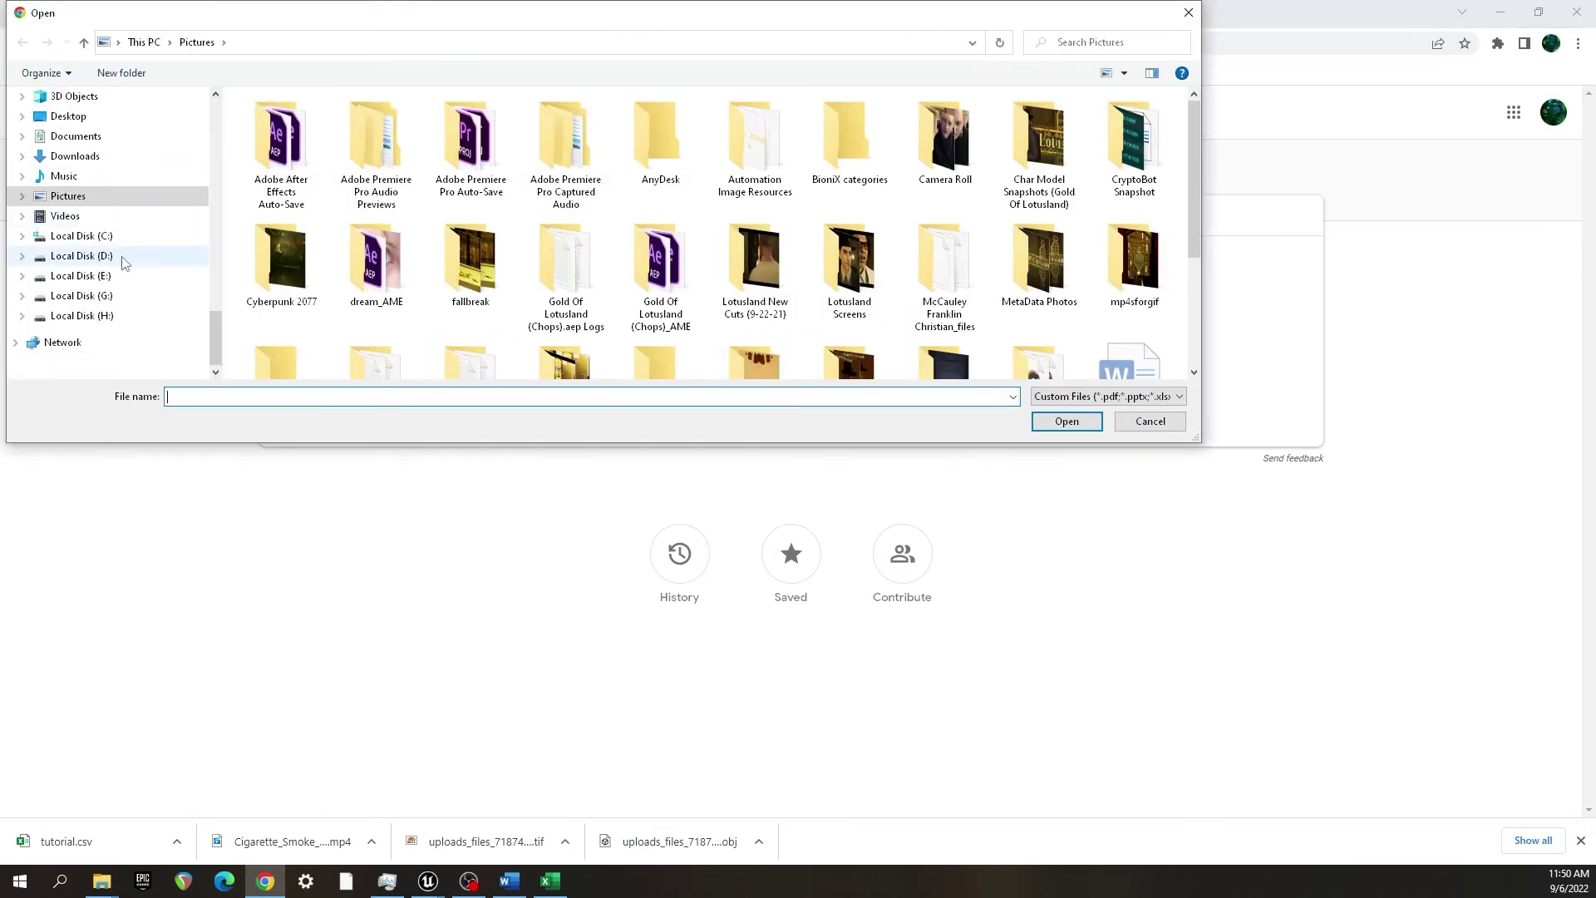
scroll(573, 208, "down", 2)
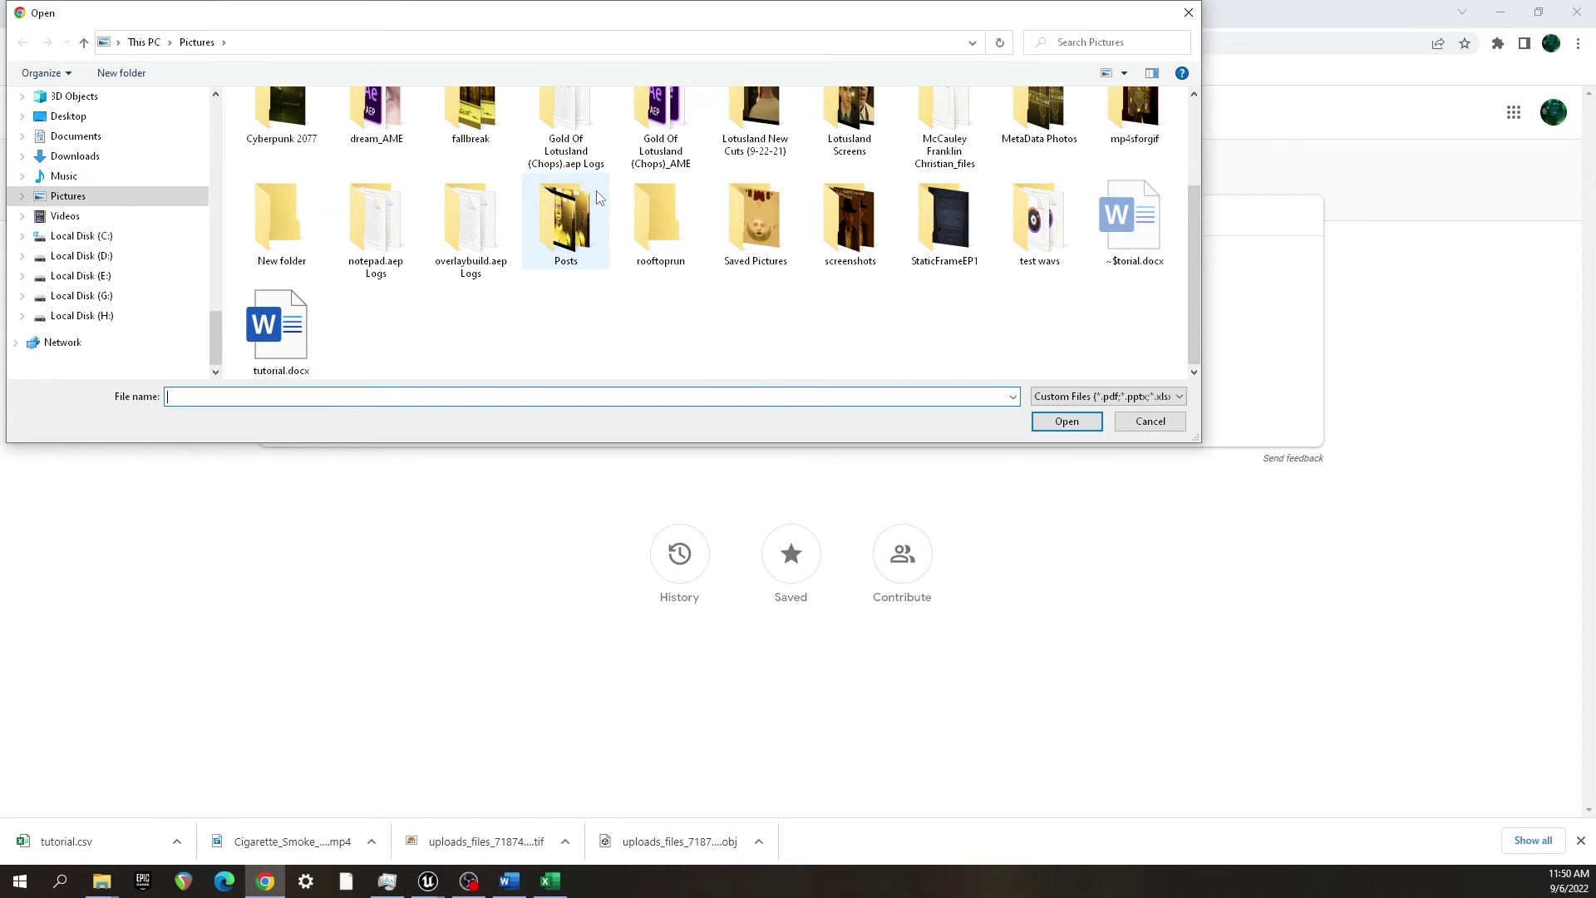
double_click(286, 344)
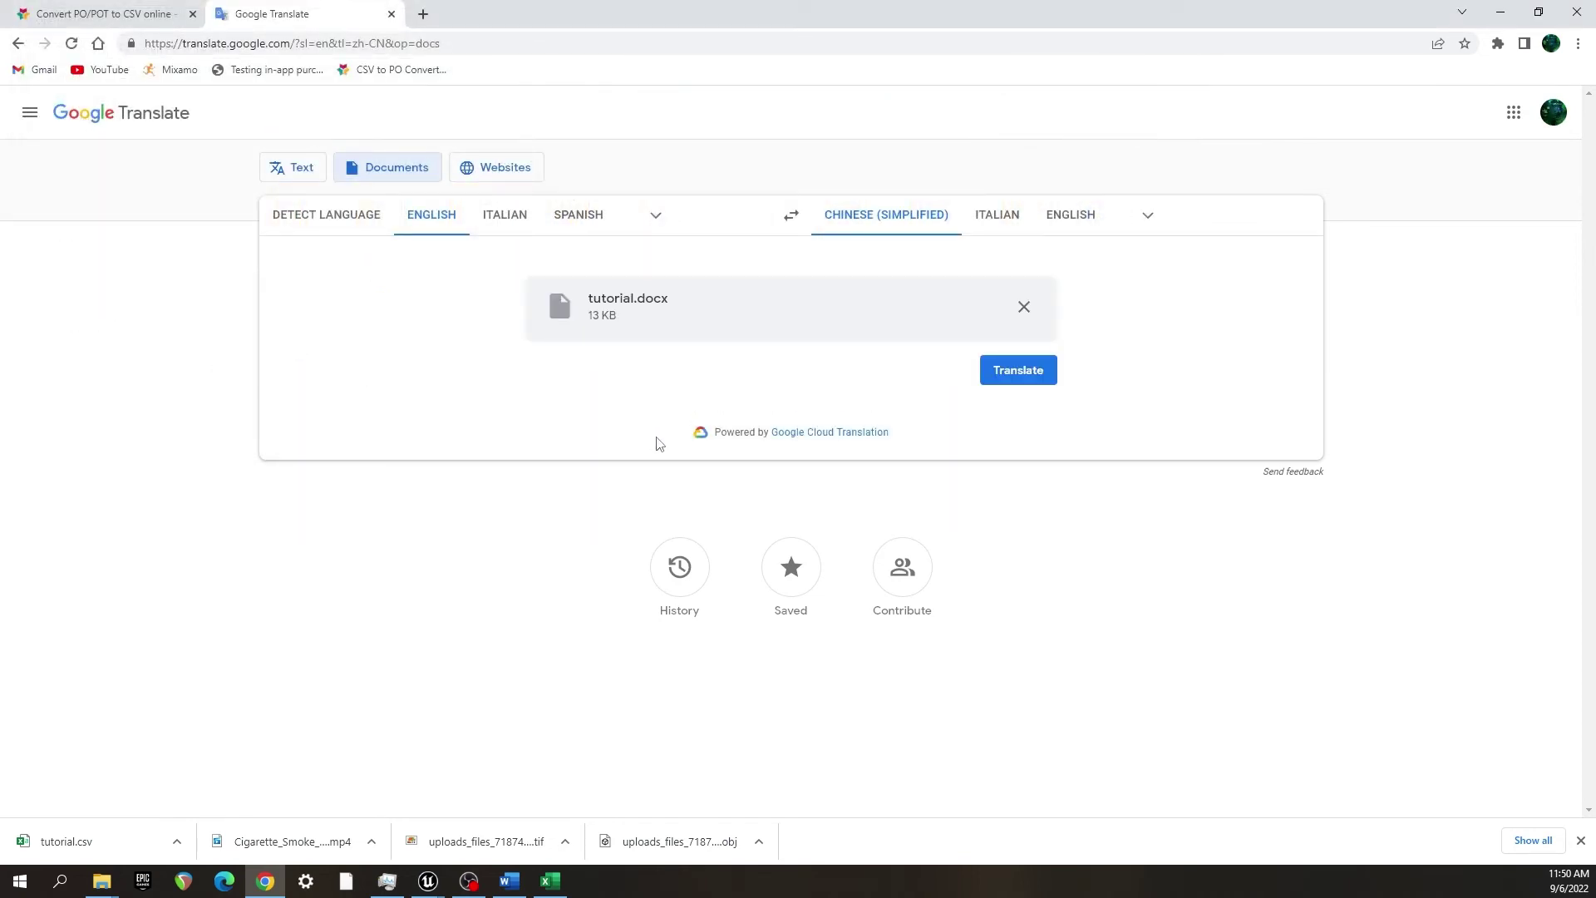
left_click(1147, 215)
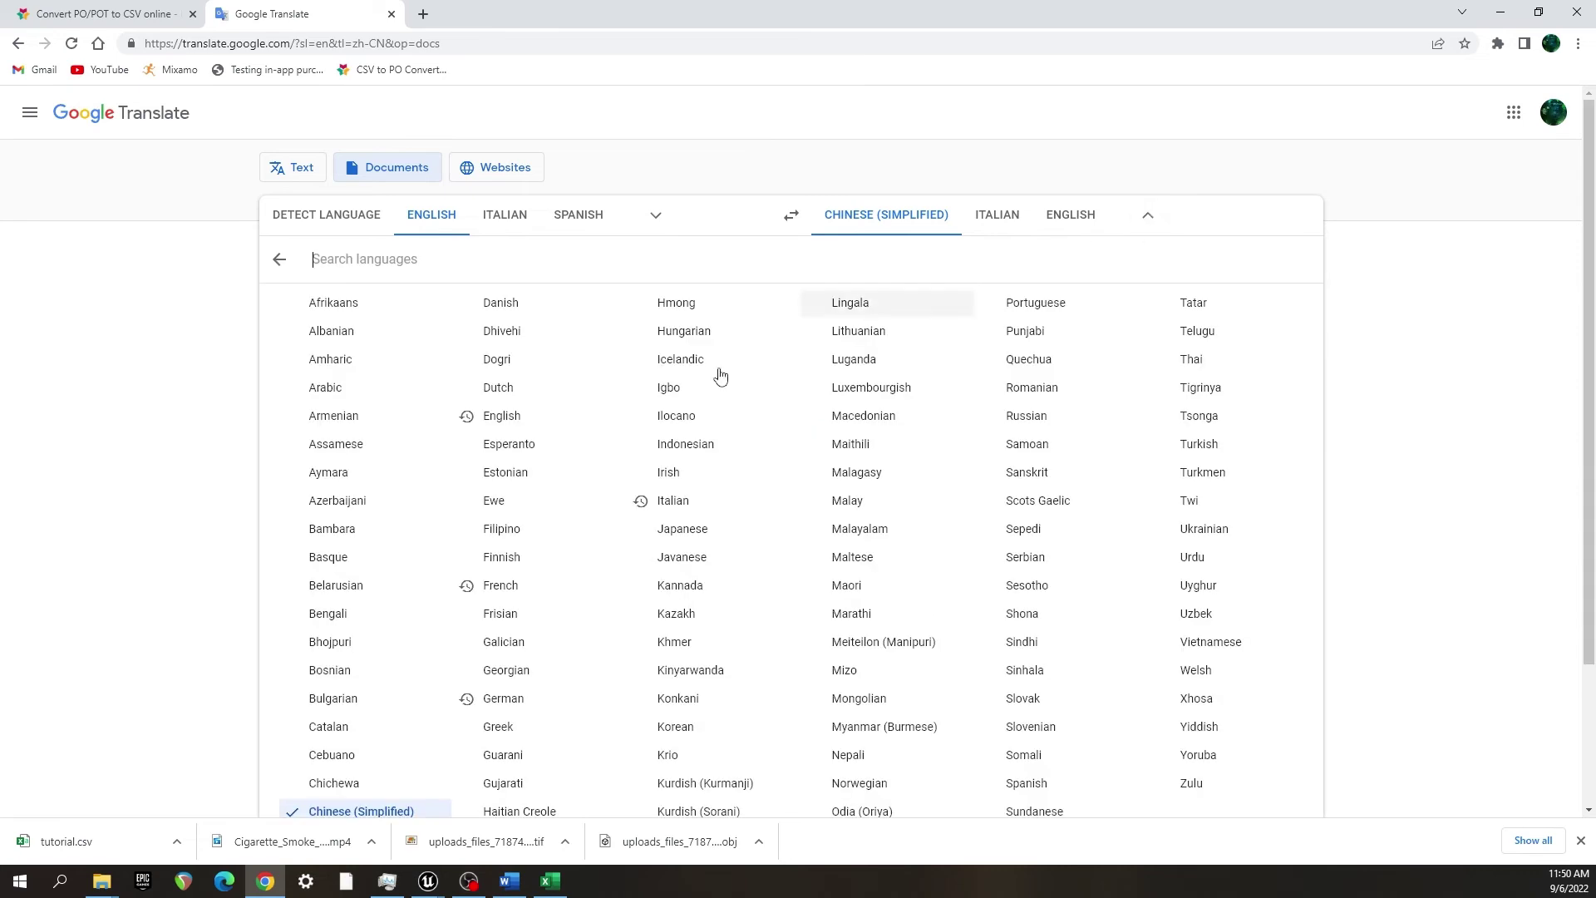
left_click(683, 529)
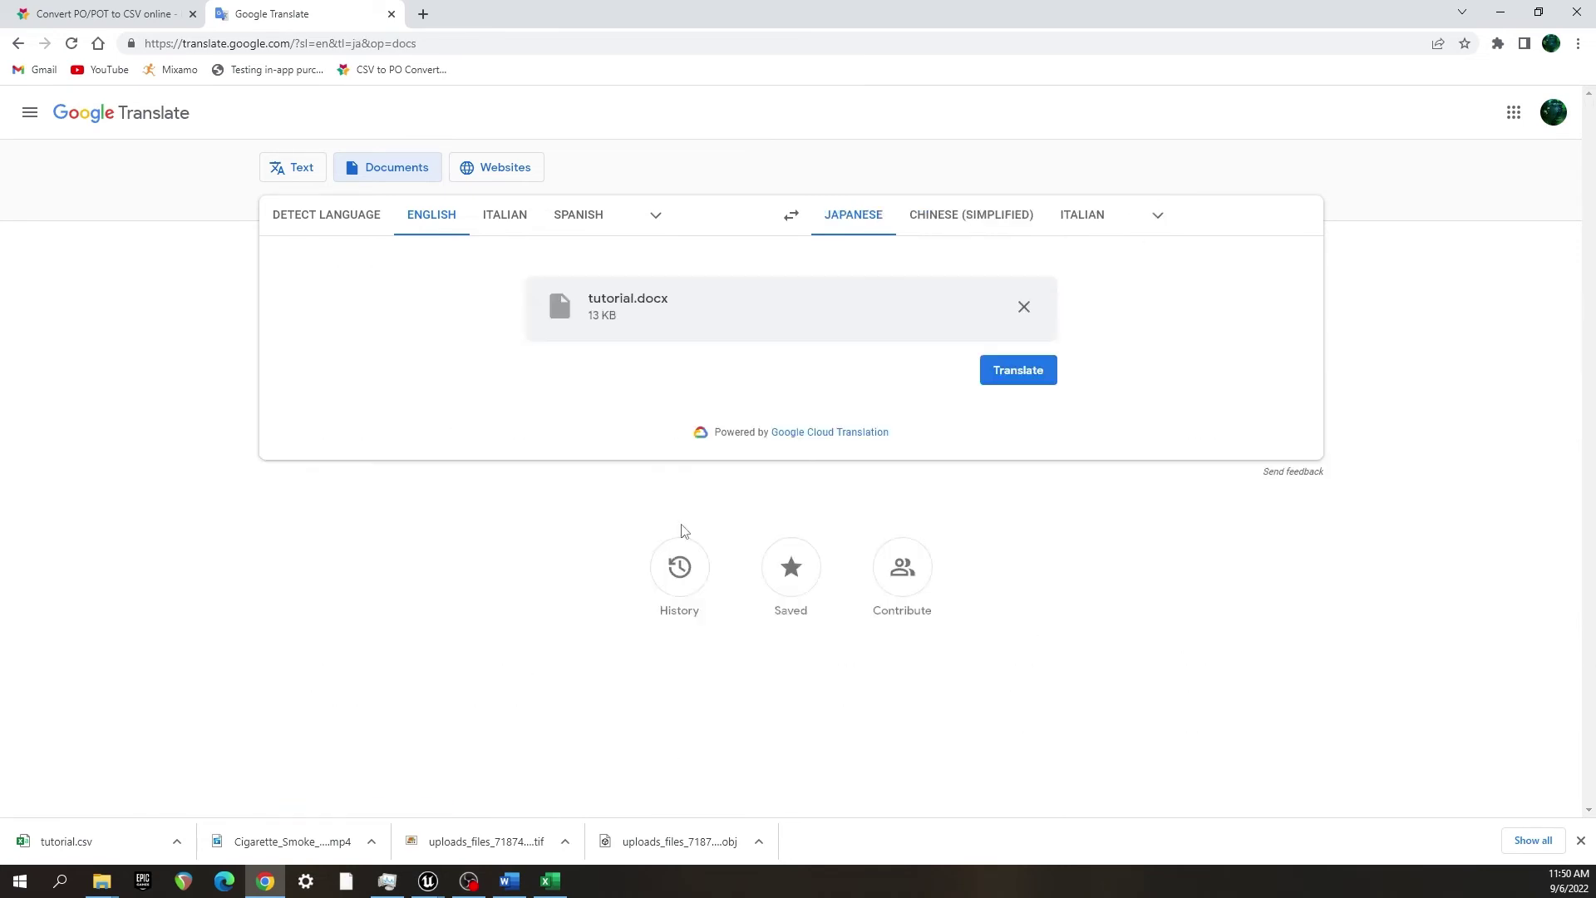
left_click(1052, 377)
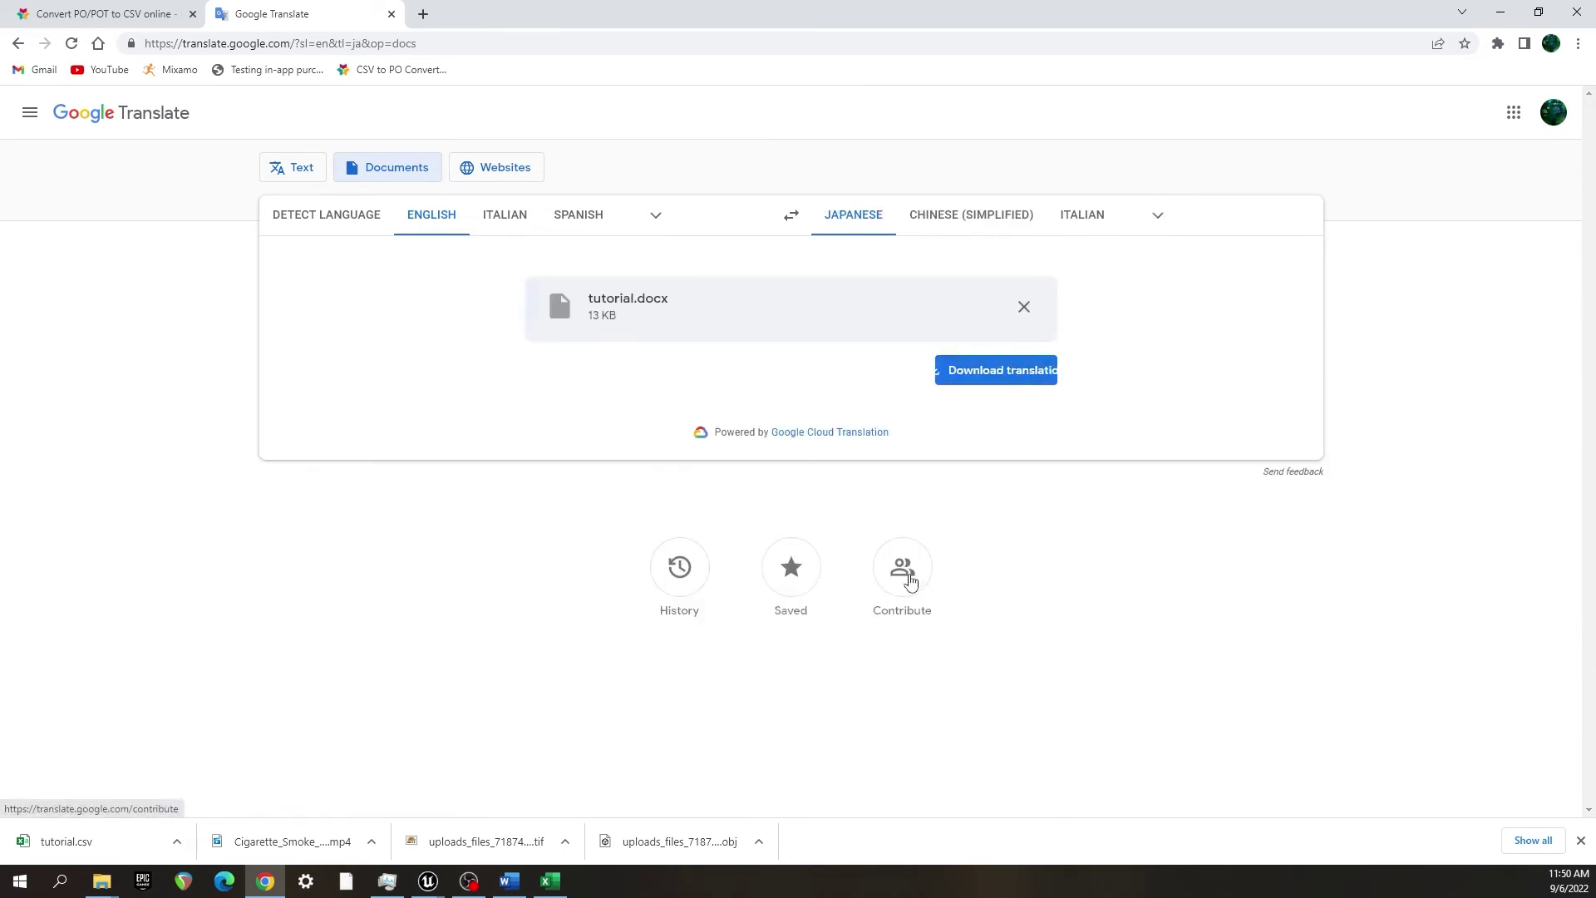
left_click(984, 384)
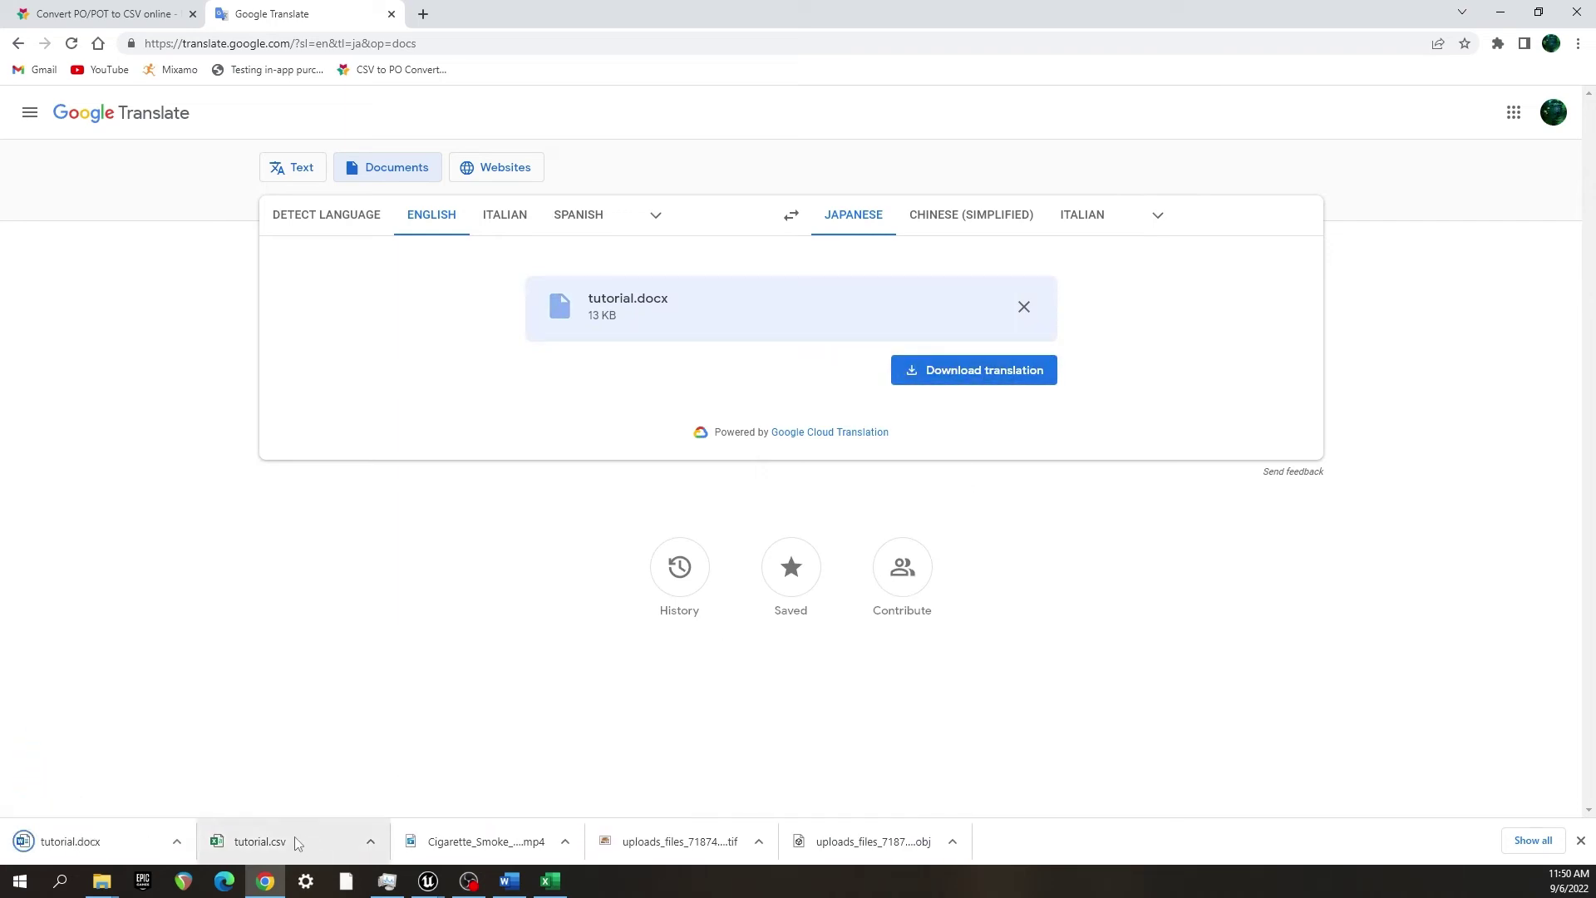
- Open the downloaded Japanese tutorial.docx from its folder in Word
right_click(103, 840)
left_click(204, 796)
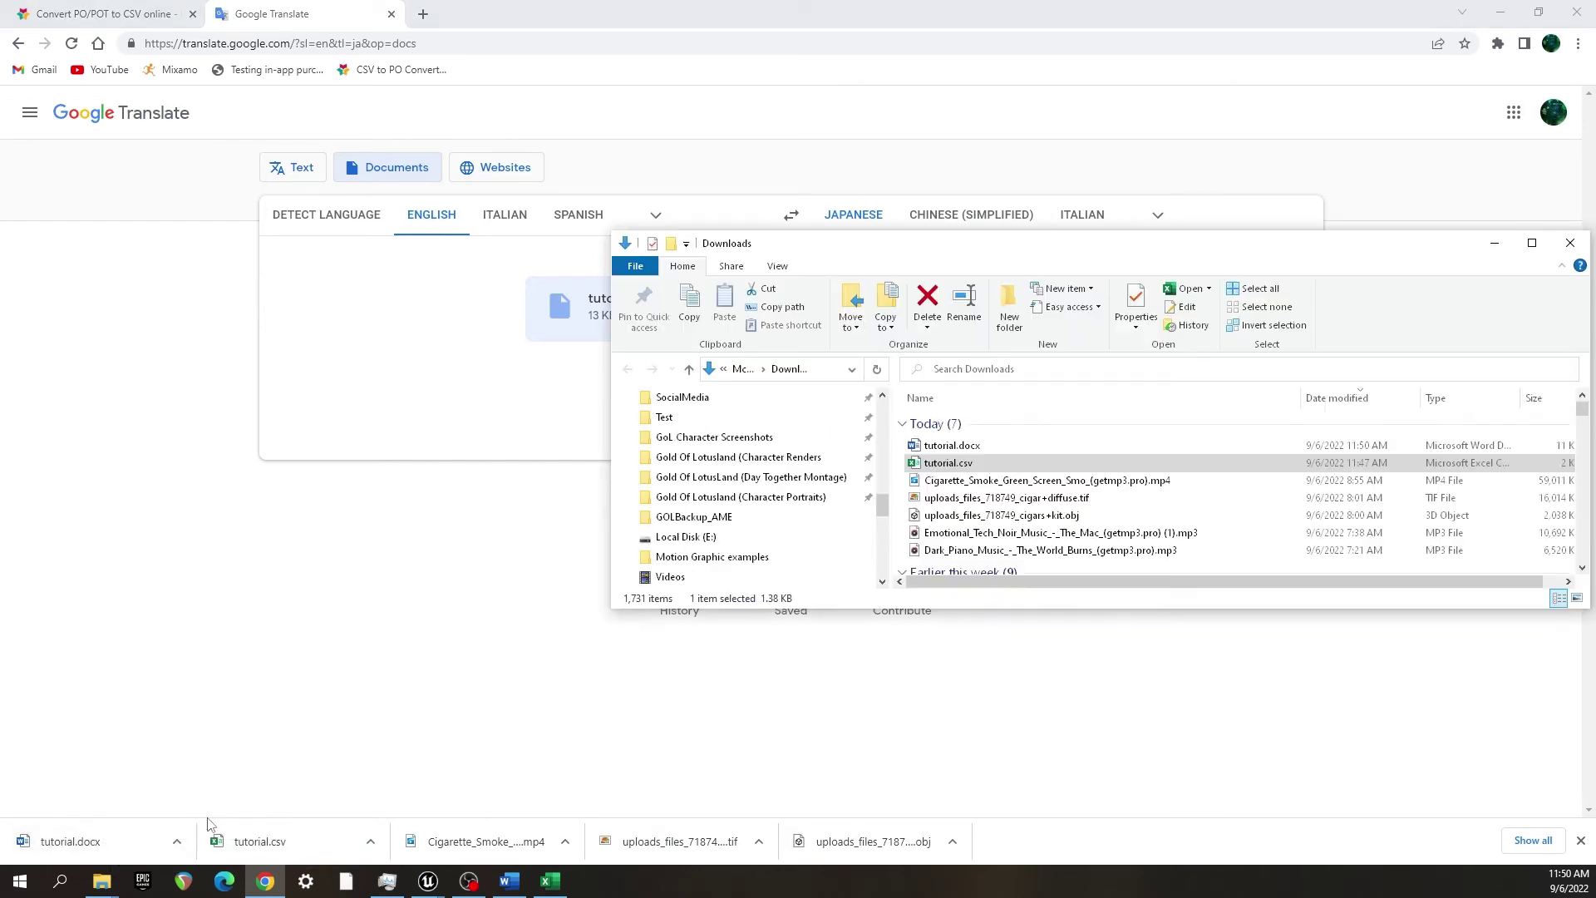
double_click(977, 447)
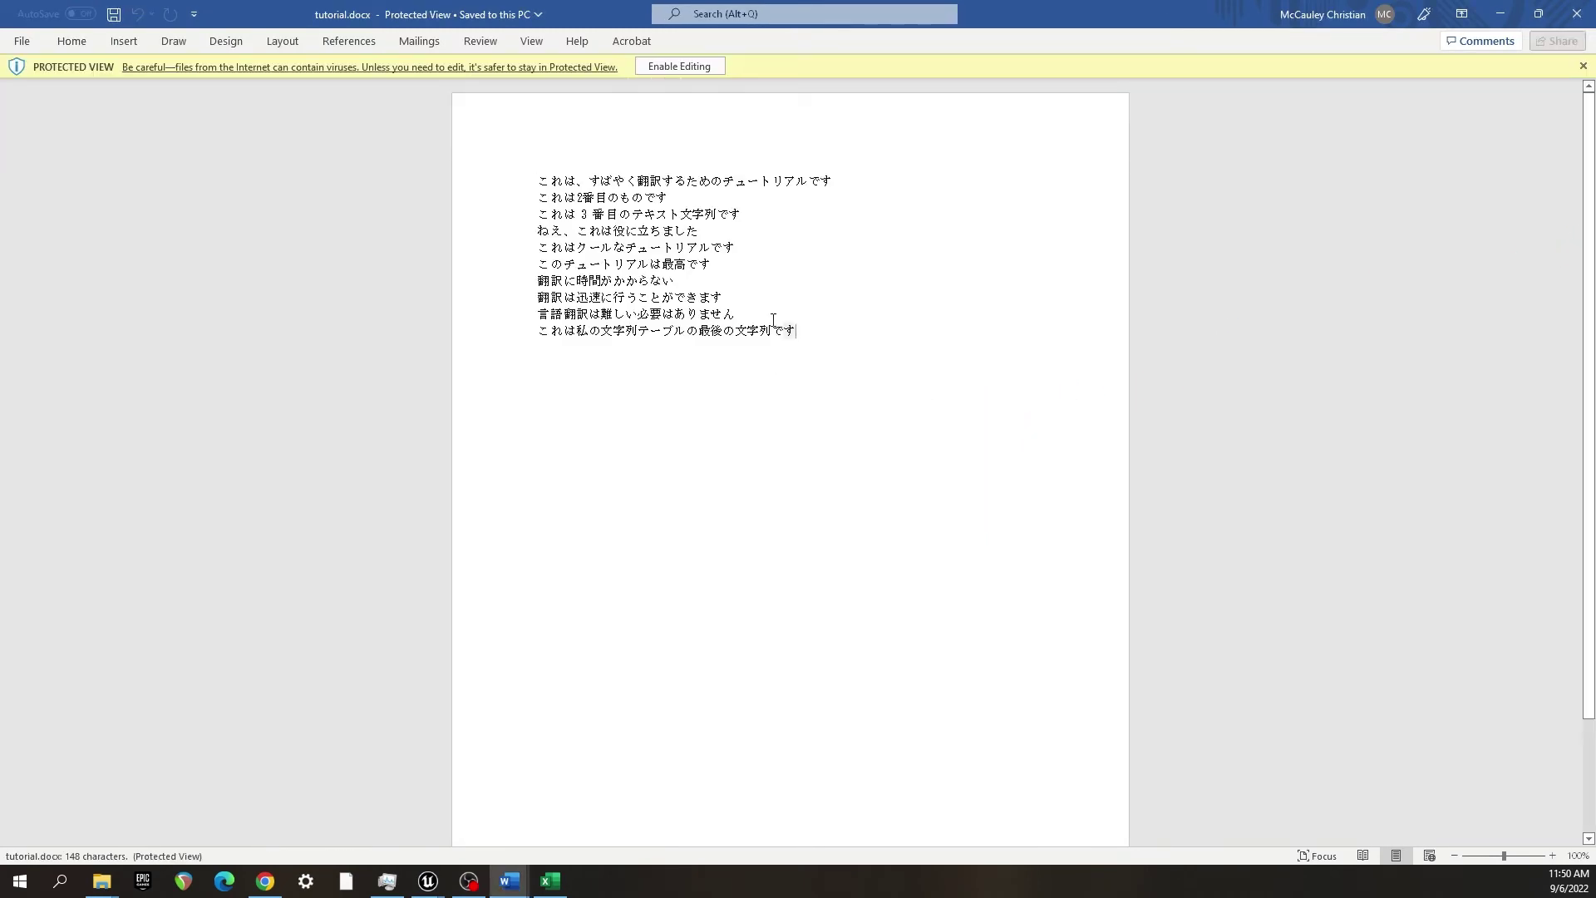
- Select the ten Japanese lines in the translated tutorial.docx and copy them
left_click_drag(773, 320, 542, 188)
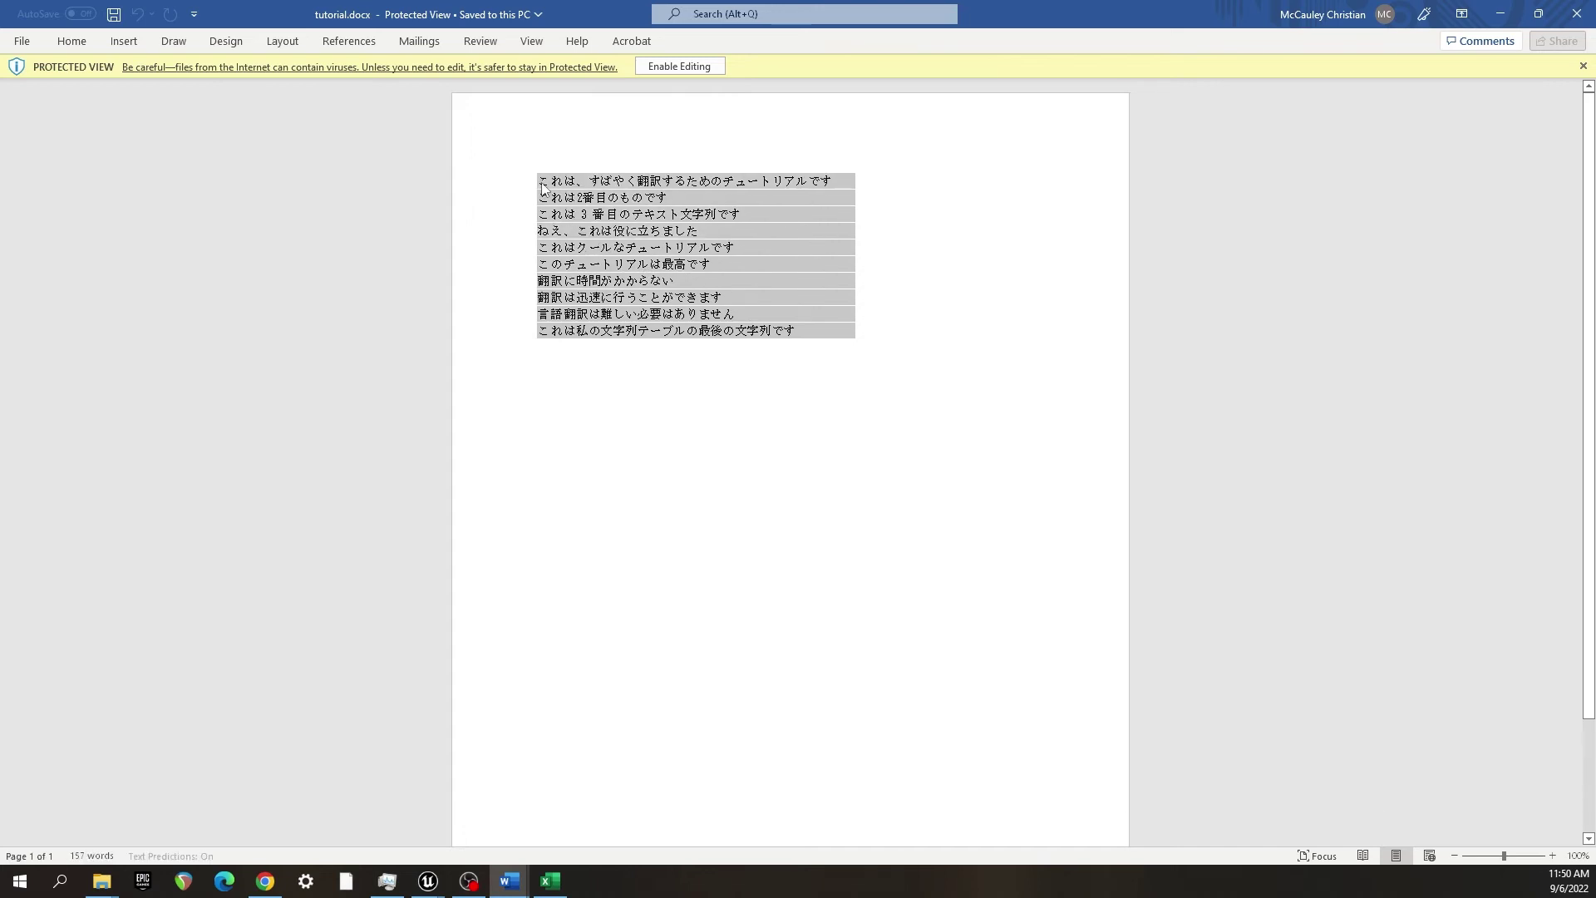
right_click(542, 188)
left_click(598, 247)
left_click(555, 886)
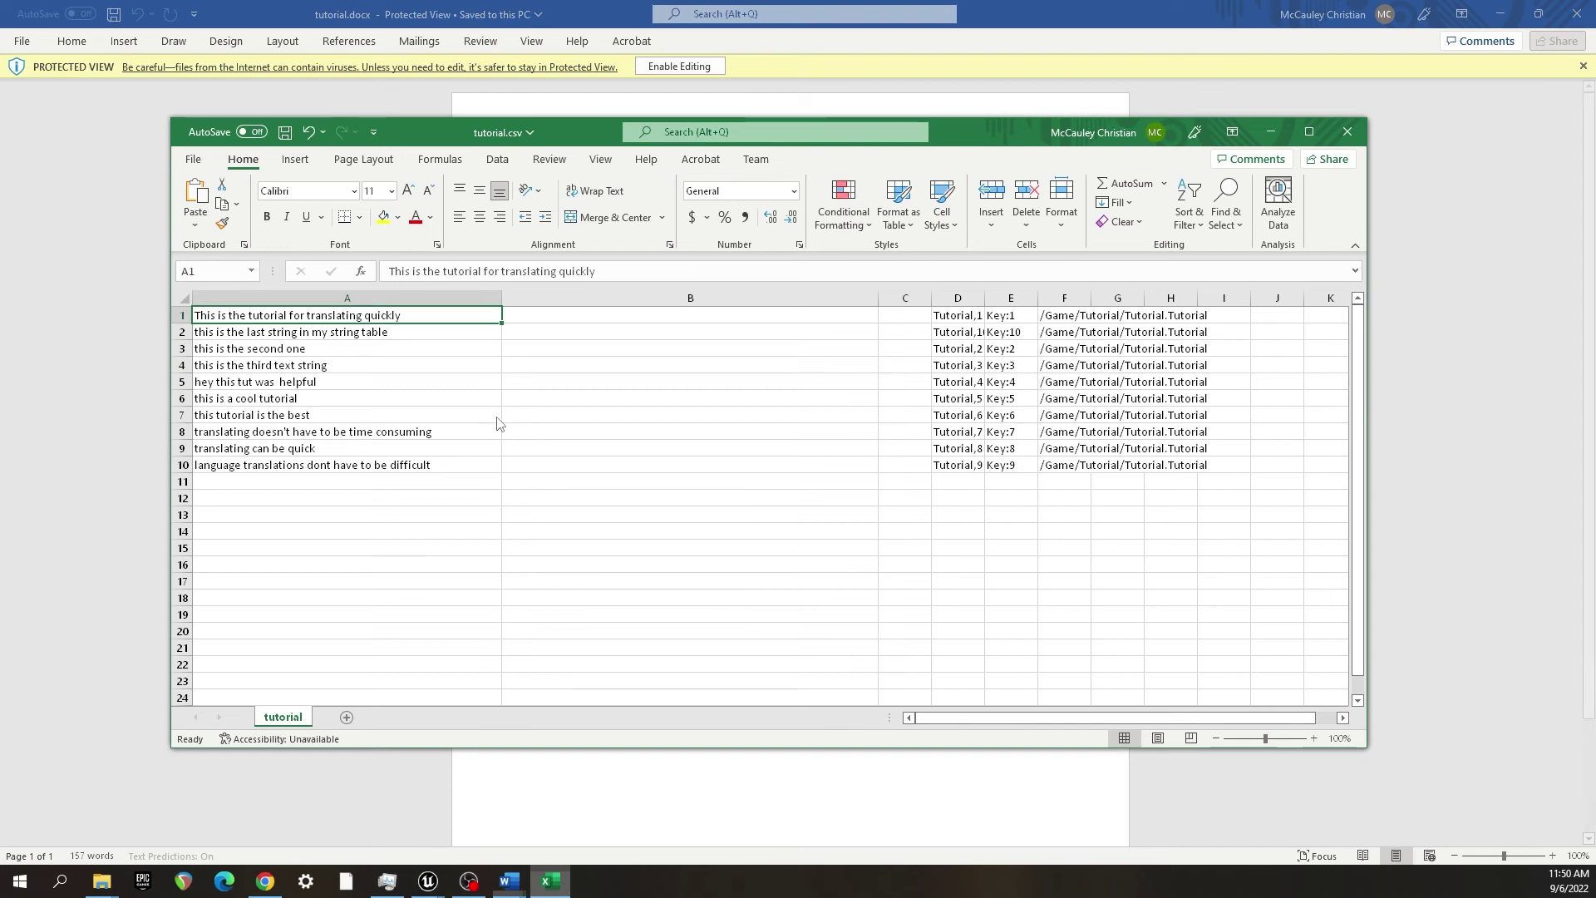
- Paste Special the Japanese lines into B1 as Unicode Text, filling B1:B10 beside the English strings
left_click(517, 316)
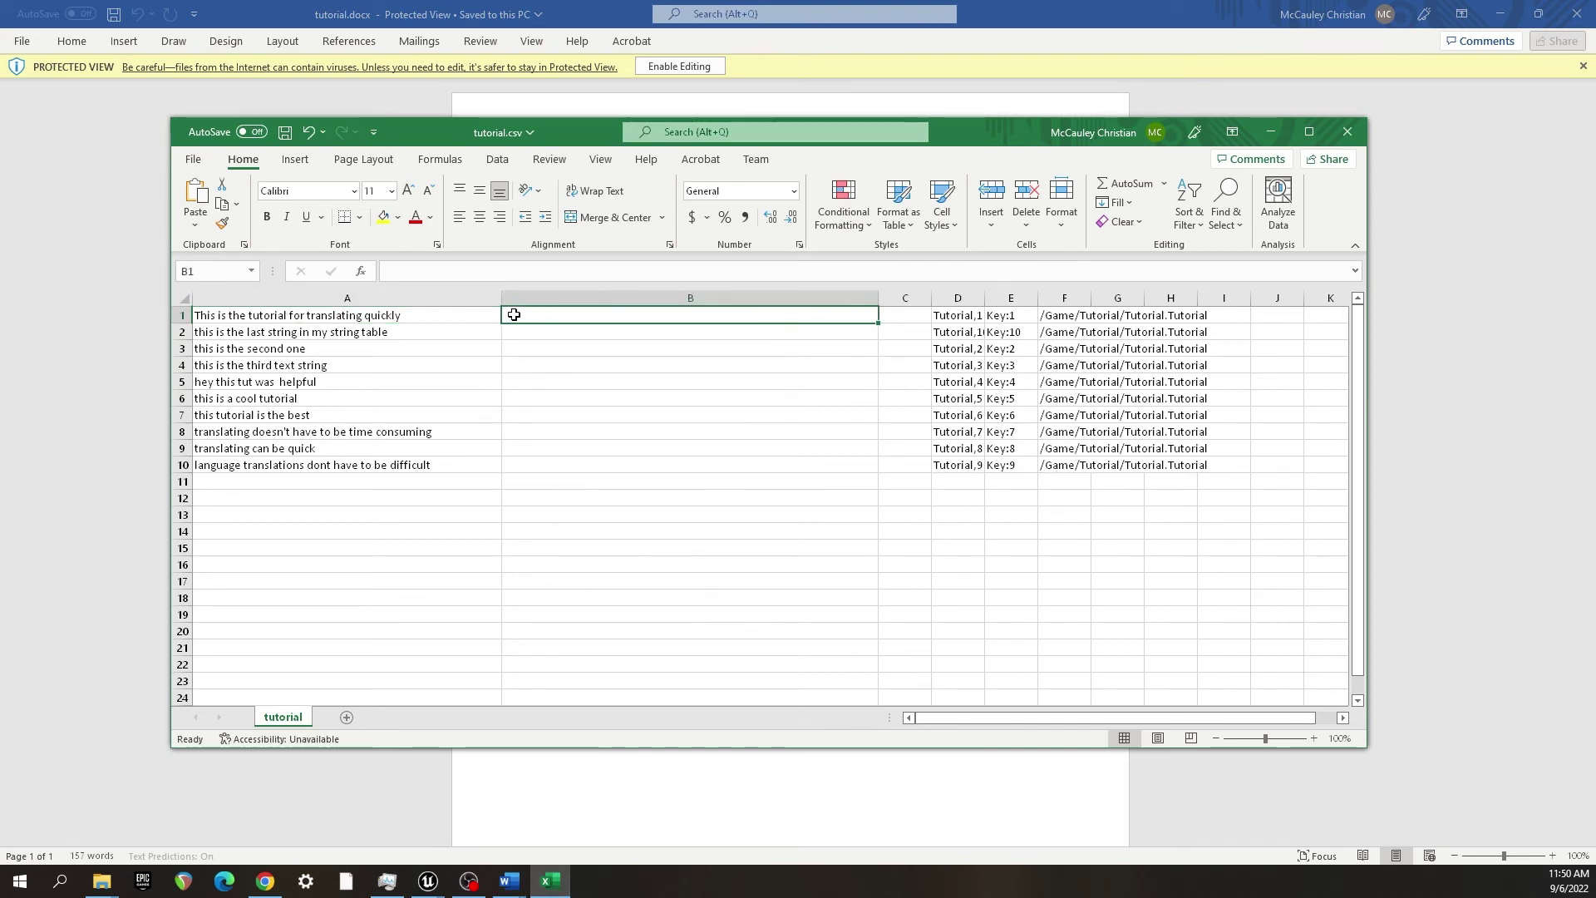
right_click(514, 316)
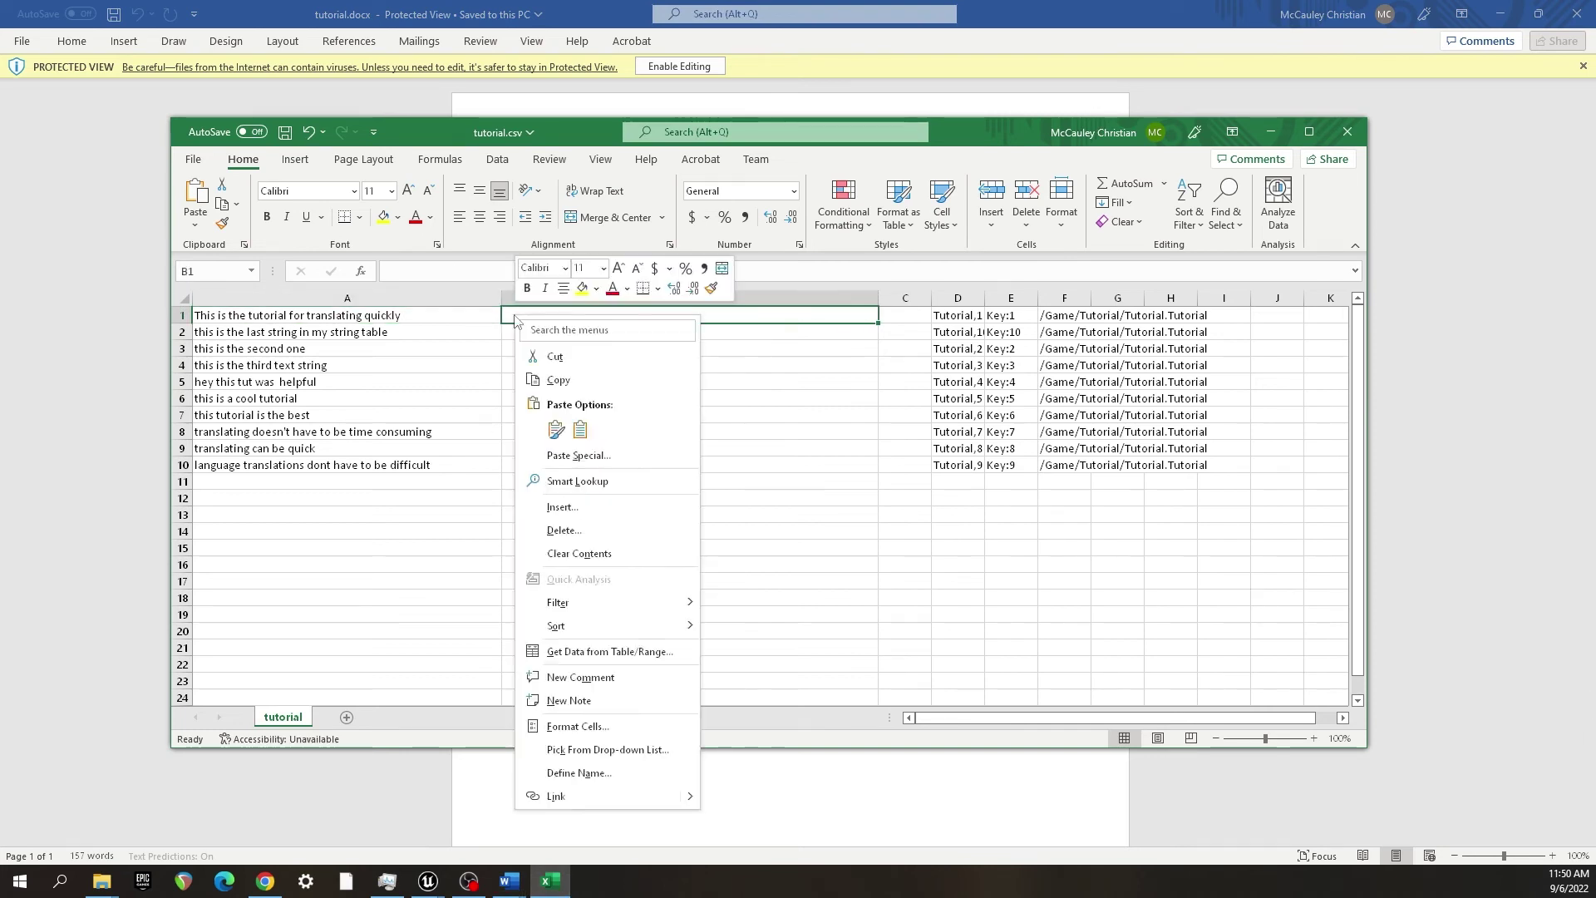
left_click(569, 457)
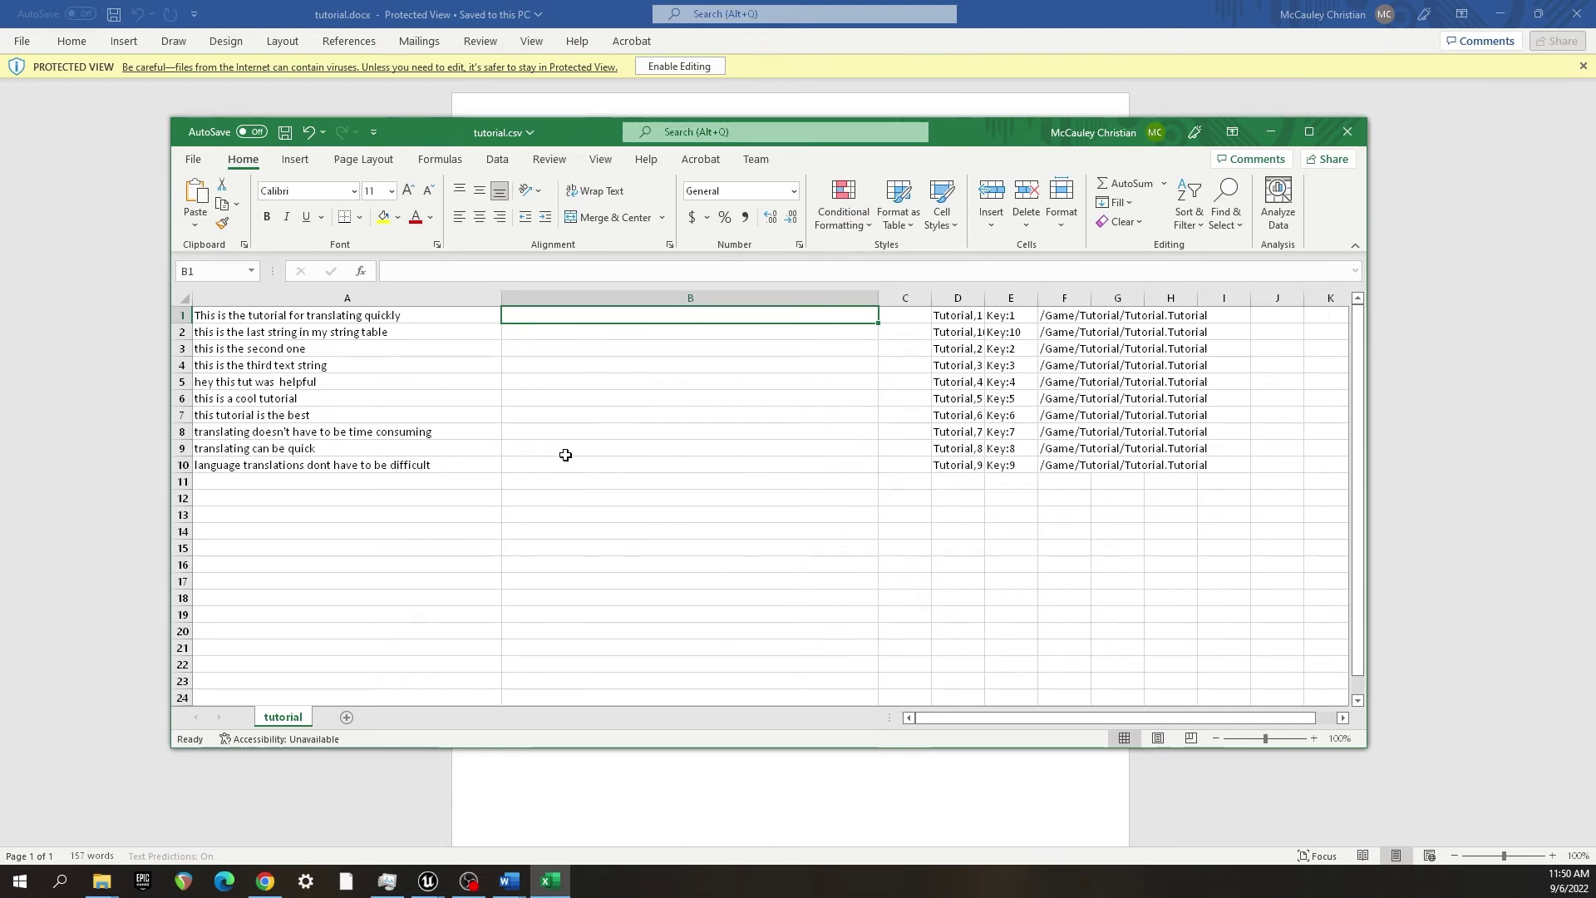
left_click_drag(524, 280, 748, 230)
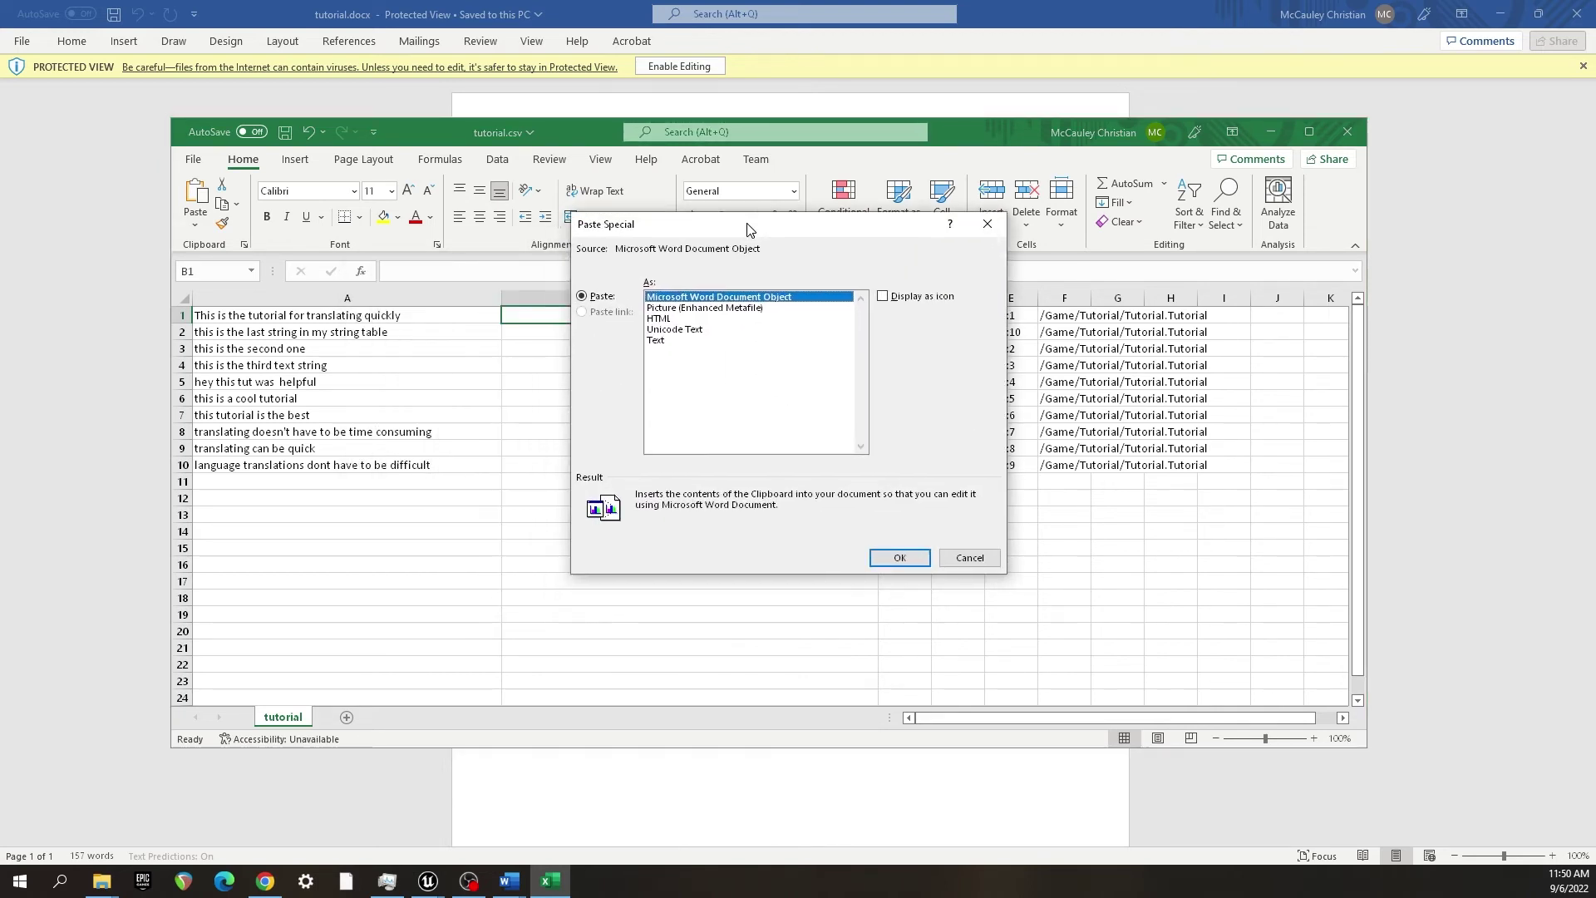
left_click(678, 330)
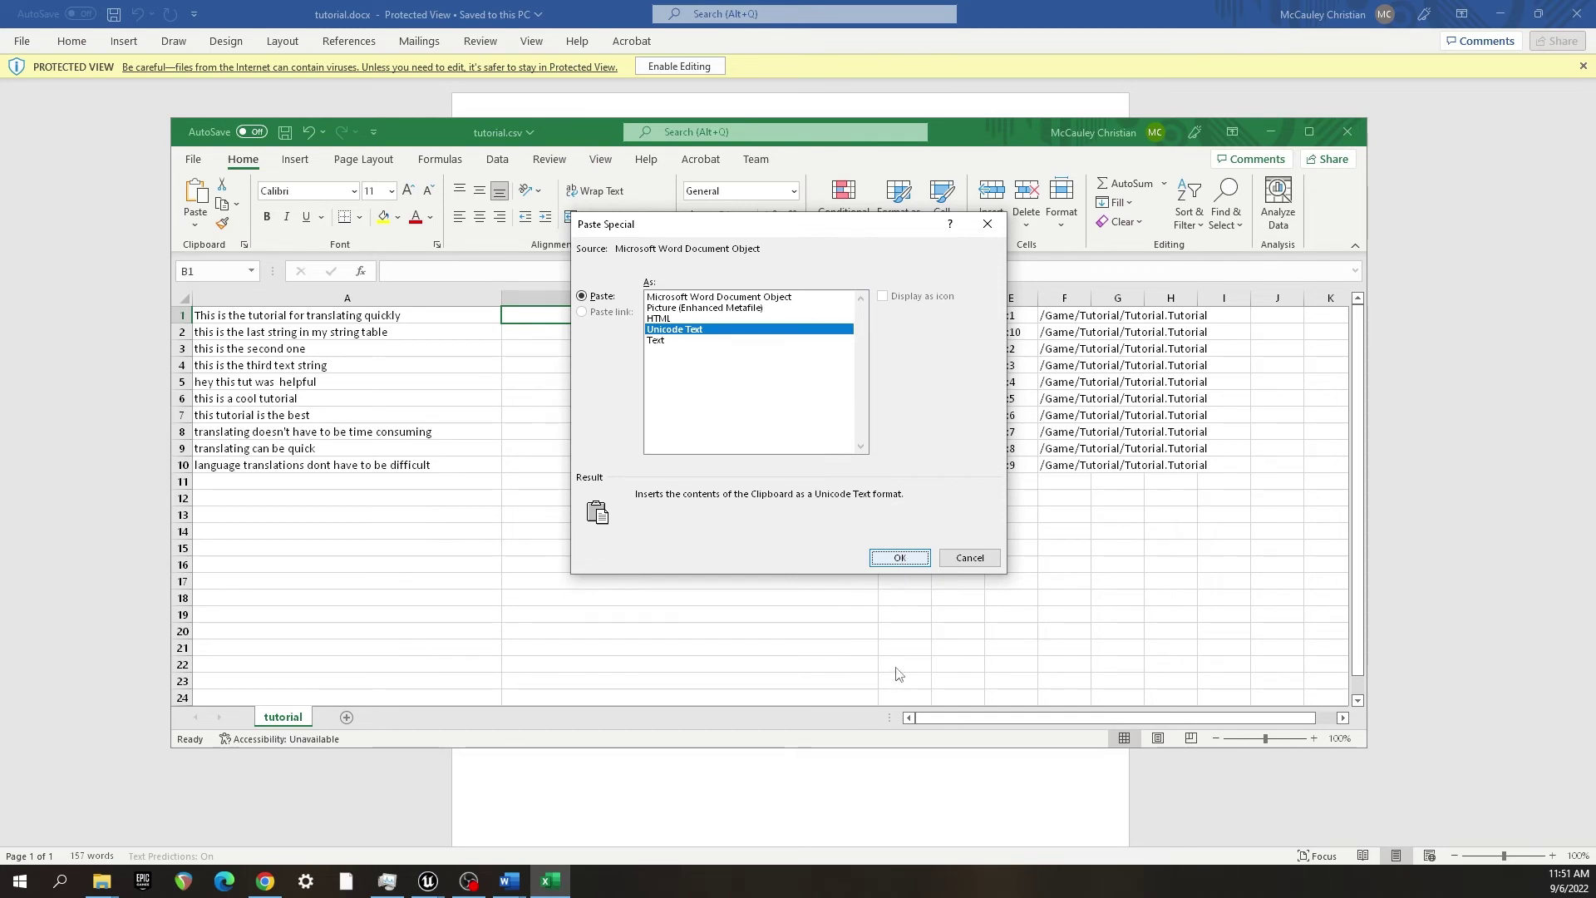
key("Return")
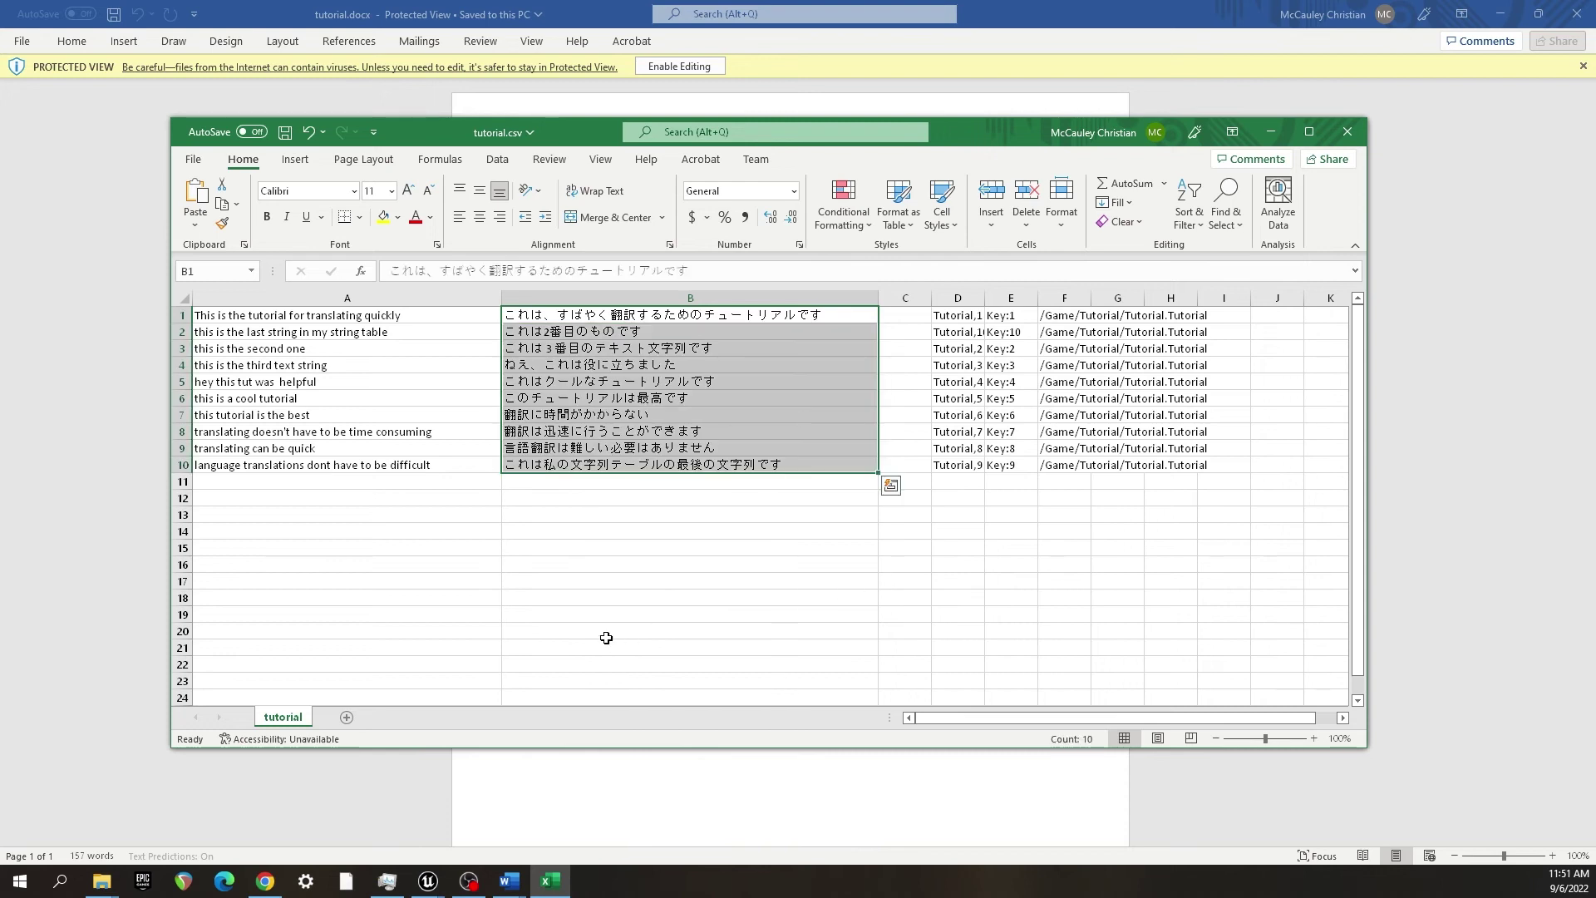
left_click(584, 534)
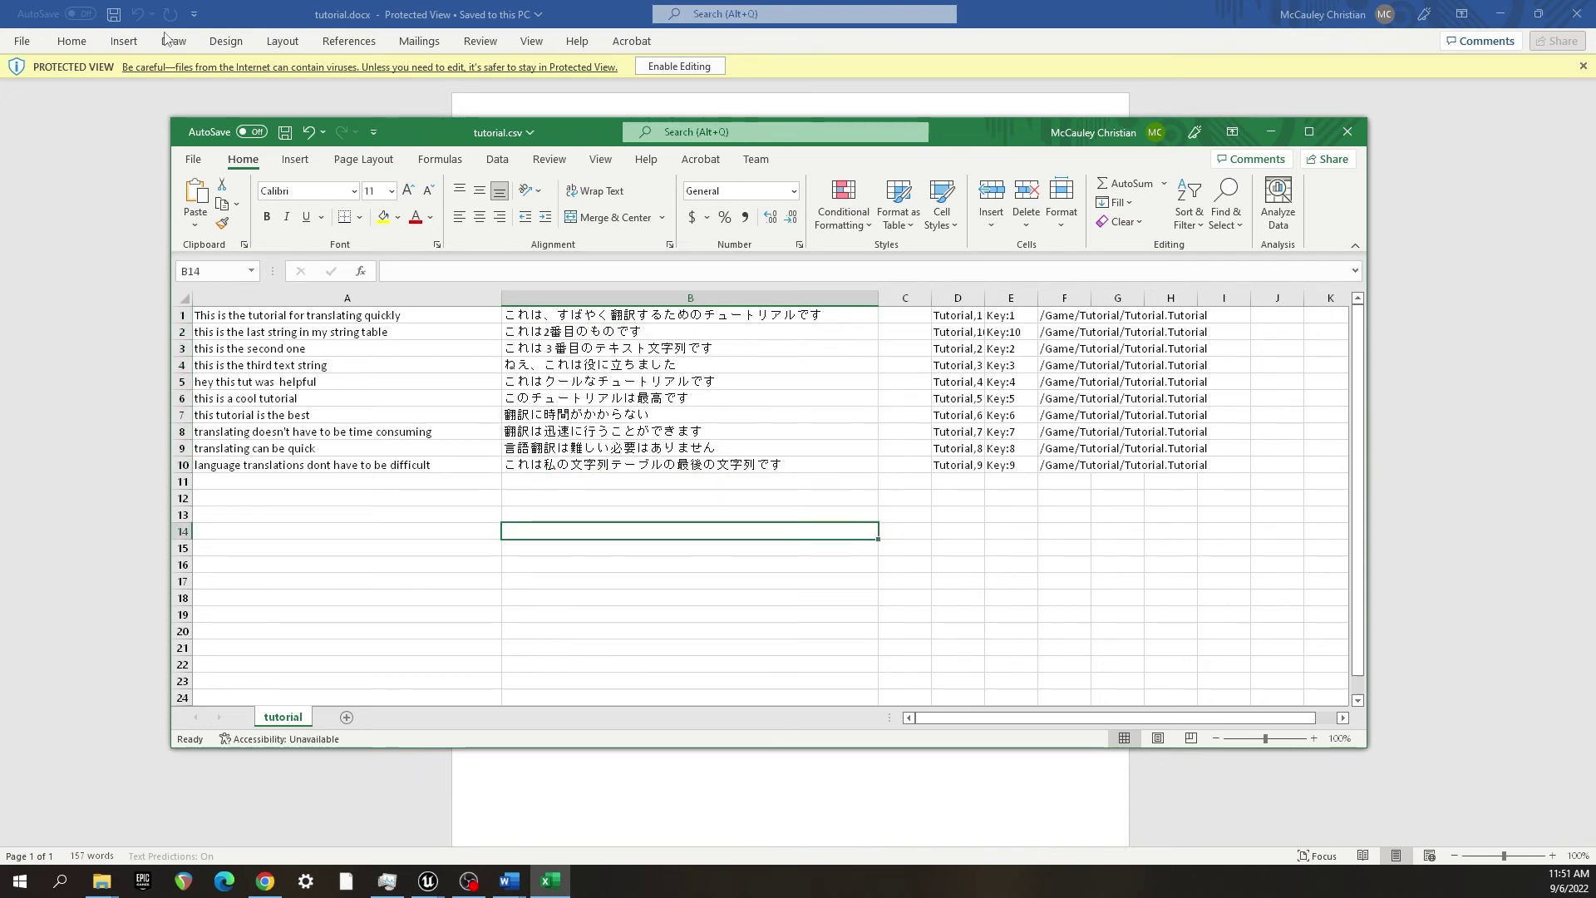
- Name the copy 'tutorialtranslated' and choose the CSV UTF-8 (Comma delimited) file type
left_click(193, 159)
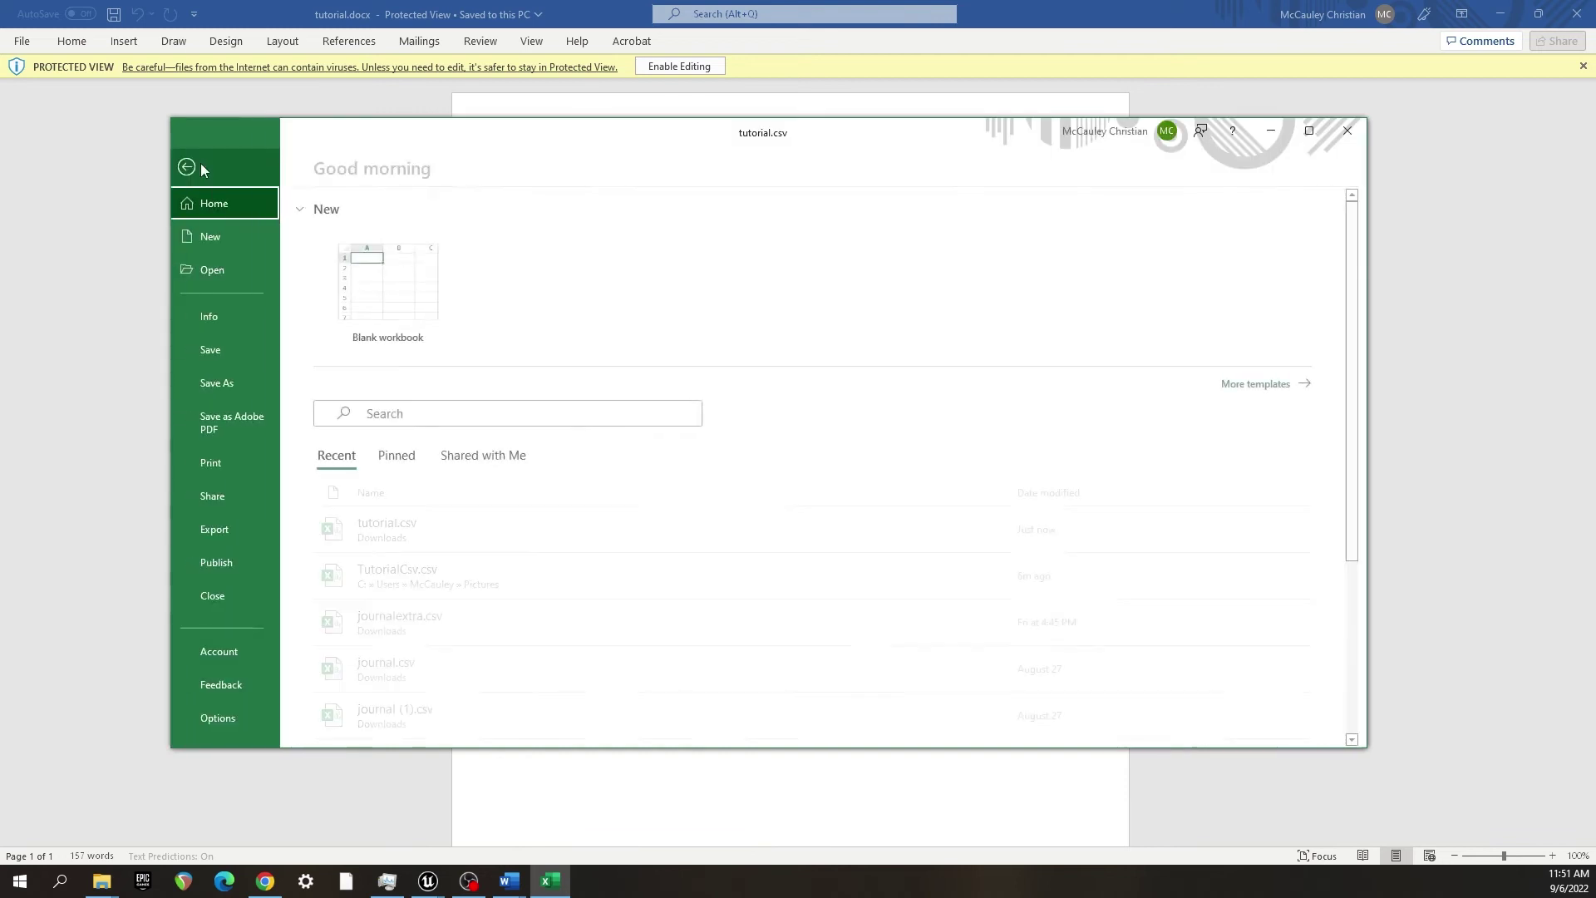
left_click(240, 380)
left_click(656, 245)
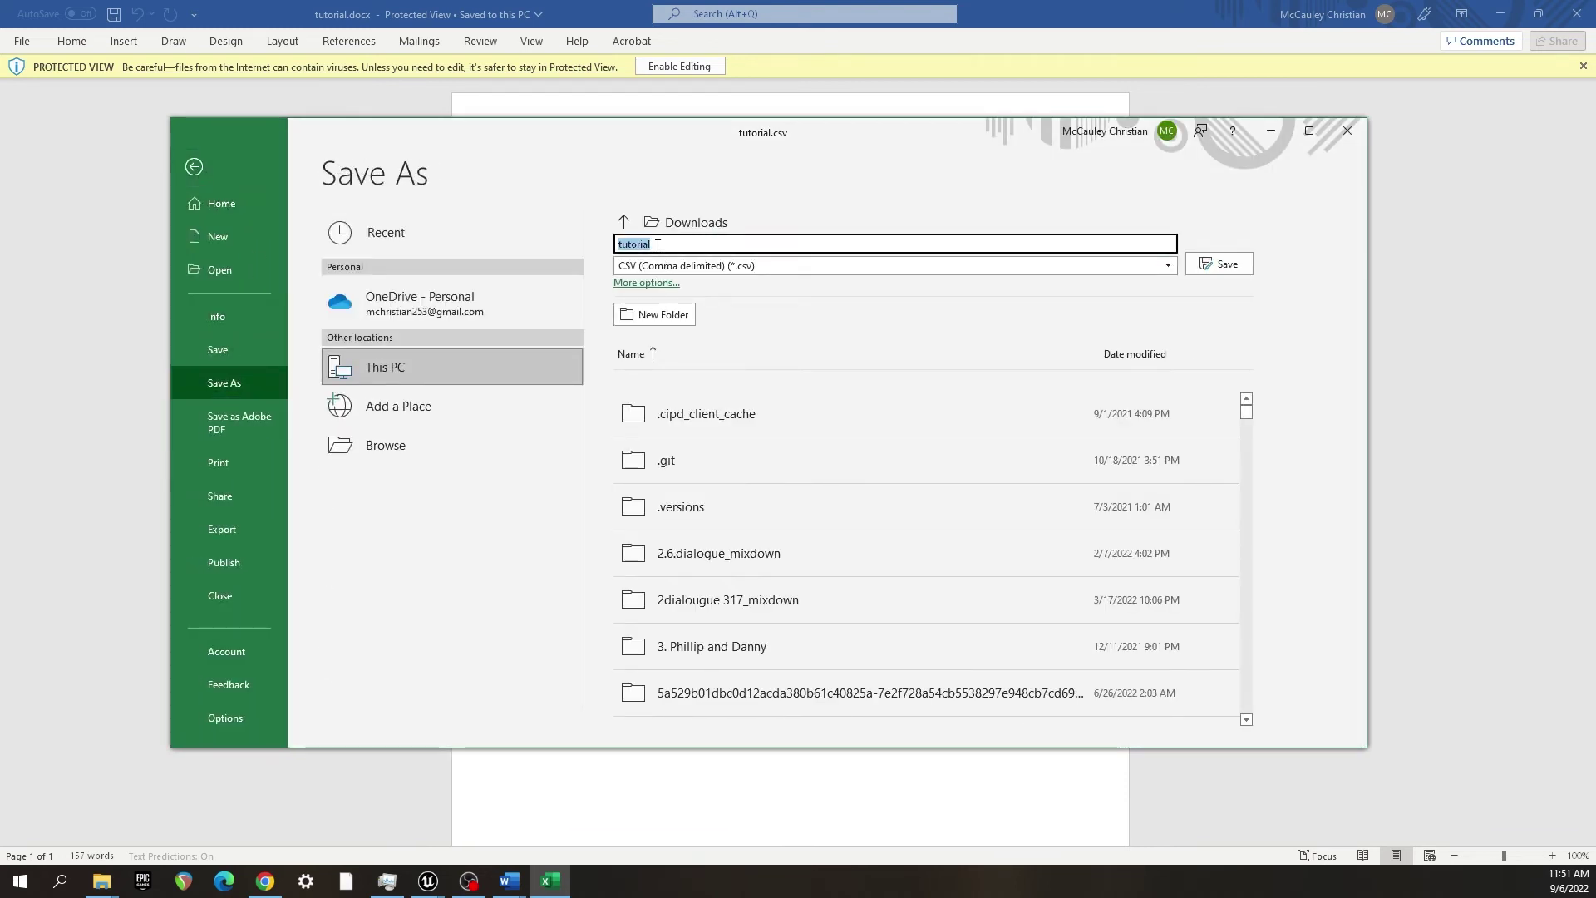
left_click(657, 245)
type("translated")
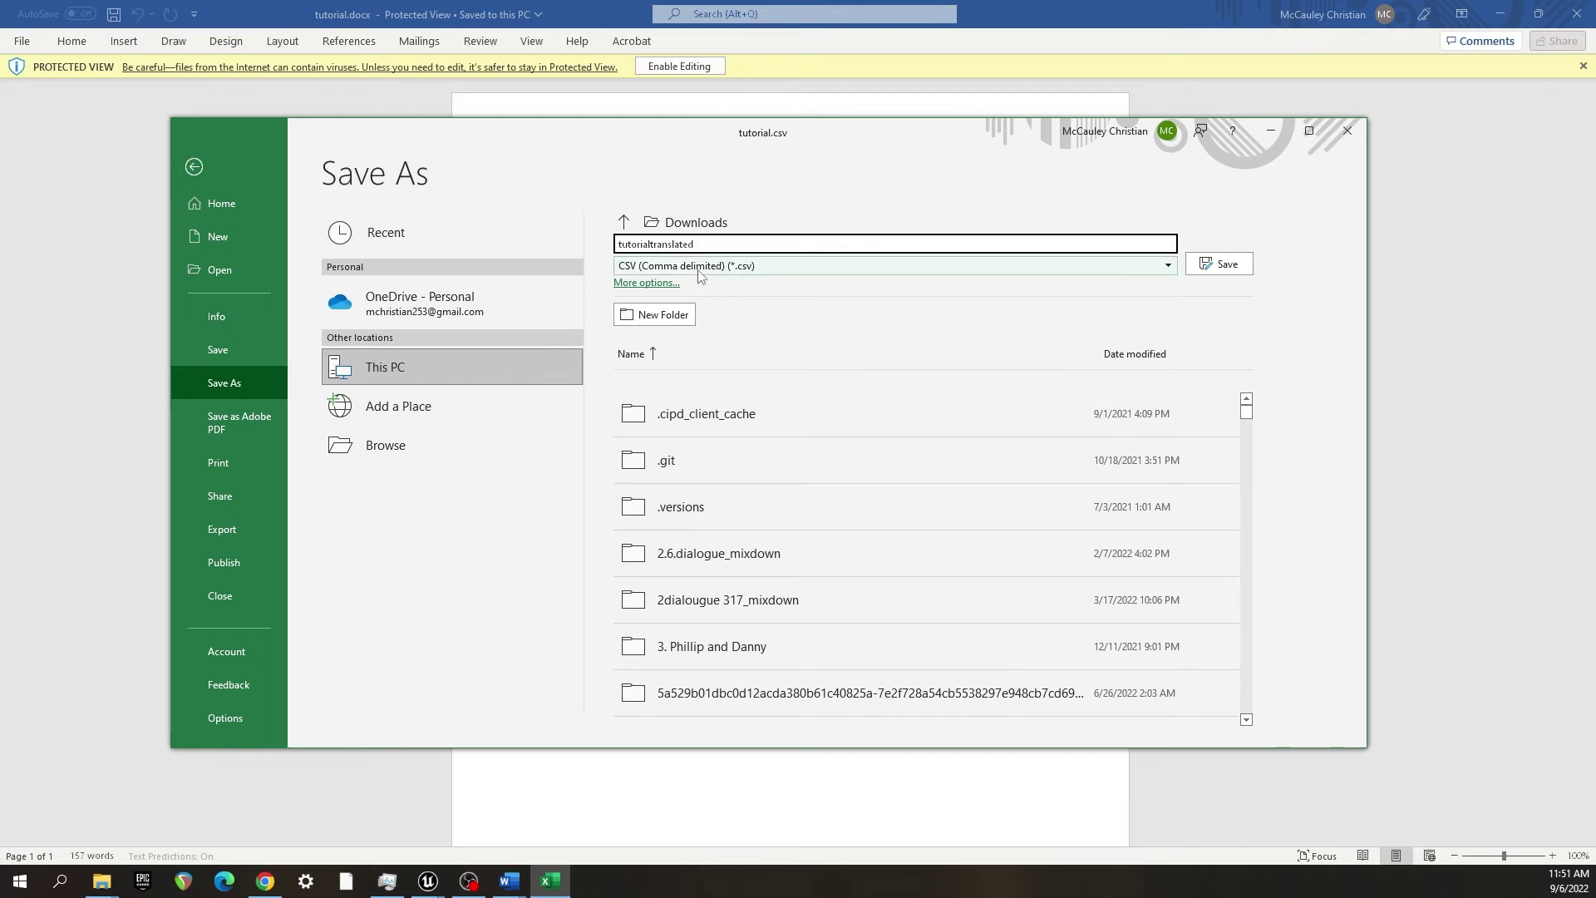
left_click(699, 266)
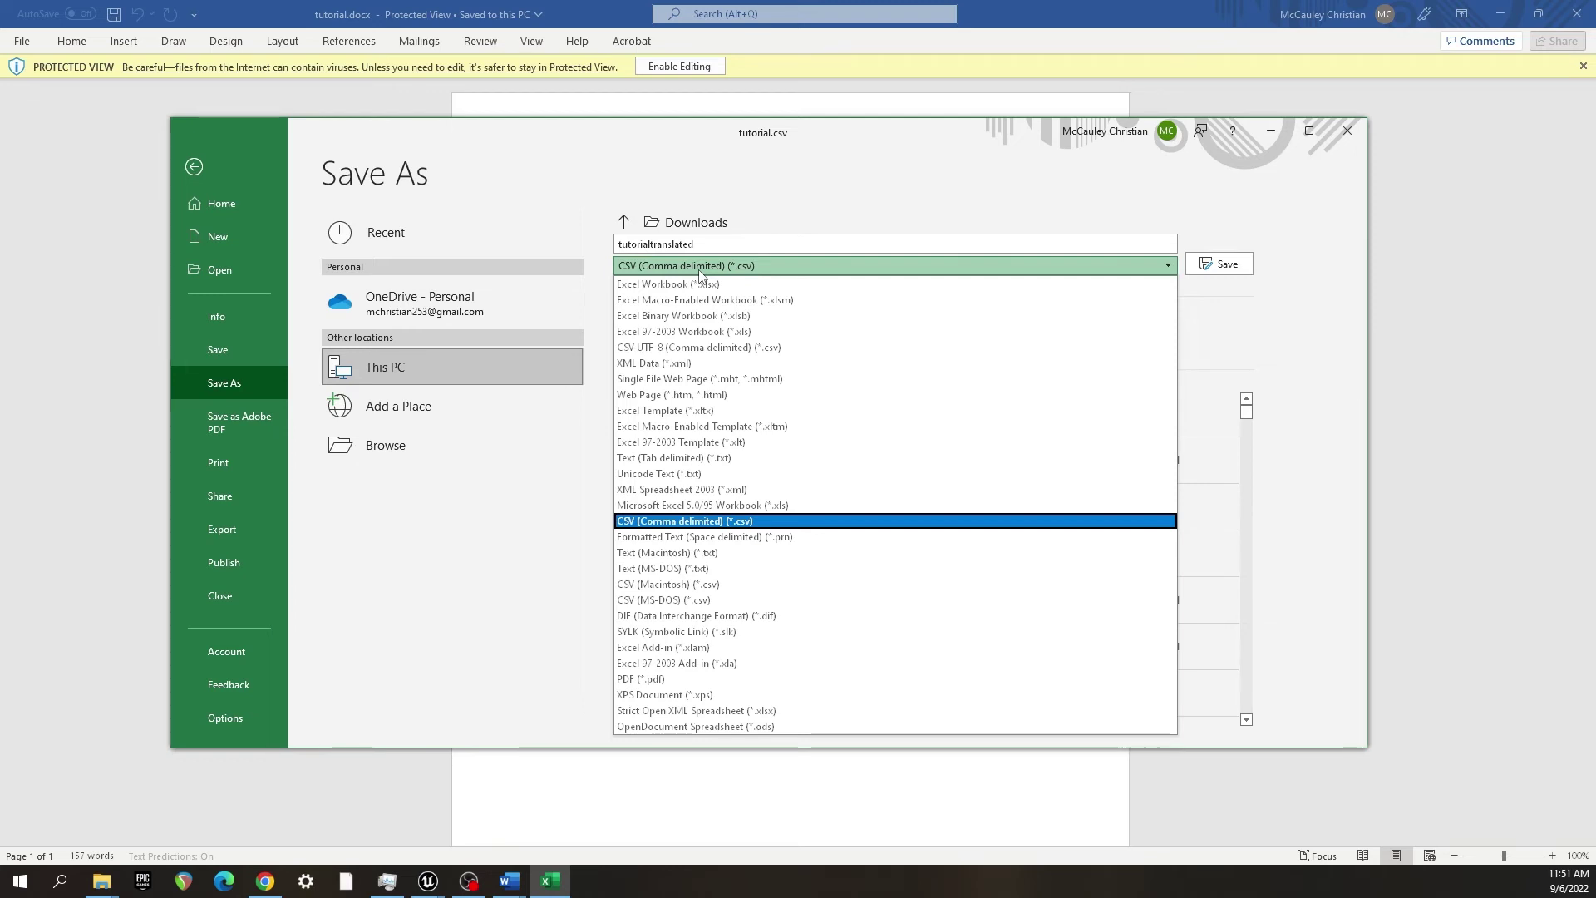
left_click(672, 350)
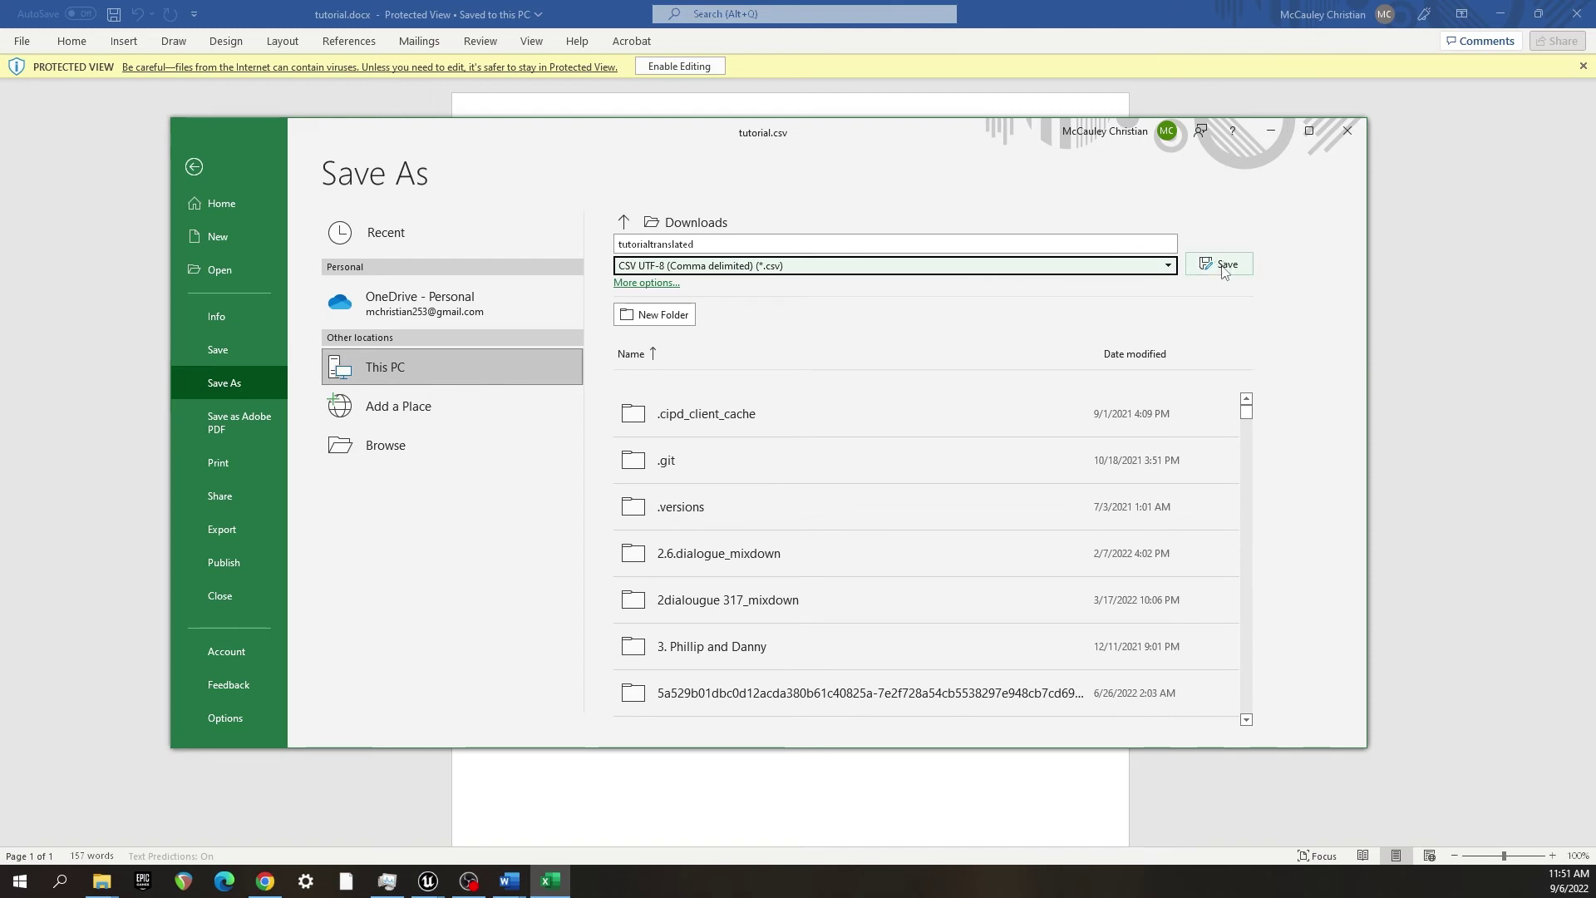
- Save tutorialtranslated.csv into the Pictures folder
left_click(456, 460)
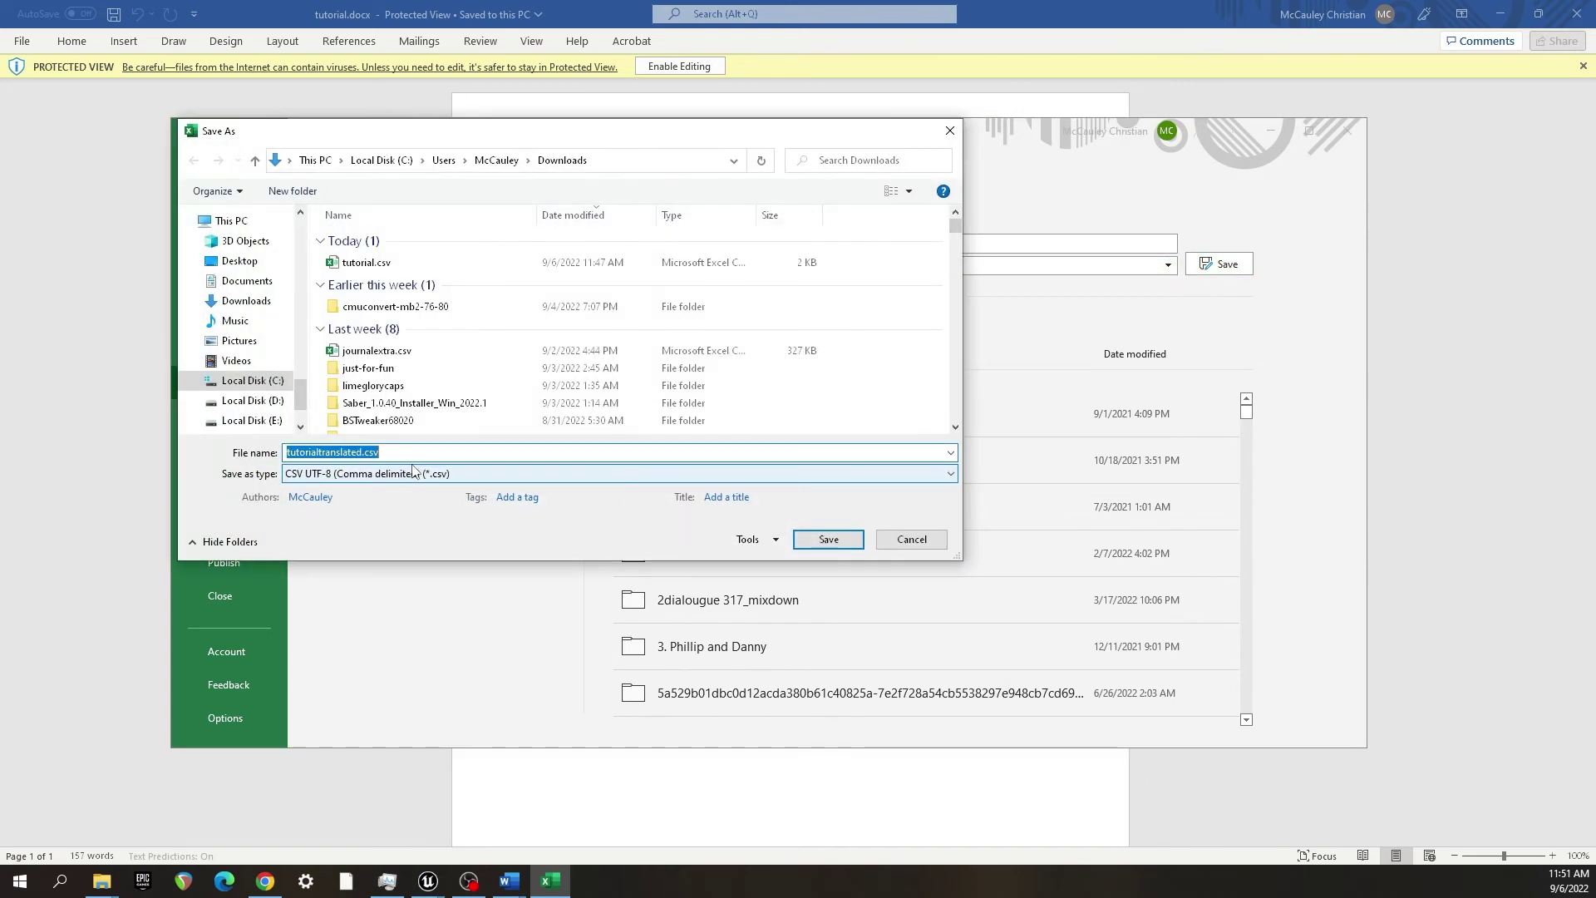
left_click(240, 341)
left_click(827, 540)
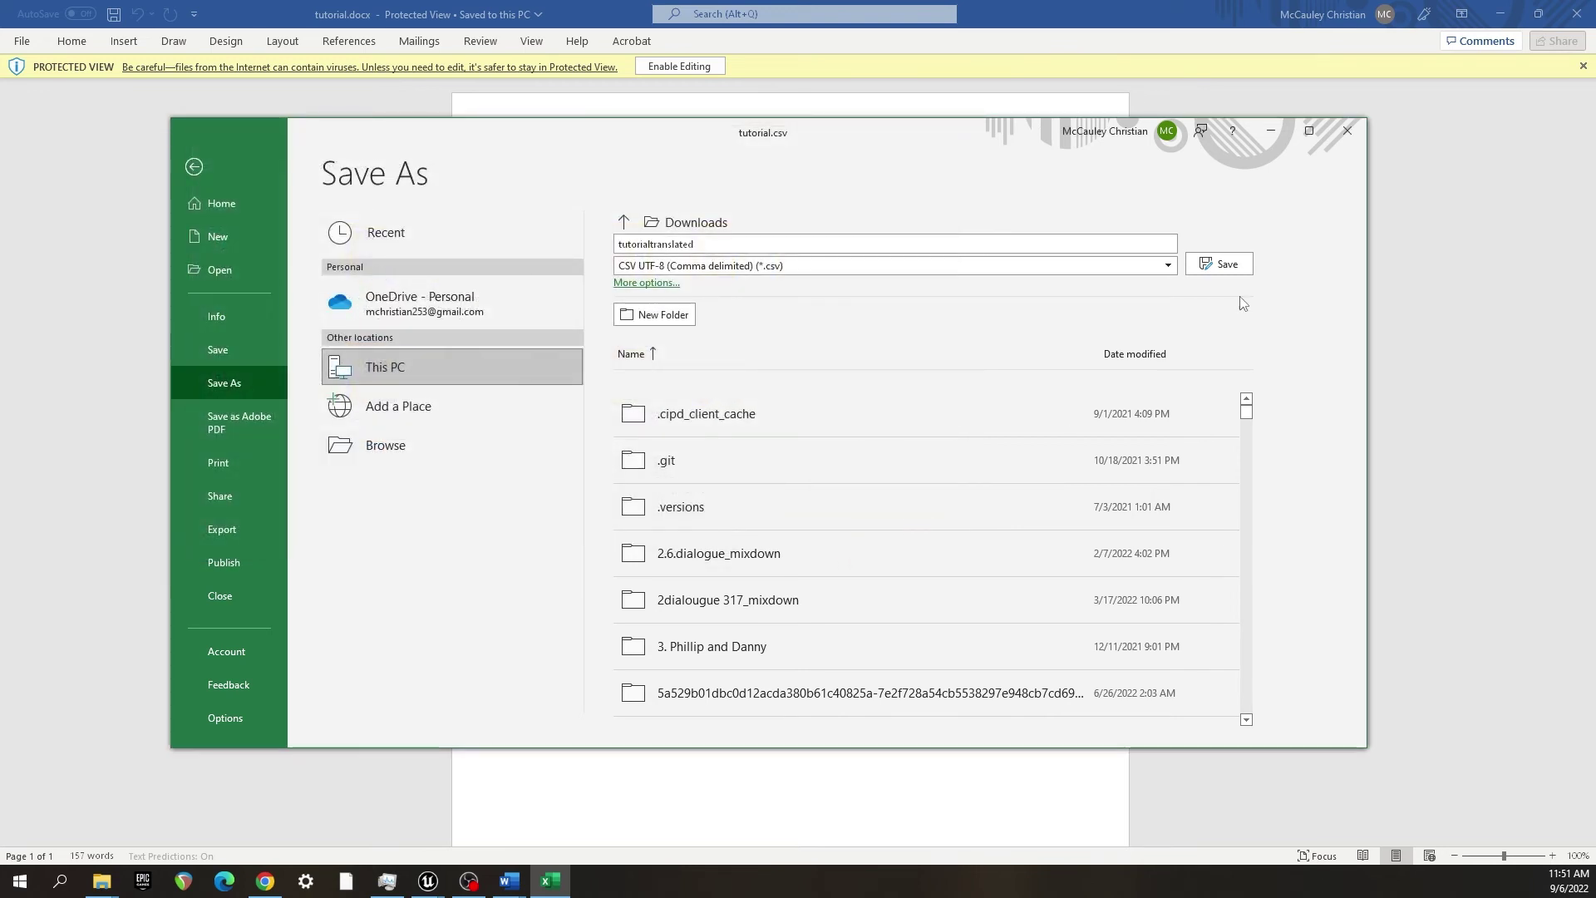
left_click(1231, 264)
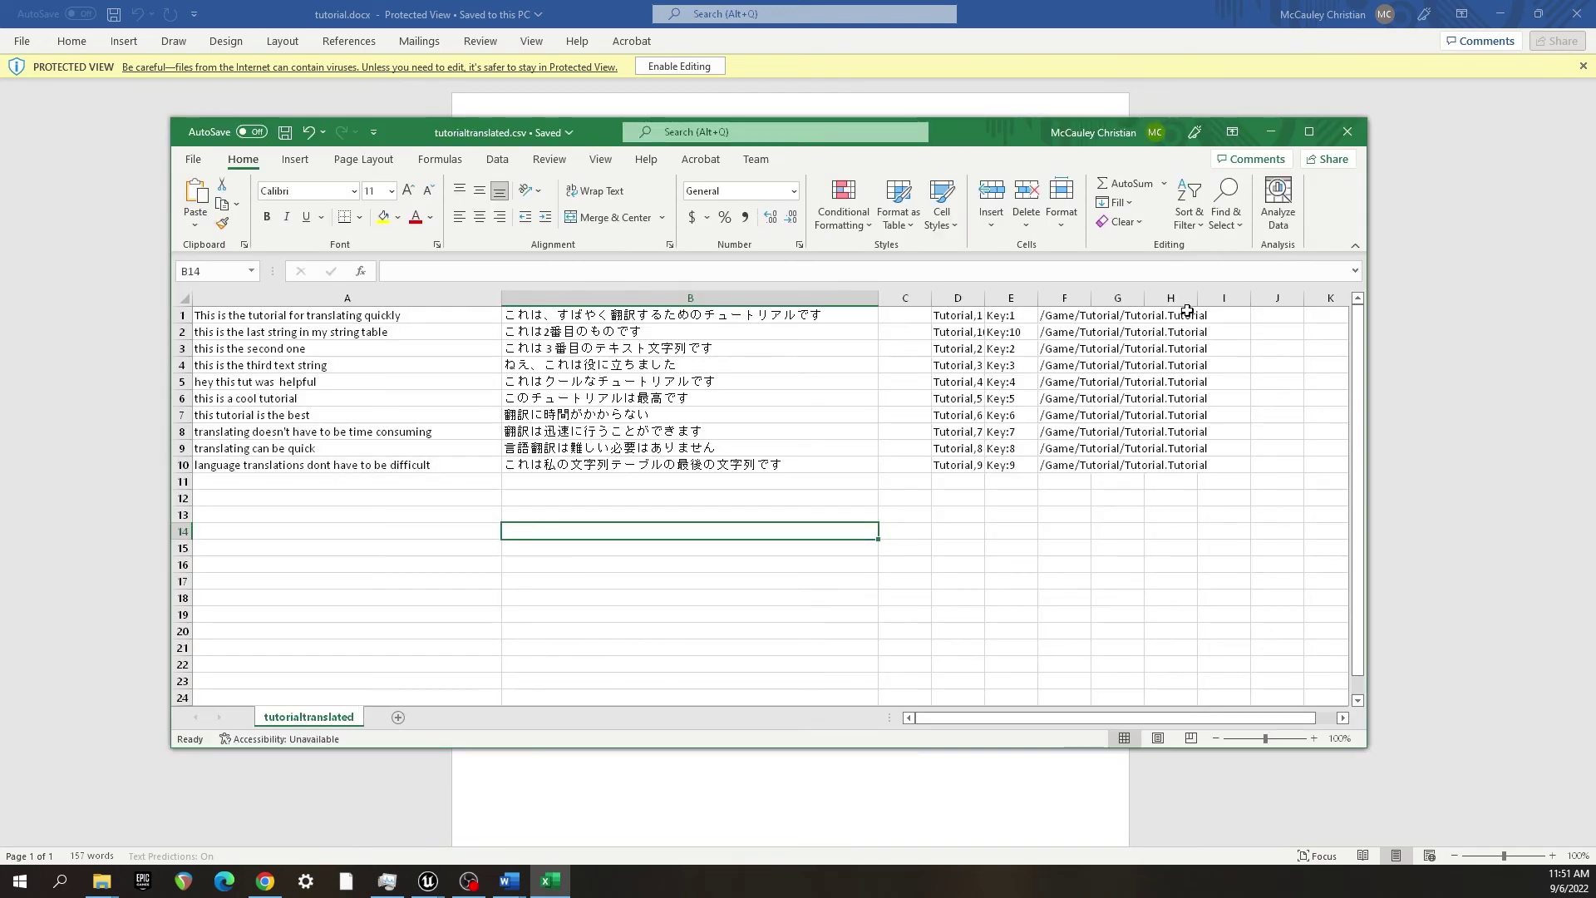
- Minimize Excel and open the CSV to PO page of the converter site in Chrome
left_click(1272, 134)
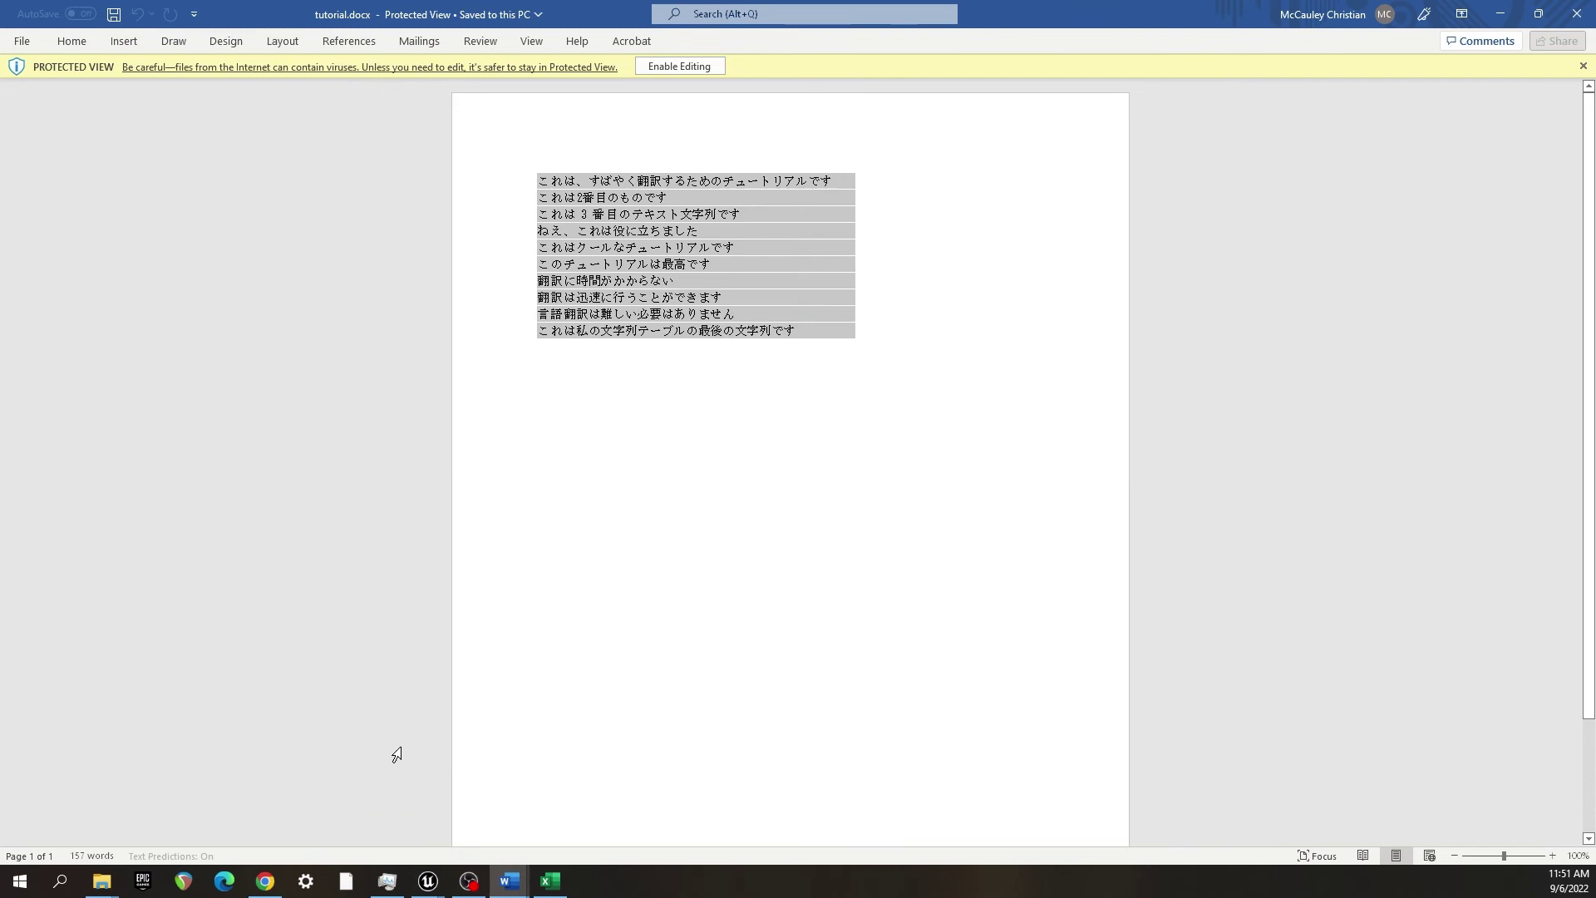
left_click(267, 880)
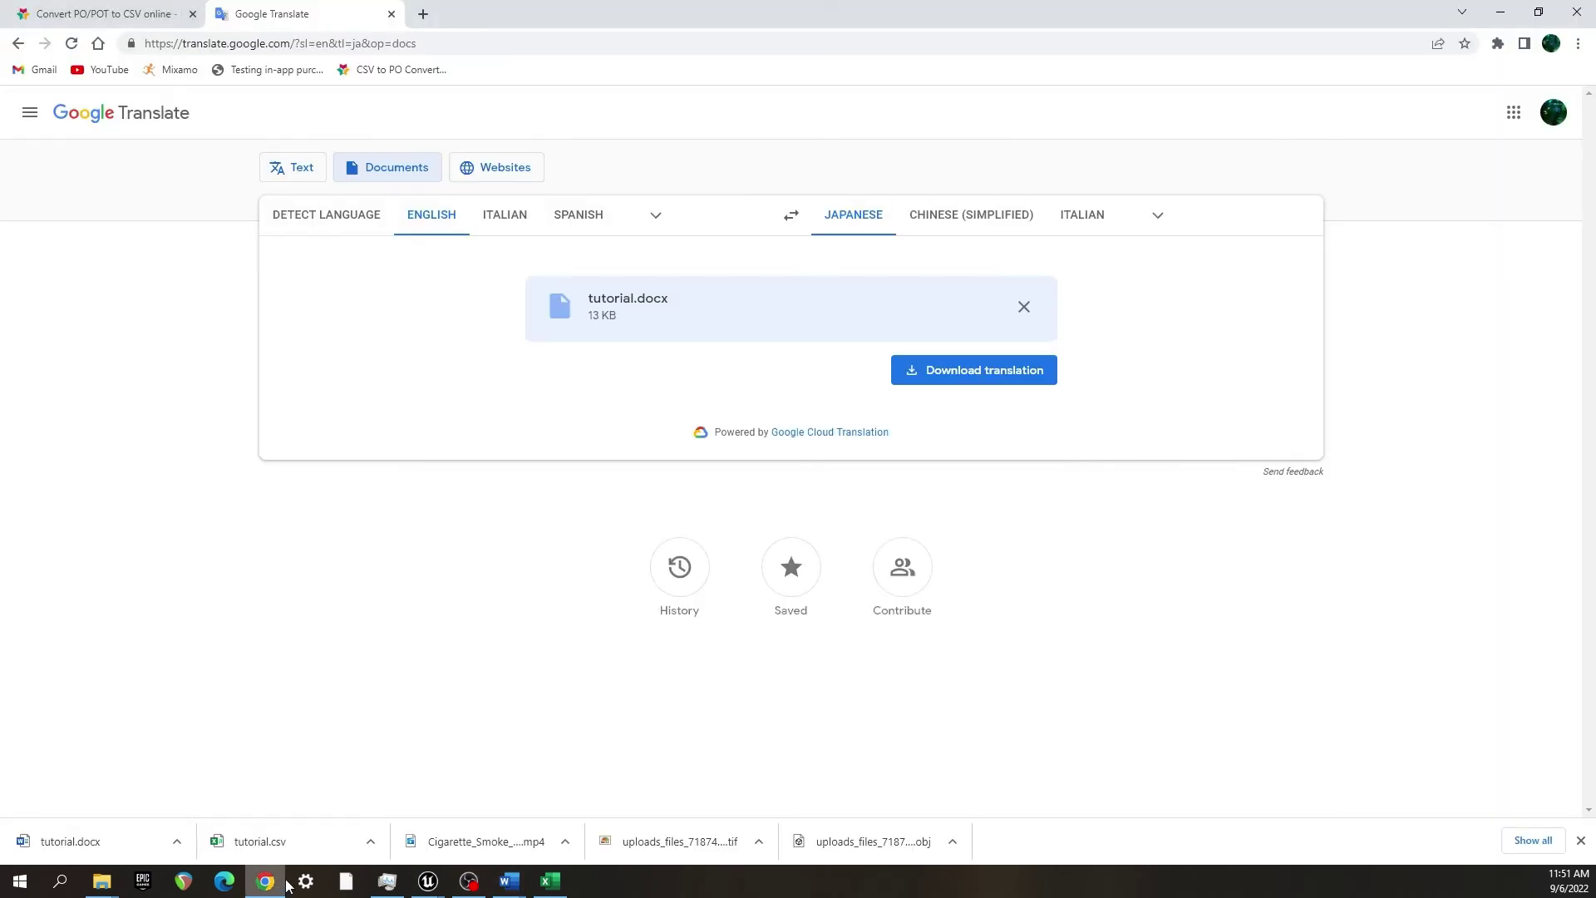
left_click(96, 10)
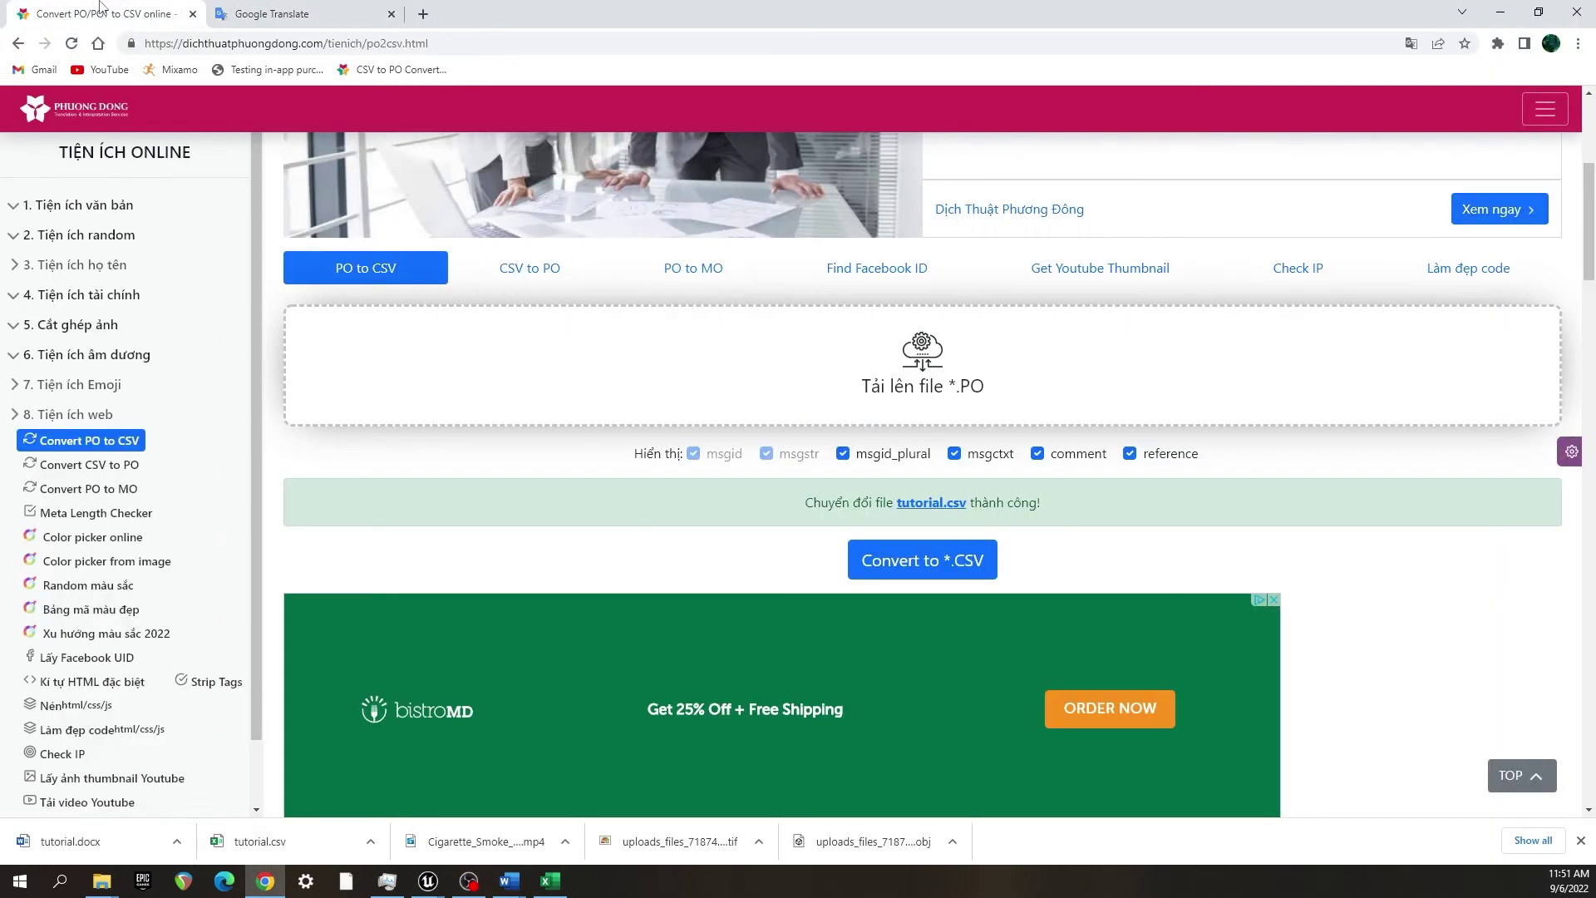
left_click(532, 278)
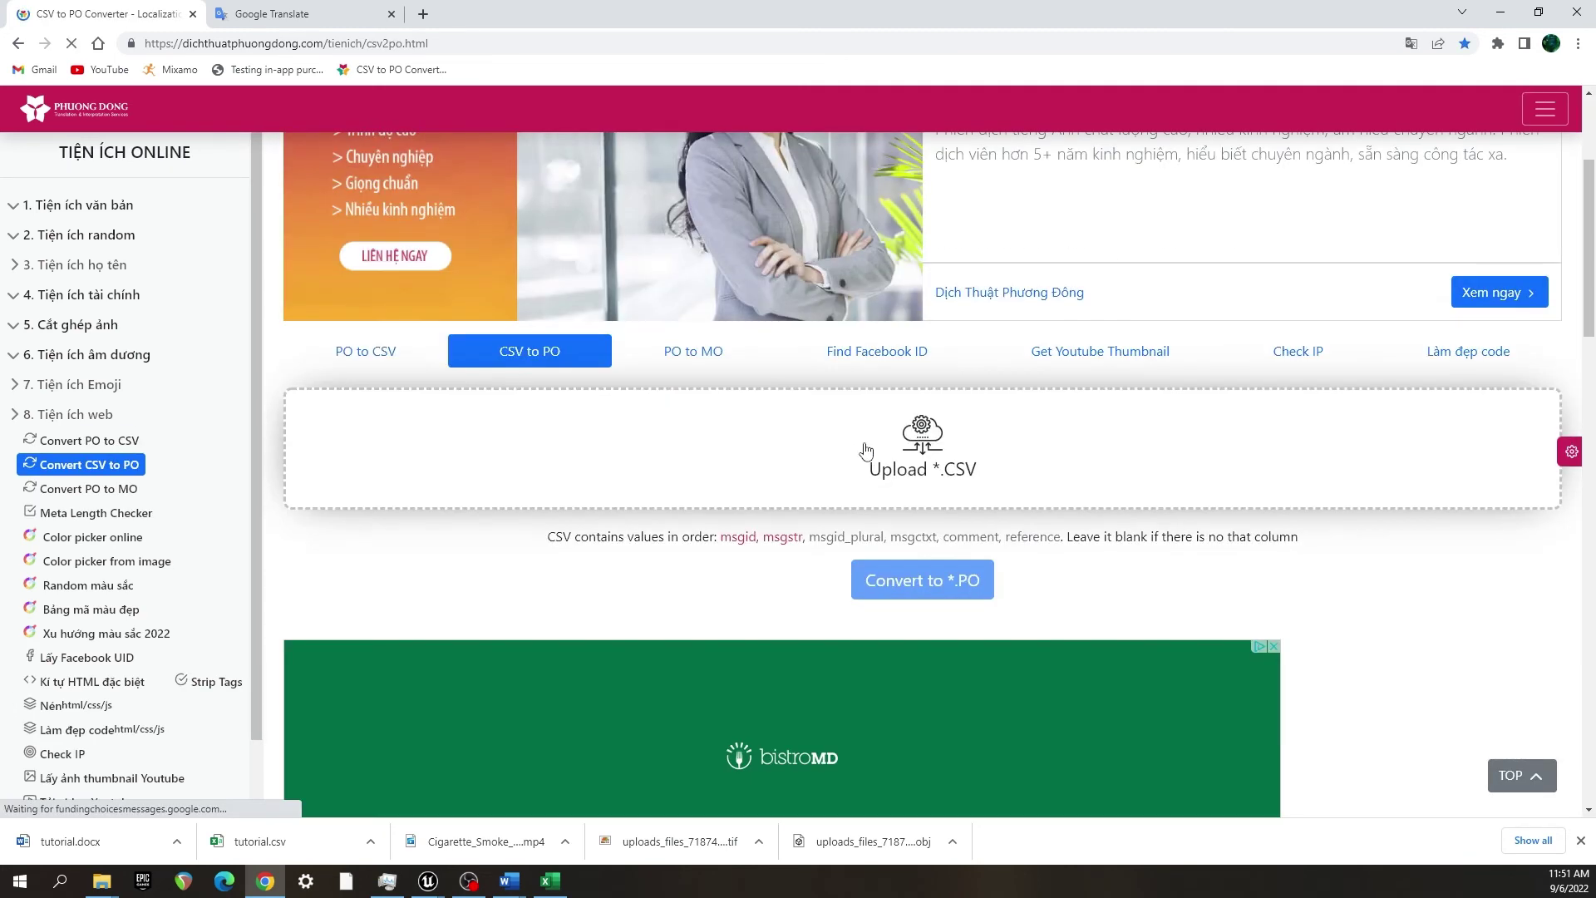
- Upload tutorialtranslated.csv from Pictures for conversion, then return to Unreal's Japanese Translation Editor
left_click(941, 456)
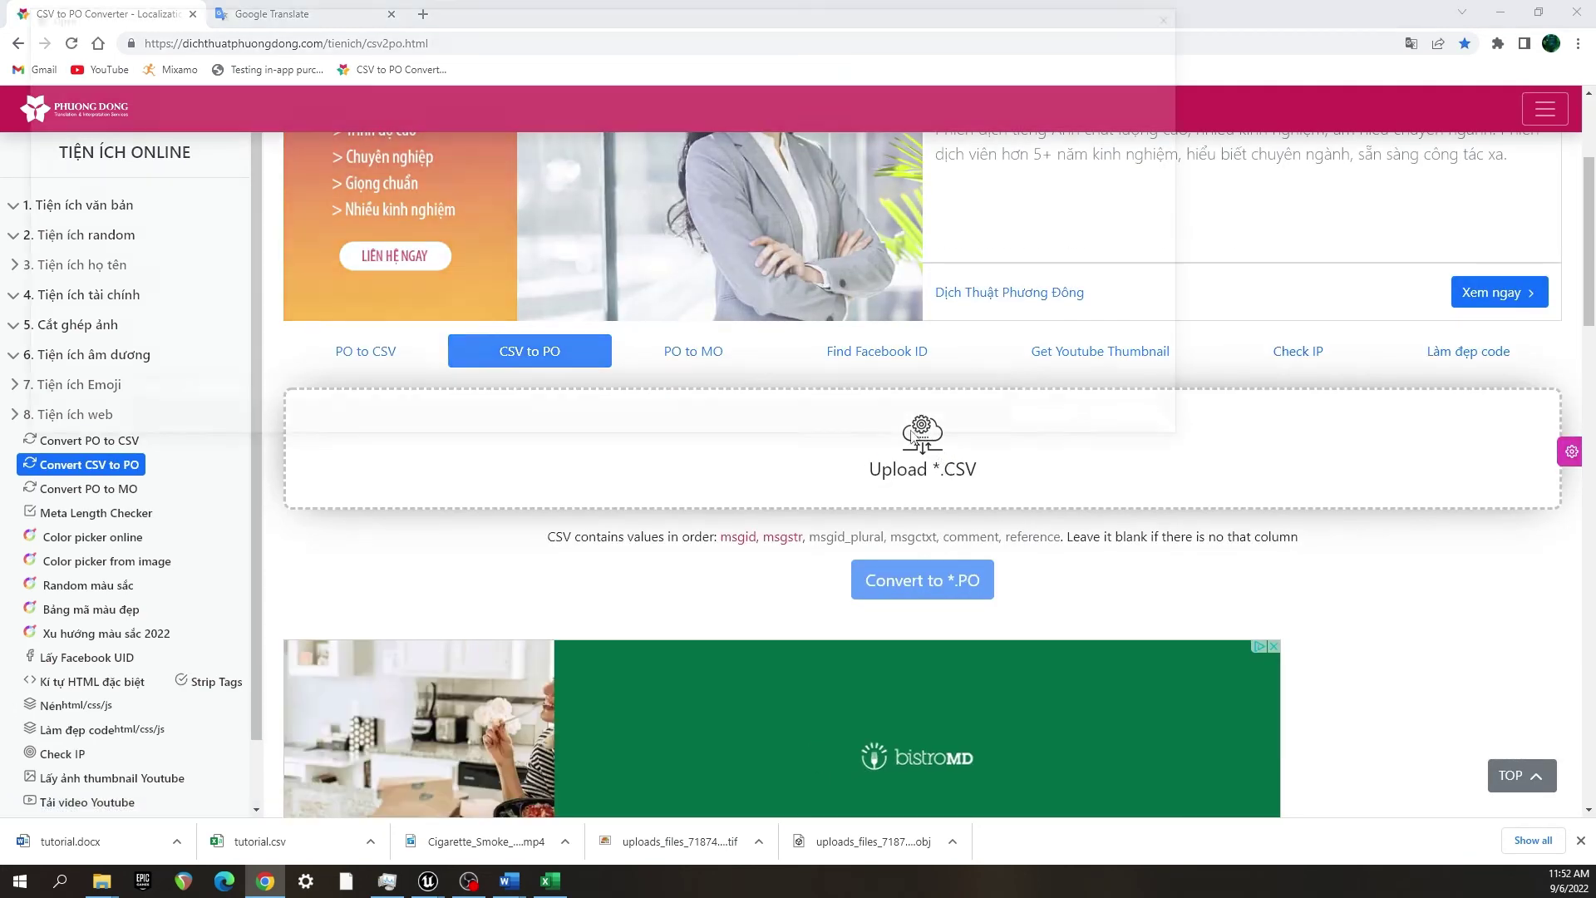
scroll(191, 286, "down", 2)
left_click(68, 262)
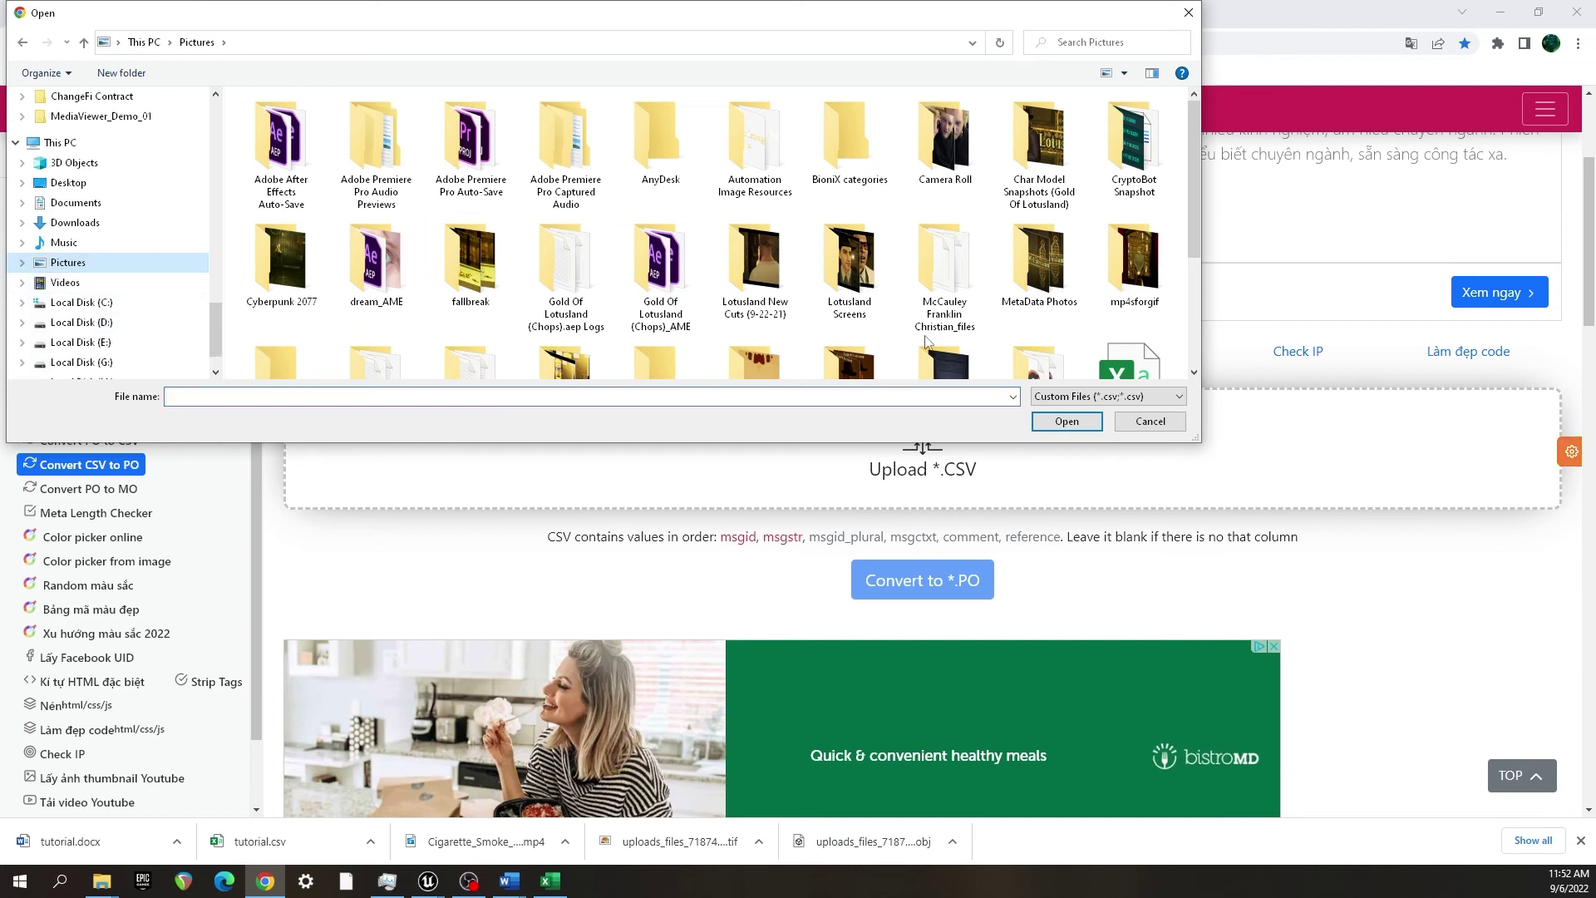
scroll(885, 332, "down", 2)
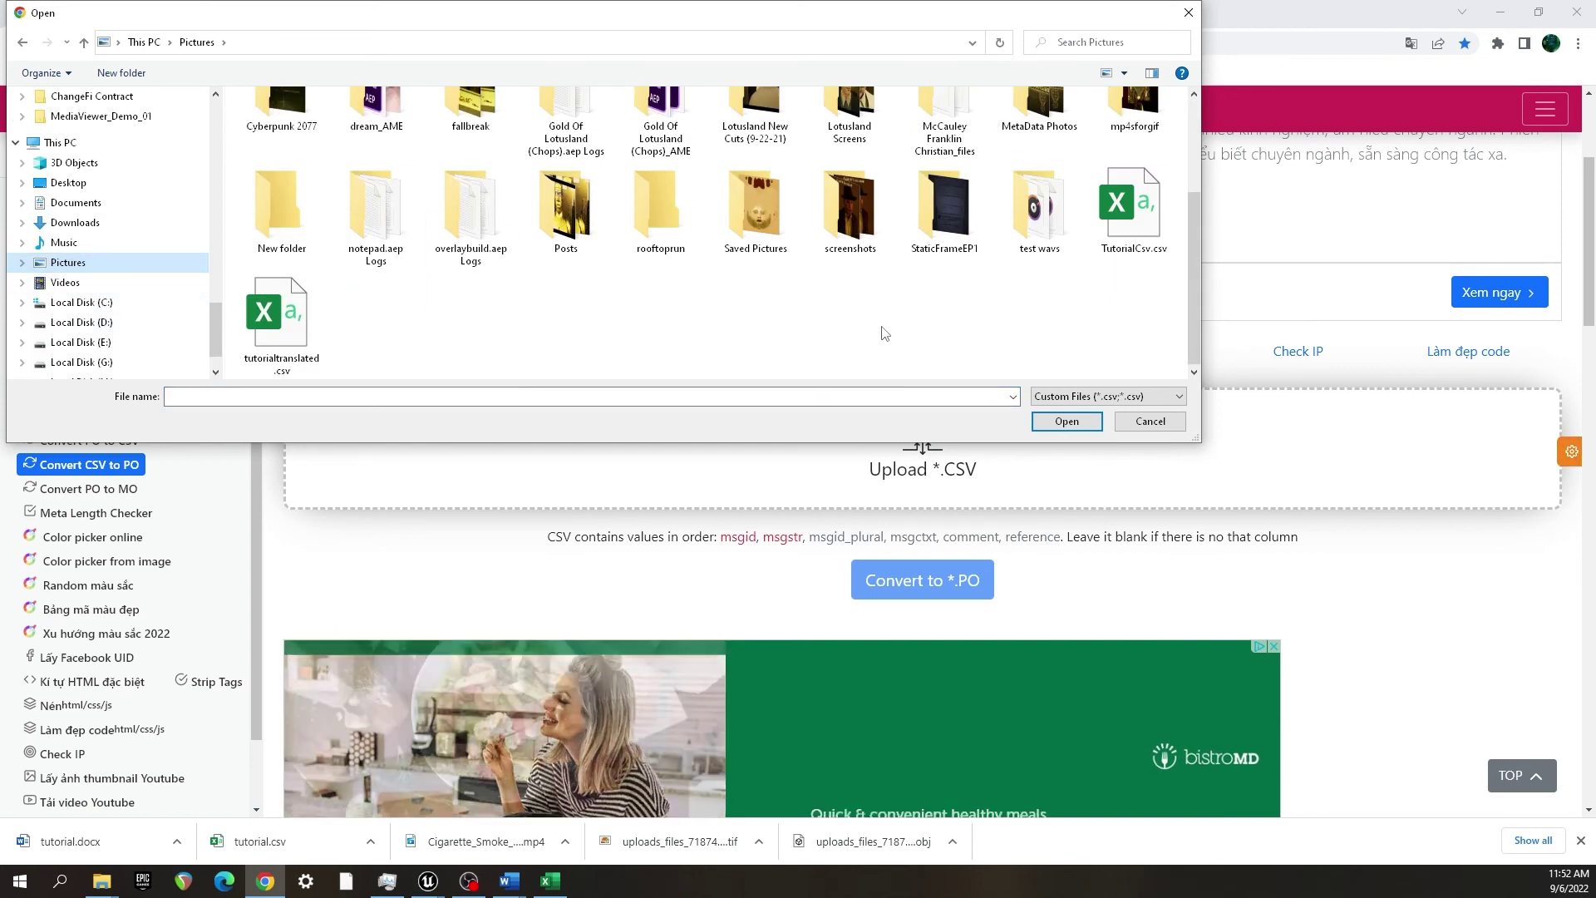
double_click(288, 337)
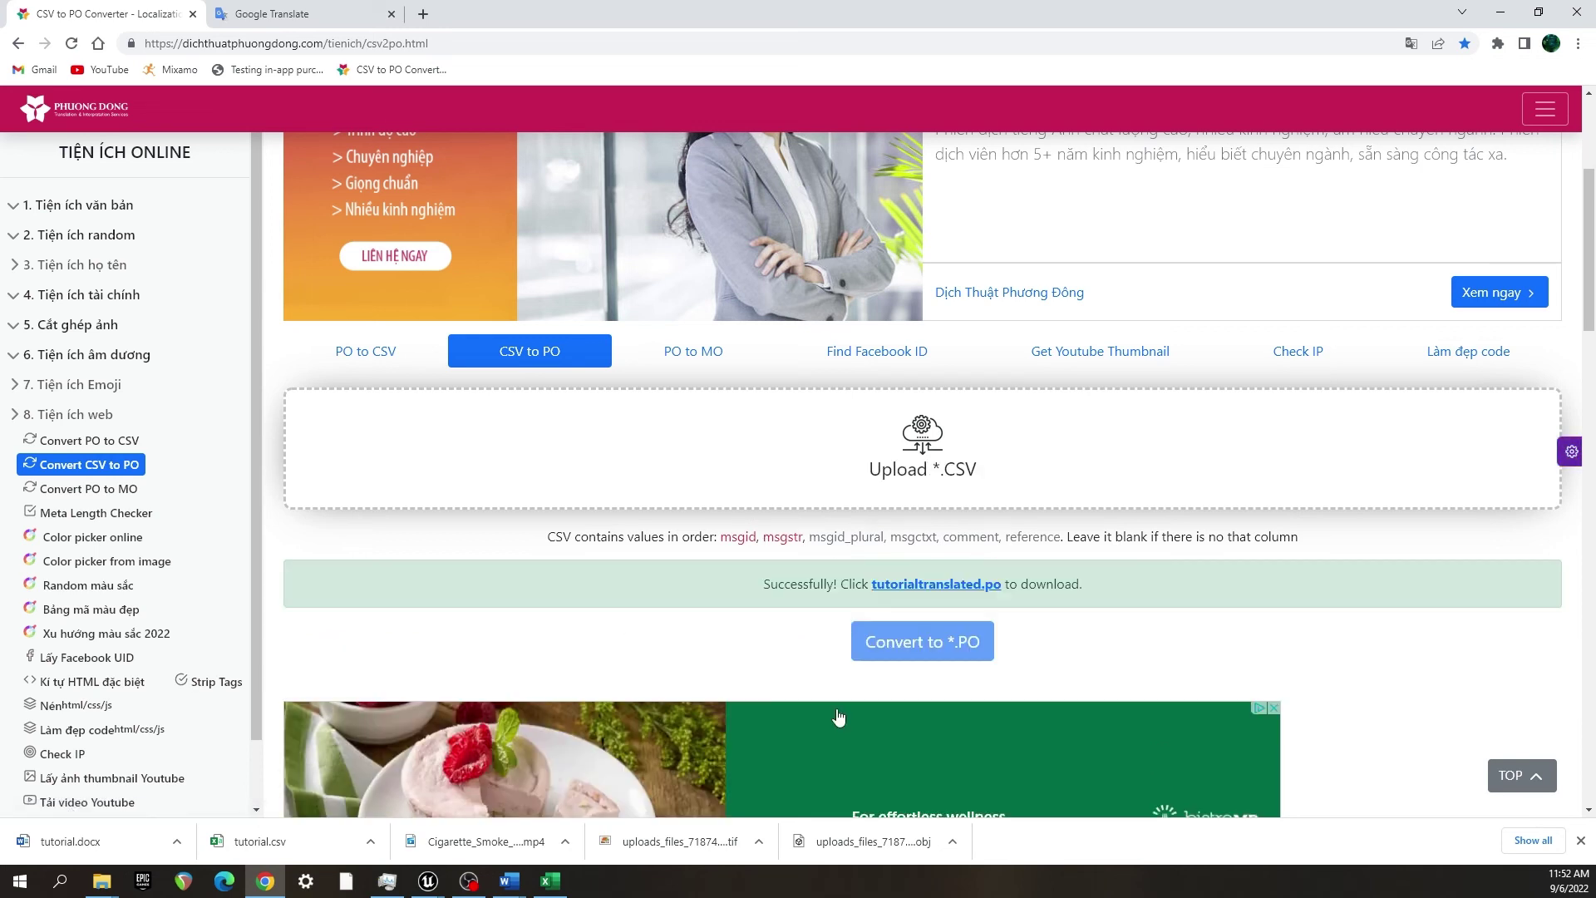
scroll(842, 637, "down", 2)
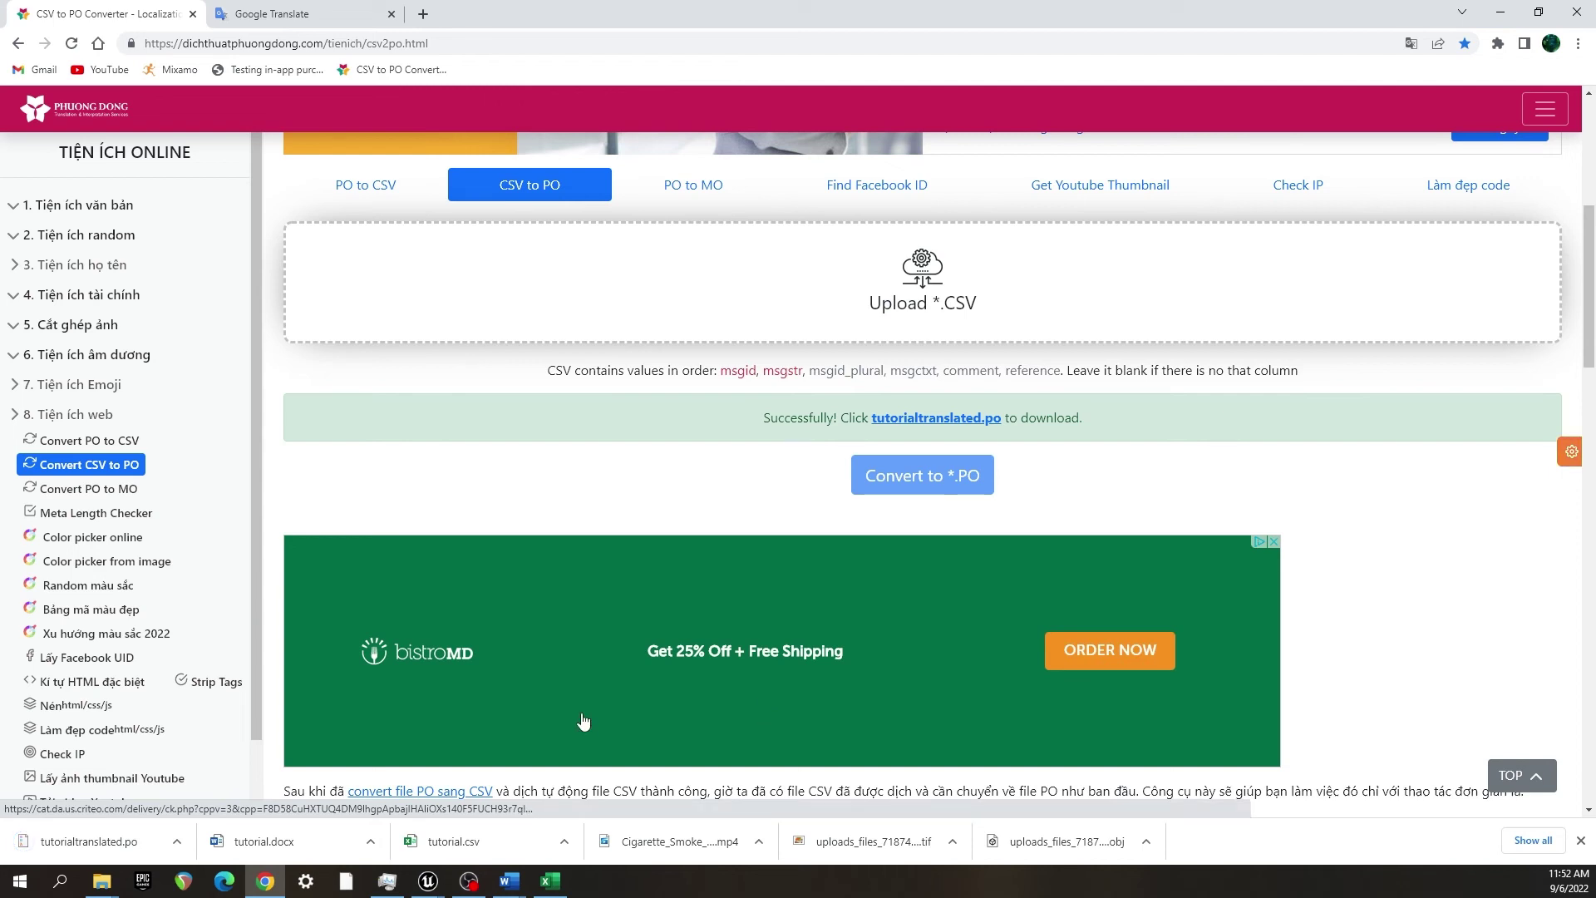
left_click(429, 883)
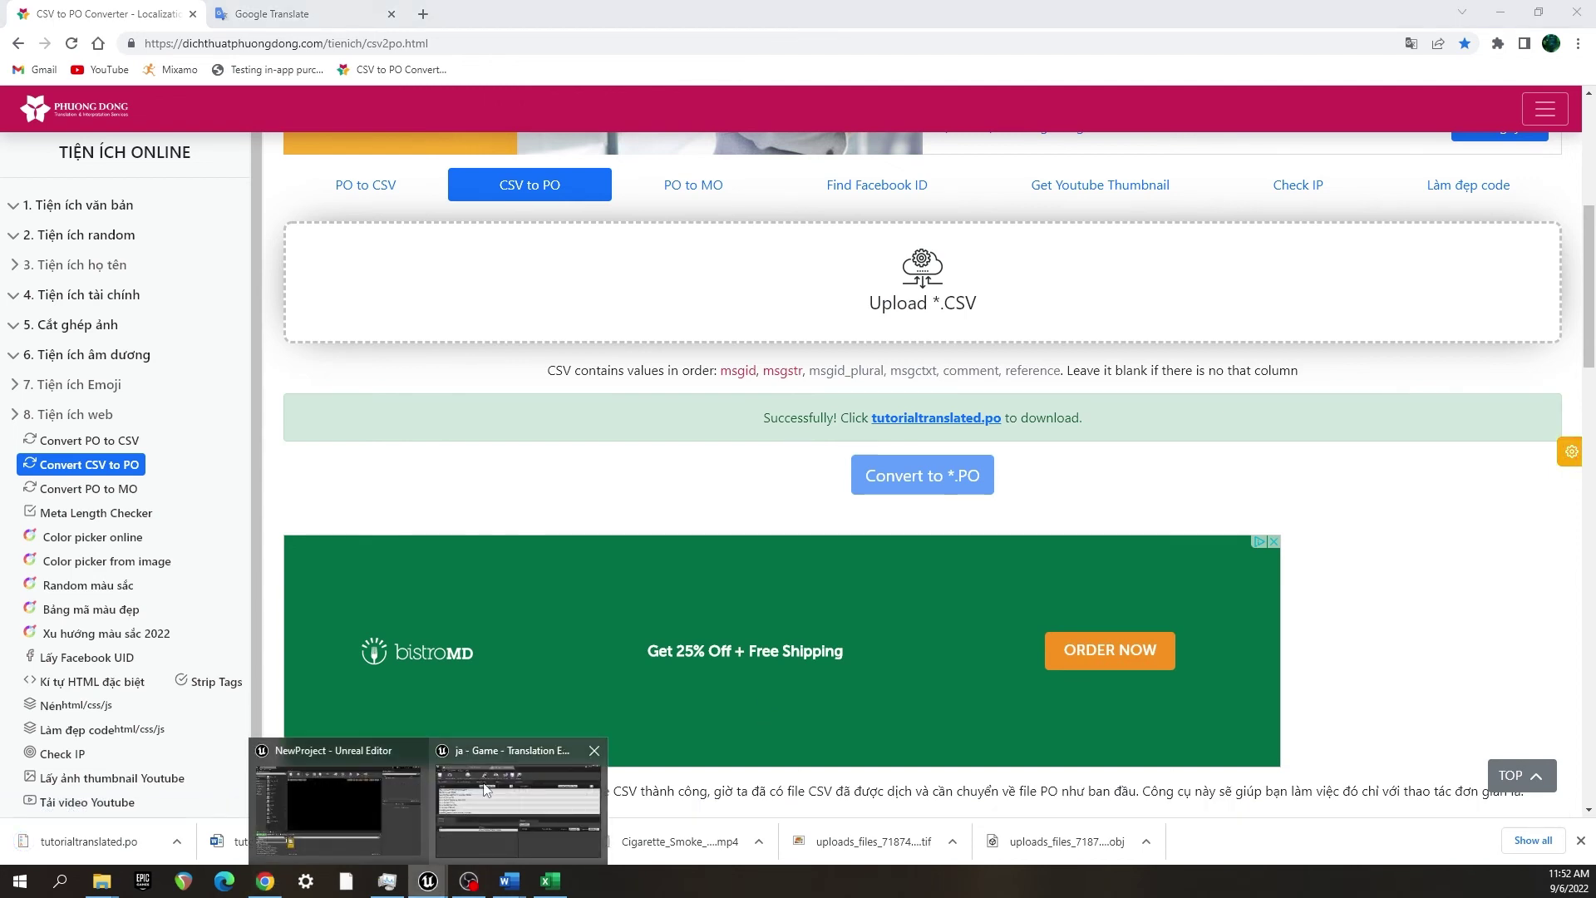
left_click(515, 827)
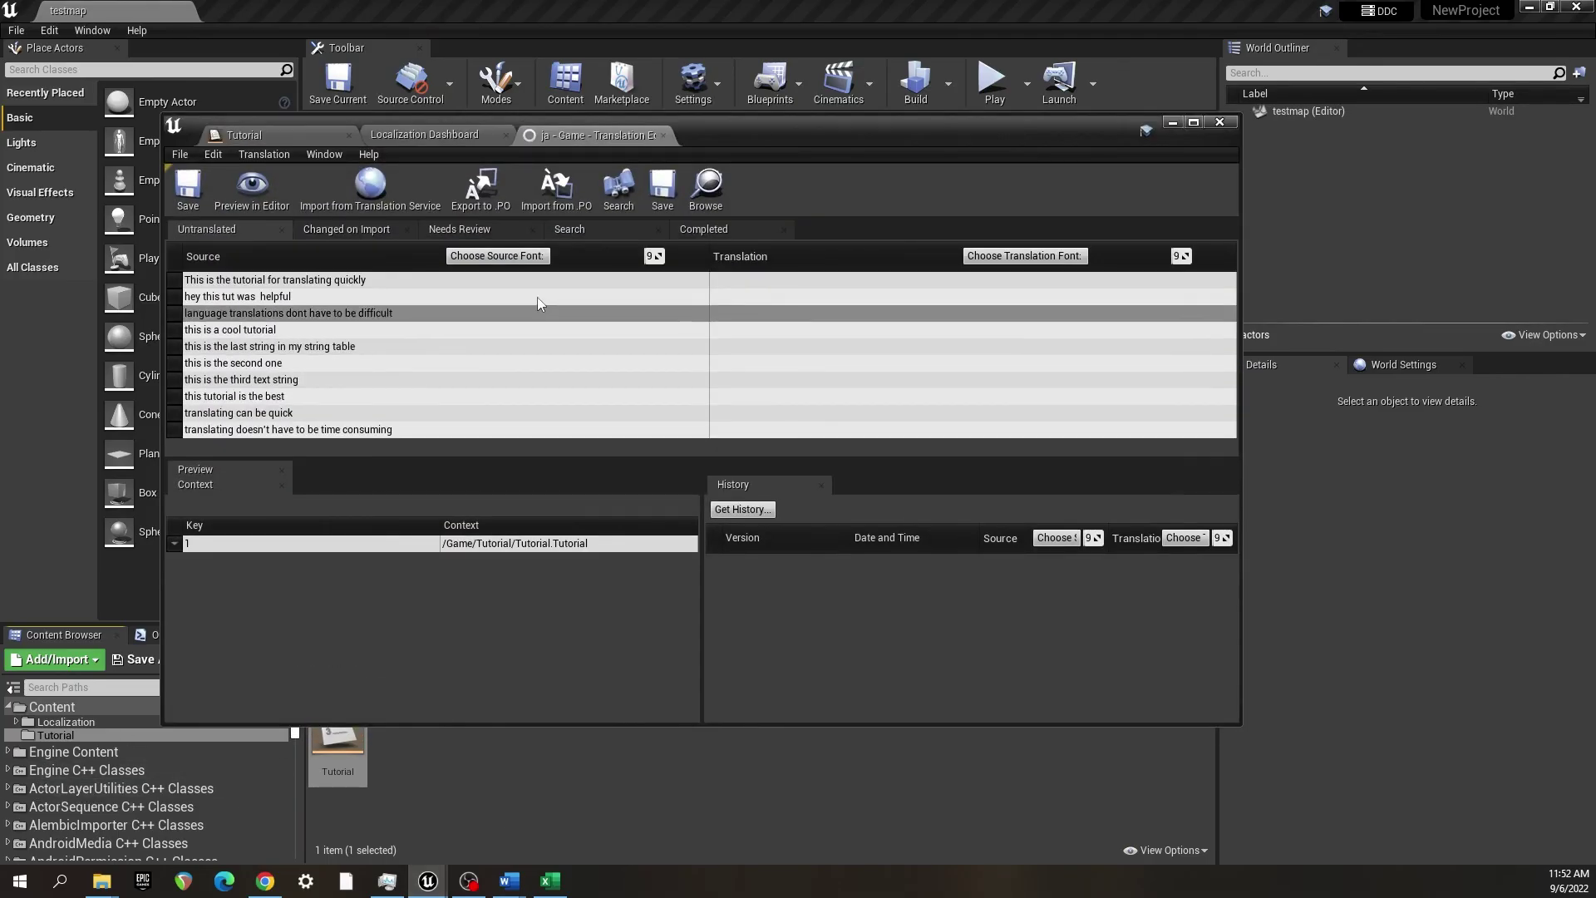
- Import tutorialtranslated.po from Downloads into the Japanese translations and dismiss the import report
left_click(557, 193)
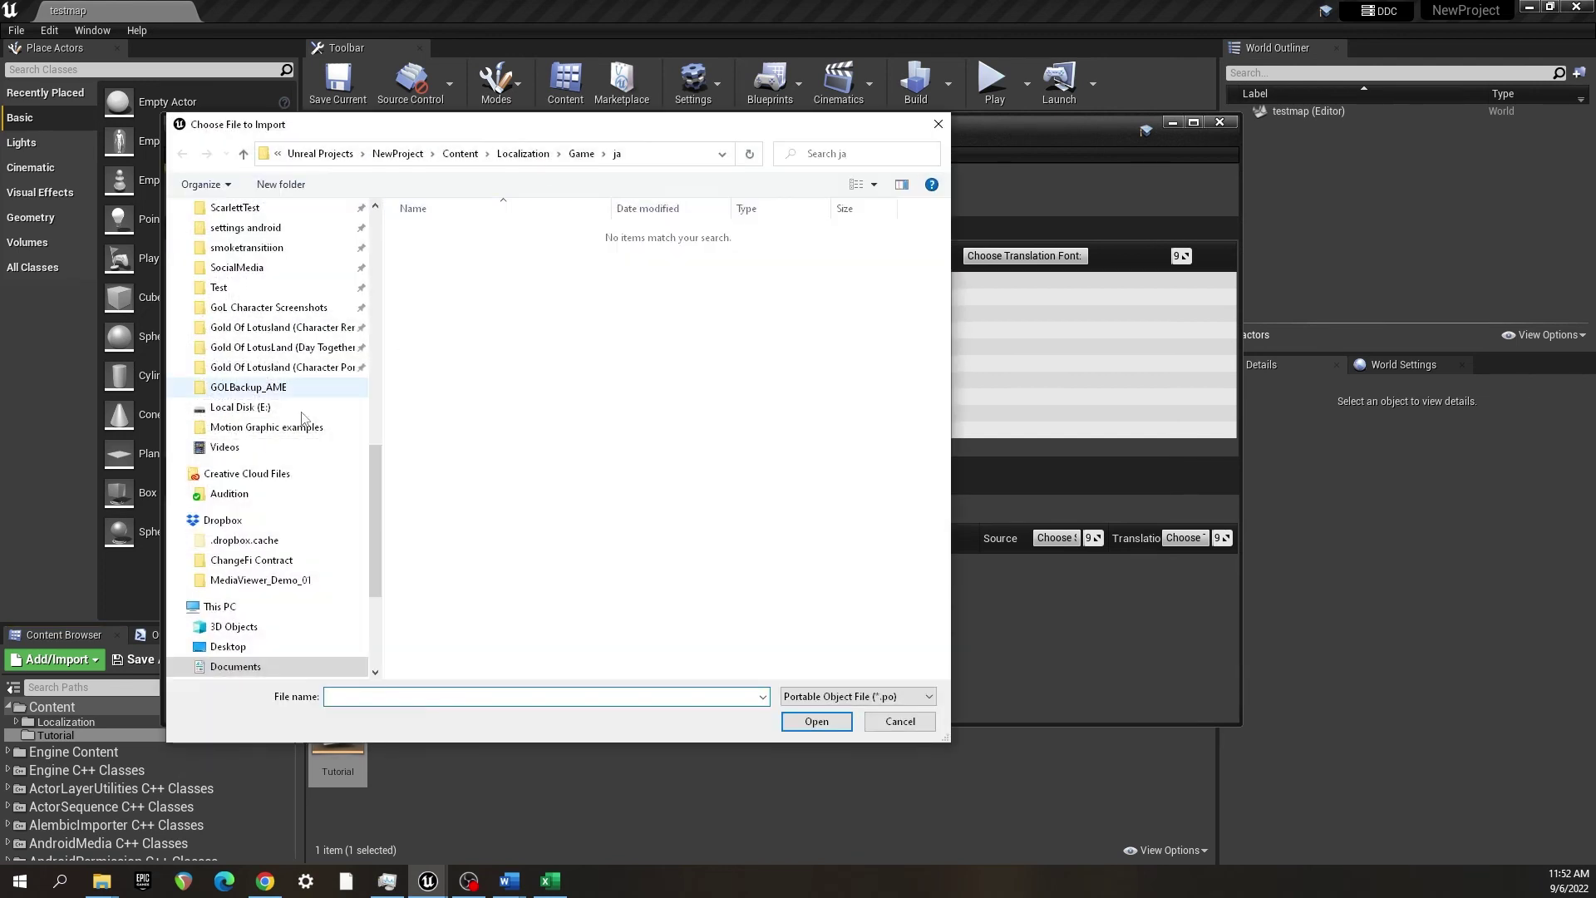
scroll(249, 551, "down", 3)
left_click(236, 488)
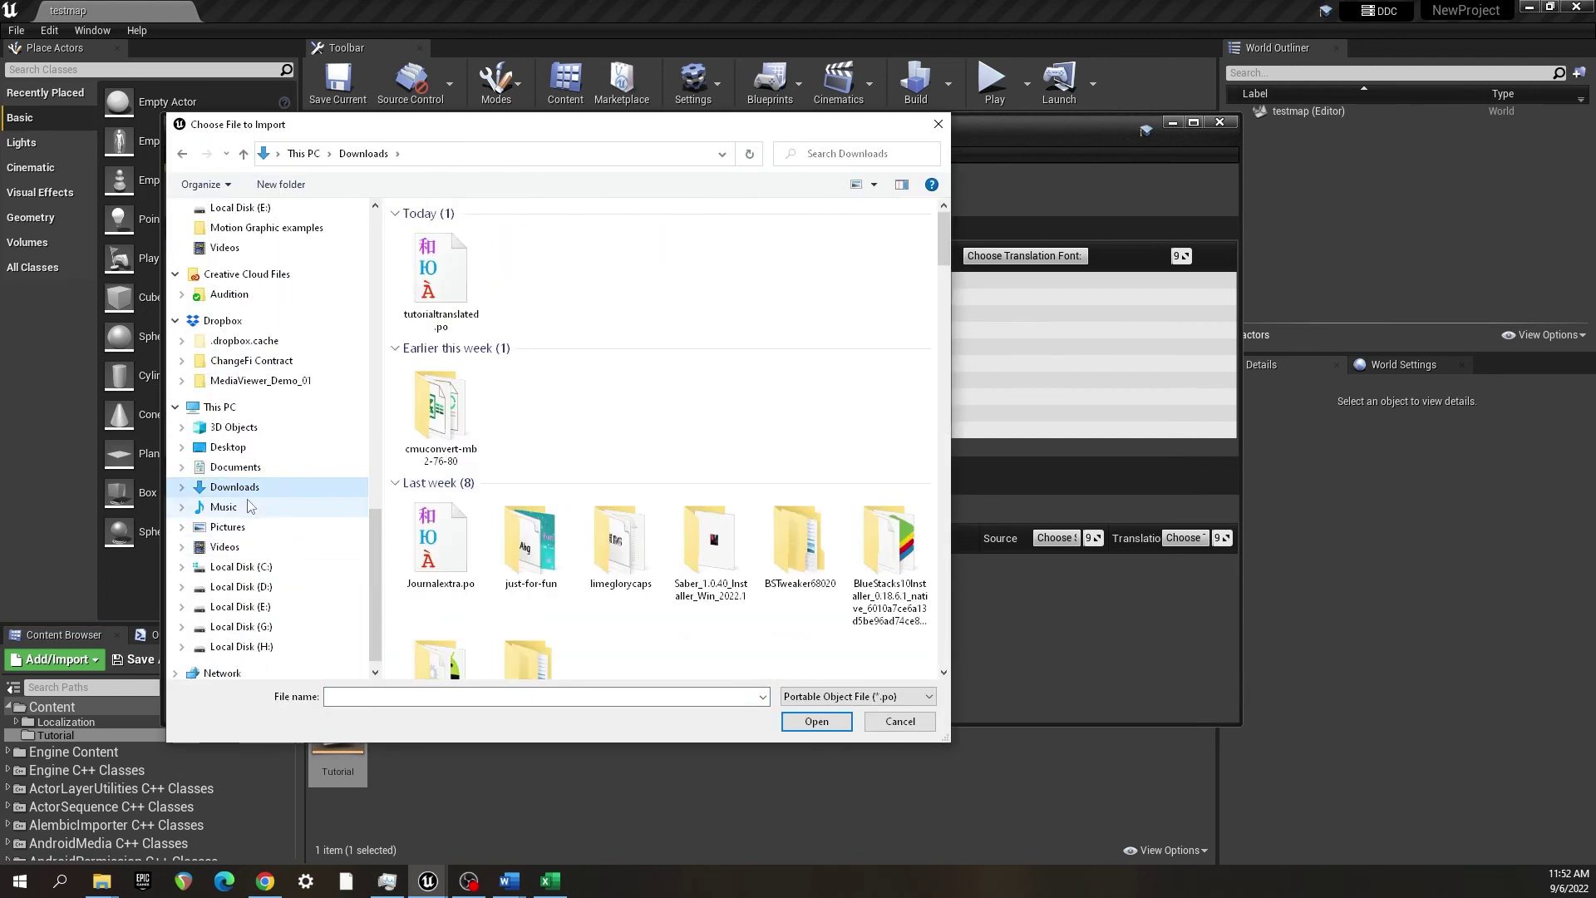
double_click(441, 279)
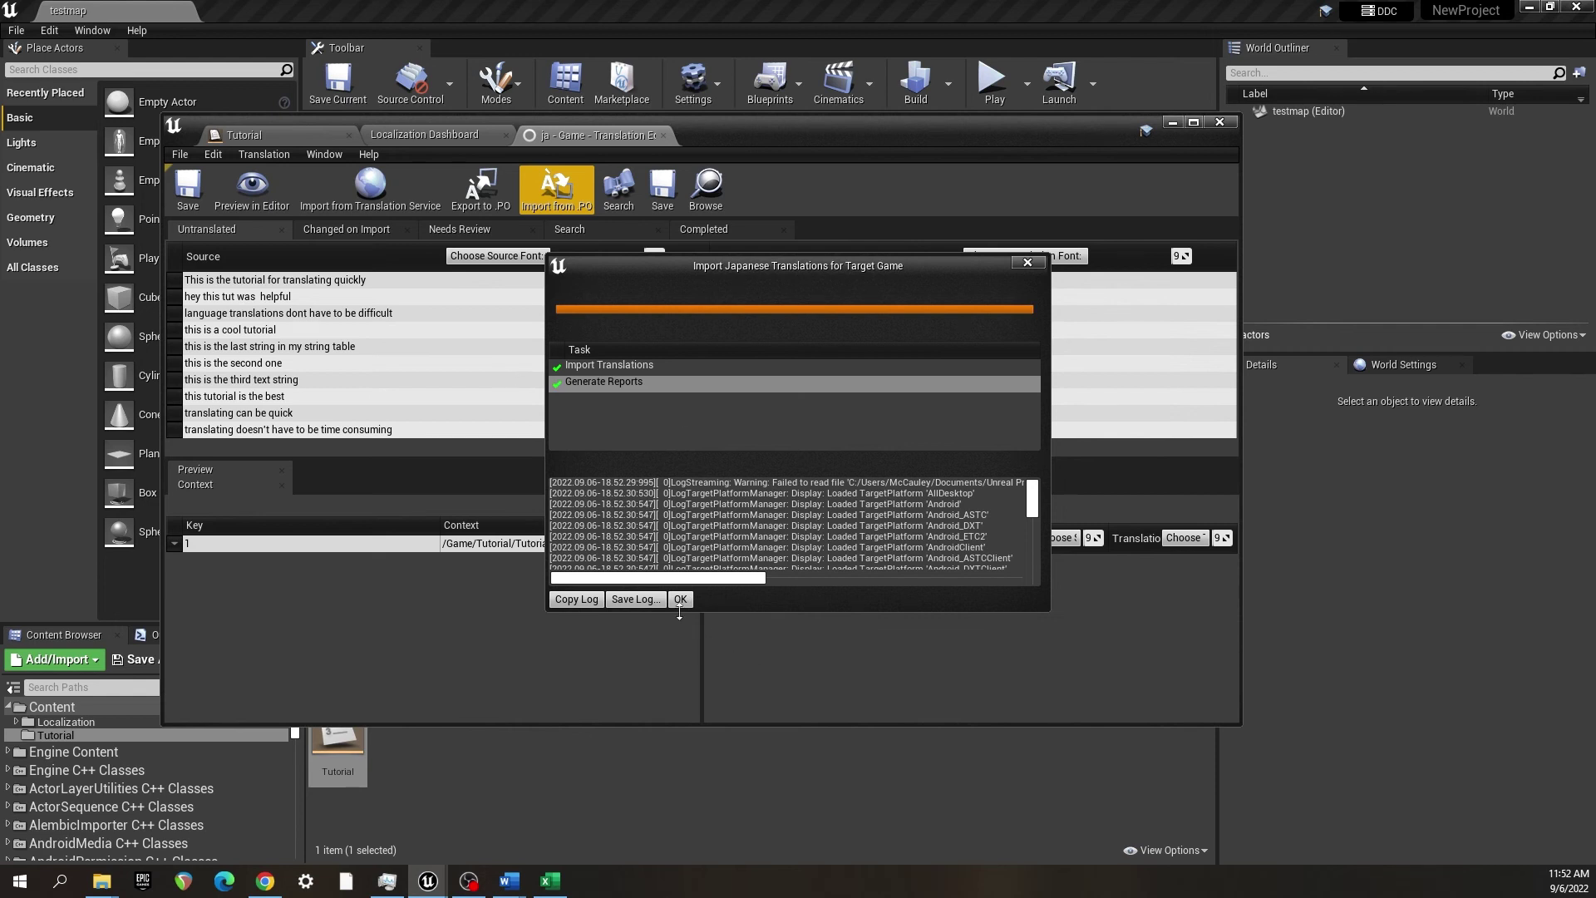
left_click(680, 600)
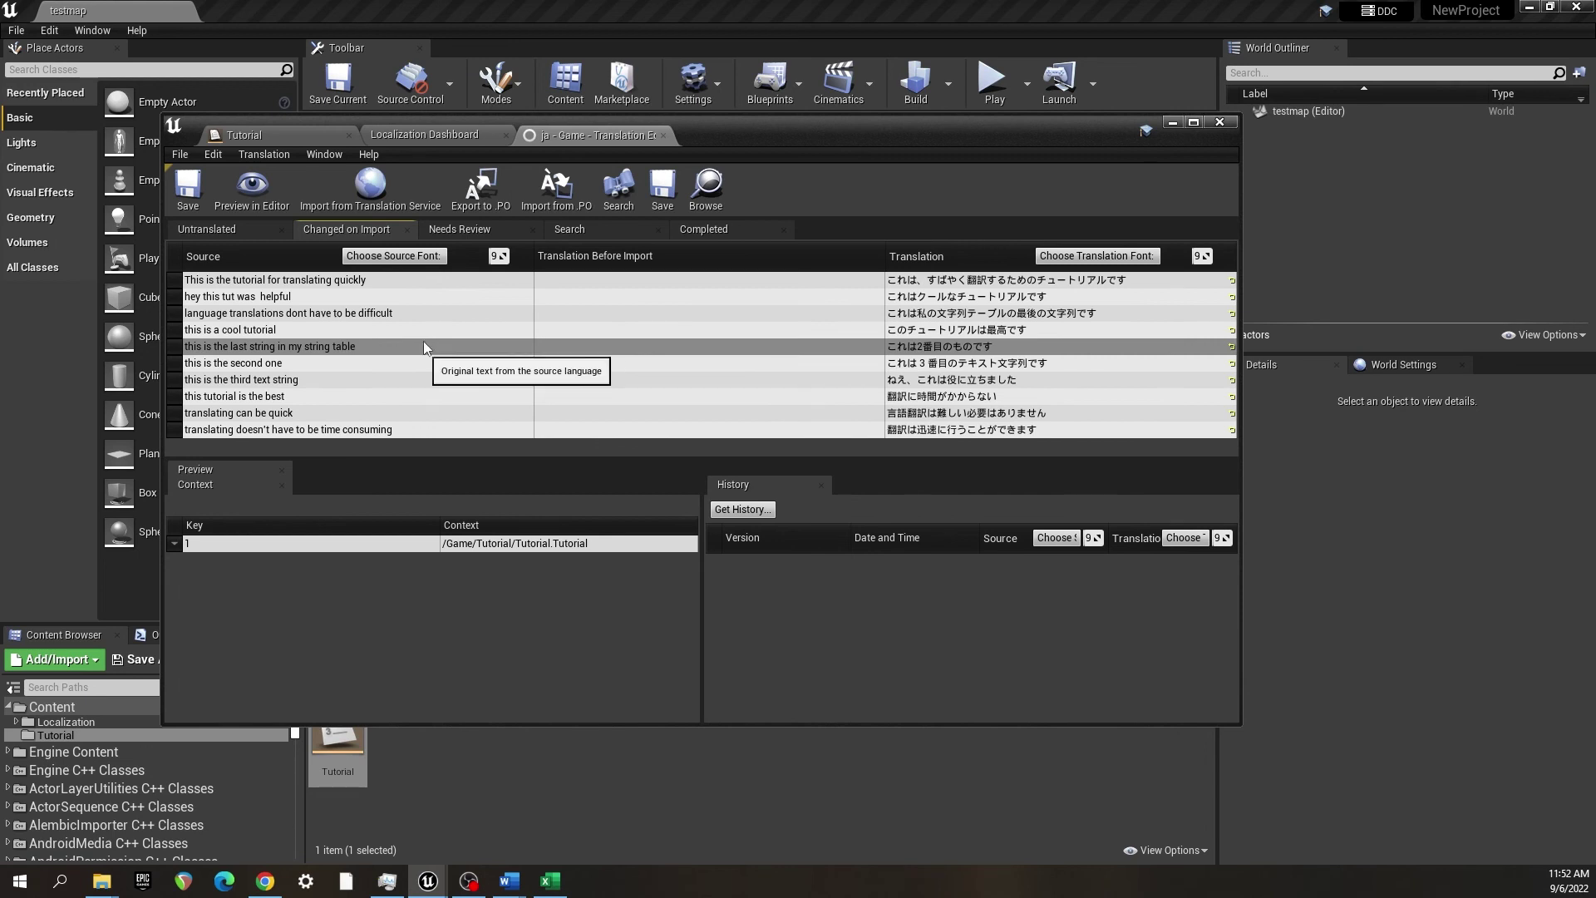
- Inspect the Untranslated, Changed on Import, Completed and Needs Review string lists
left_click(214, 229)
left_click(375, 236)
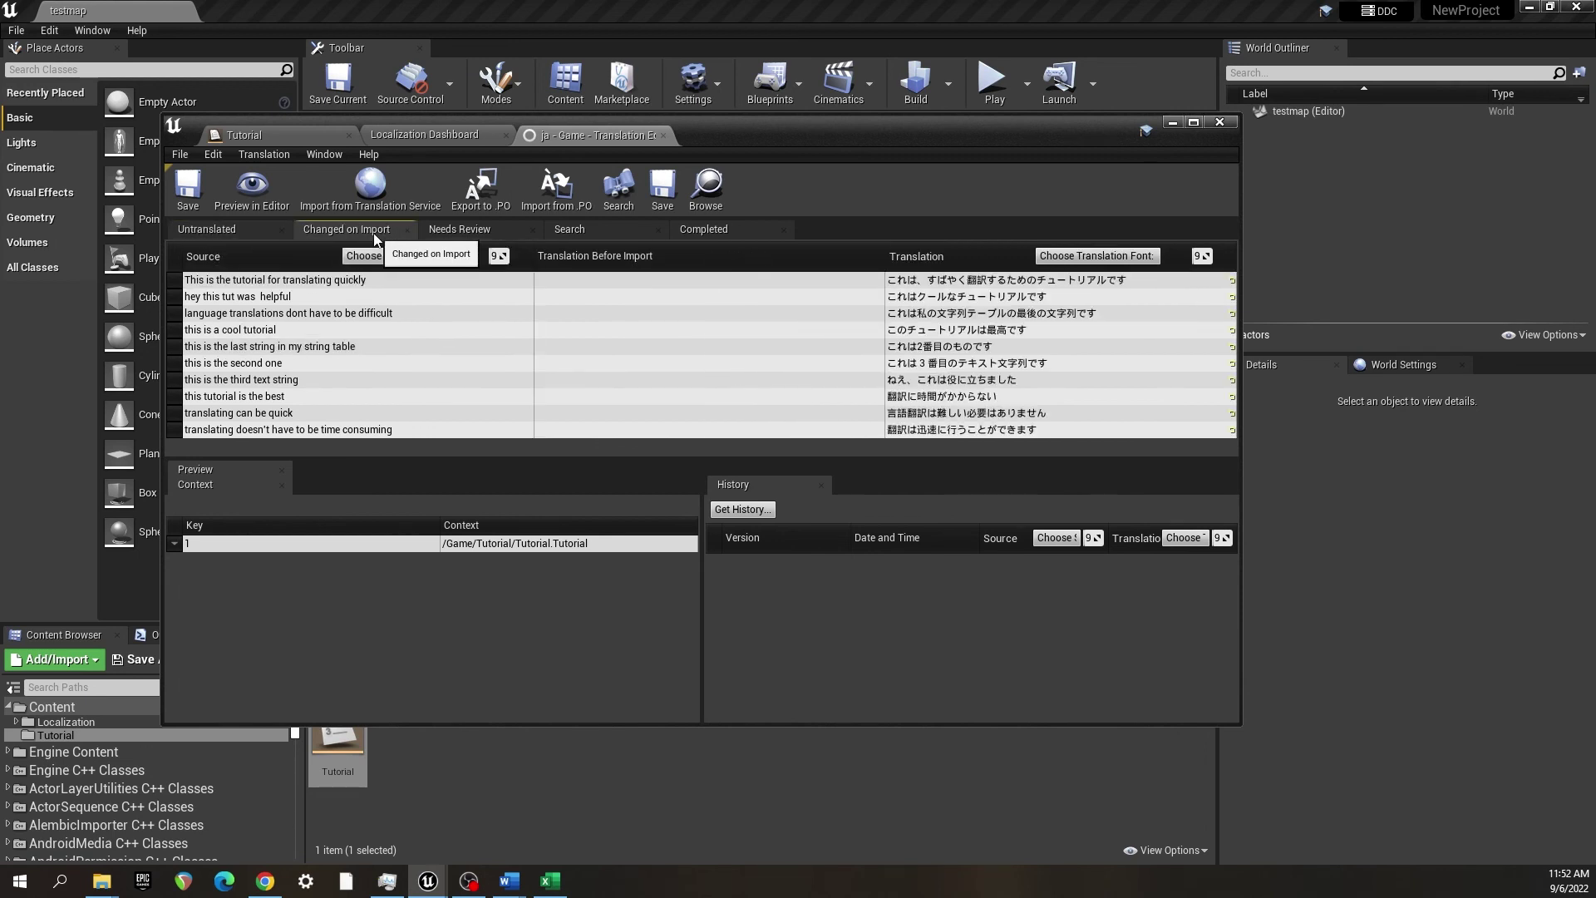
left_click(636, 231)
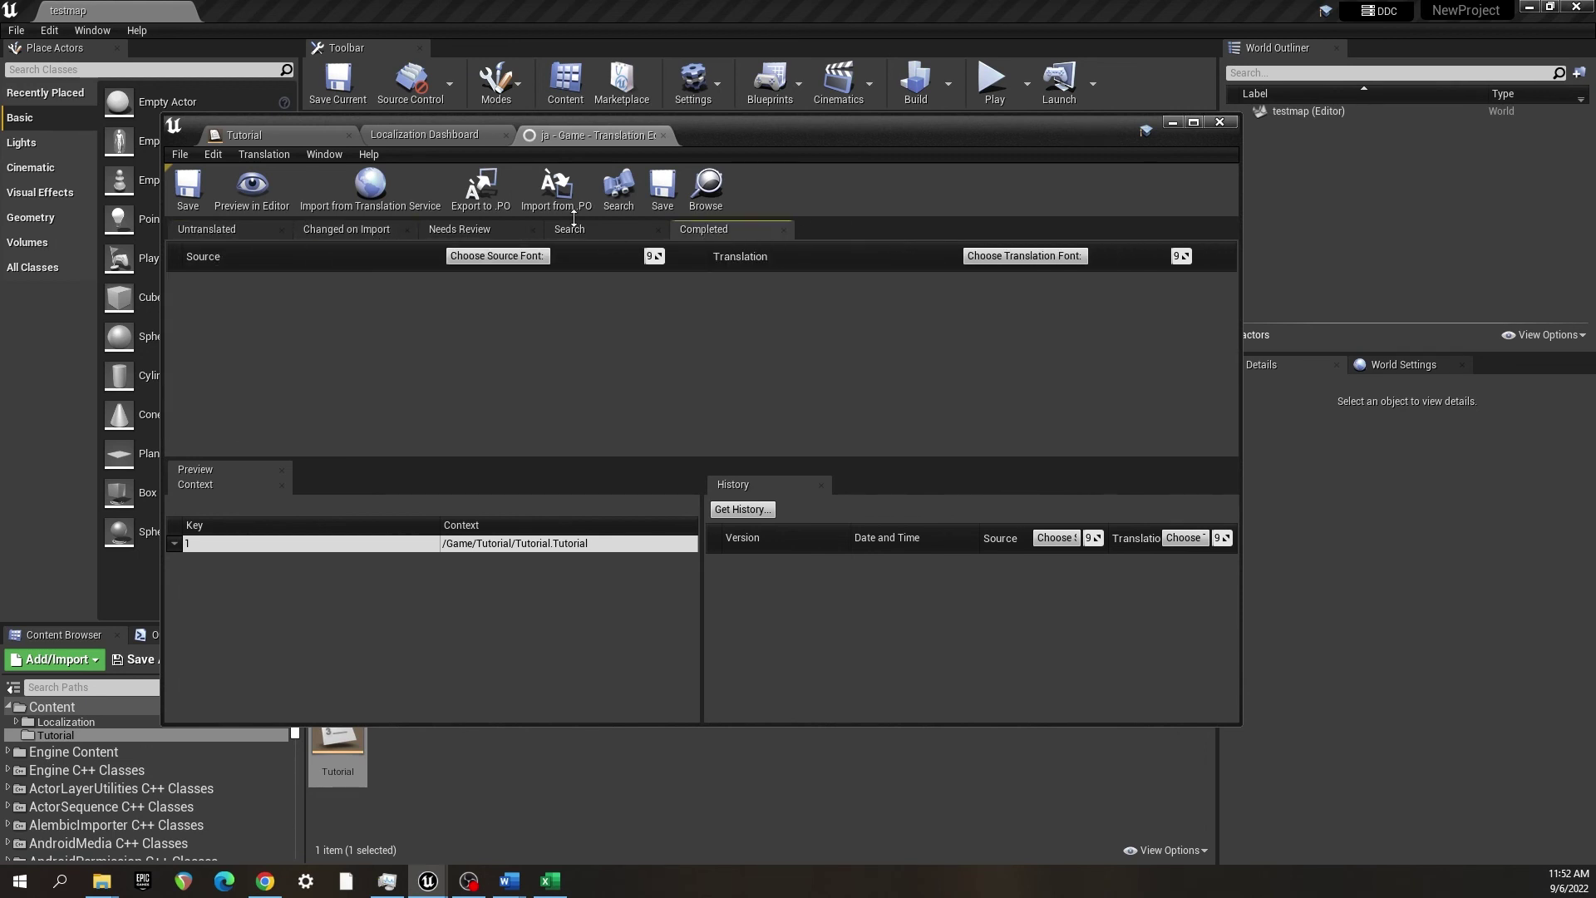
left_click(461, 232)
left_click(374, 233)
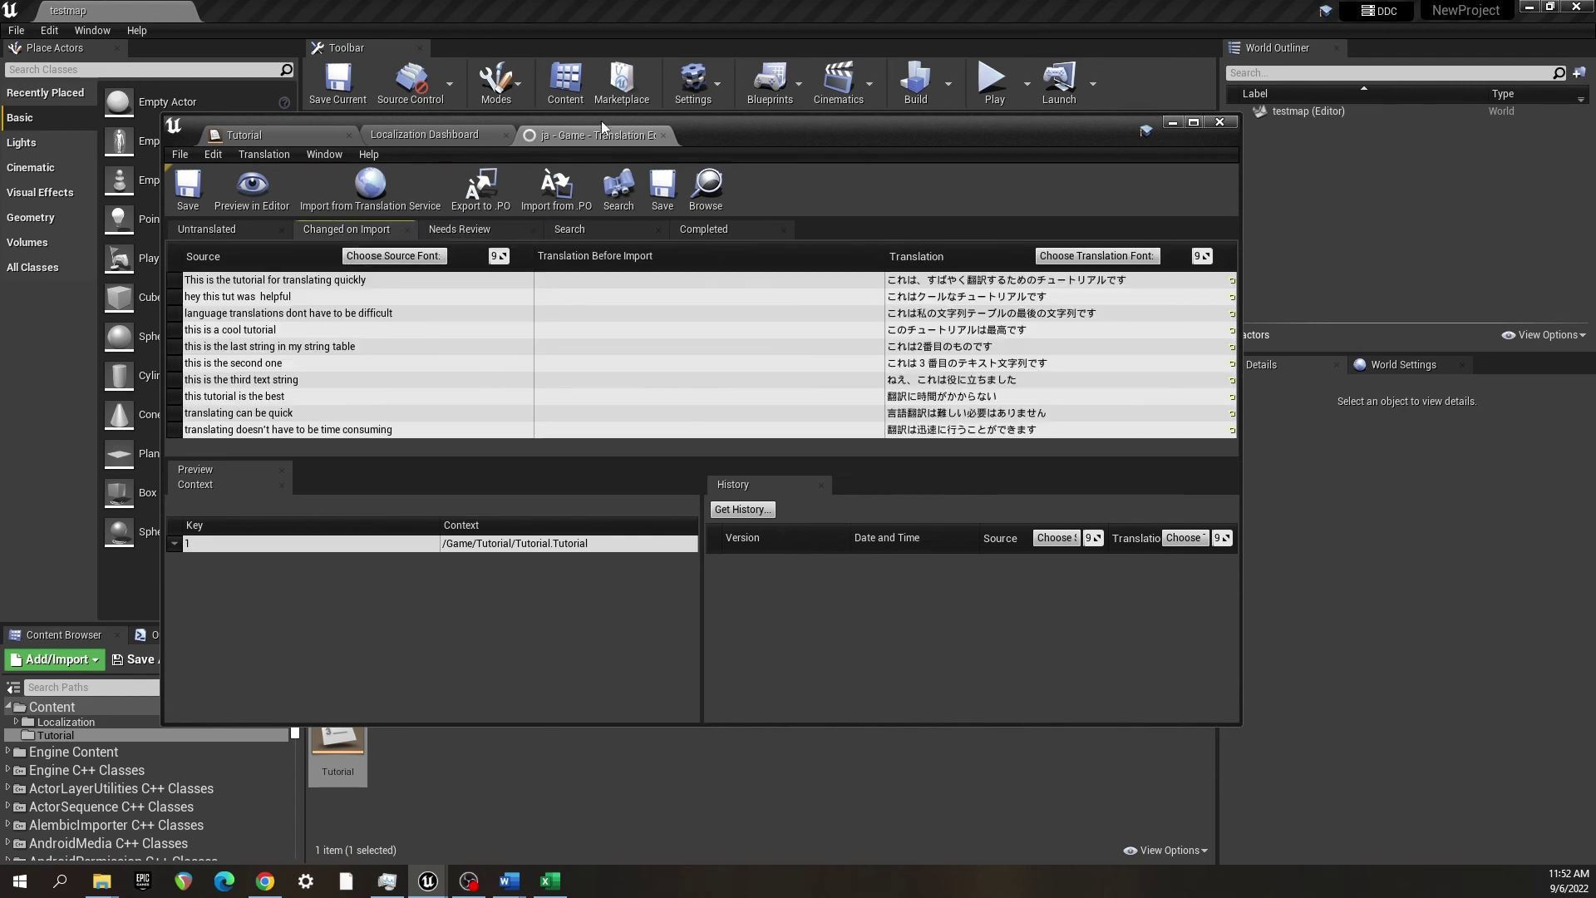
- Run Count Words on the Localization Dashboard so Japanese shows 46 words (77%)
left_click(449, 143)
scroll(752, 557, "down", 1)
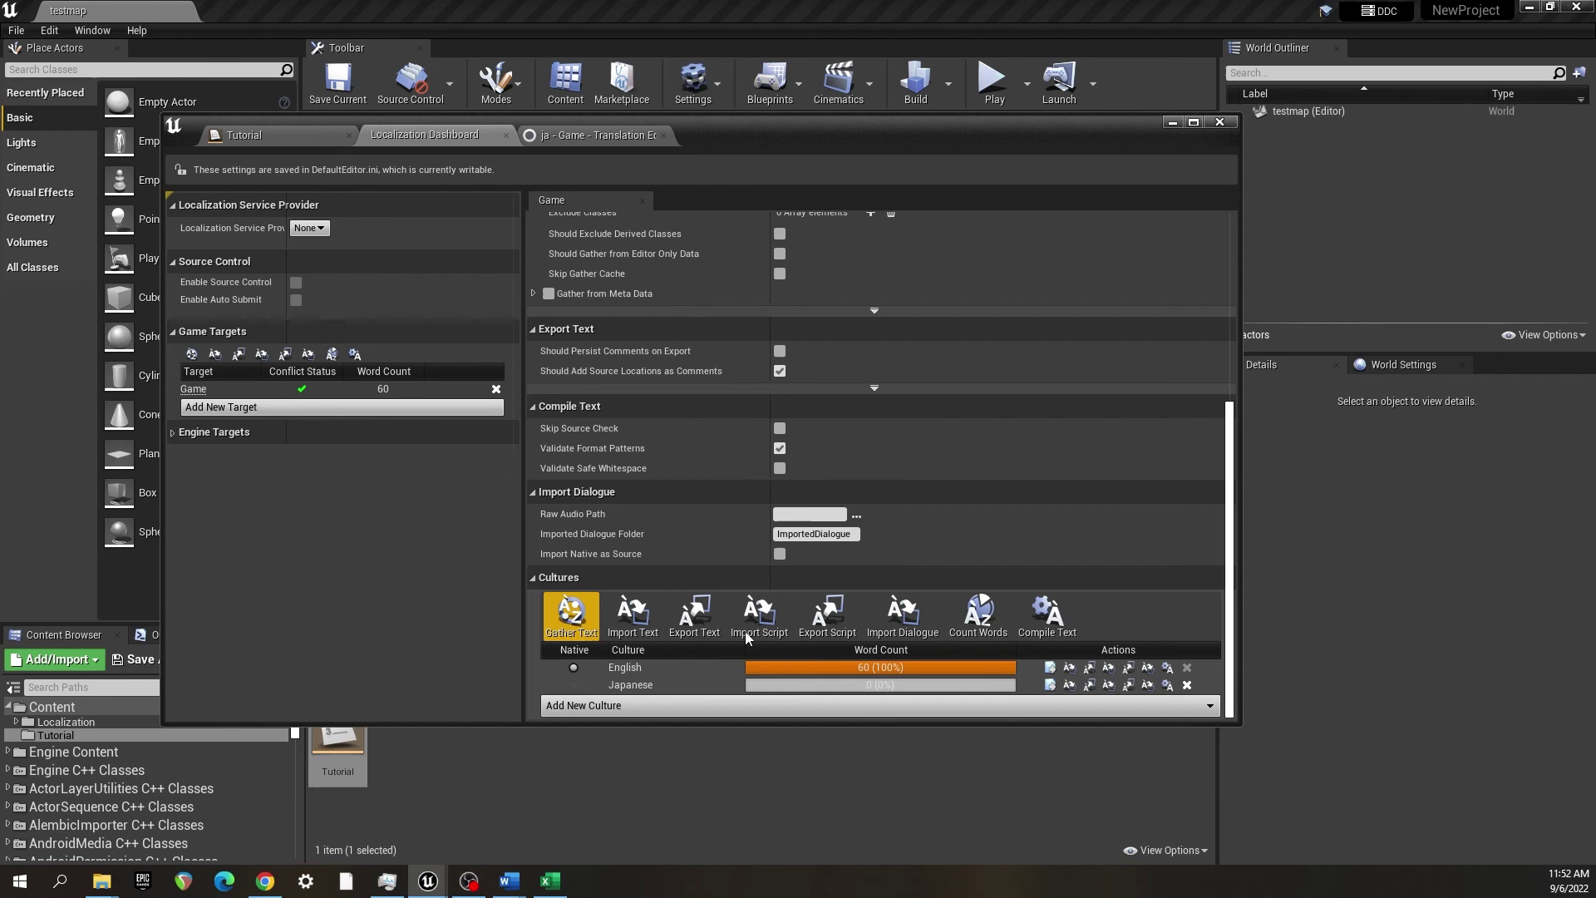
left_click(975, 619)
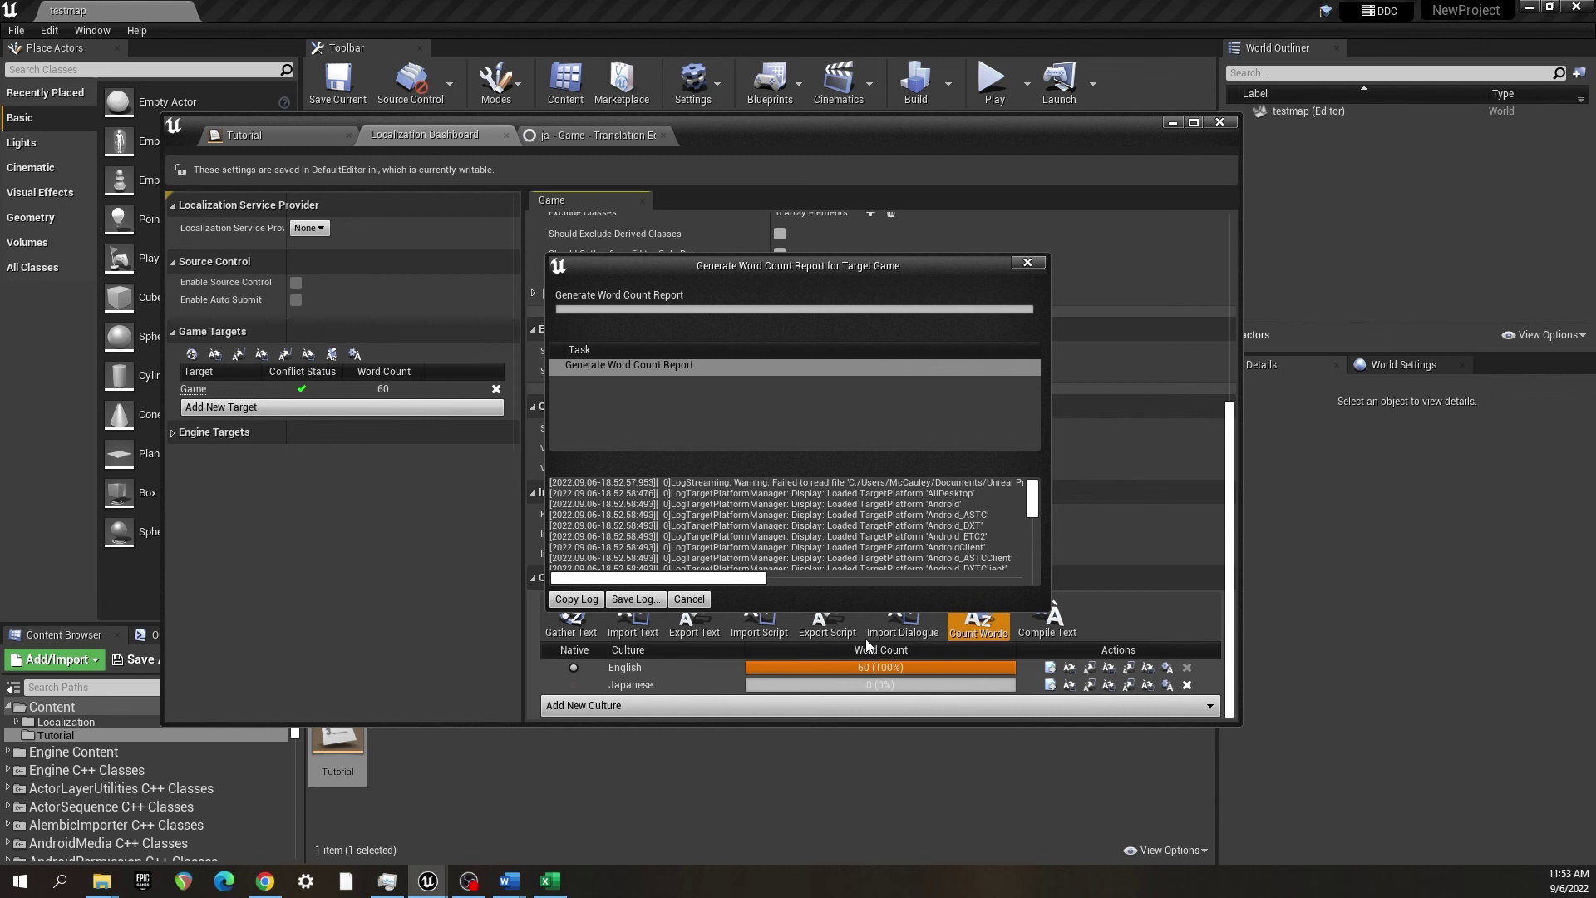
left_click(681, 600)
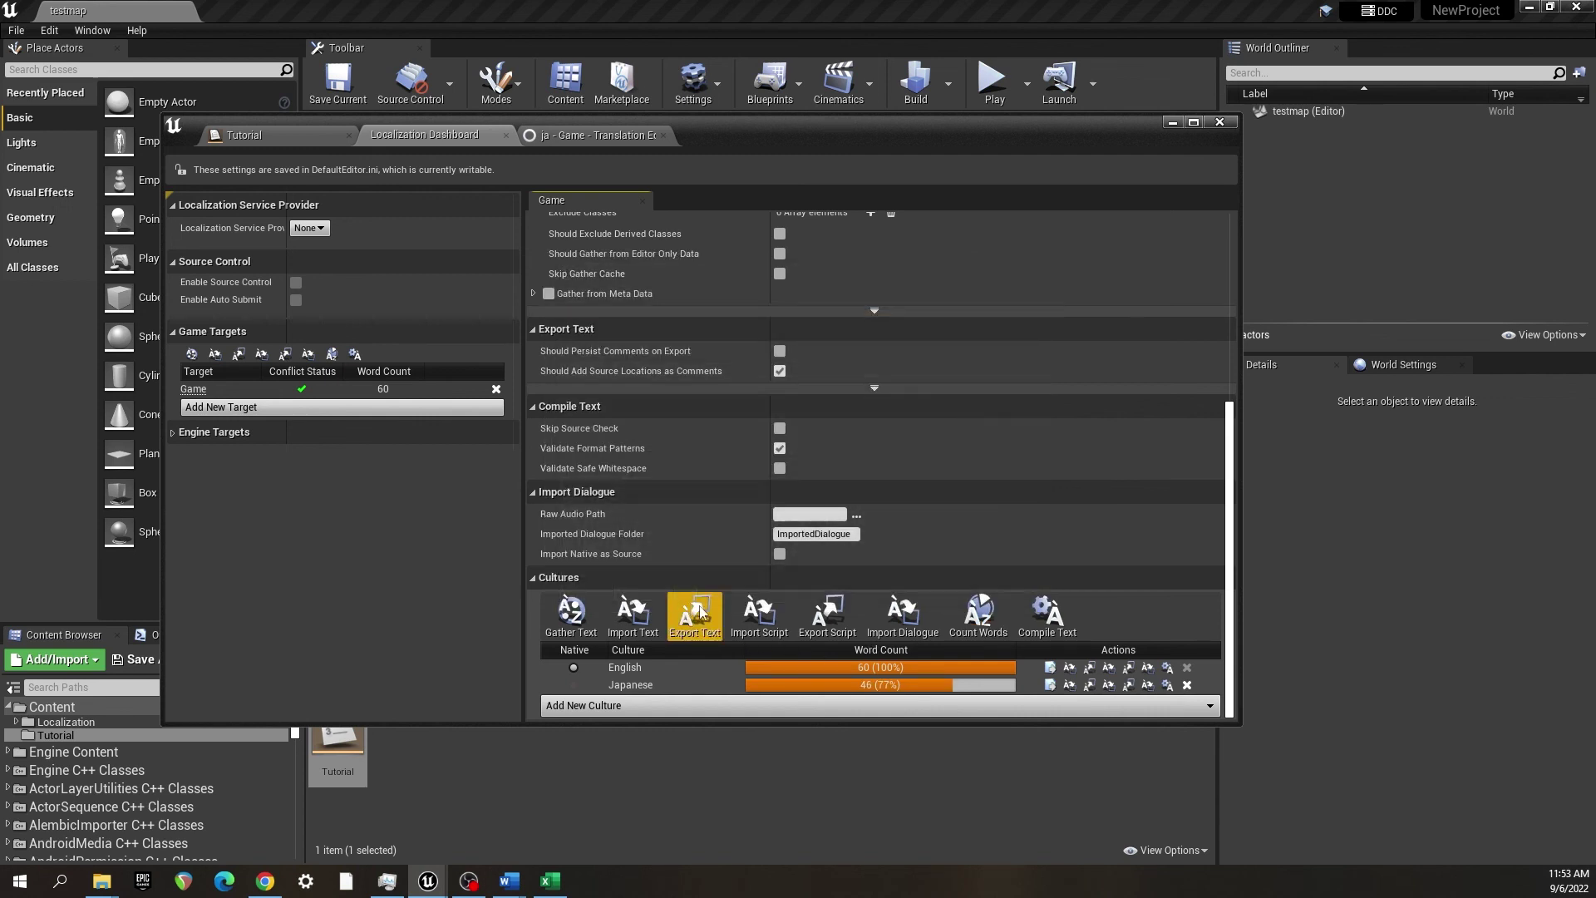
- Reopen the Japanese translations, check each filter list, then close the ja Translation Editor
left_click(1050, 685)
left_click(476, 230)
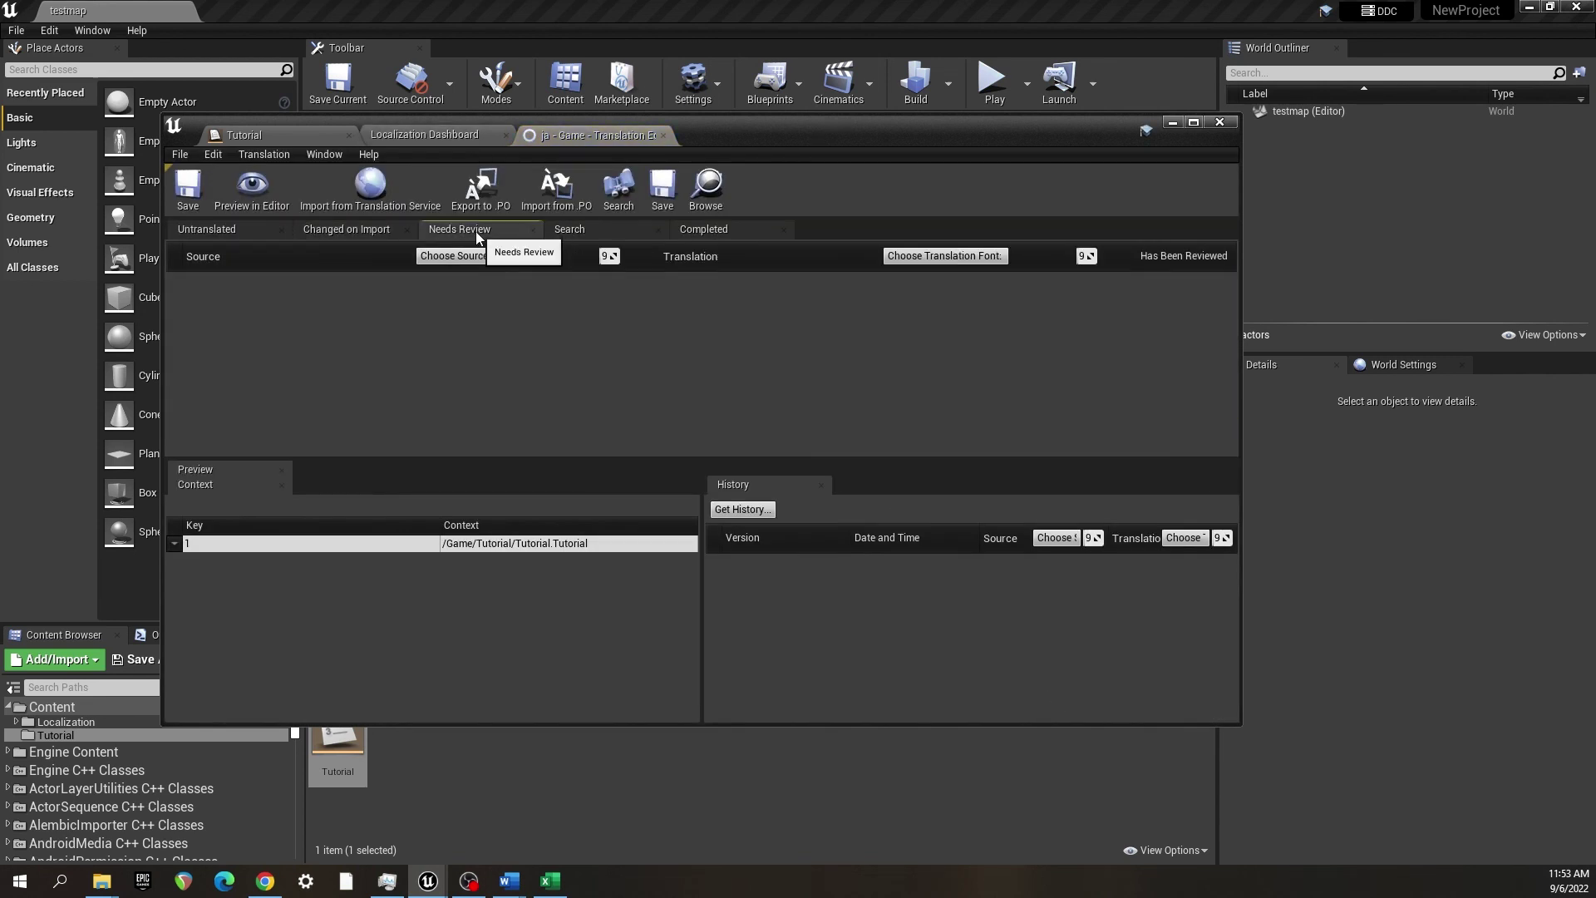
left_click(391, 230)
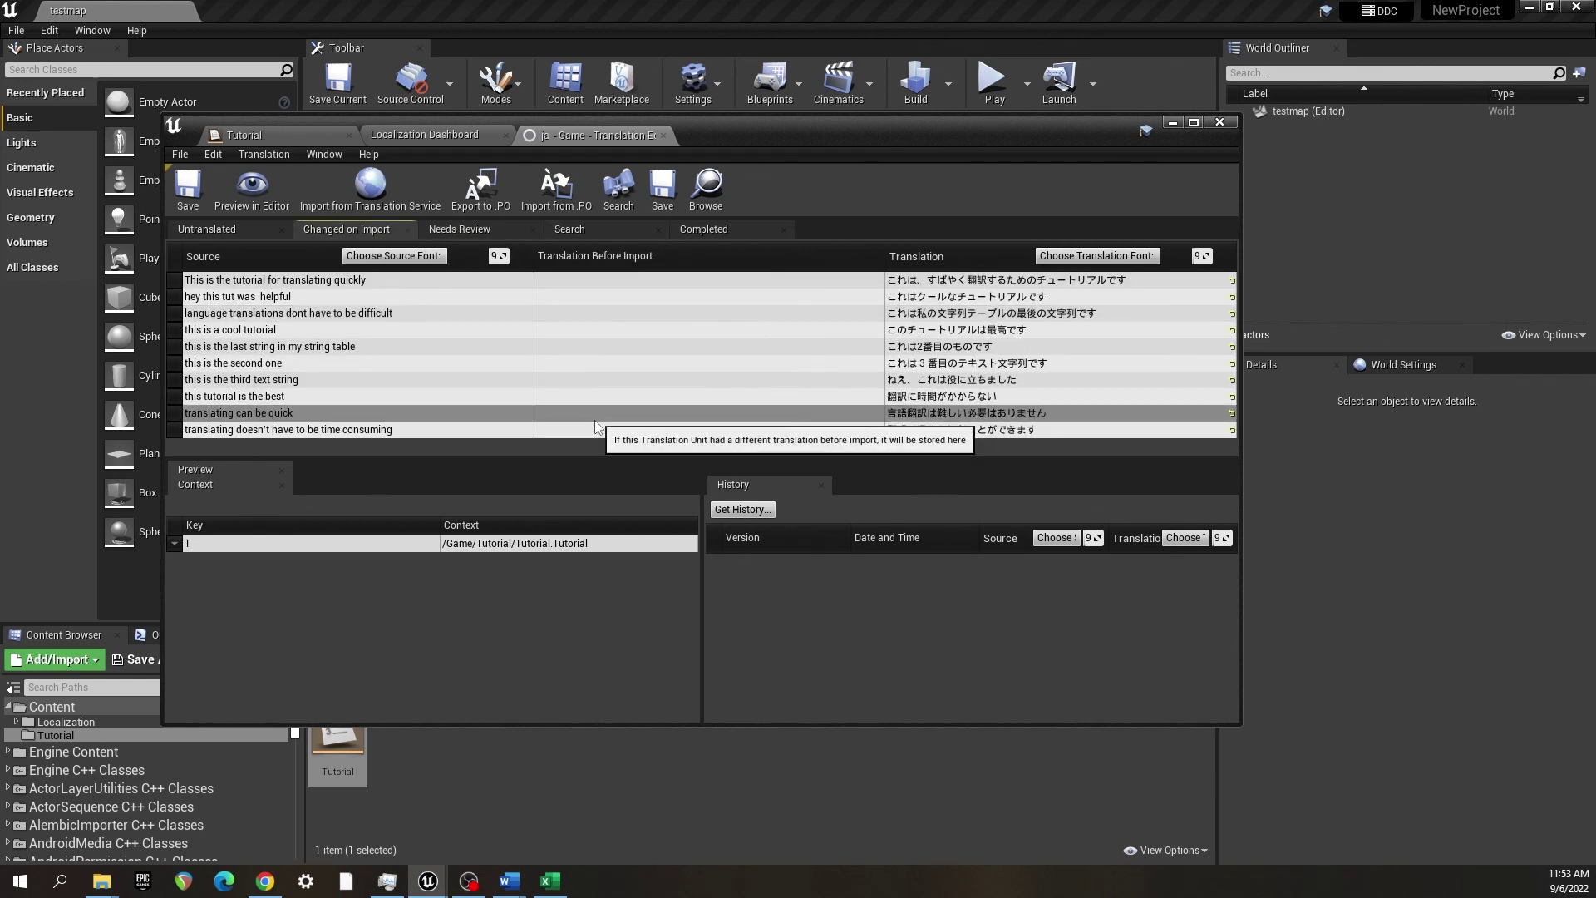
left_click(224, 230)
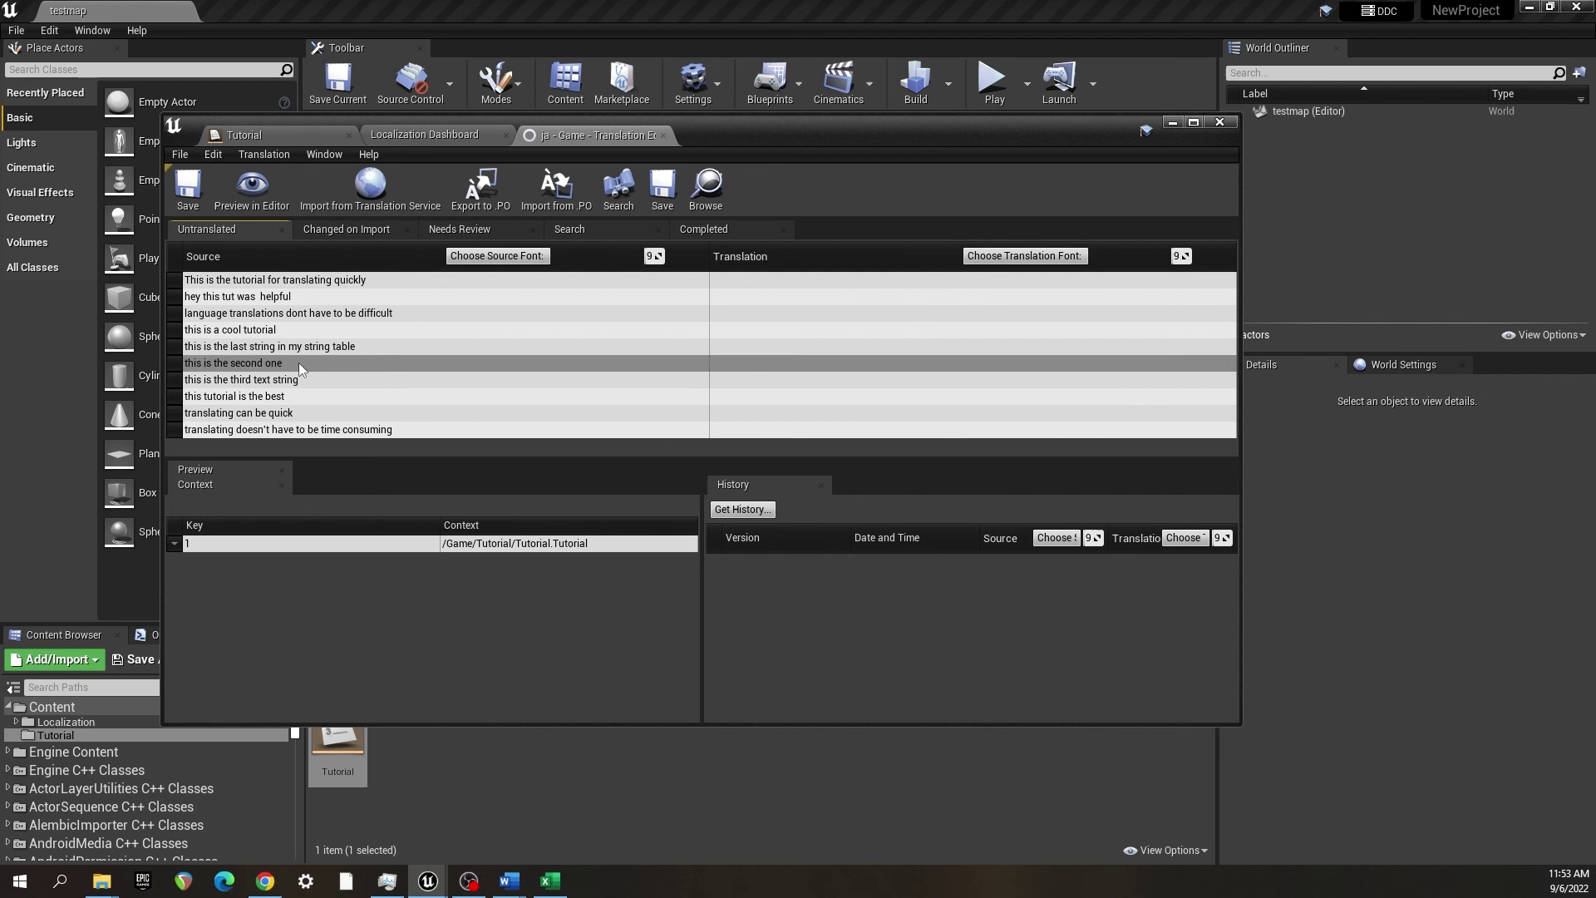
left_click(691, 228)
left_click(625, 232)
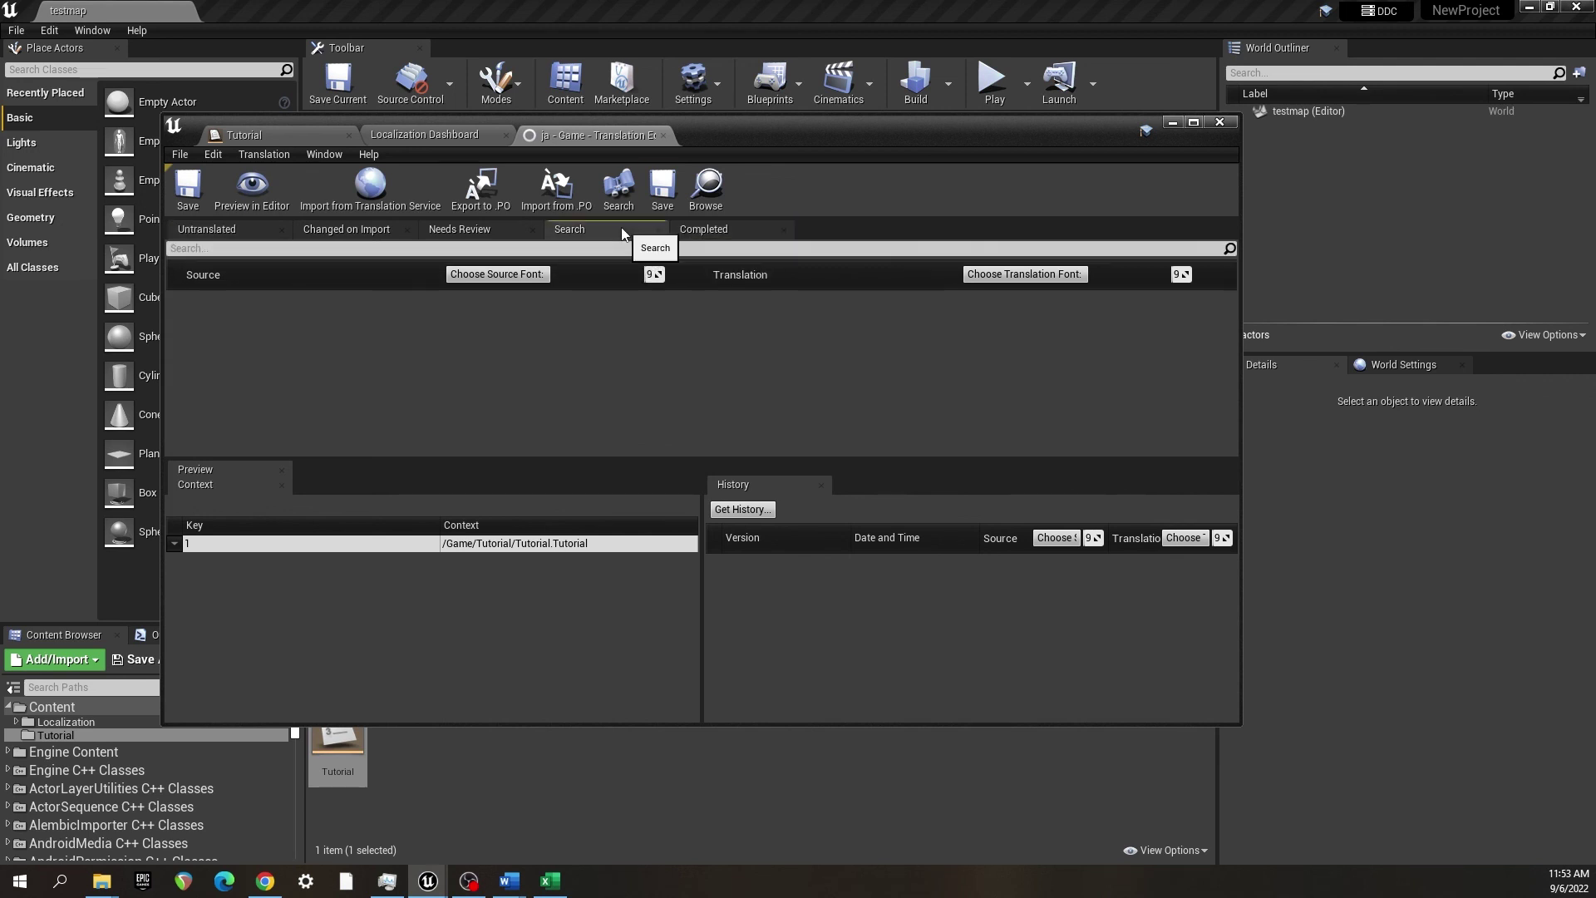
left_click(663, 135)
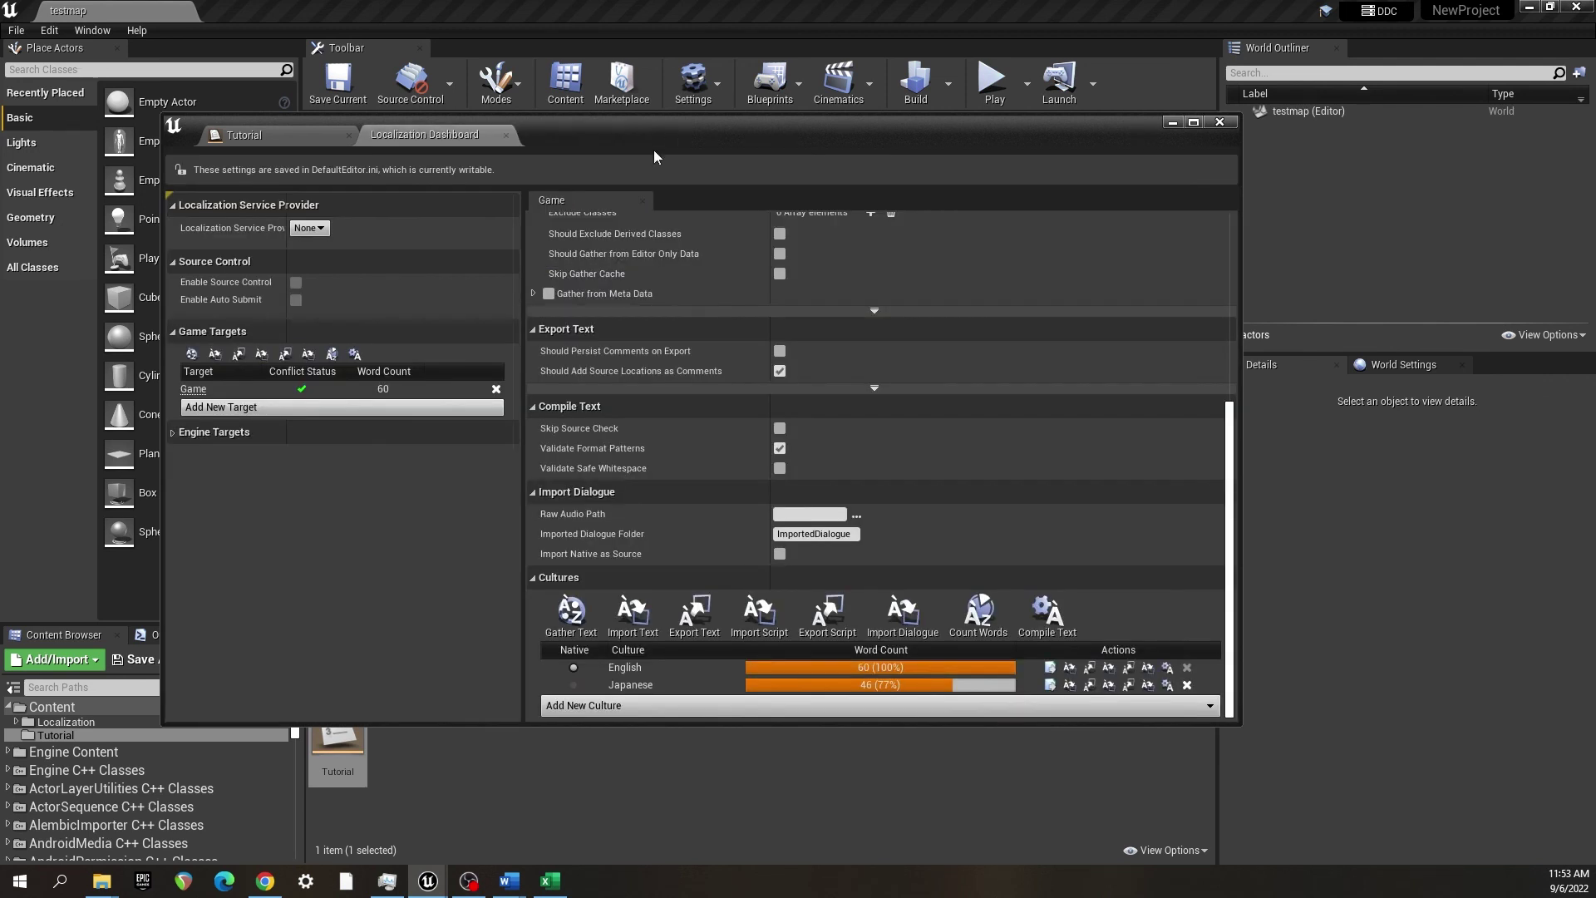
- Reopen the Japanese translations and look through the Needs Review, Changed on Import and Untranslated lists
left_click(1049, 684)
left_click(504, 235)
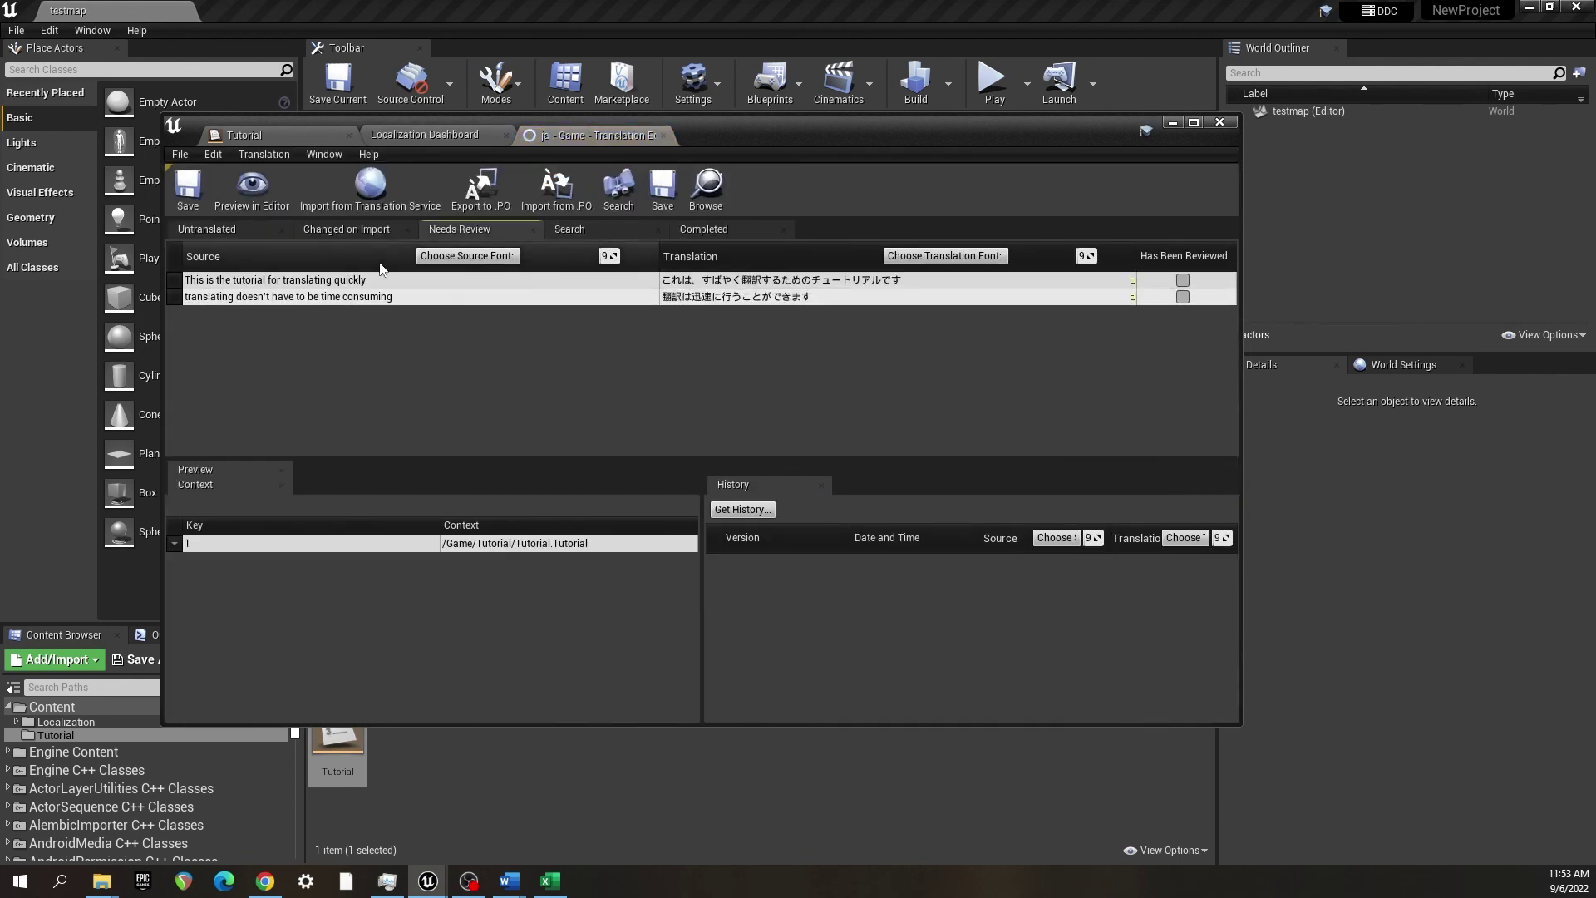
left_click(366, 228)
left_click(231, 230)
left_click(531, 237)
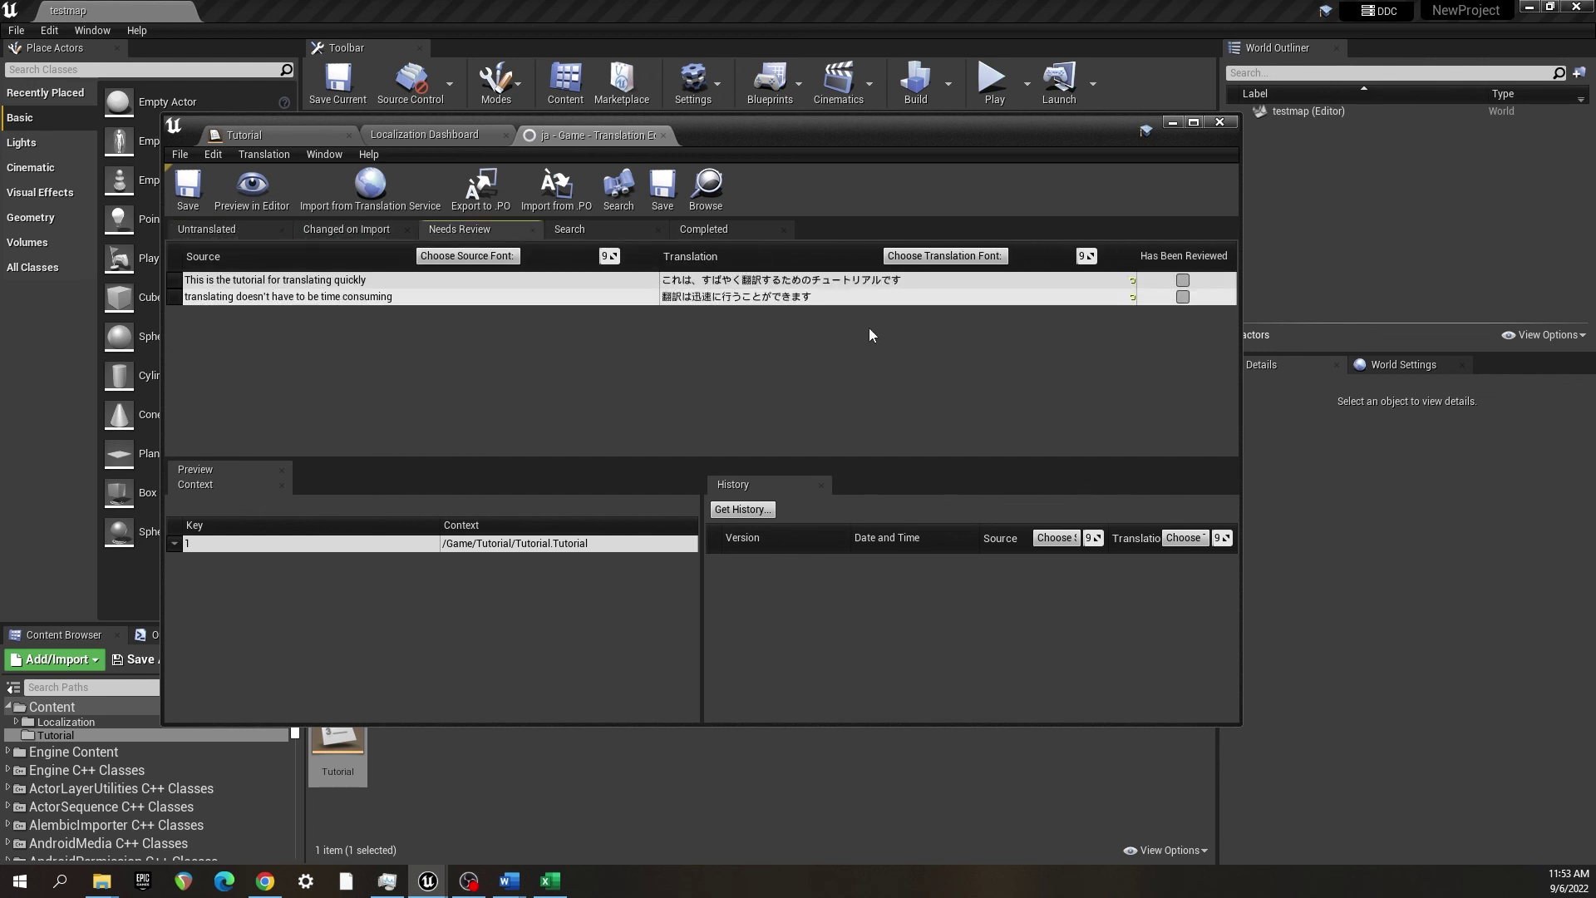
left_click(472, 136)
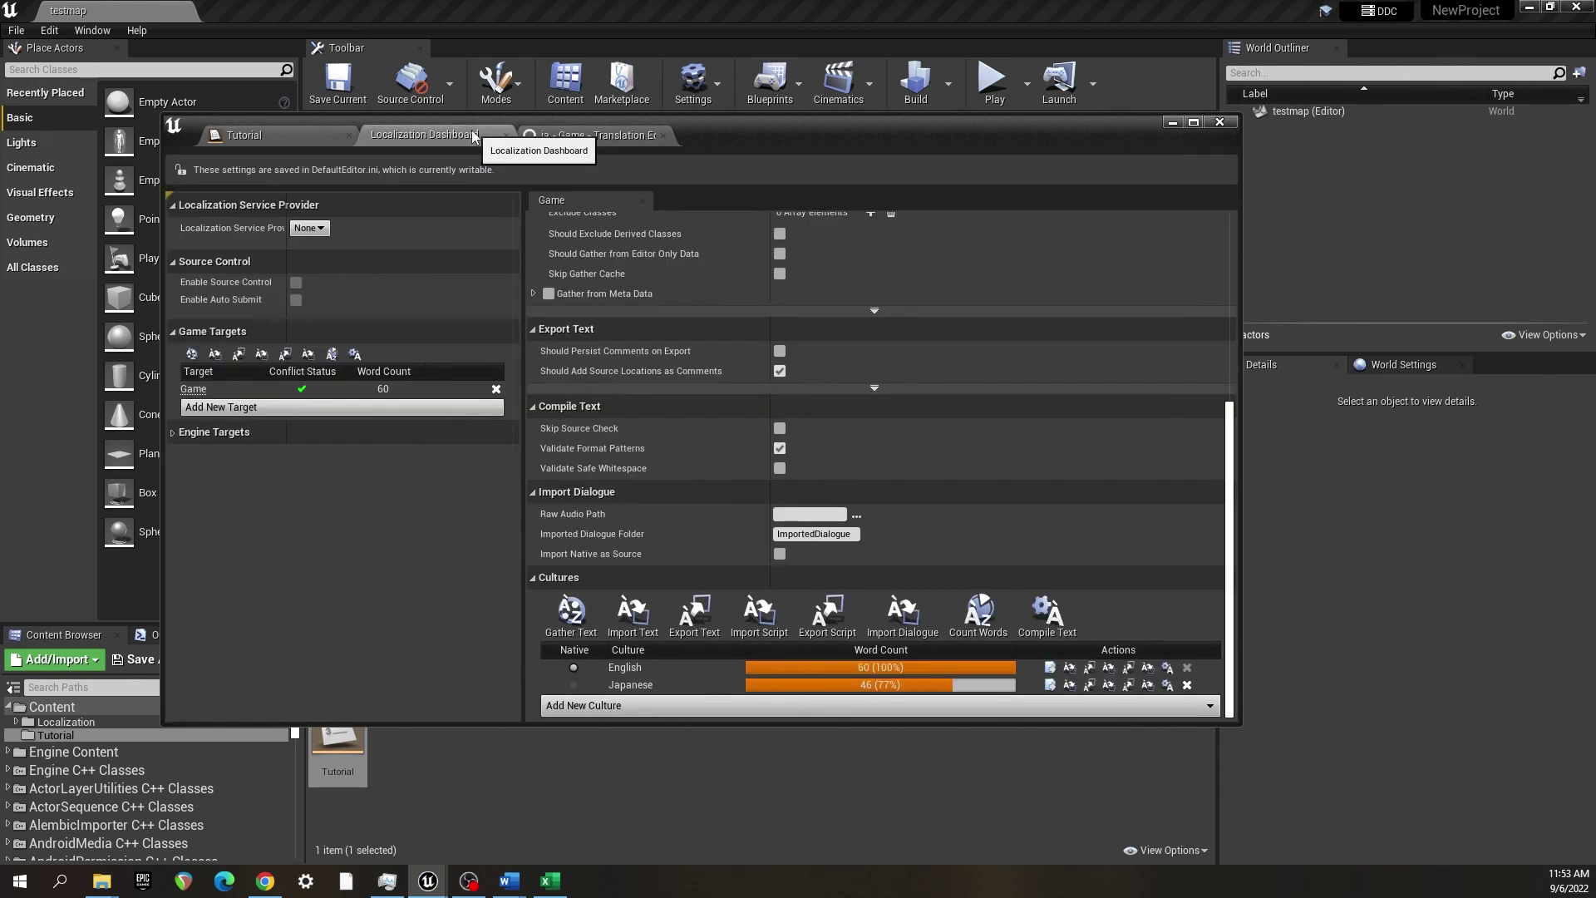
left_click(594, 134)
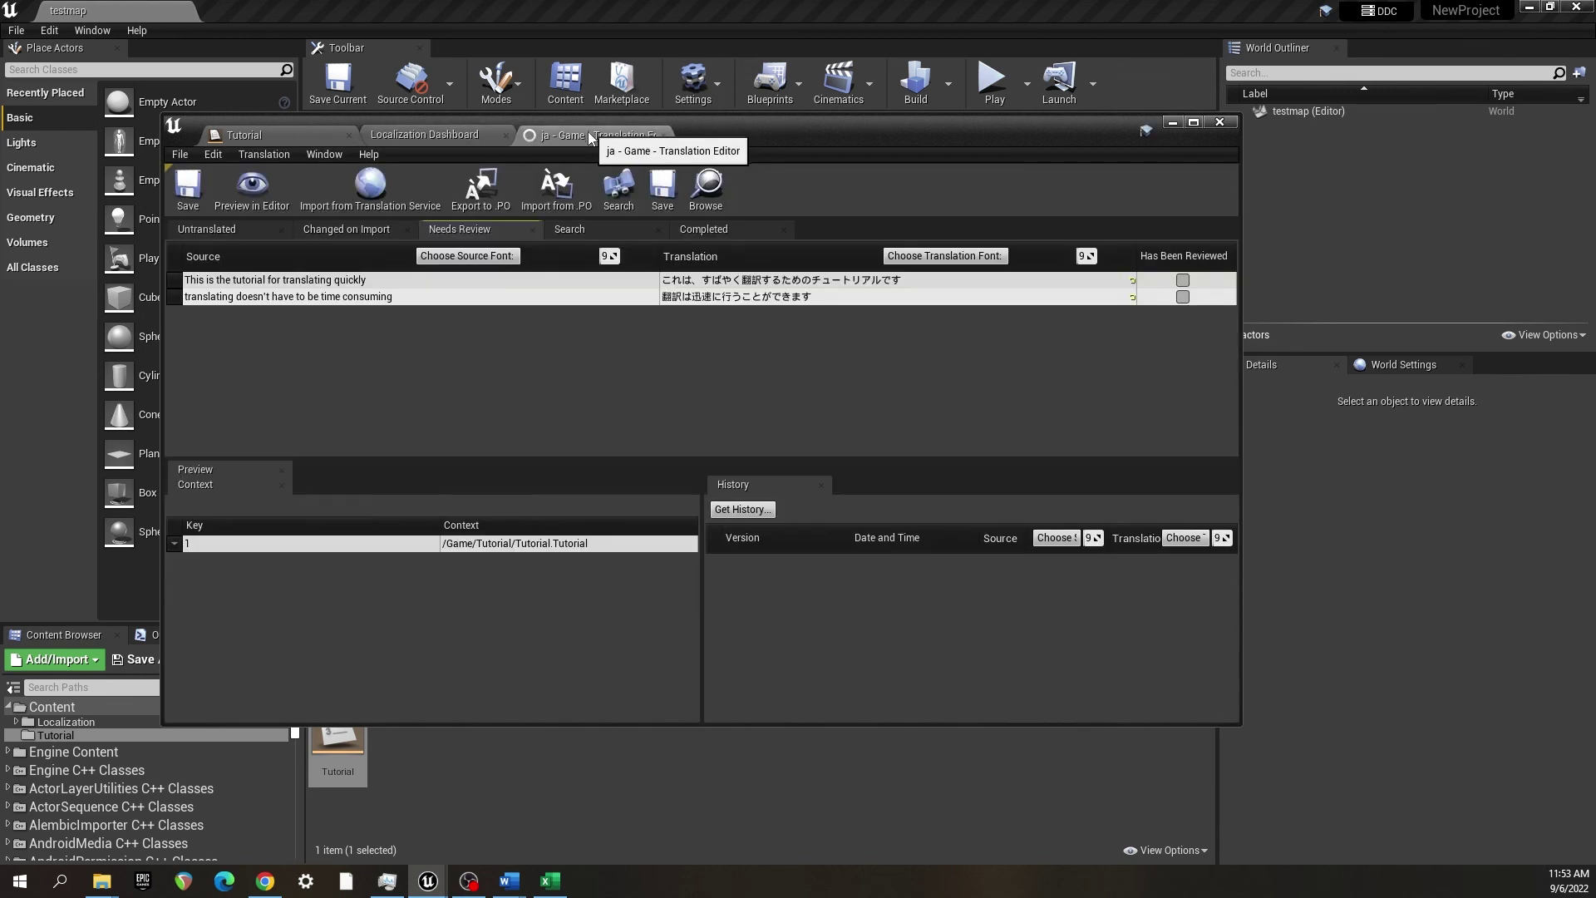
- Tick Has Been Reviewed on both strings and confirm all ten appear under Completed
left_click(1182, 281)
left_click(1182, 297)
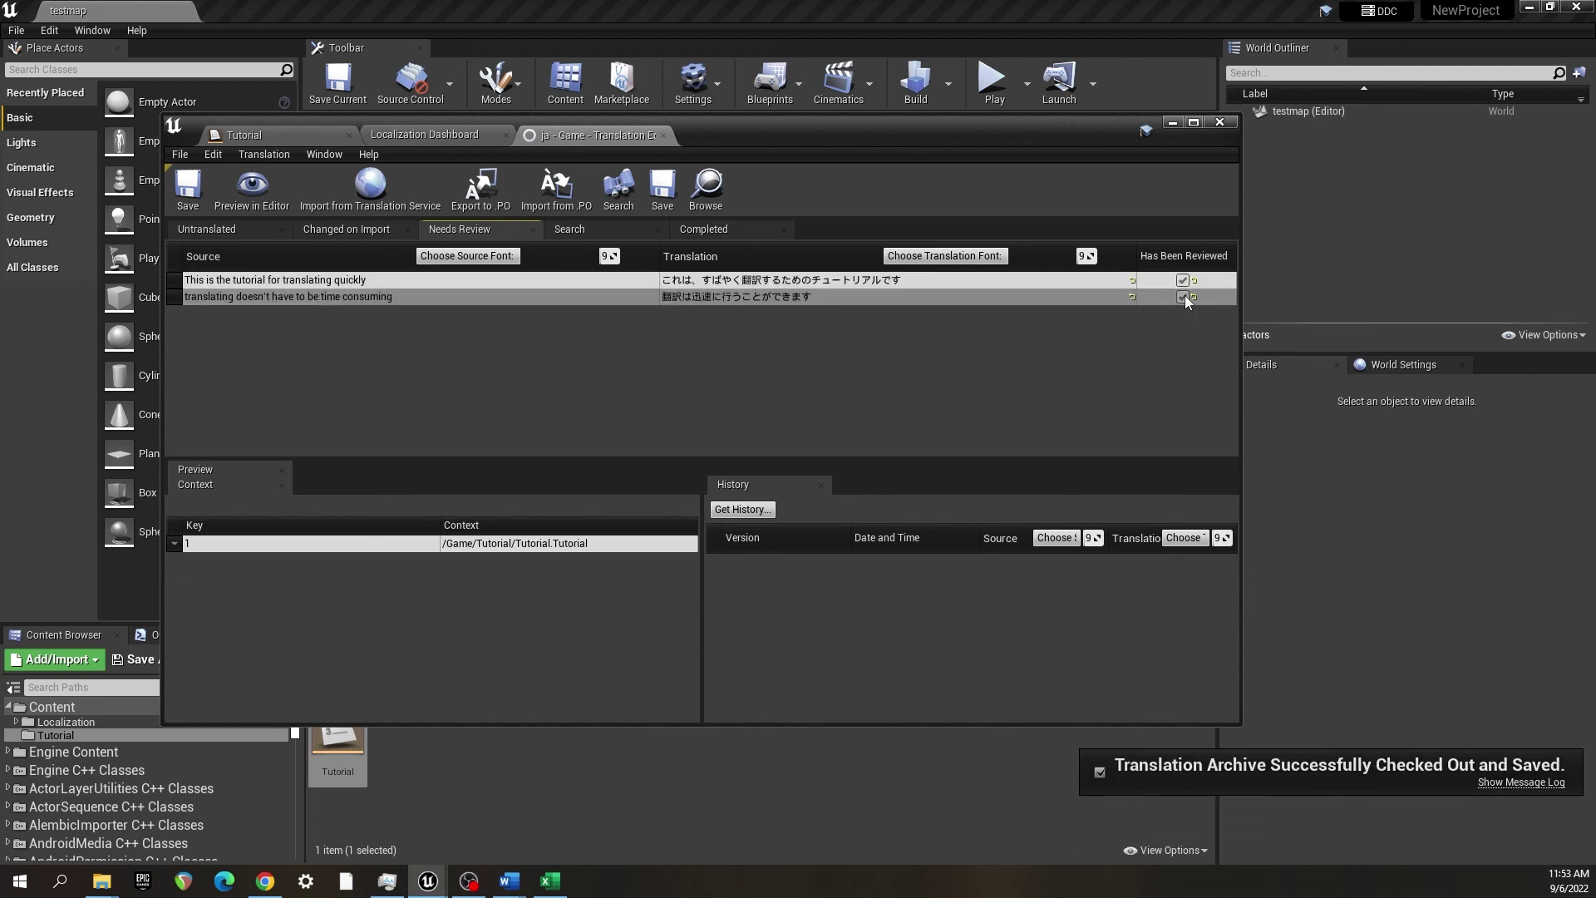
left_click(187, 189)
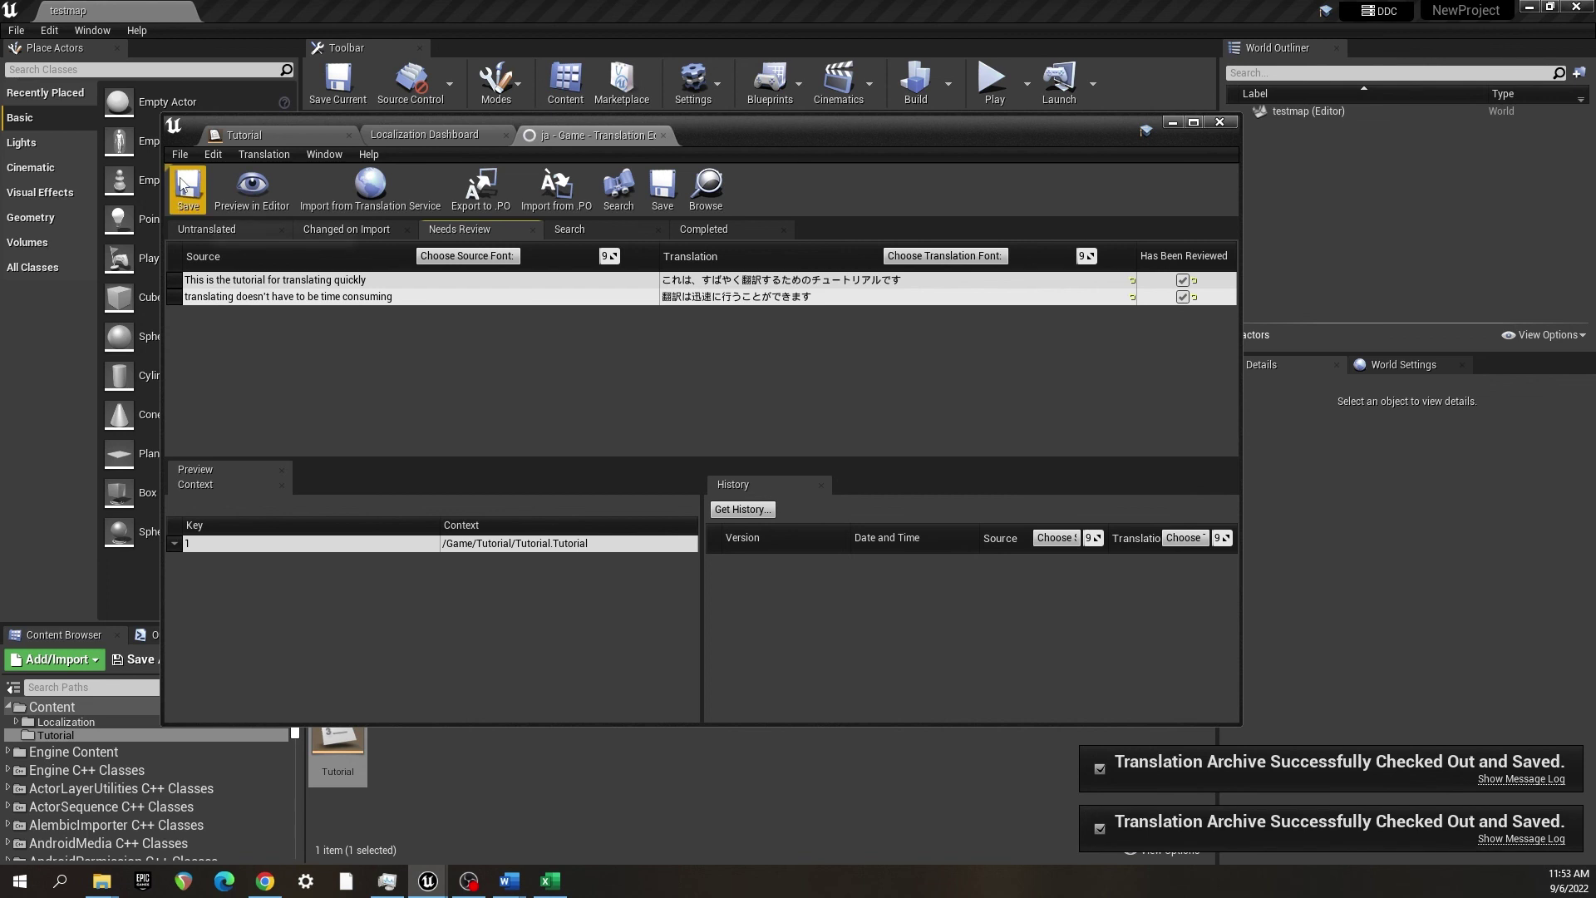
left_click(662, 134)
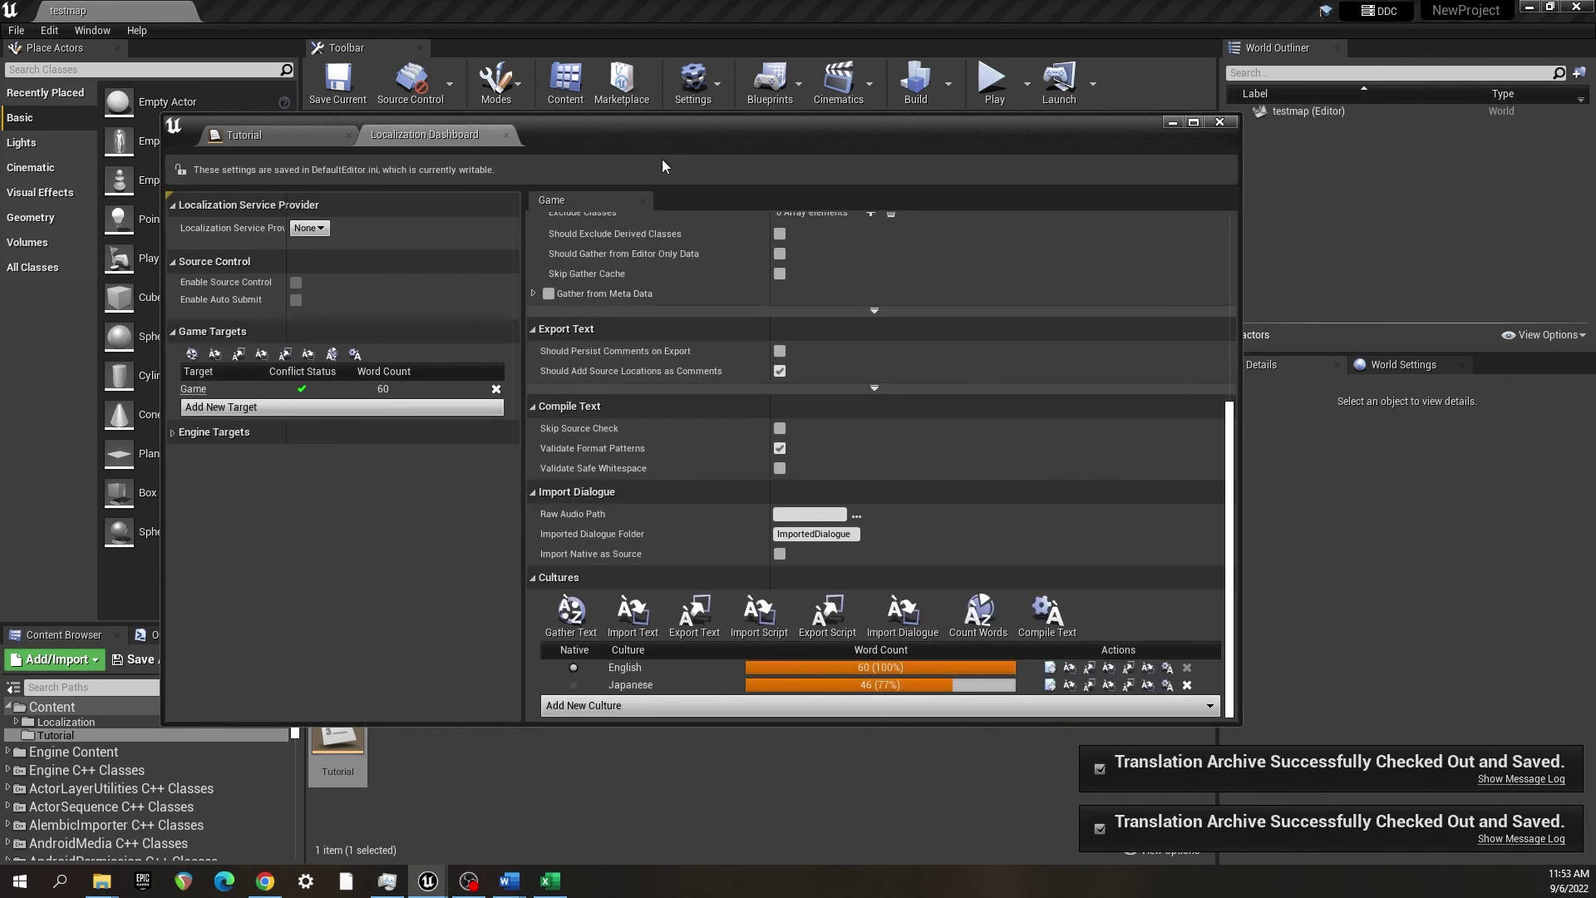
left_click(1050, 684)
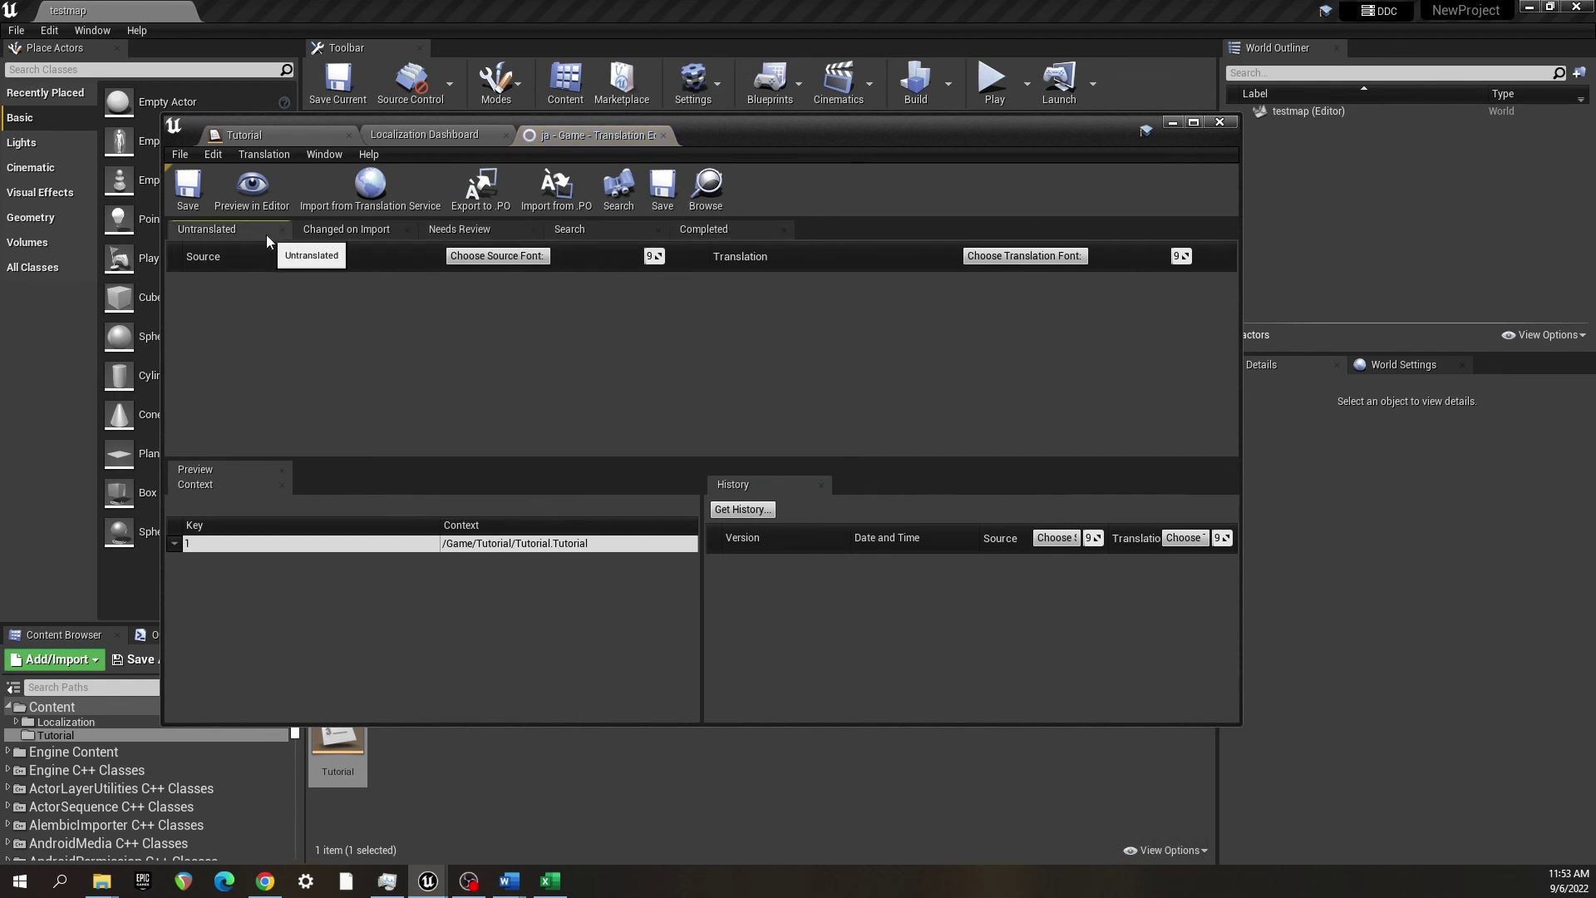
left_click(702, 228)
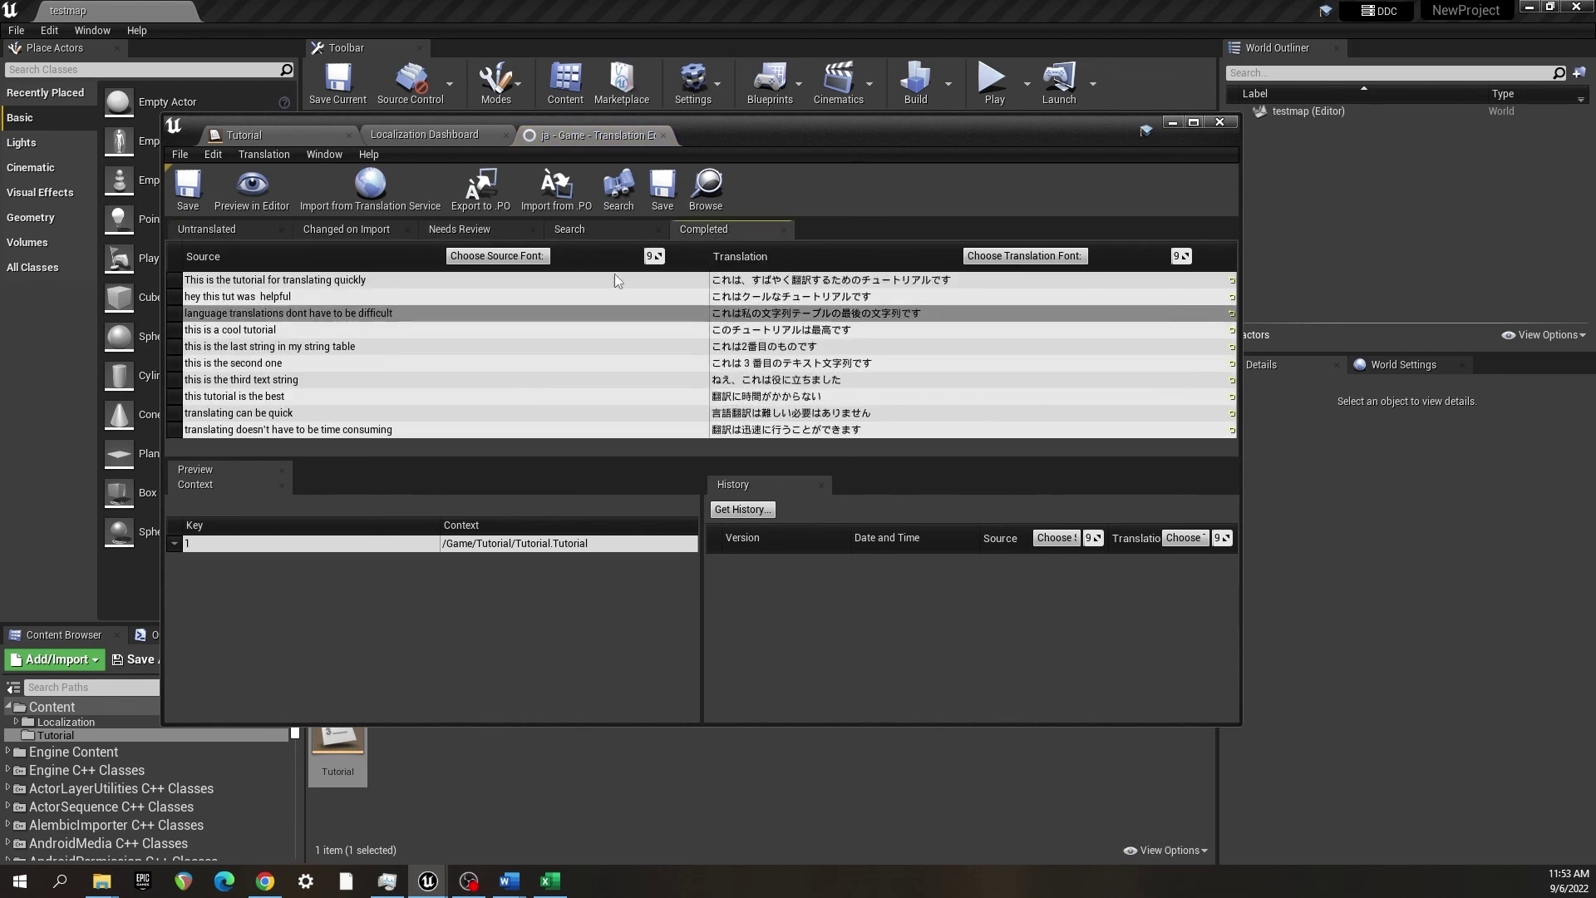
left_click(425, 135)
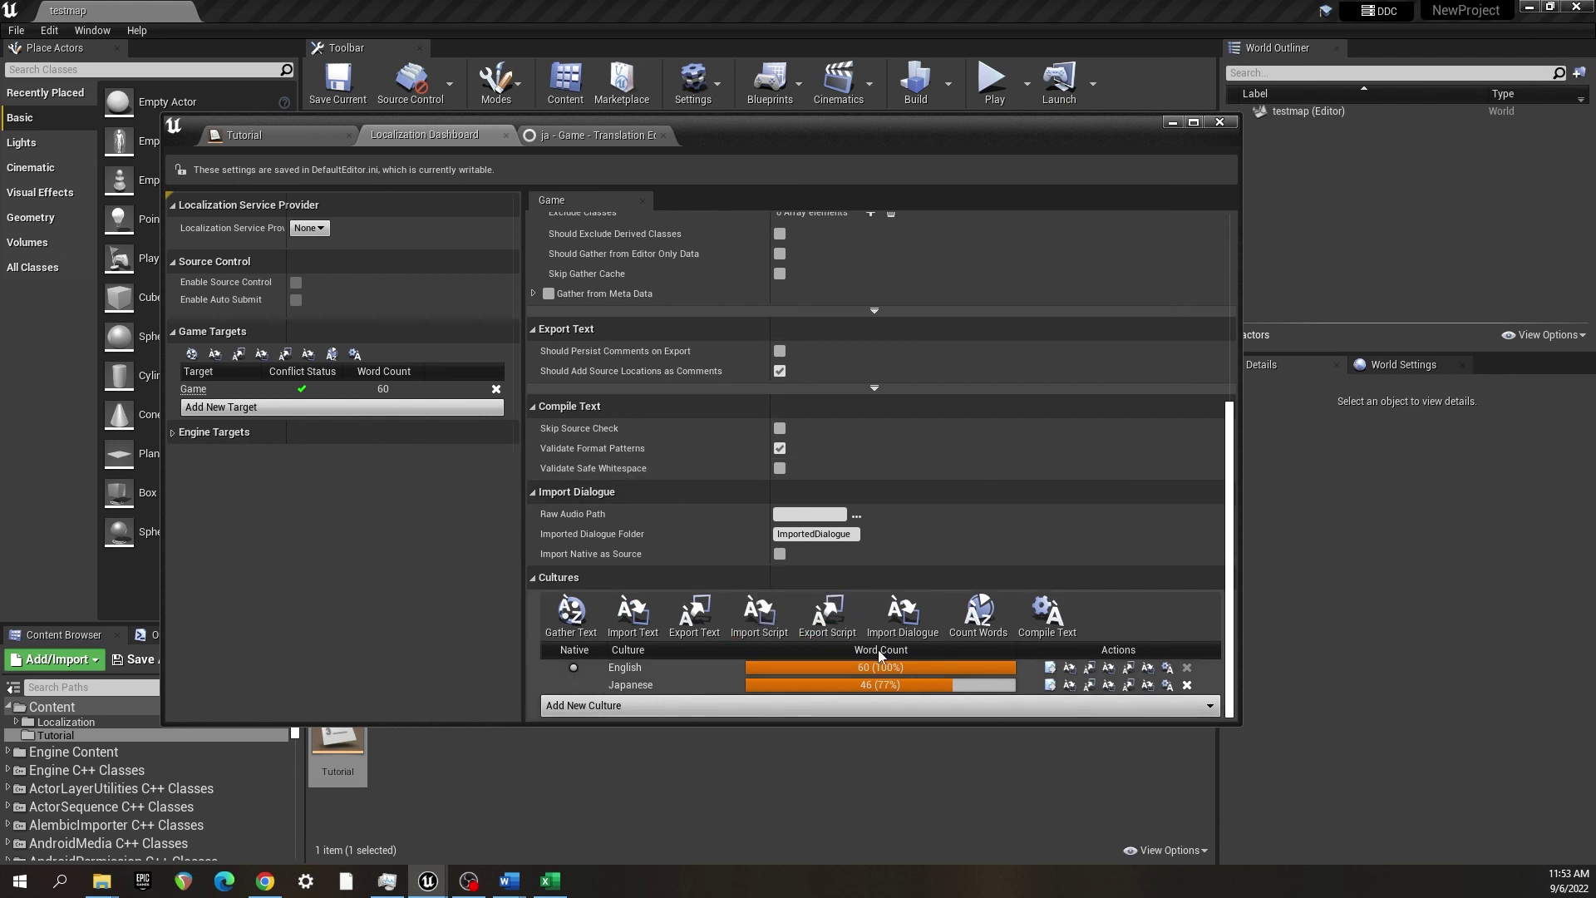
- Recount words on the Dashboard so Japanese reaches 60 words (100%) and dismiss the report
left_click(978, 619)
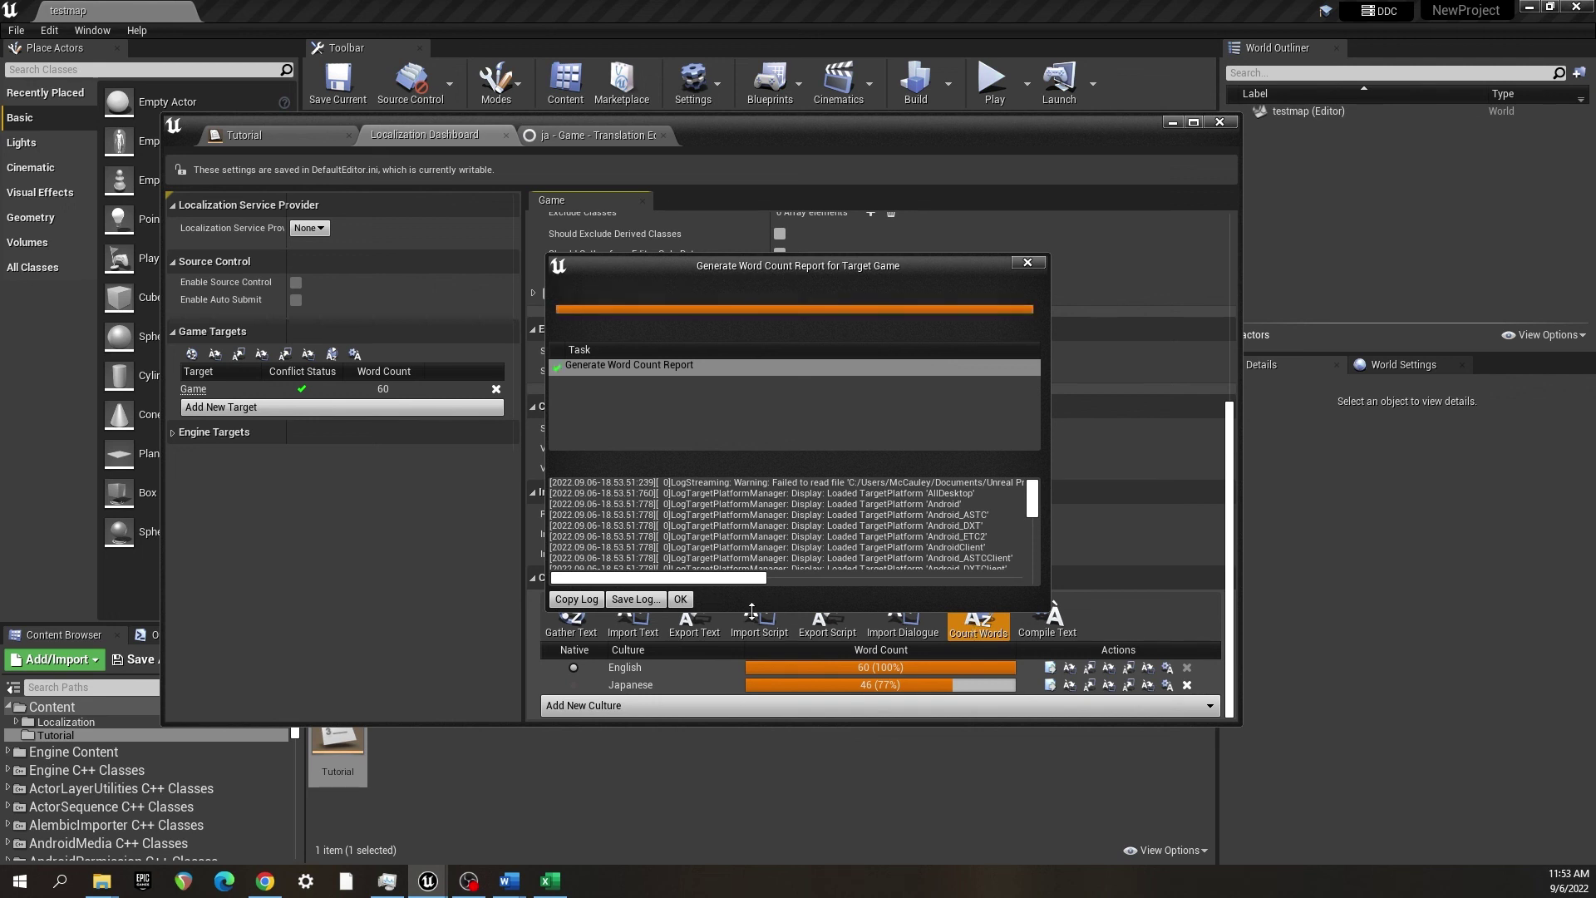
left_click(680, 600)
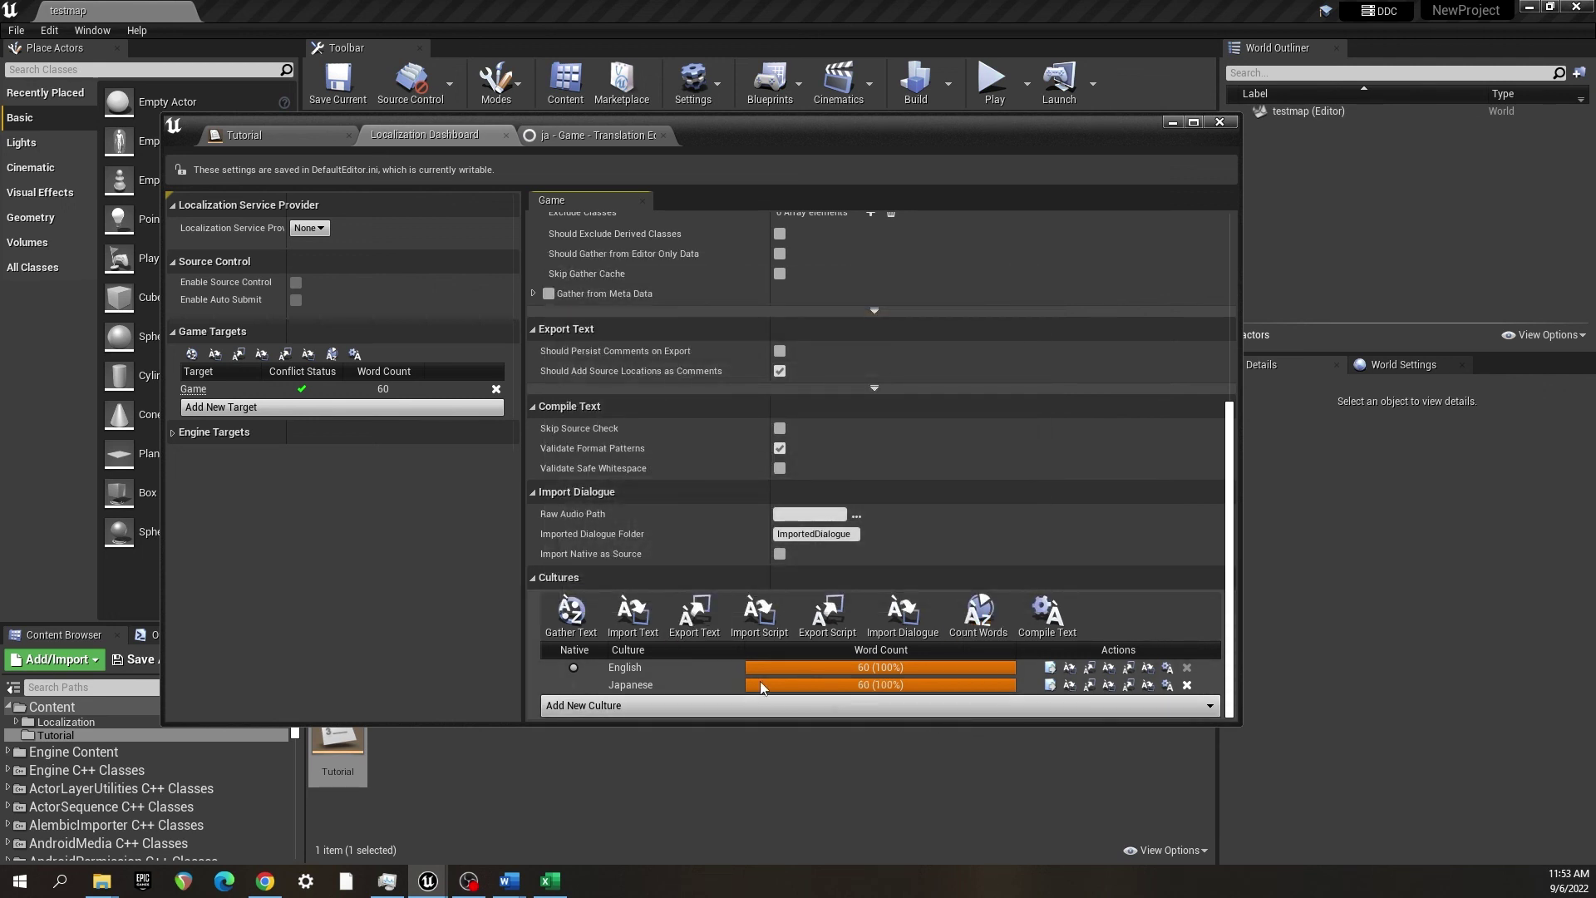